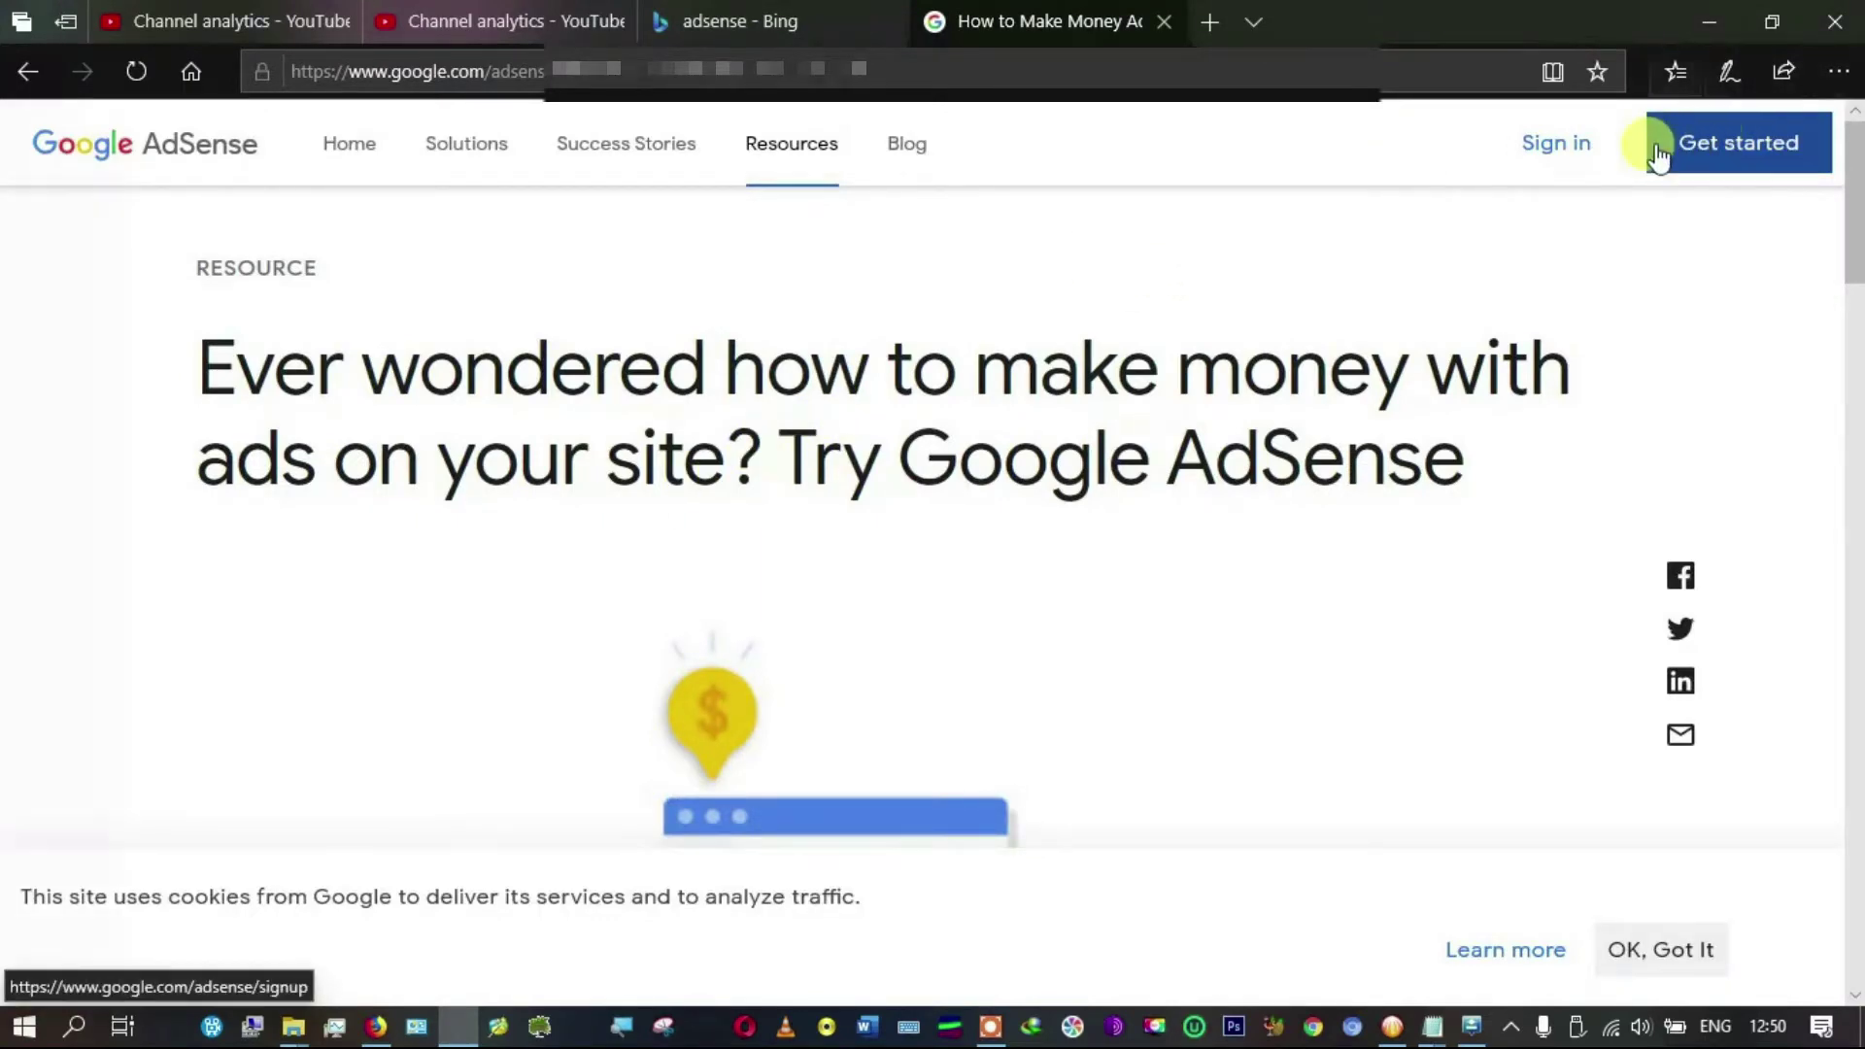
Step: Sign in from the AdSense Resources page to reach the Home dashboard with the $25.06 balance
left_click(1557, 148)
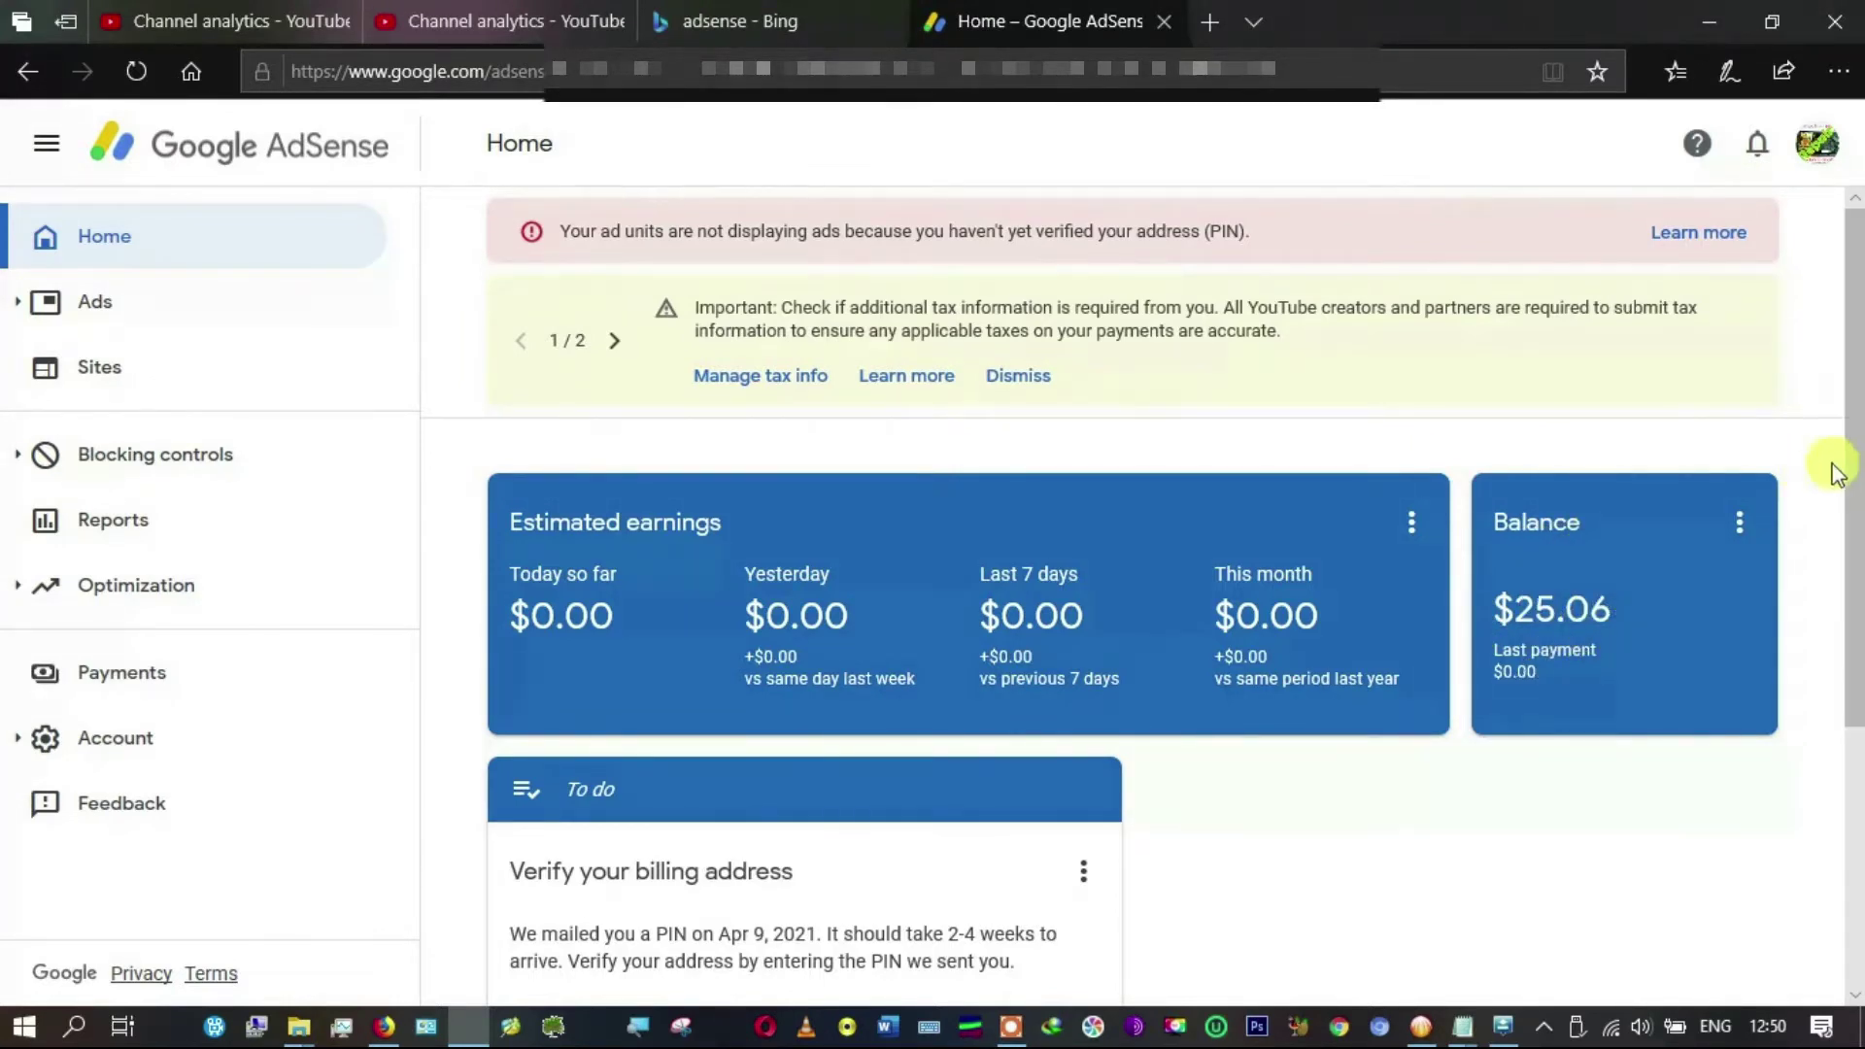
Step: Open Help from the billing-address verification card's menu to show the Address verification (PIN) overview
scroll(867, 819, "down", 4)
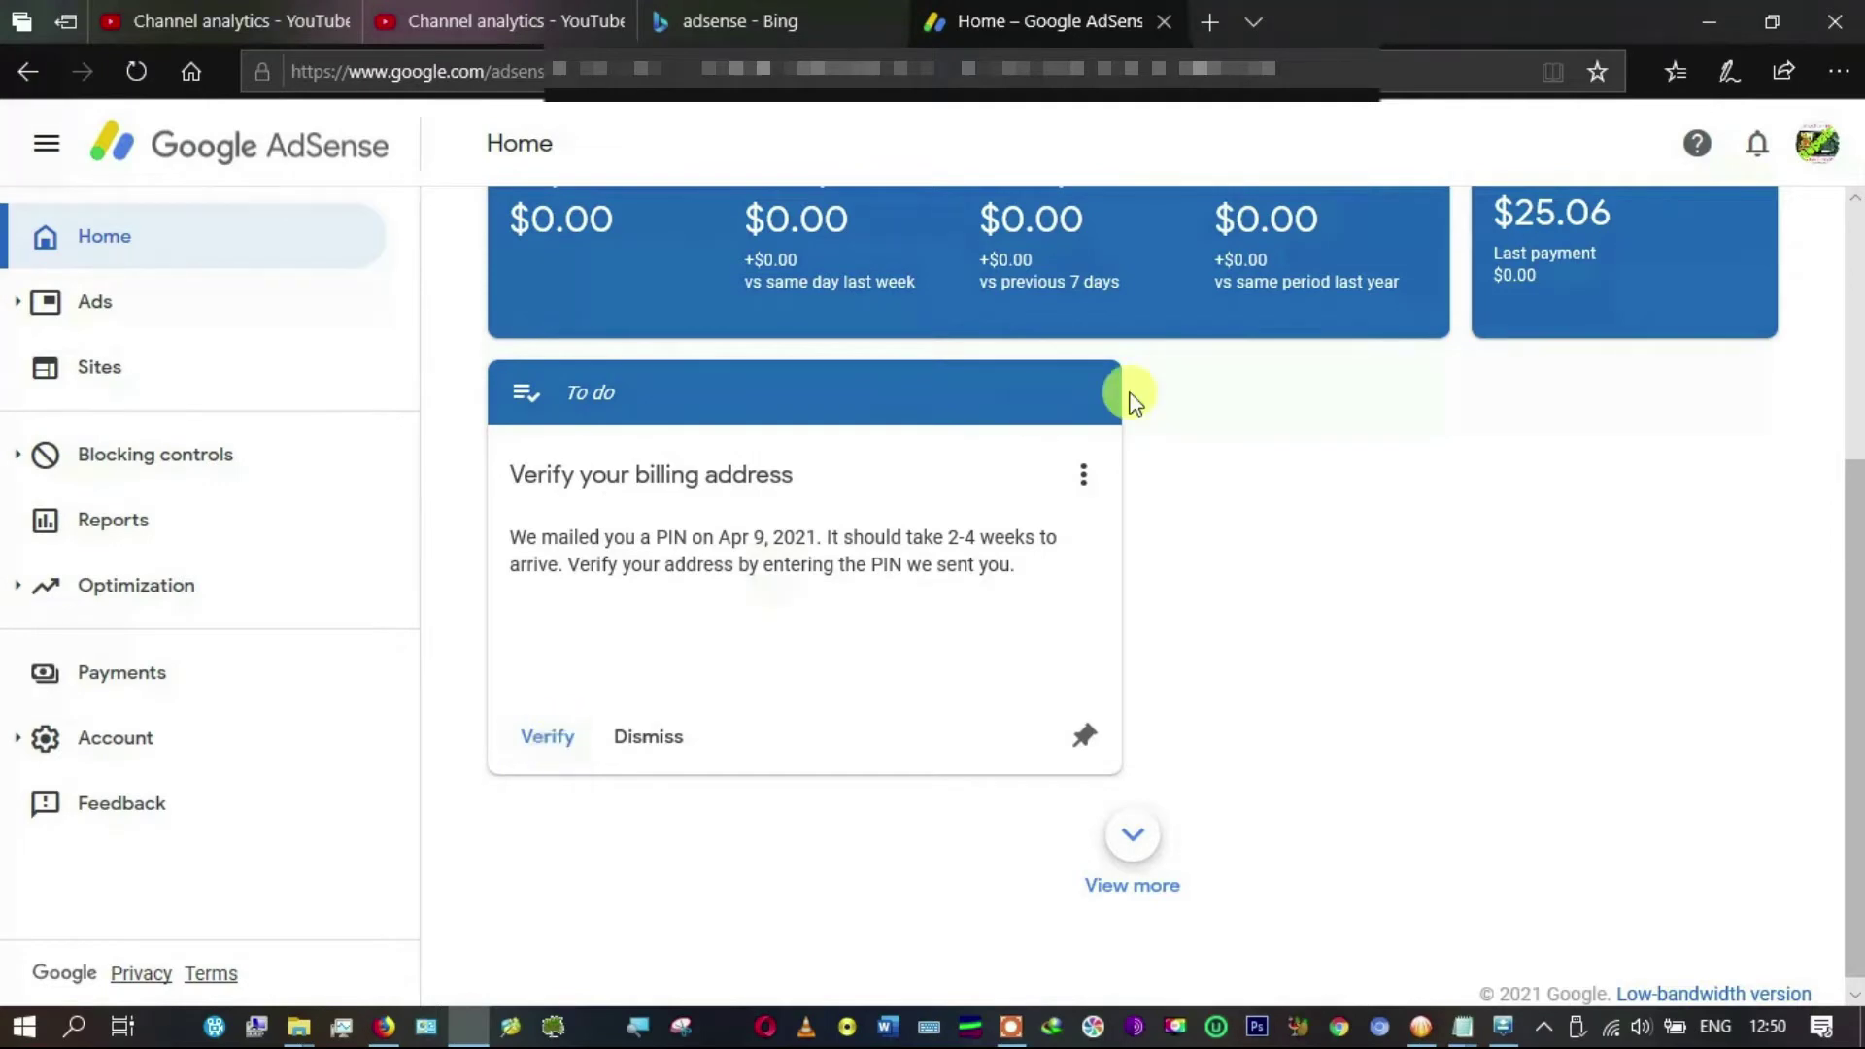
left_click(1084, 473)
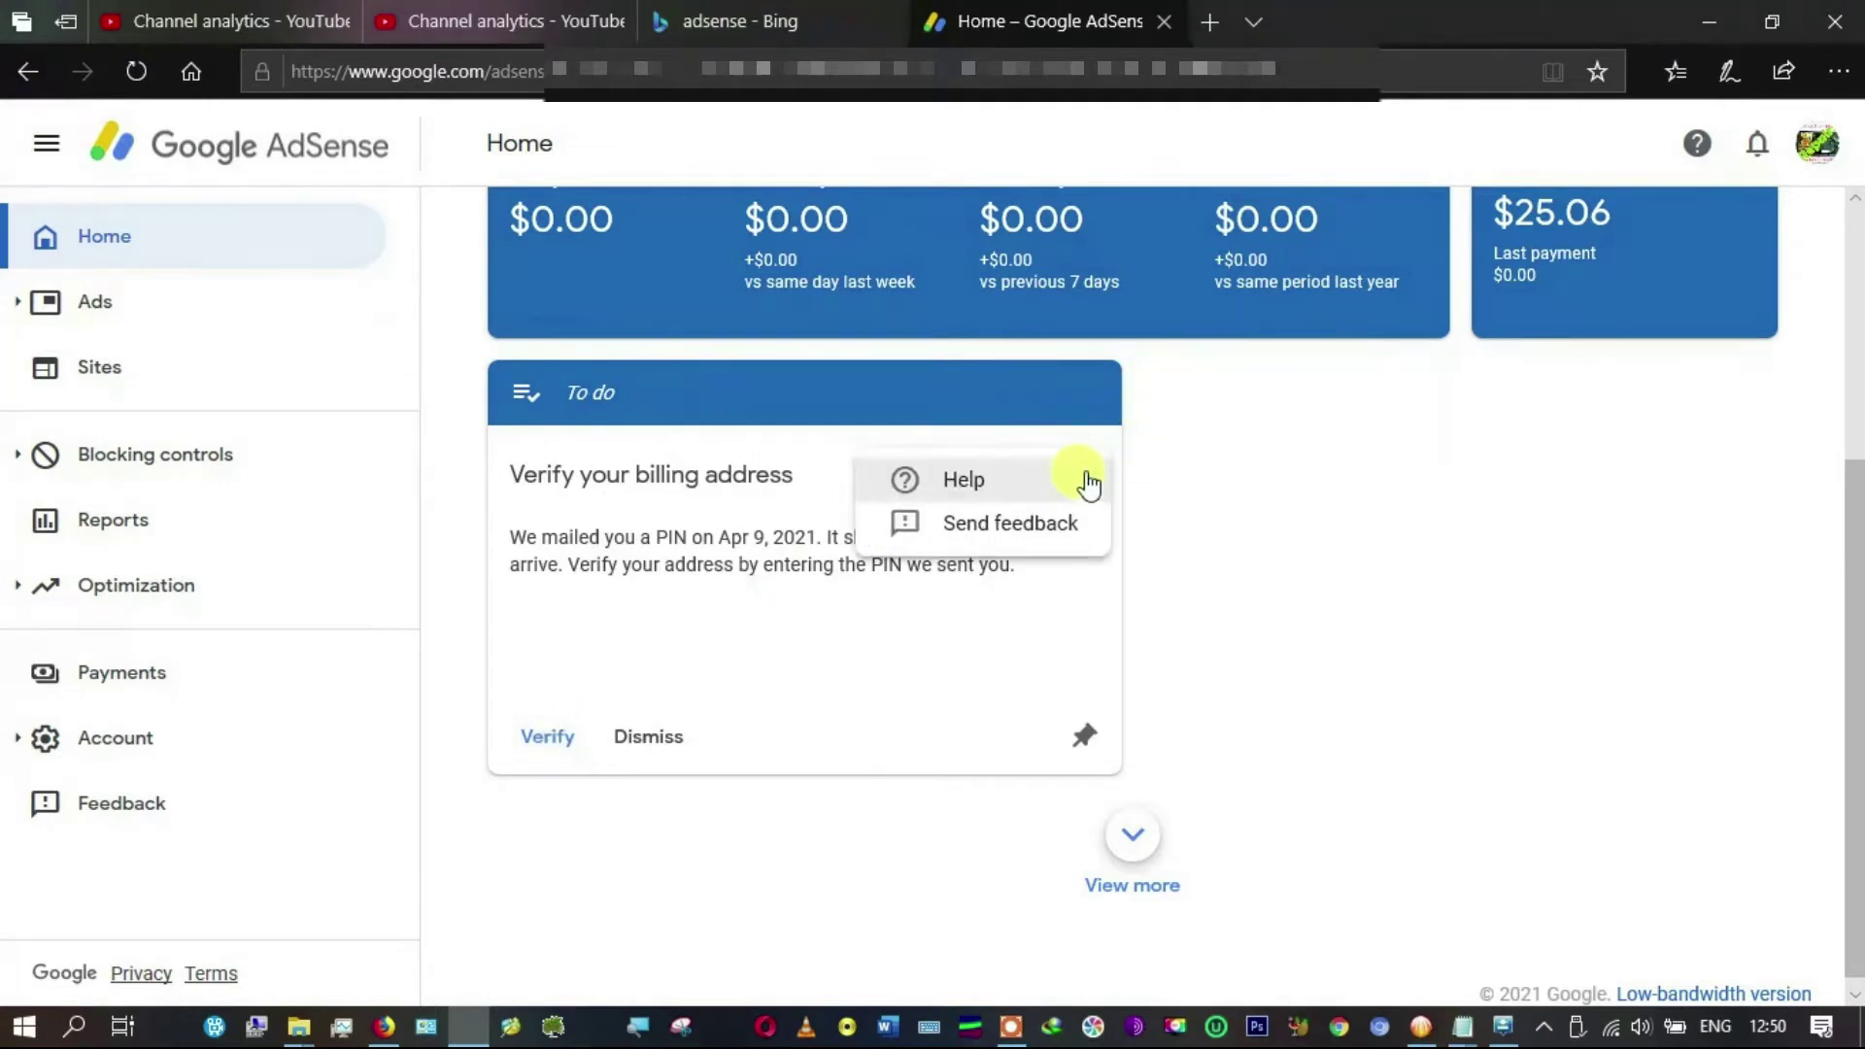
left_click(1008, 497)
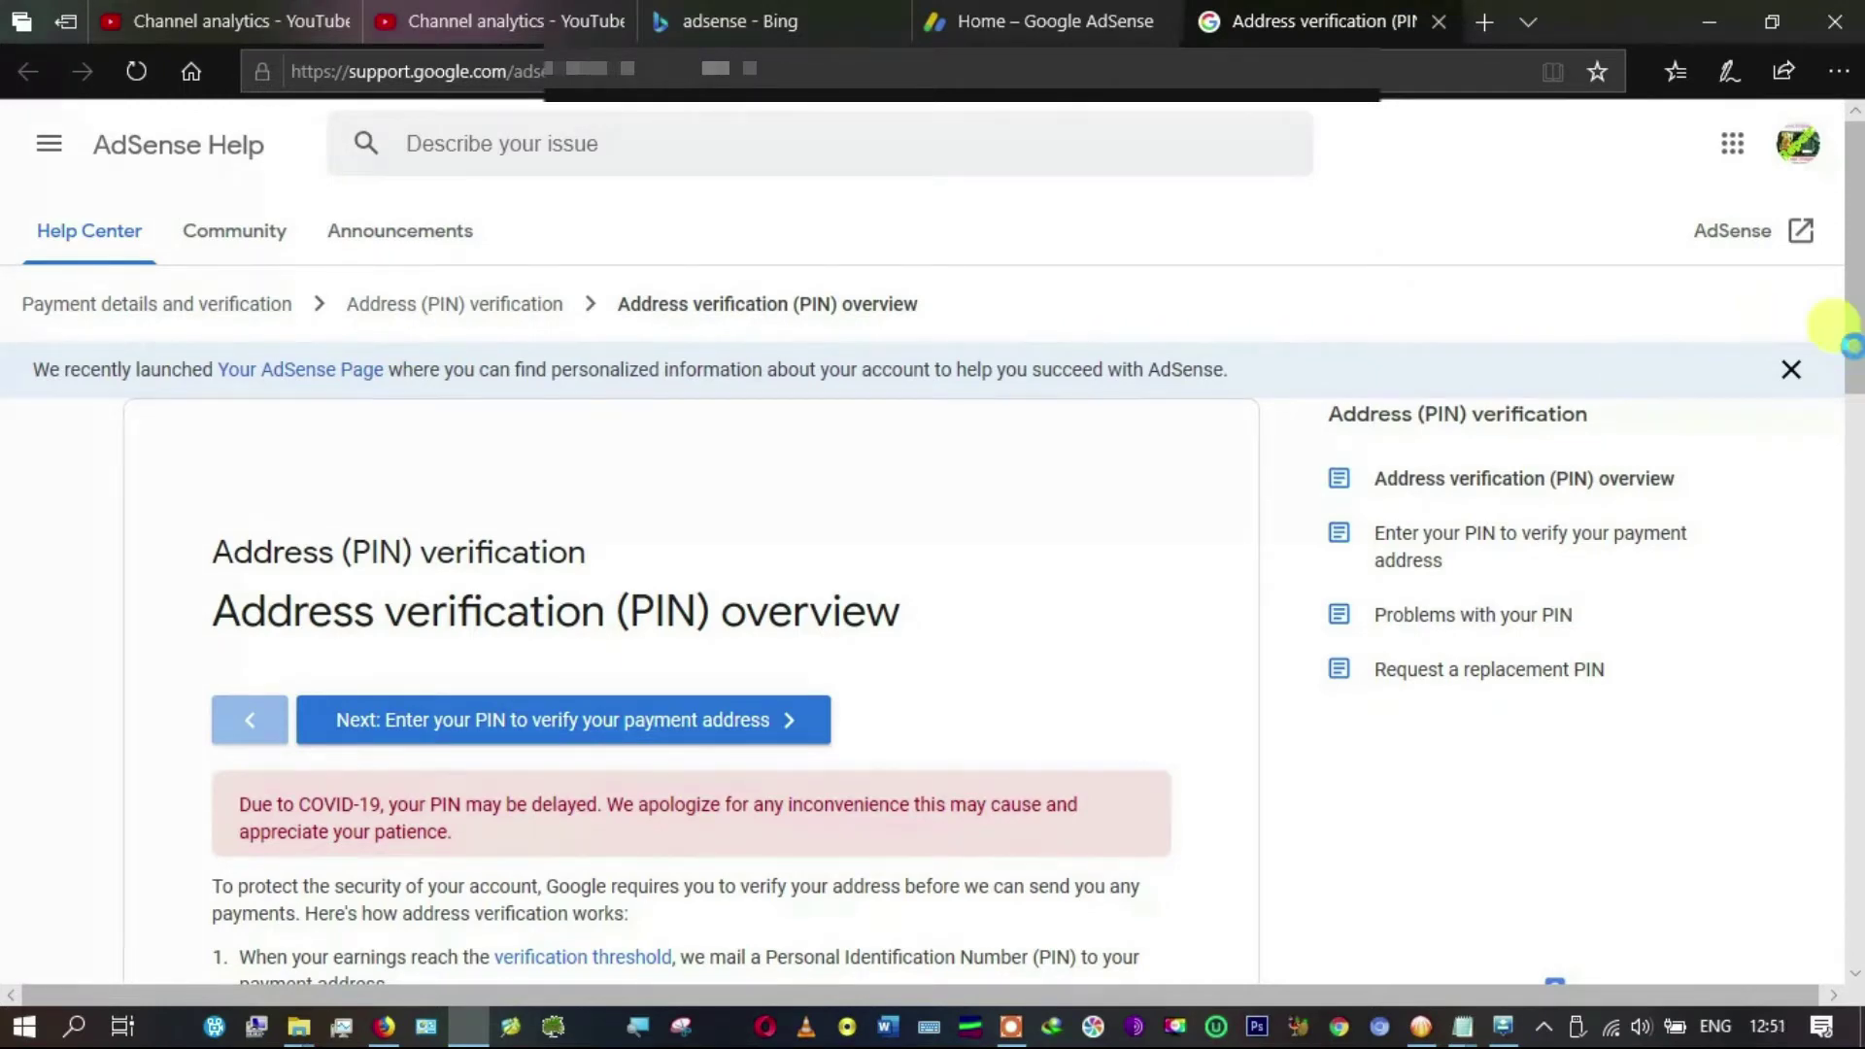
Step: Follow the overview's link to the 'Problems with your PIN' help article
left_click_drag(1853, 347, 1857, 456)
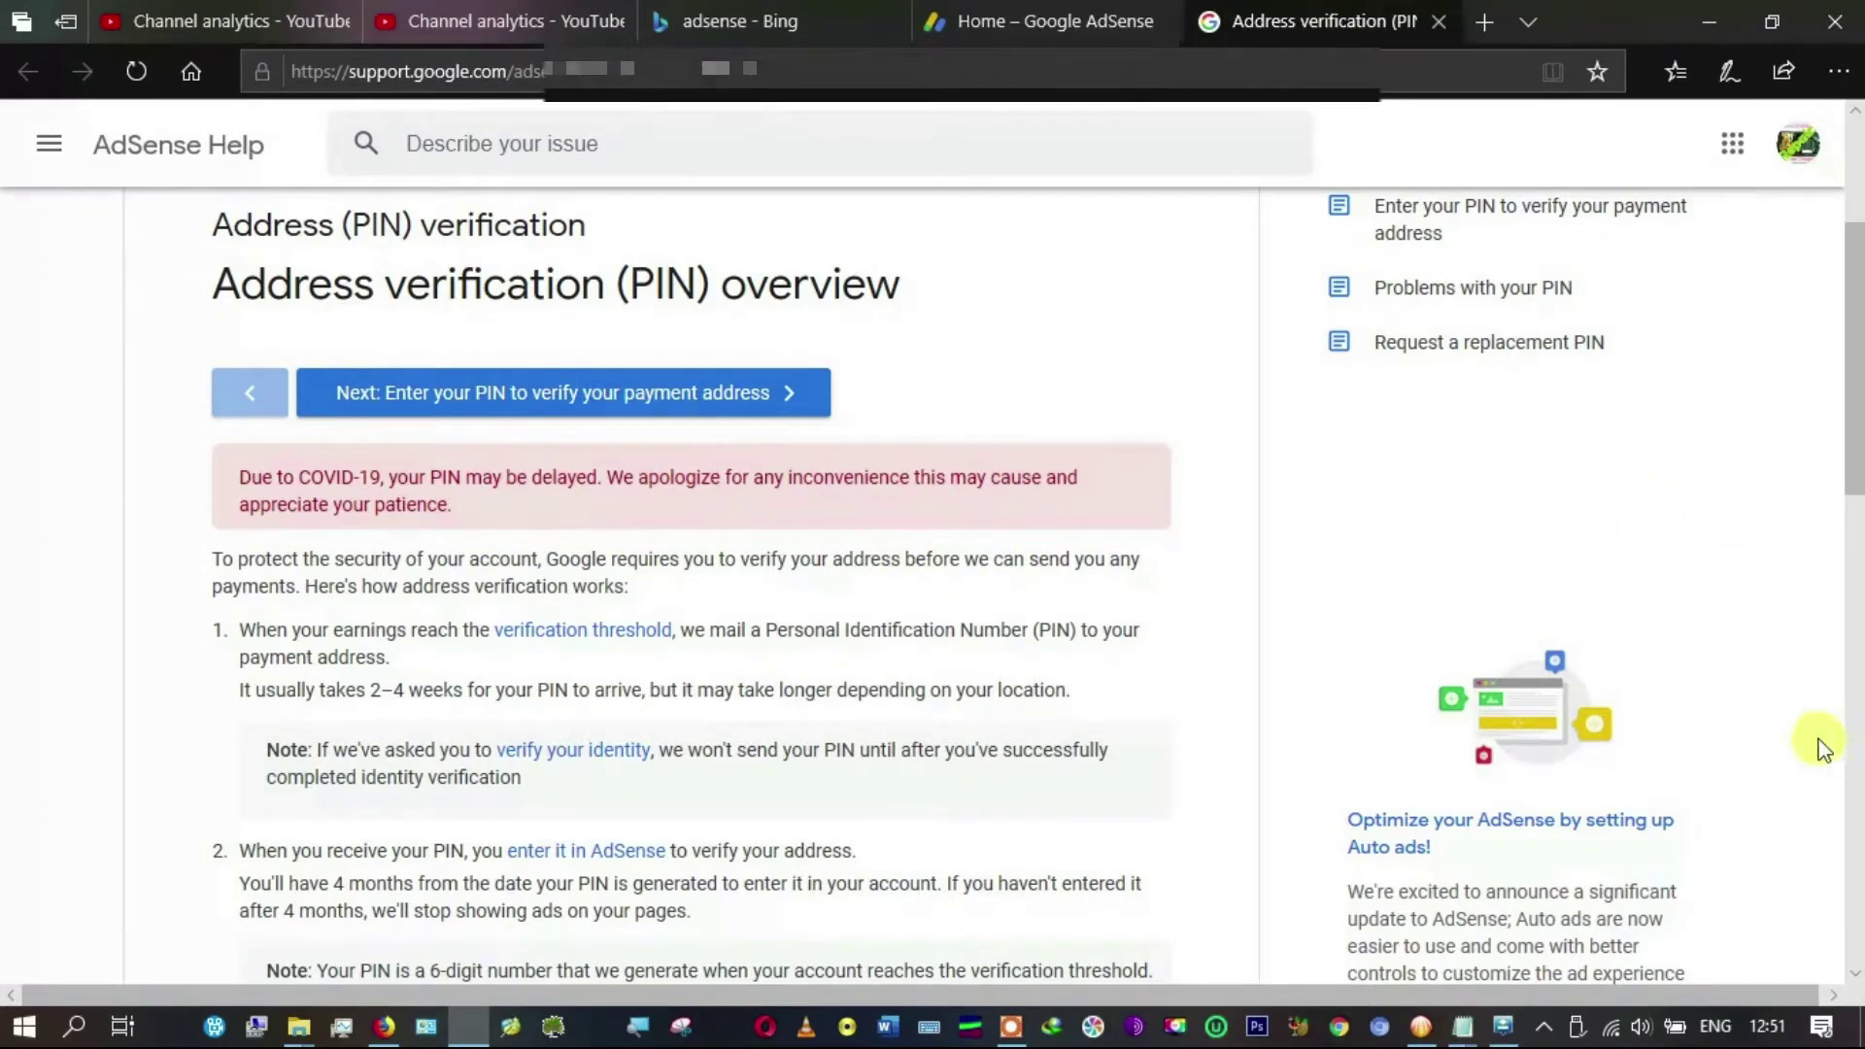
left_click(1857, 824)
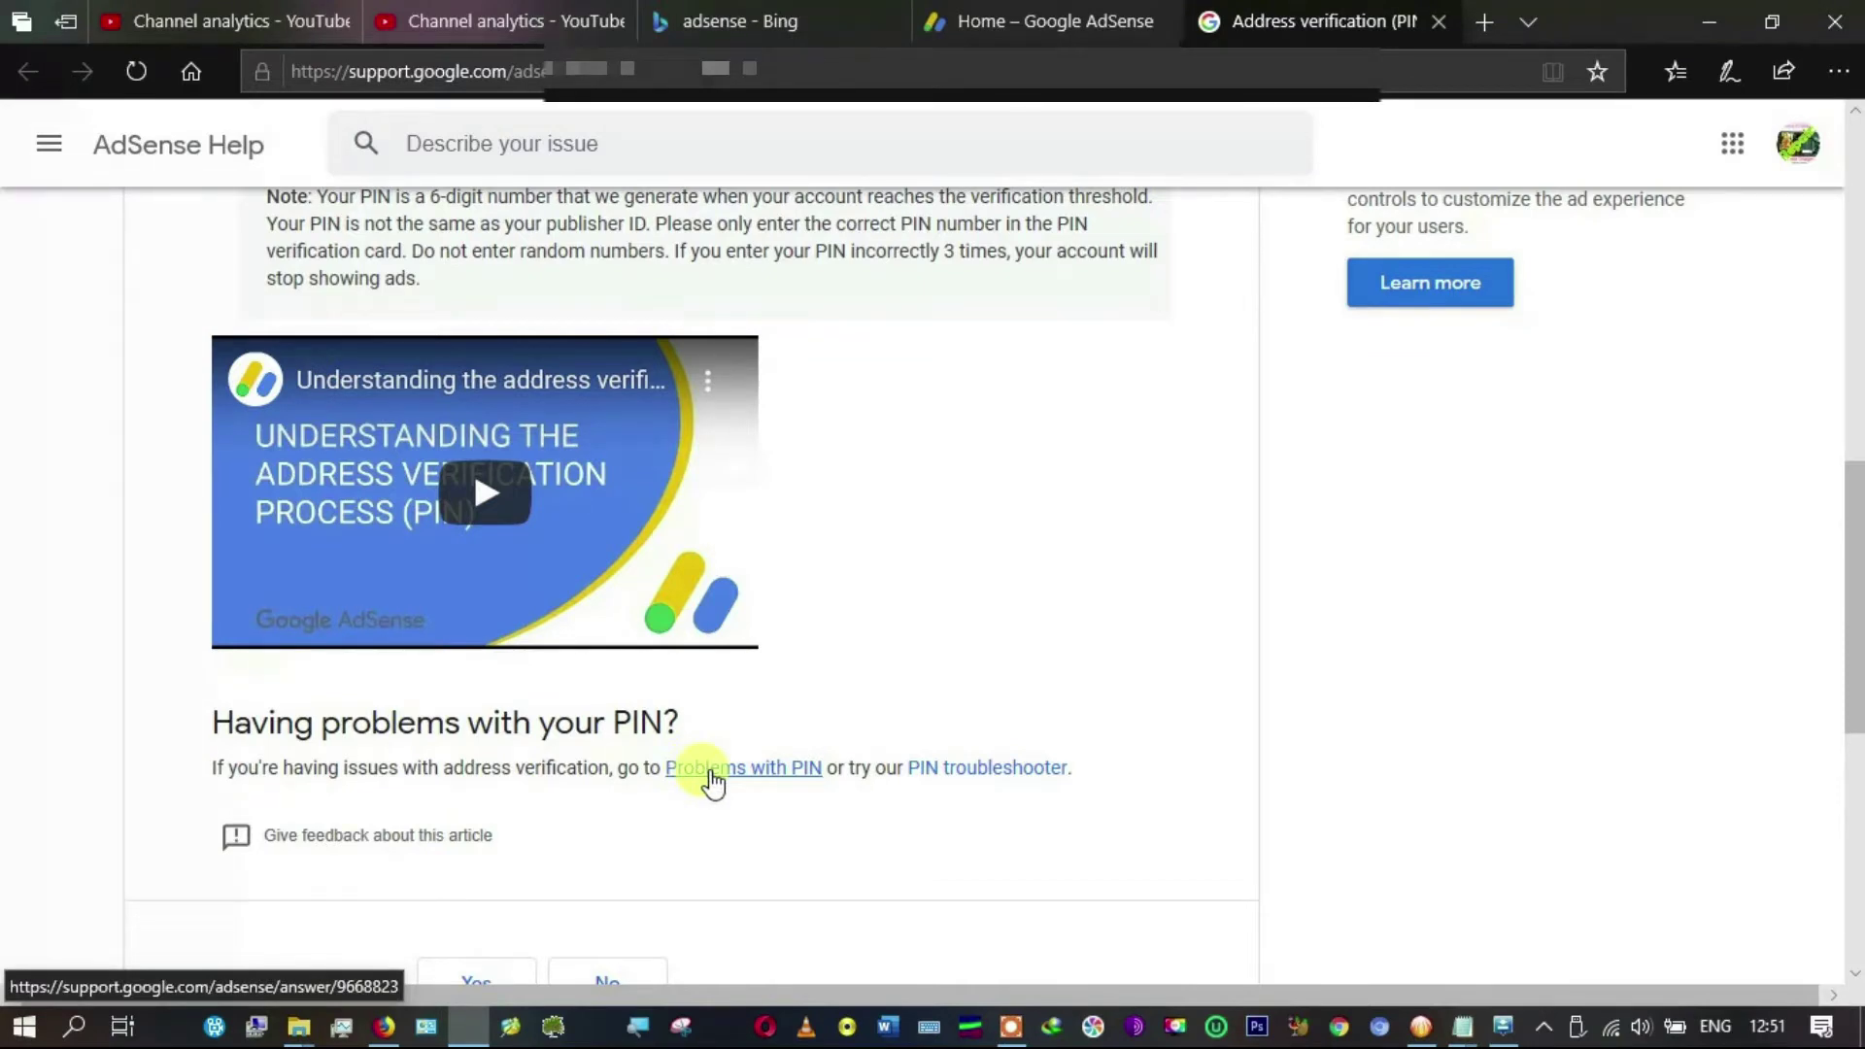
left_click(712, 770)
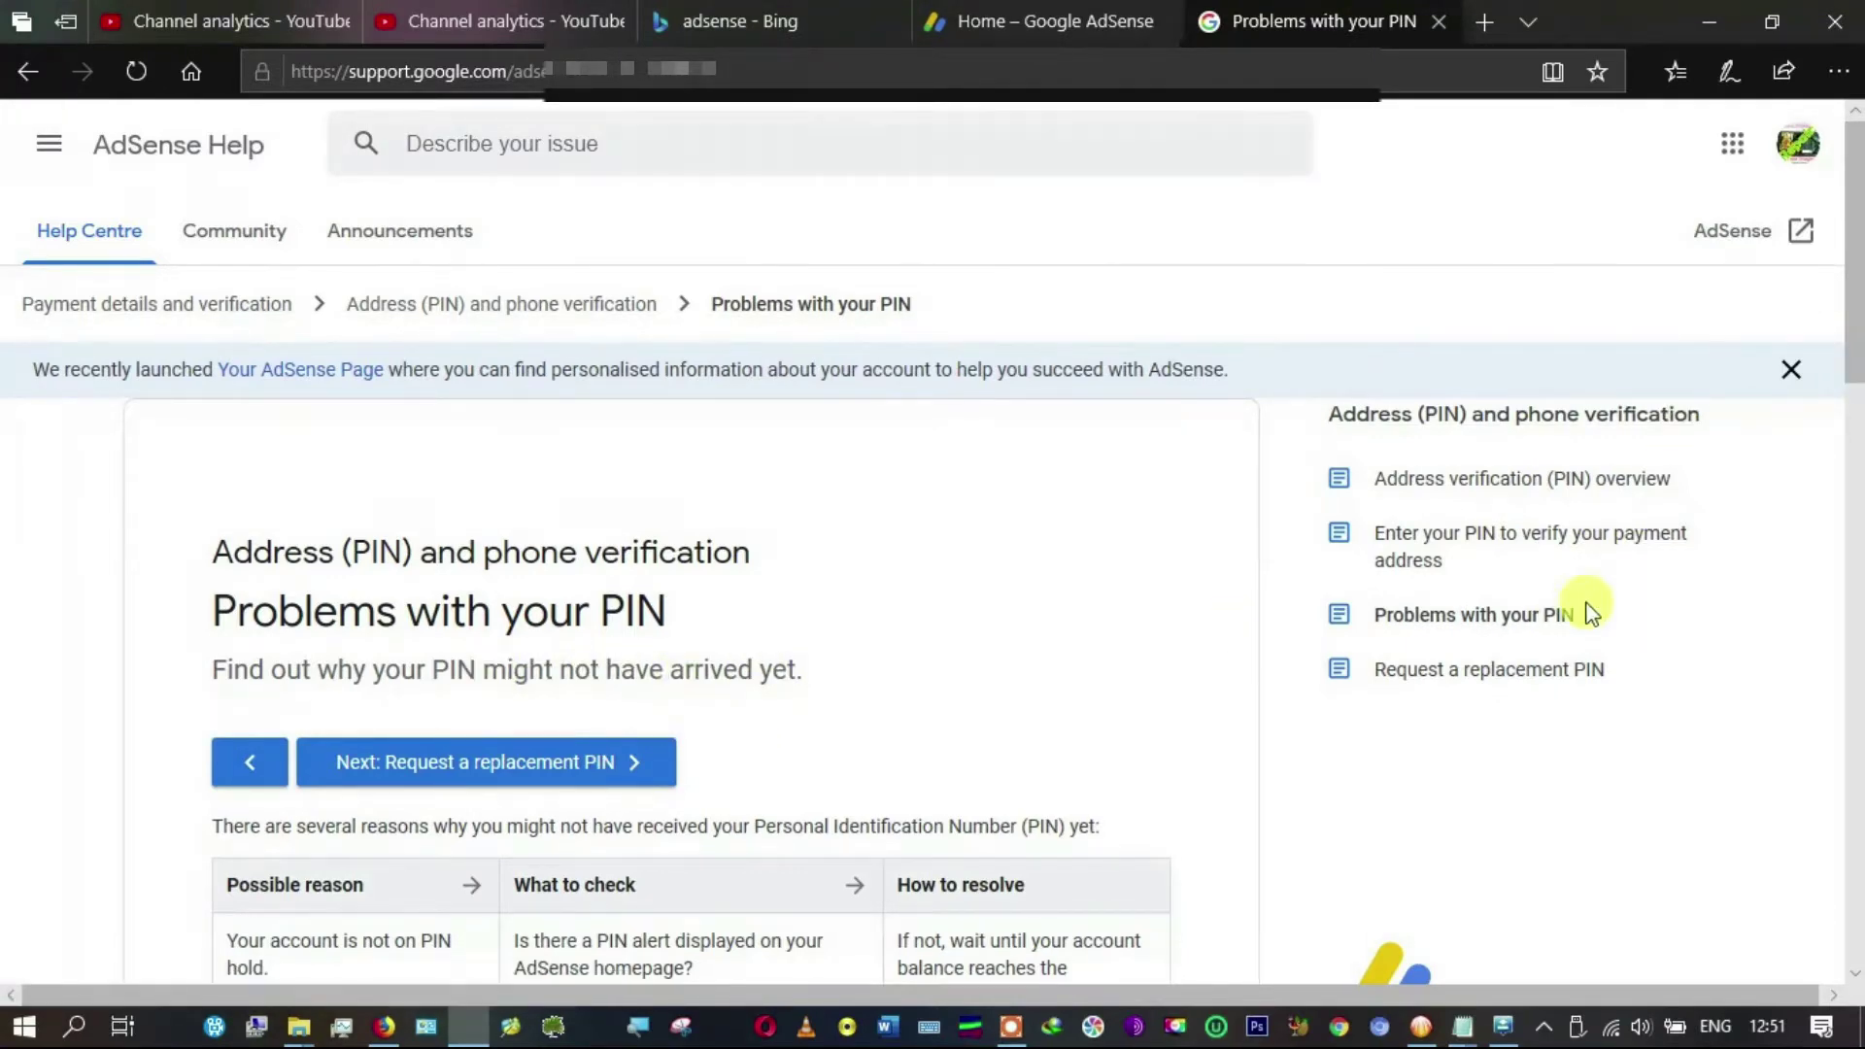
Step: Open the 'change the payment address' article in a new tab
scroll(1851, 350, "down", 5)
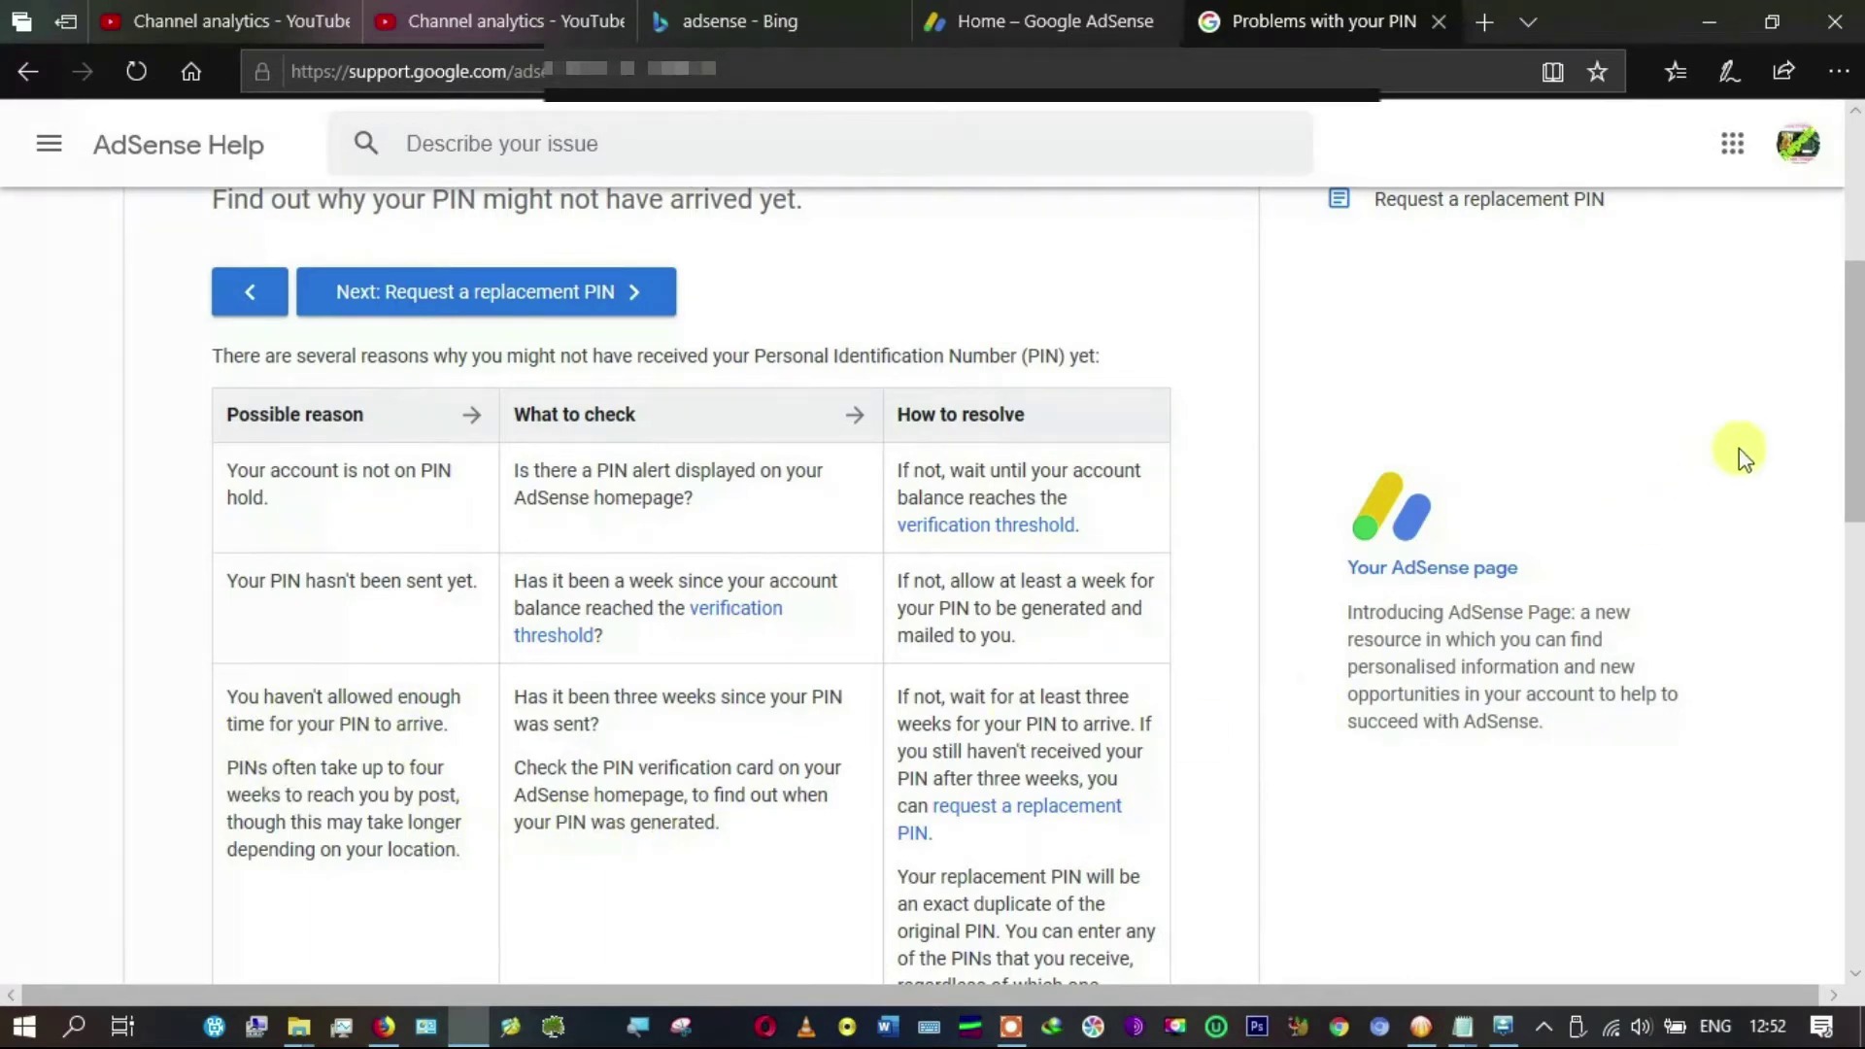
left_click_drag(1849, 461, 1855, 603)
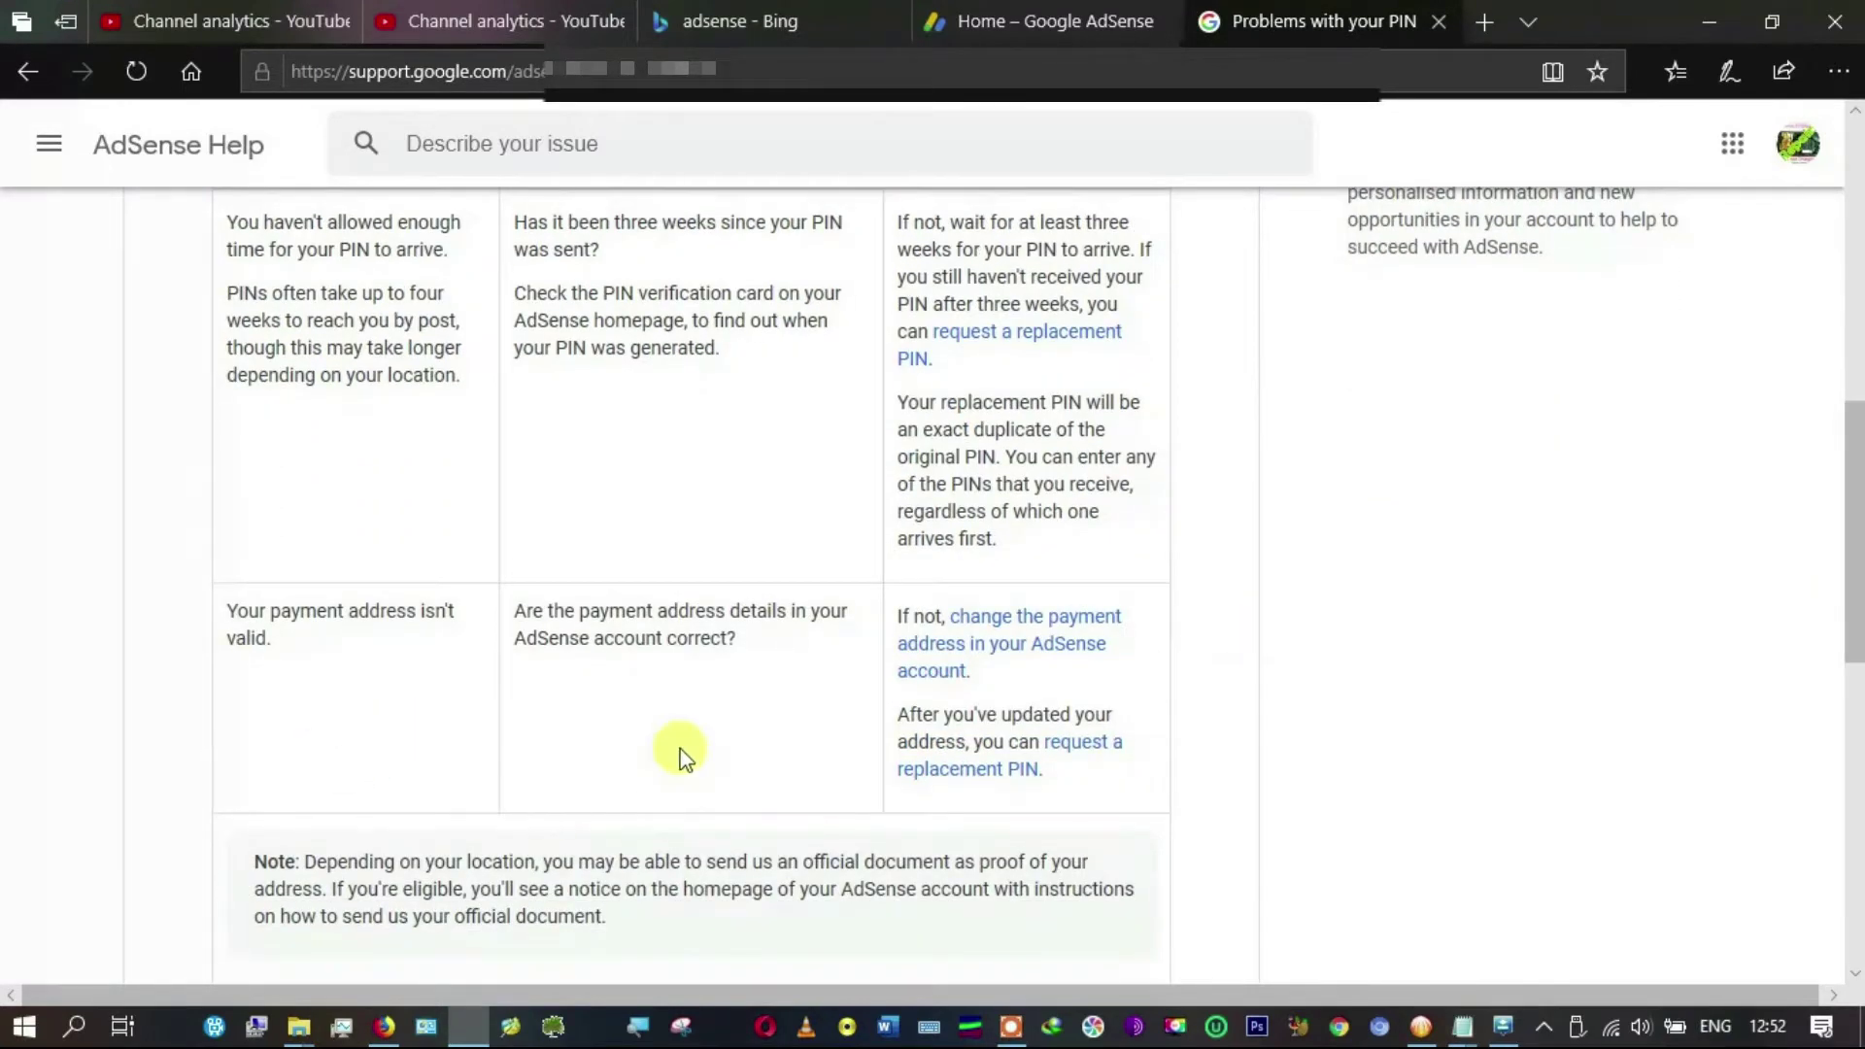
left_click_drag(678, 754, 1258, 690)
left_click(1241, 655)
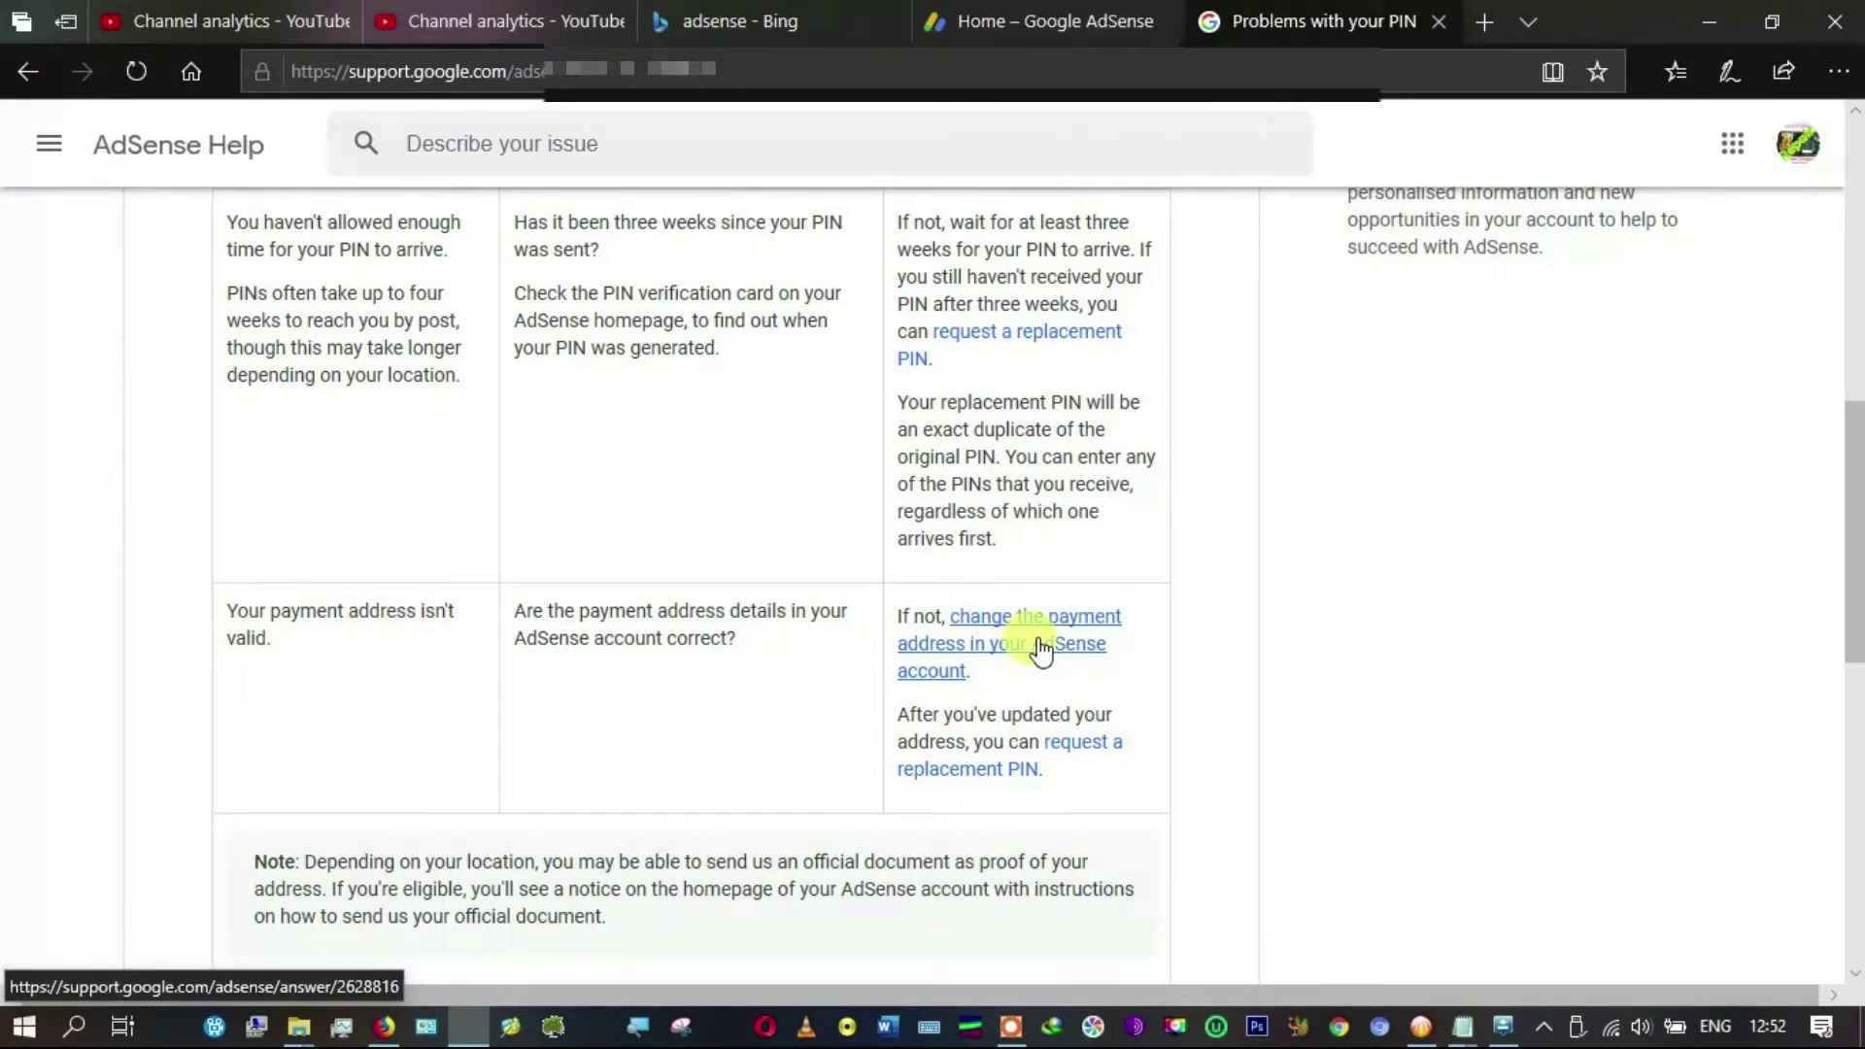
right_click(1039, 645)
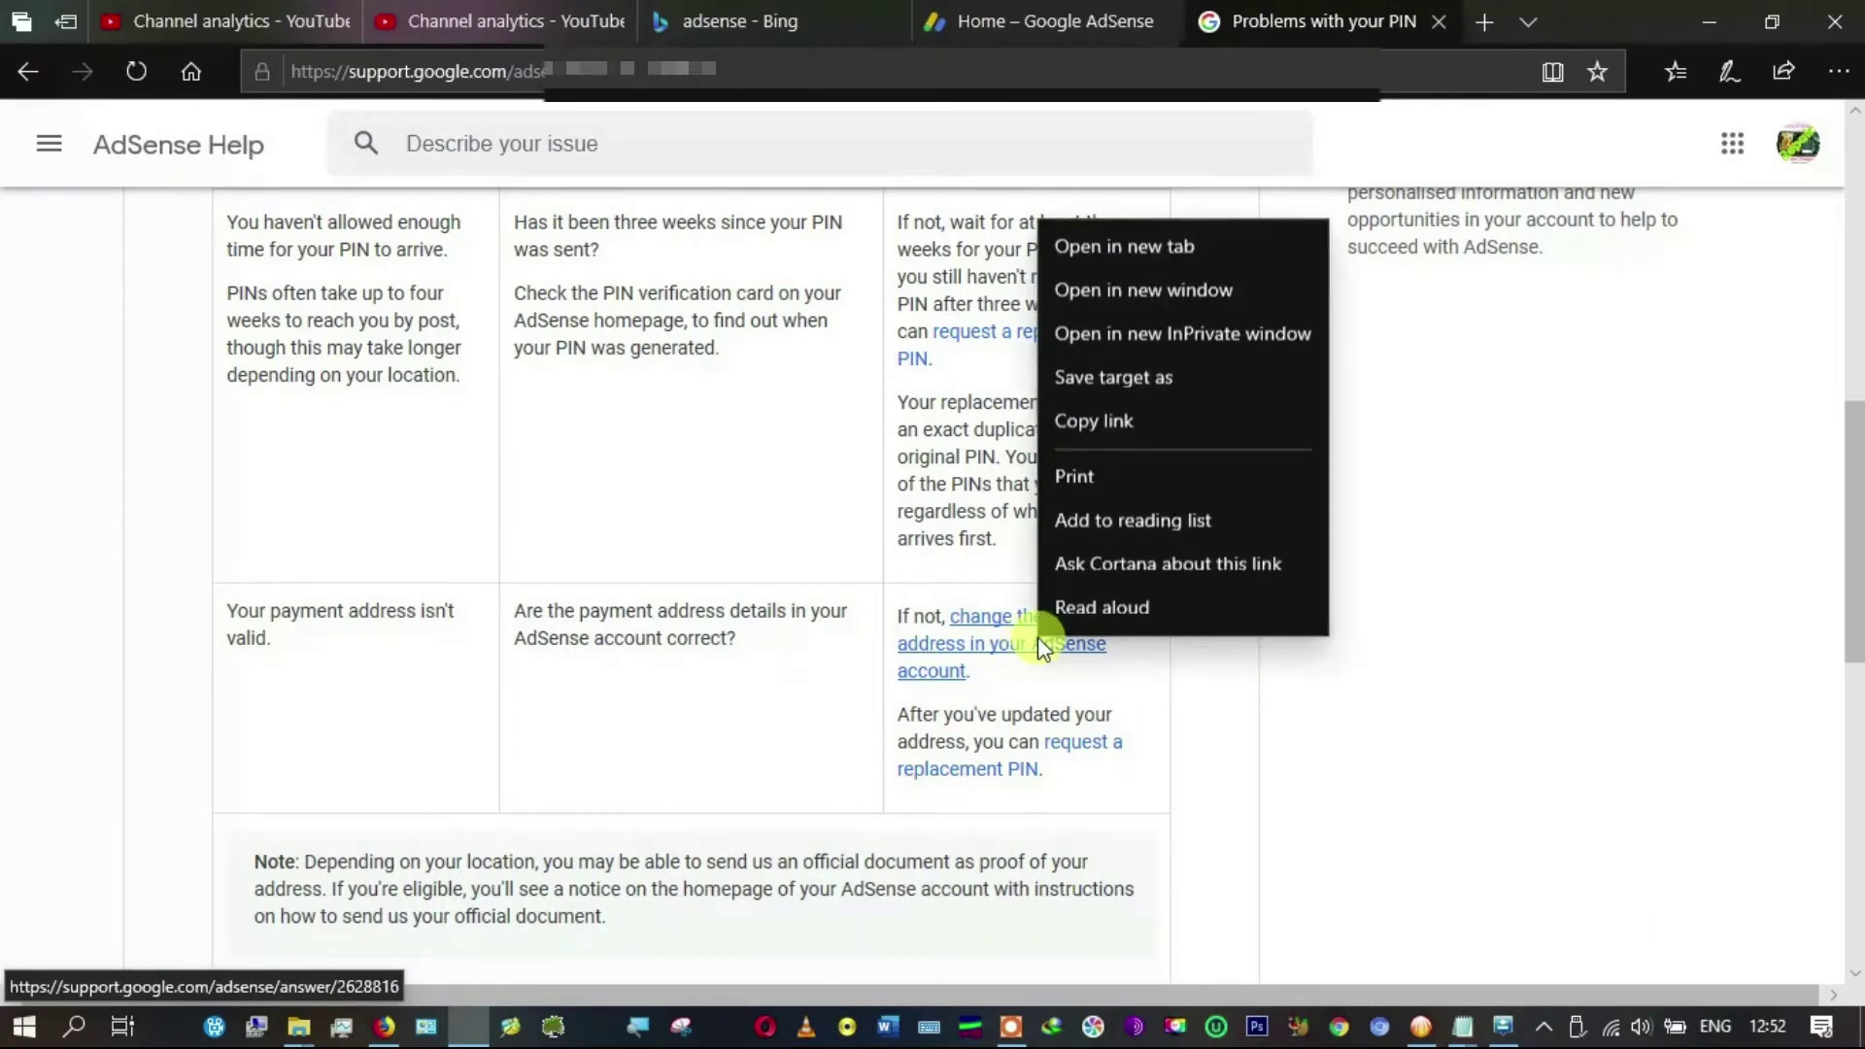
left_click(1218, 248)
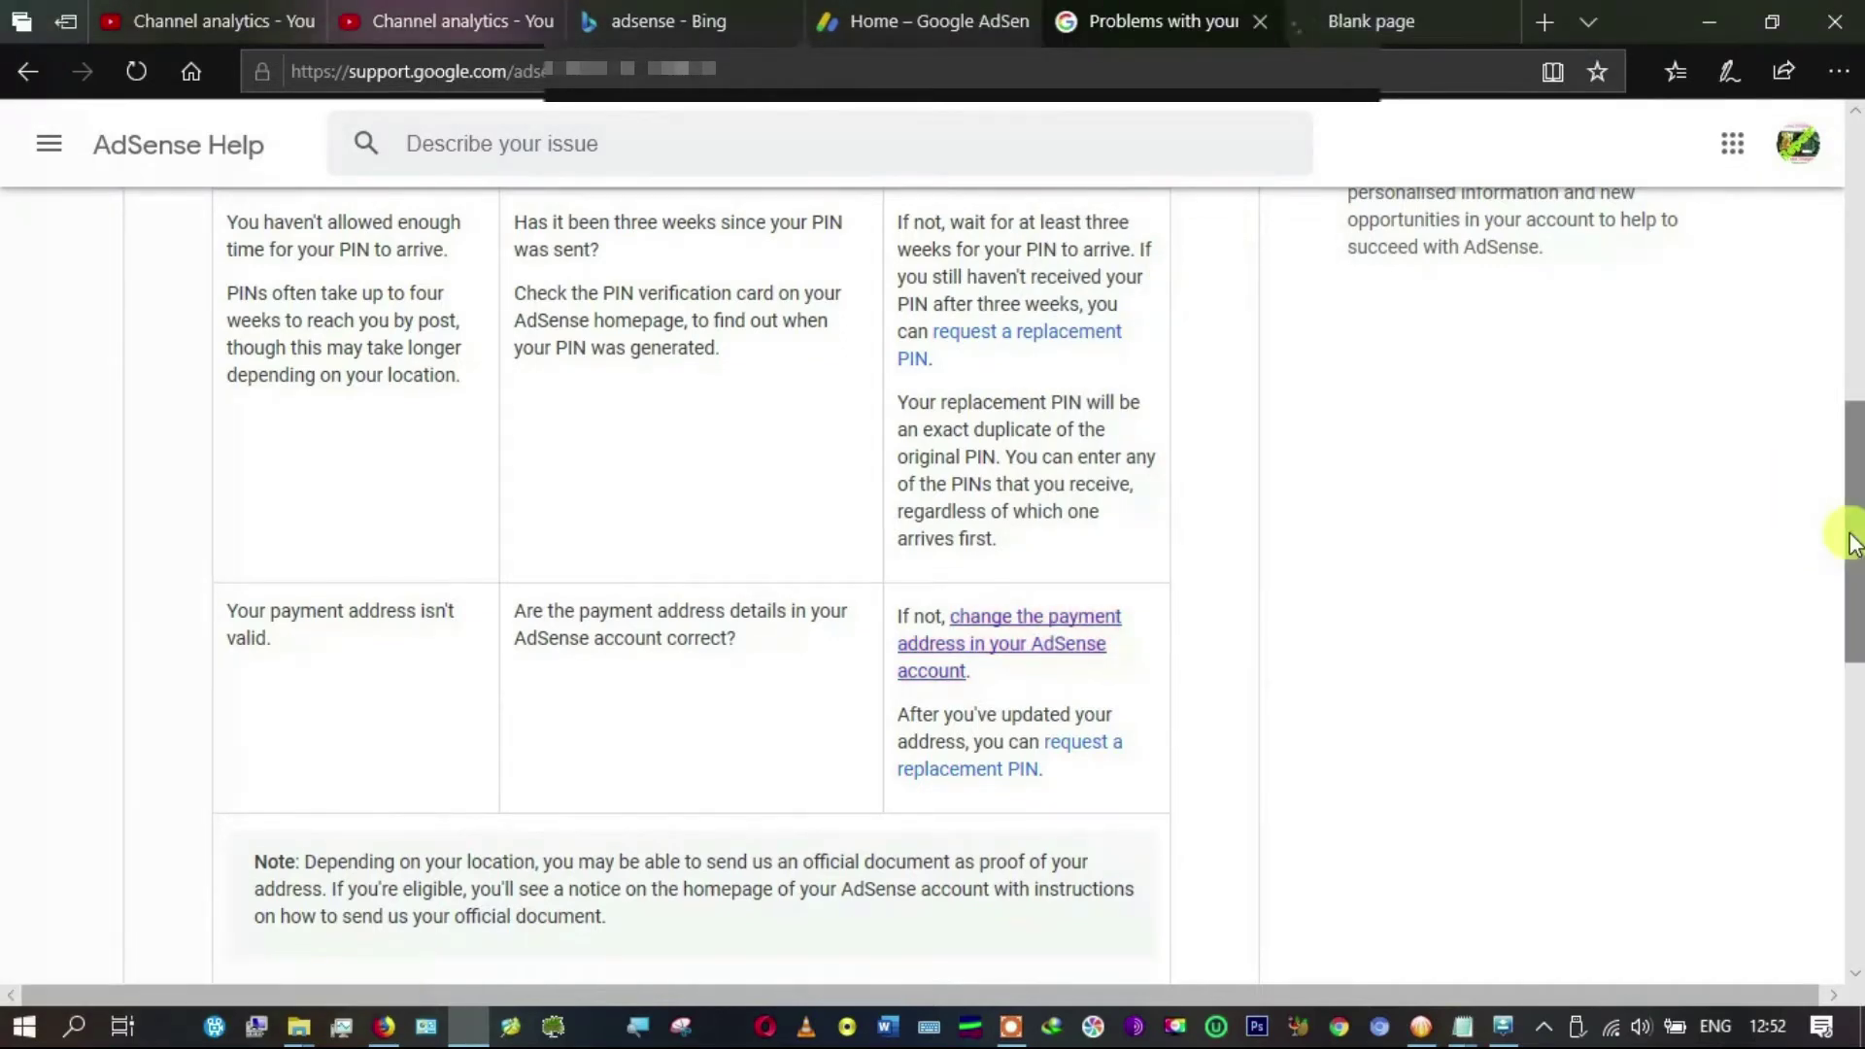
Step: Open the PIN troubleshooter article in a new tab as well
left_click_drag(1855, 544, 1852, 639)
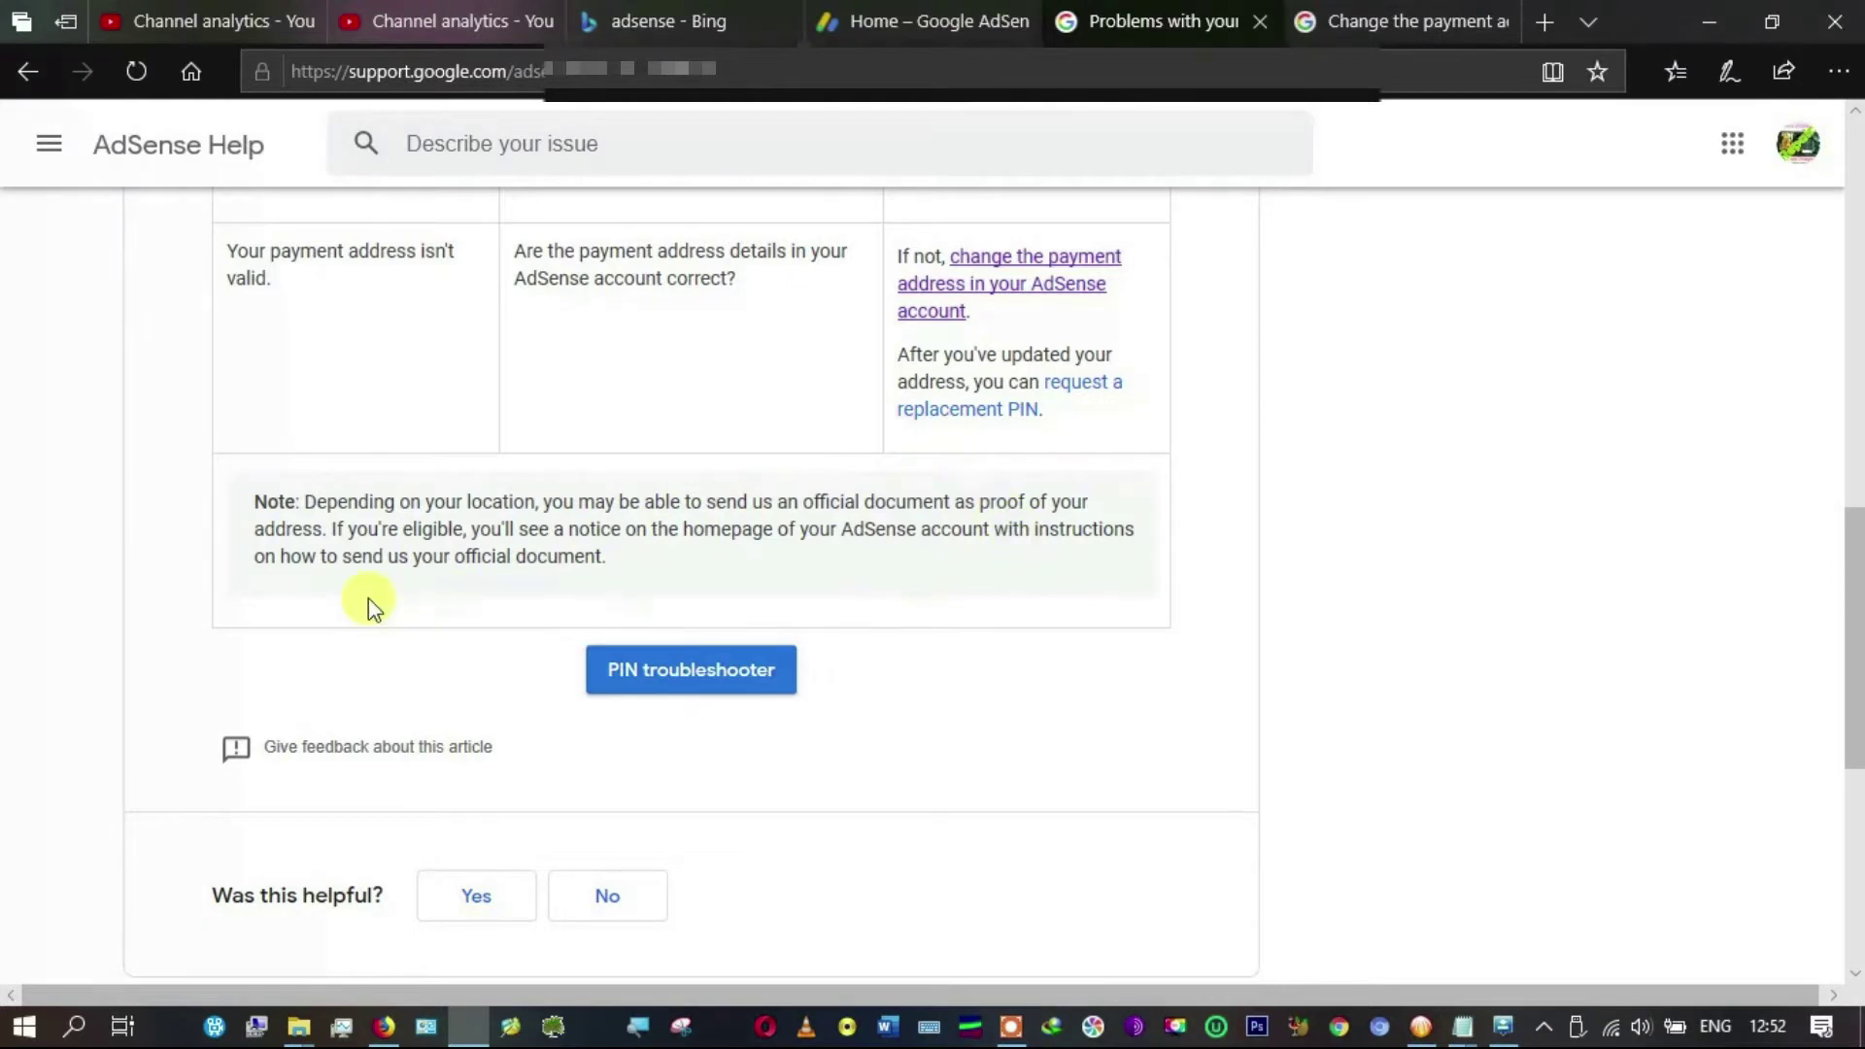
right_click(649, 670)
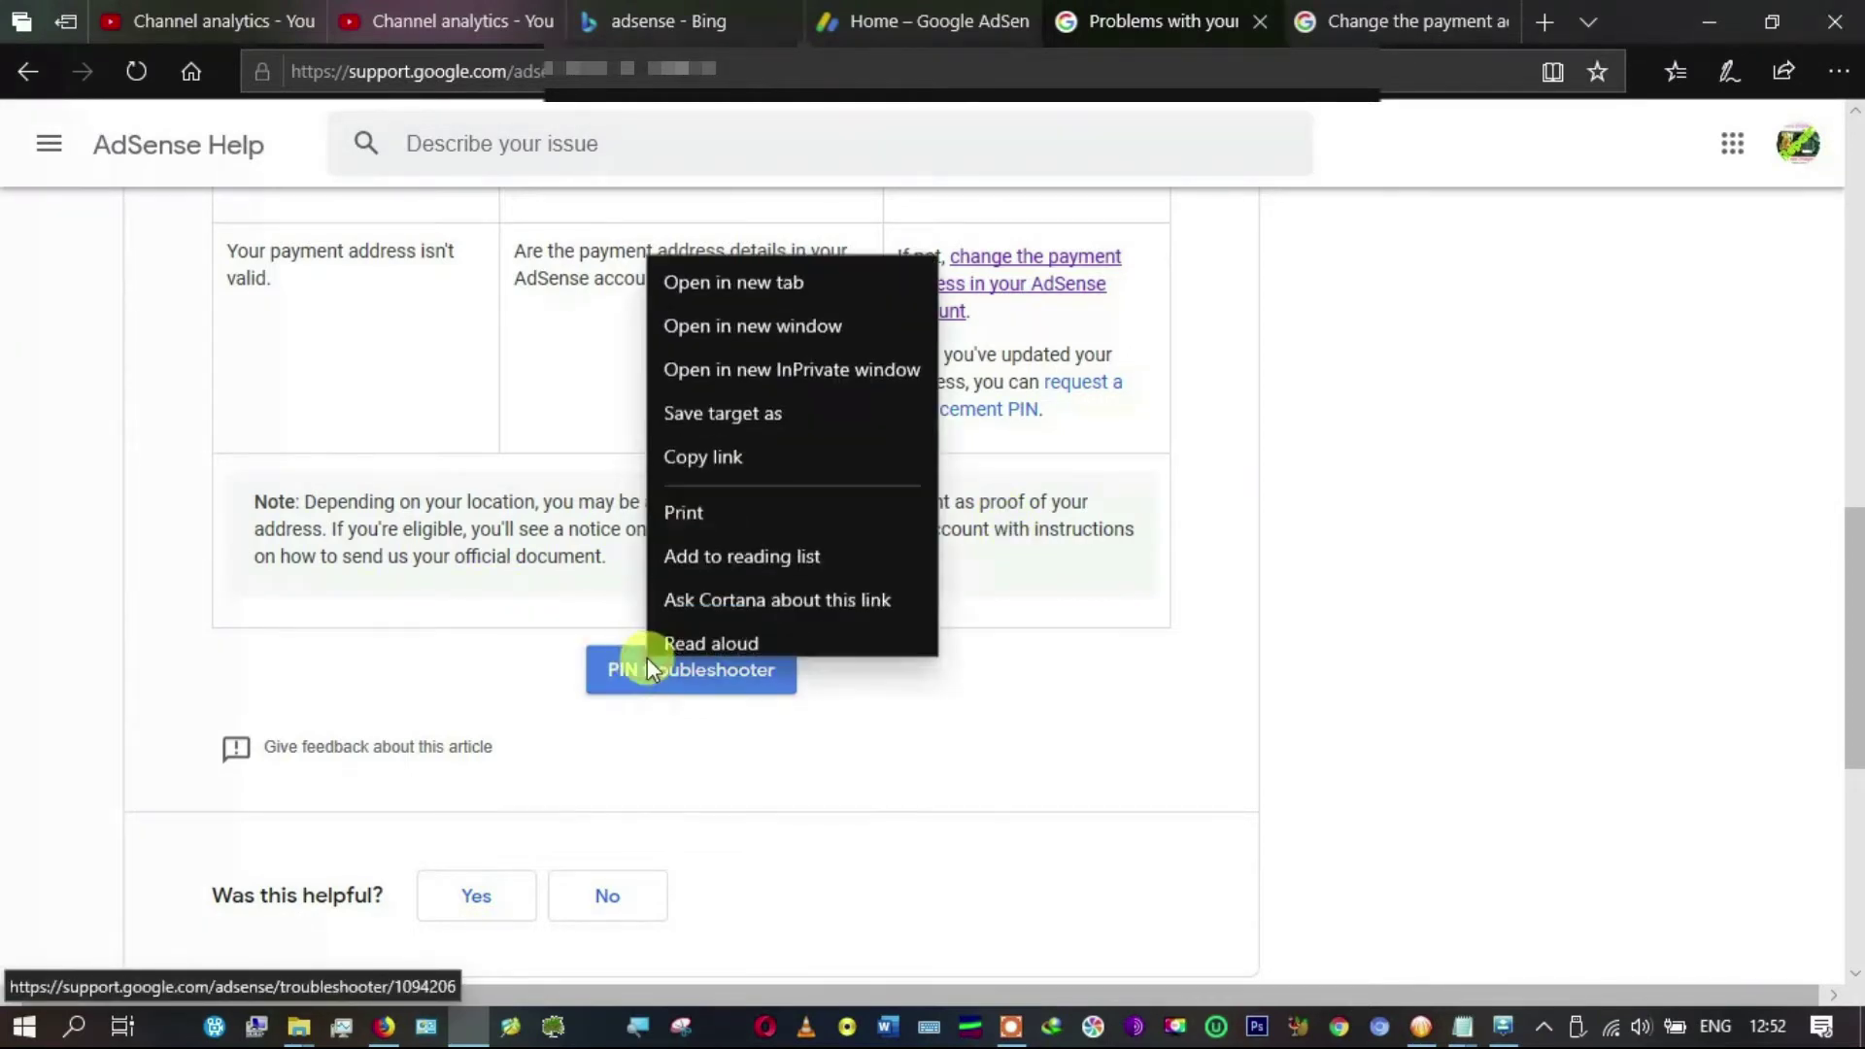
left_click(859, 260)
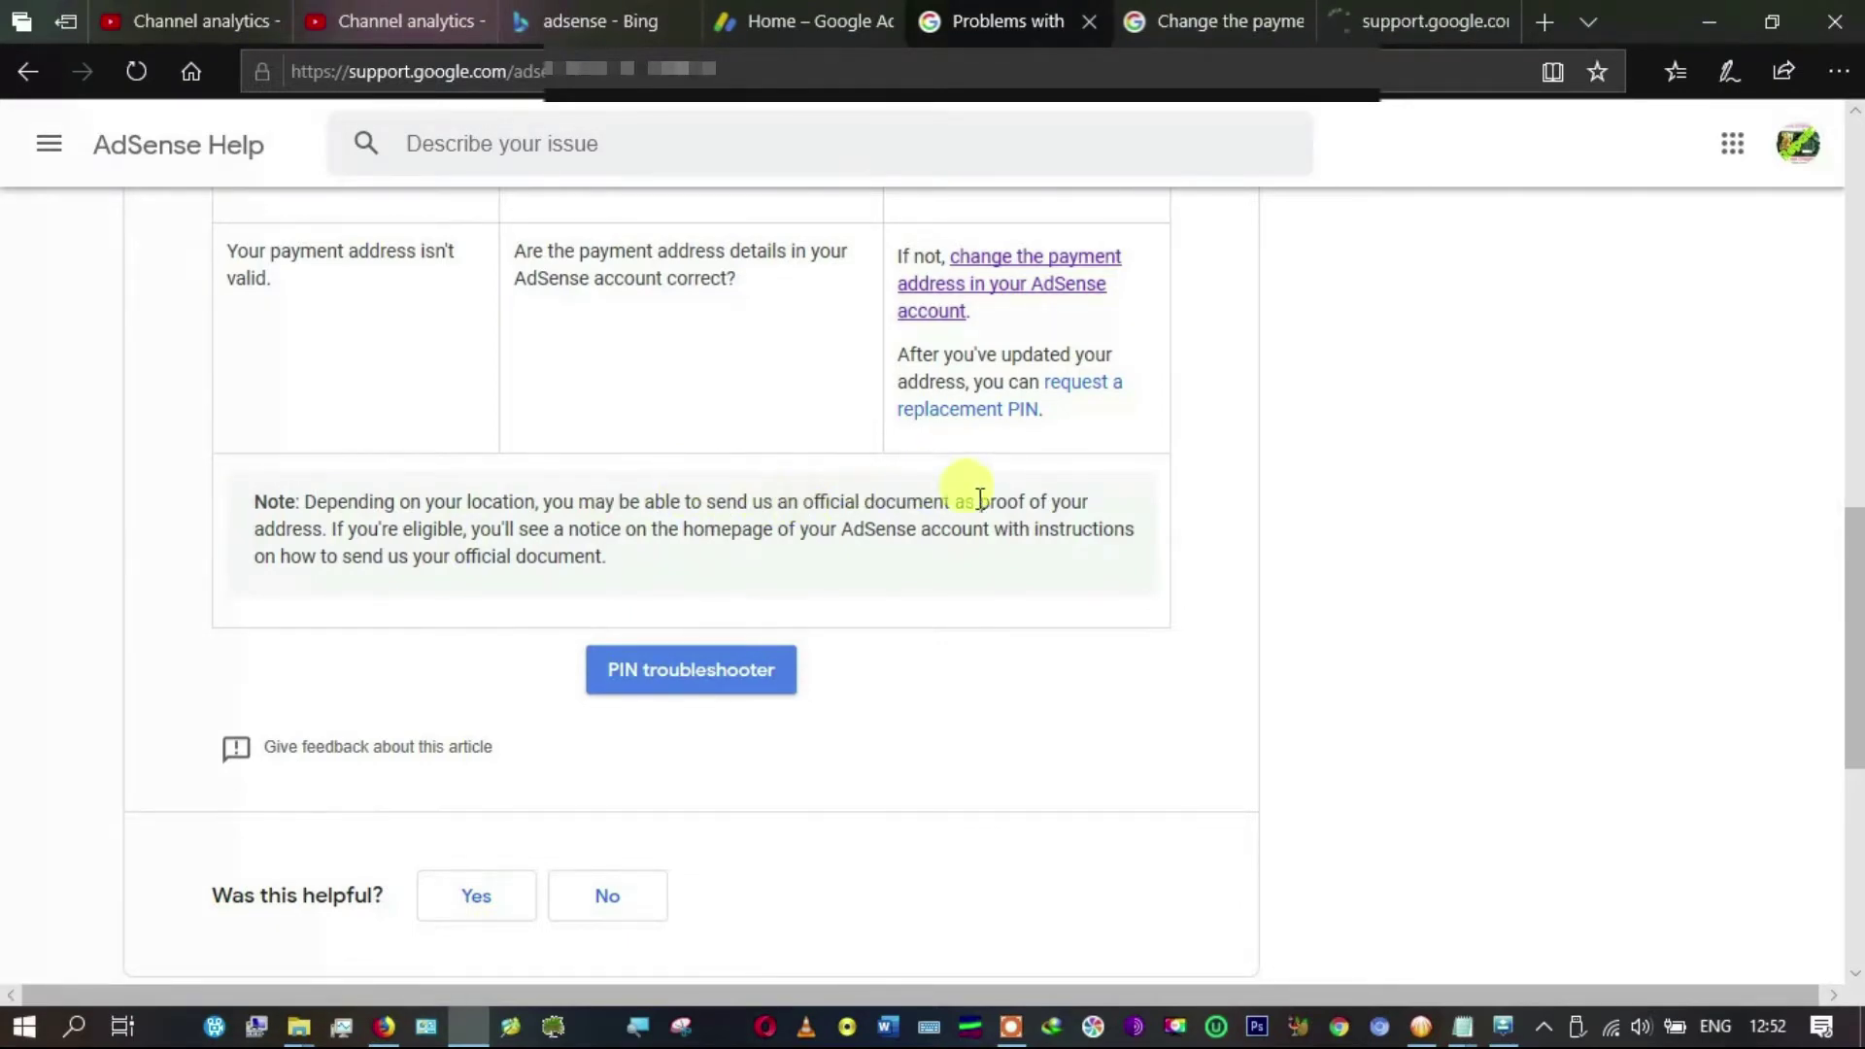
Step: Answer the PIN troubleshooter Yes, No, Yes, then open its 'contact us' form
scroll(748, 685, "up", 15)
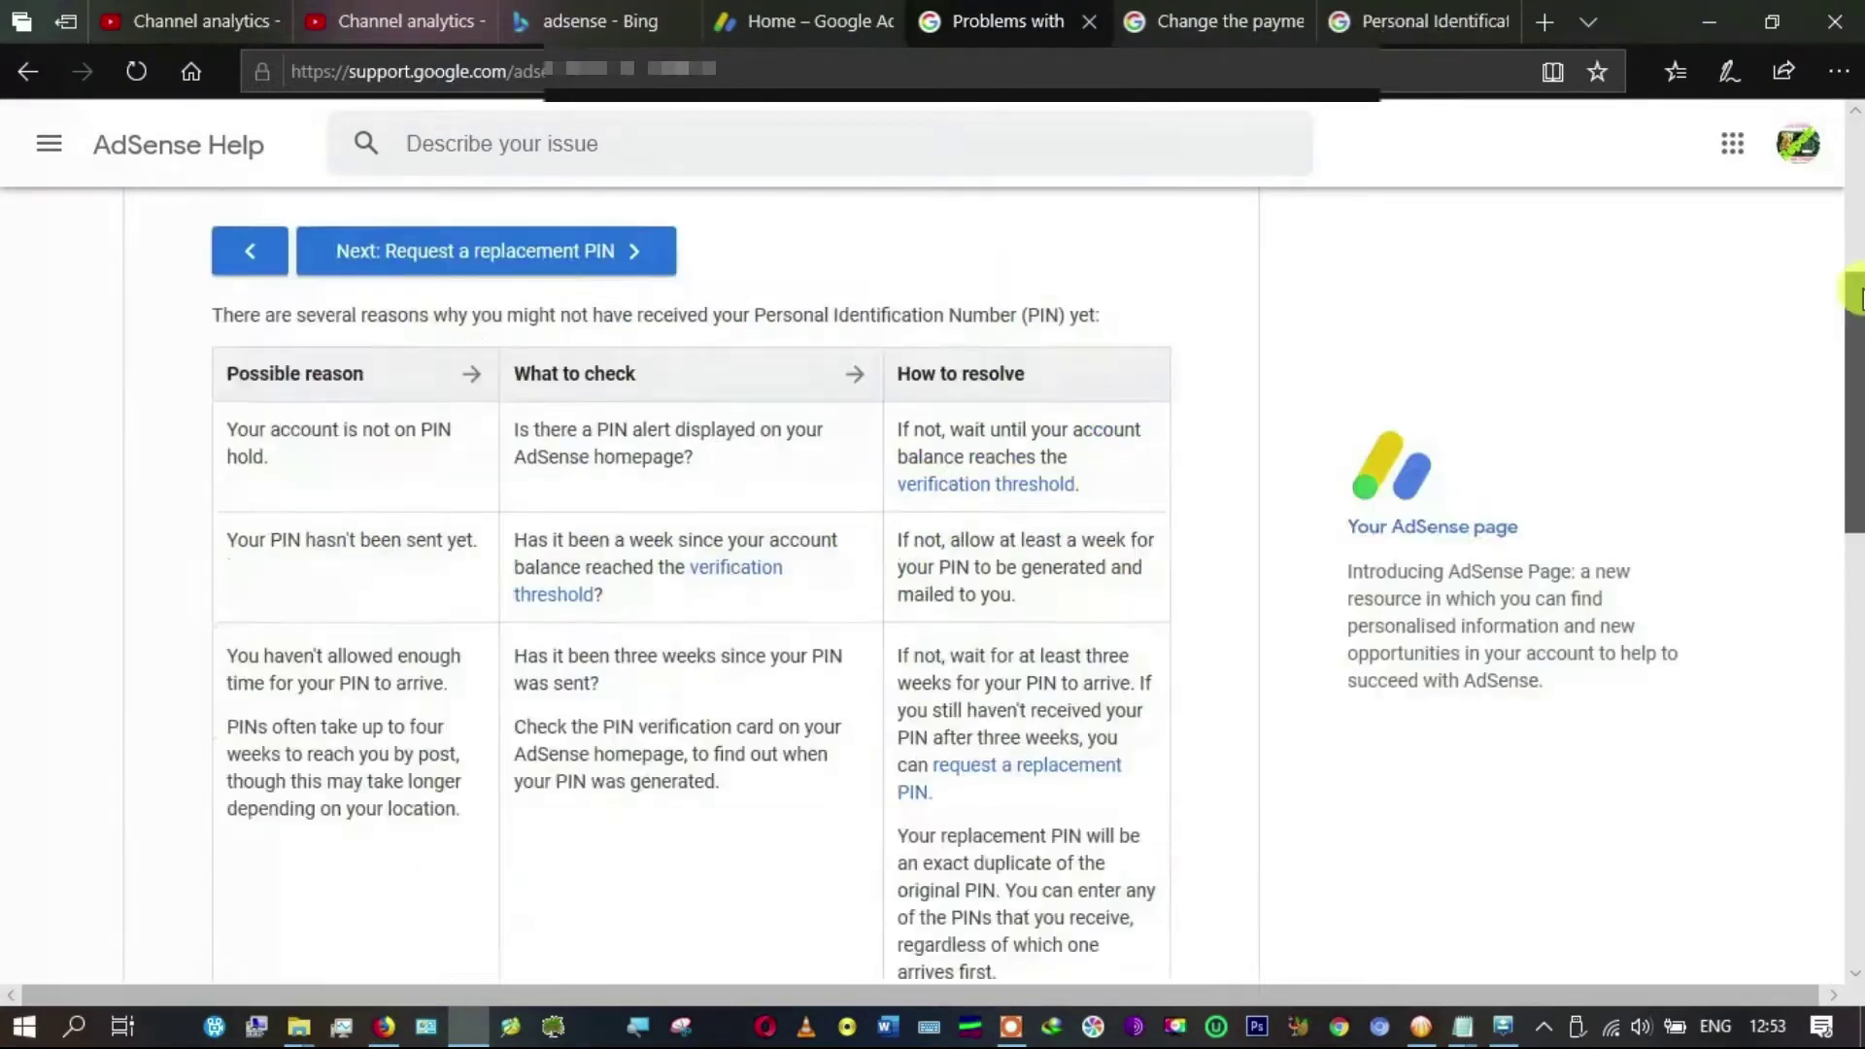
left_click(1449, 12)
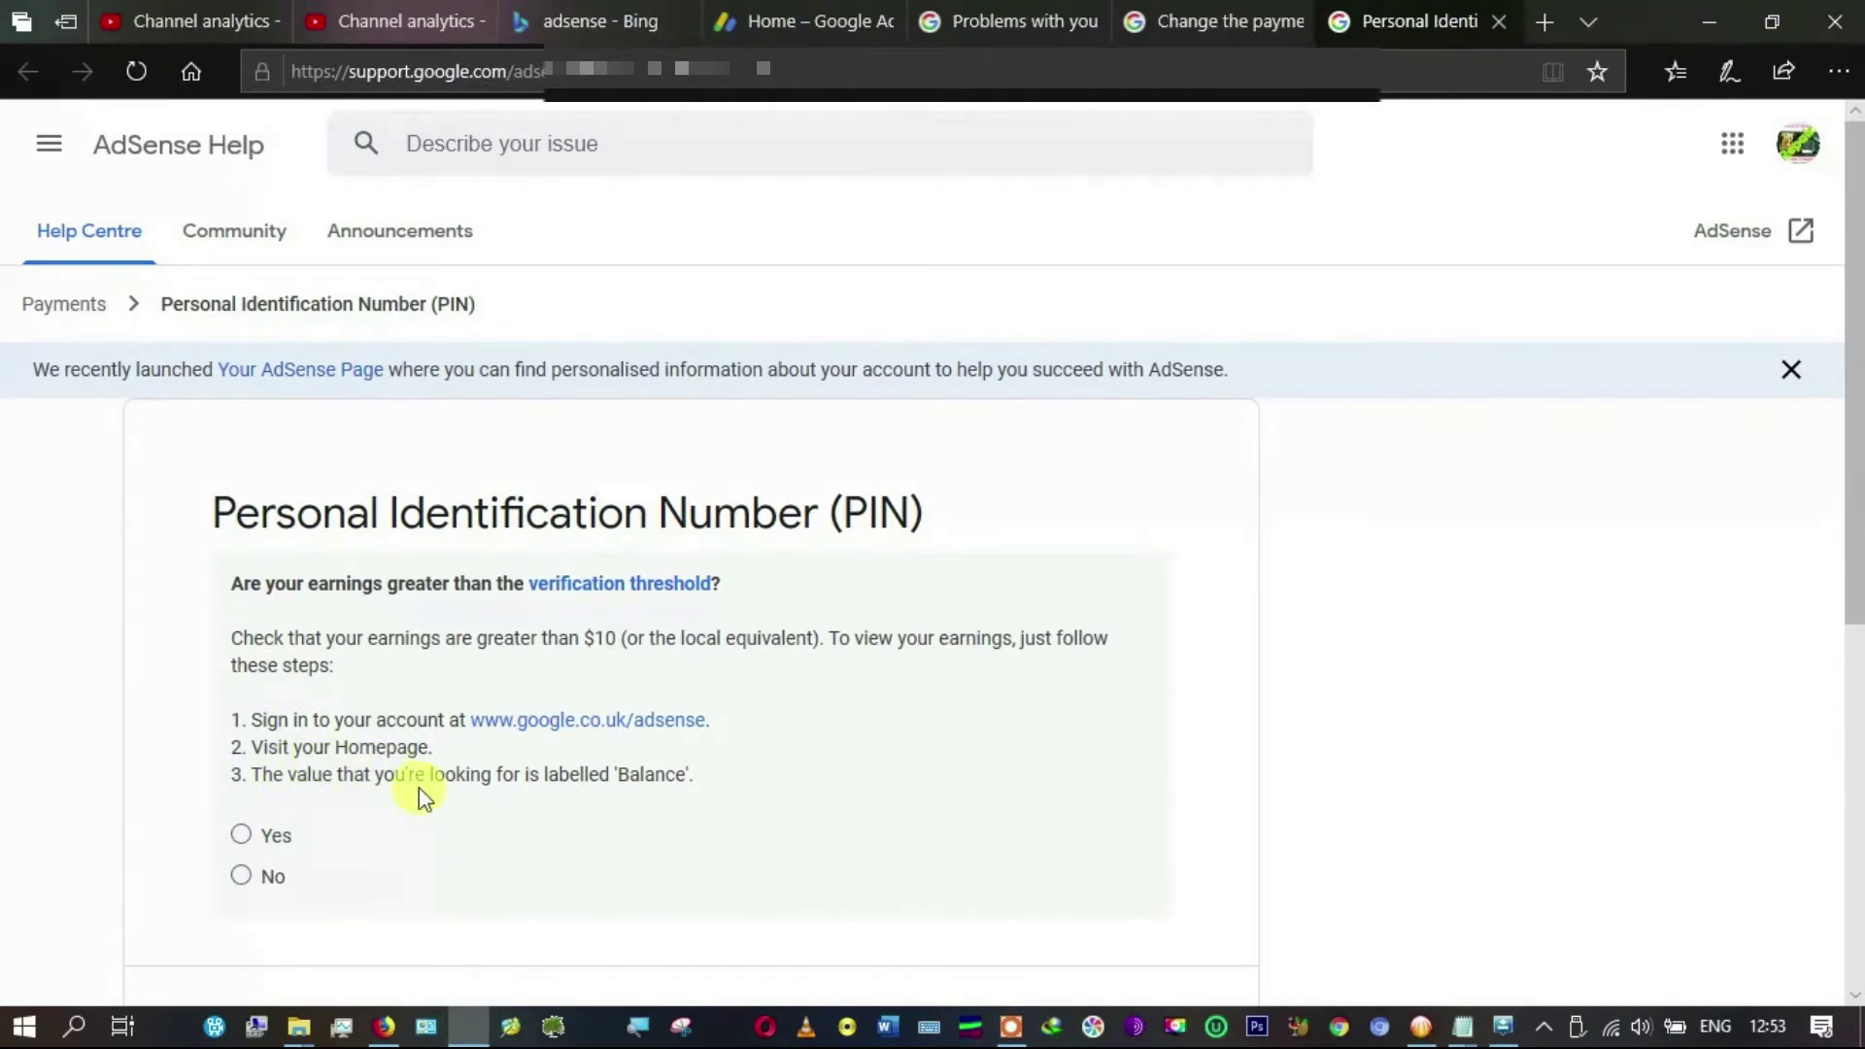
left_click(243, 836)
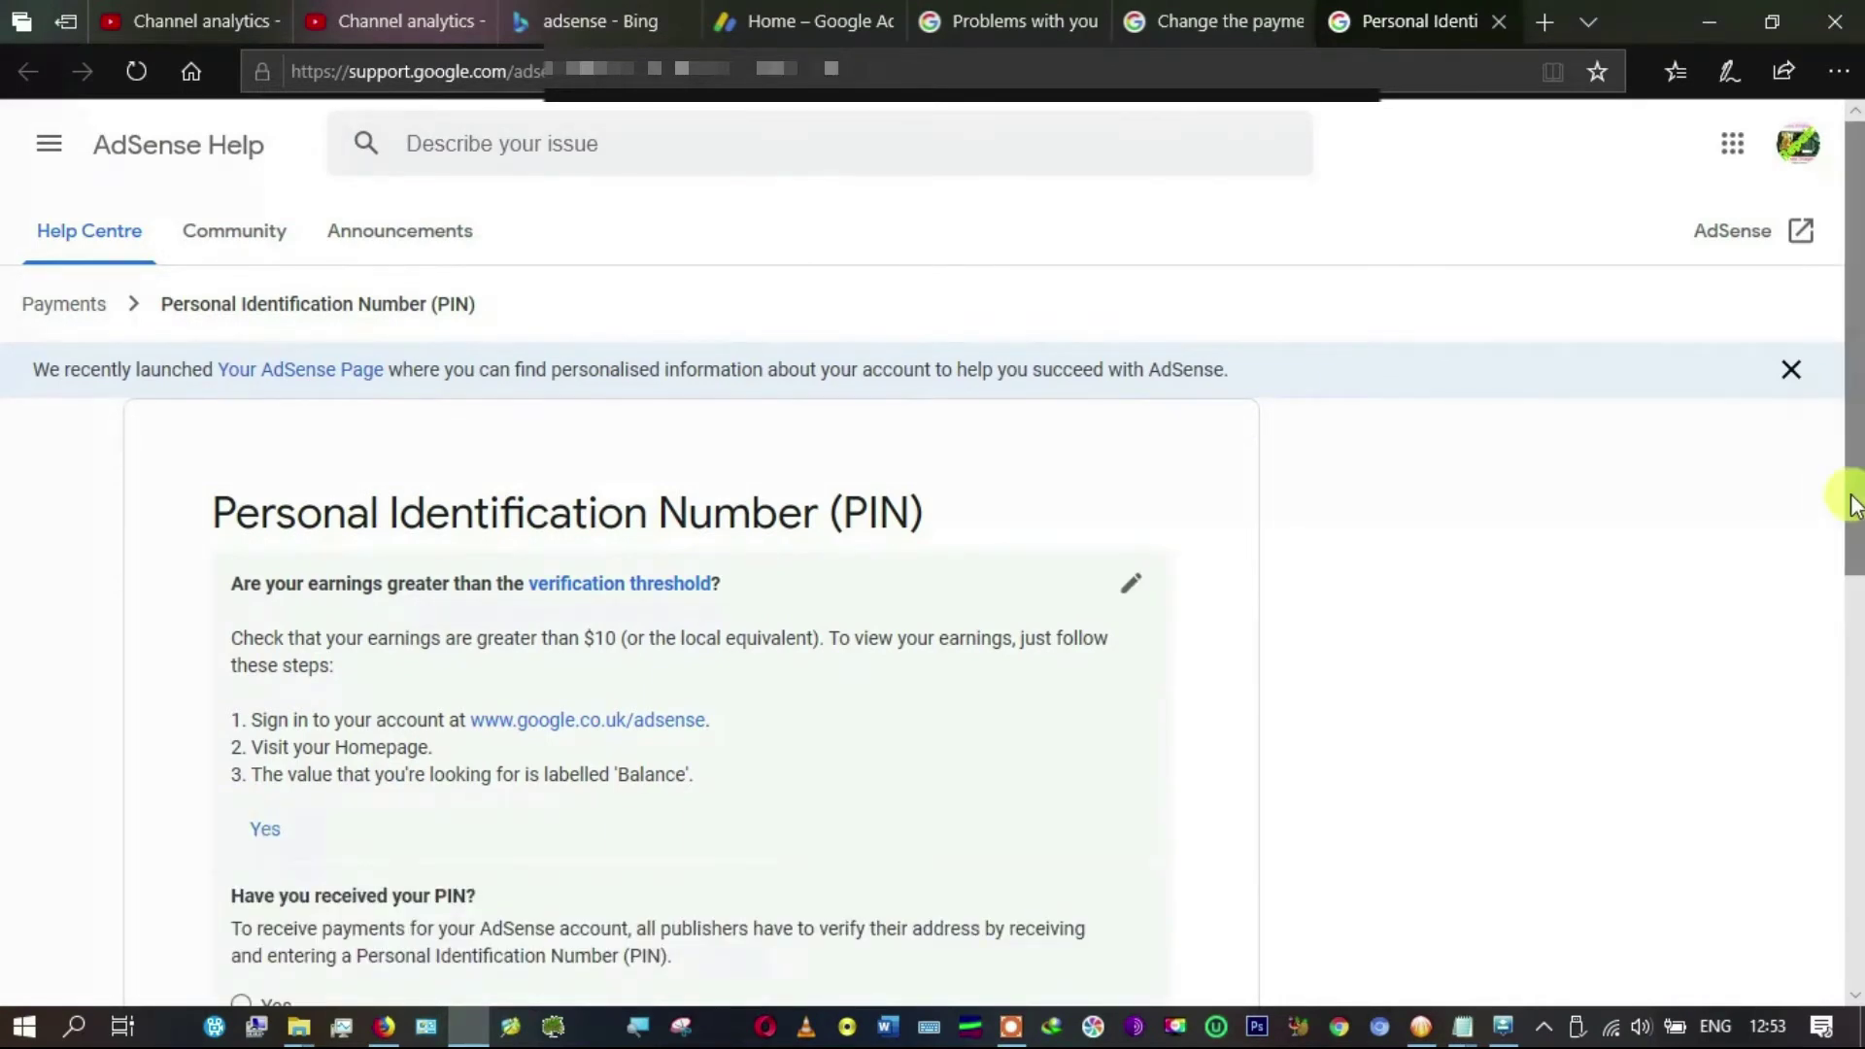
left_click_drag(1852, 492, 1845, 778)
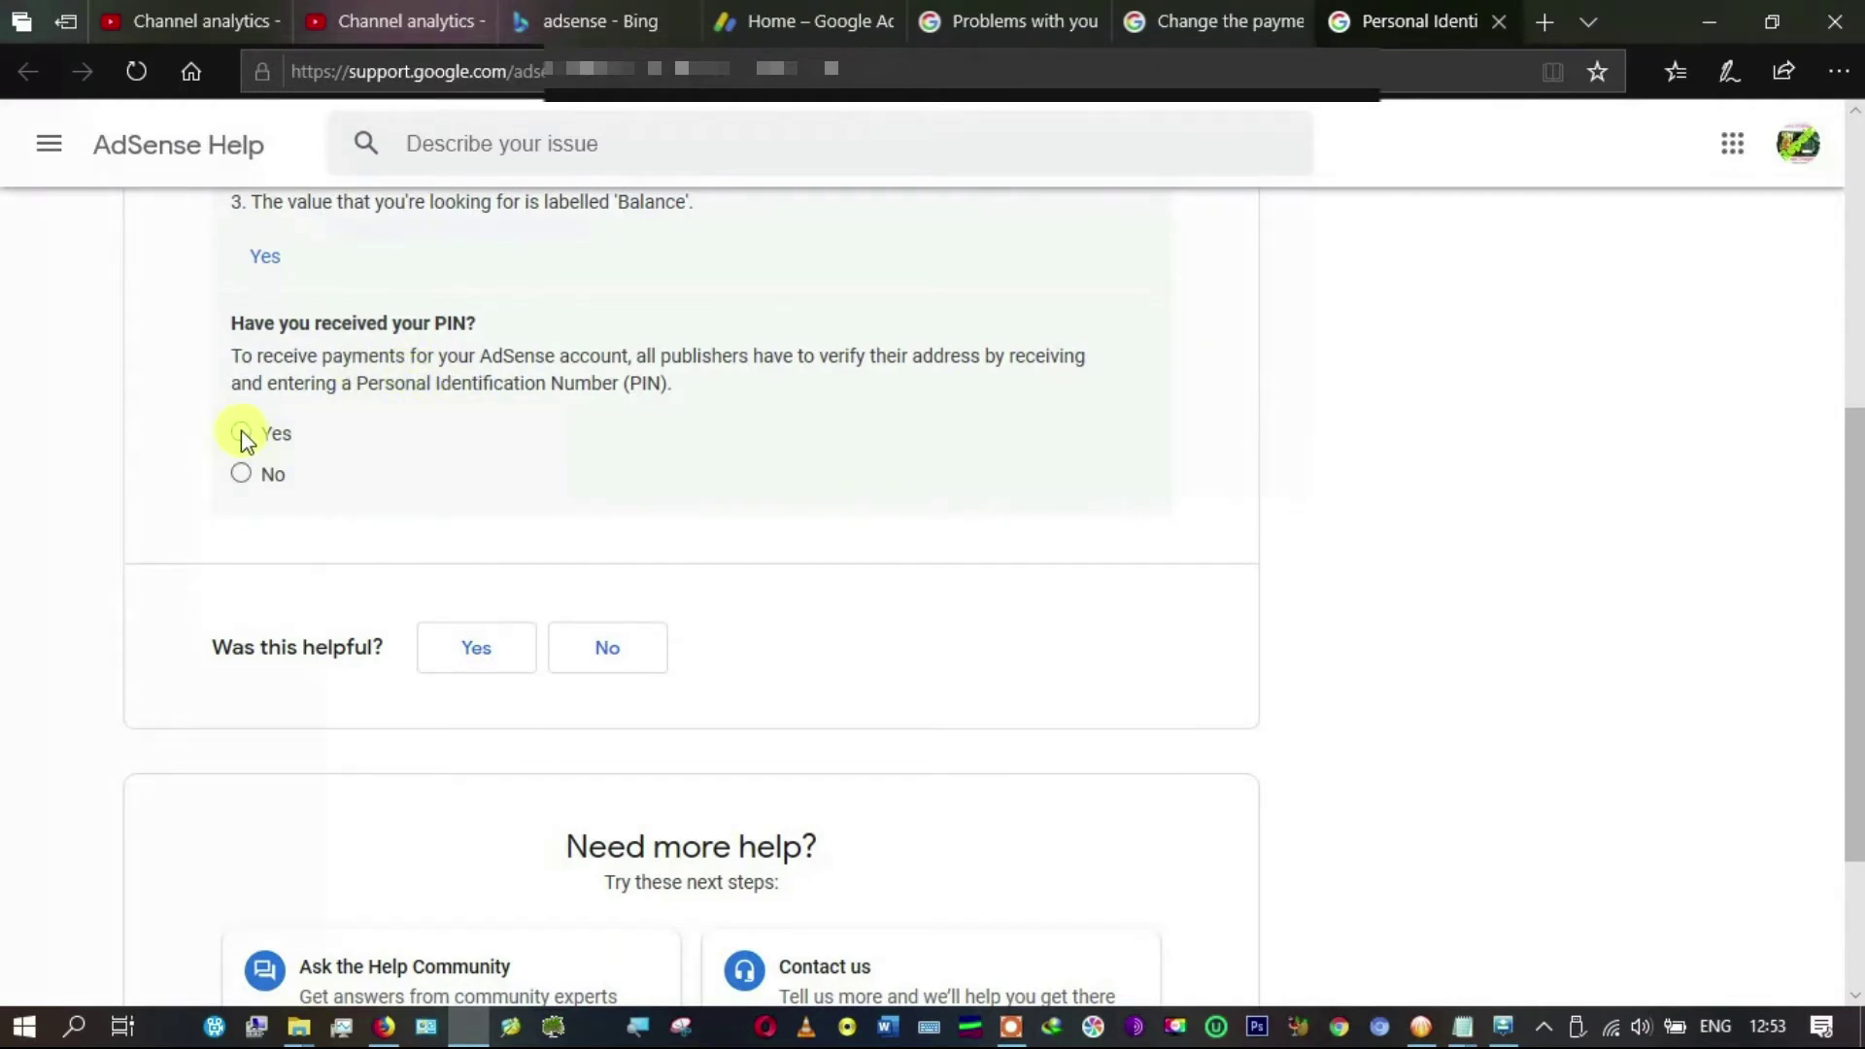
left_click(241, 473)
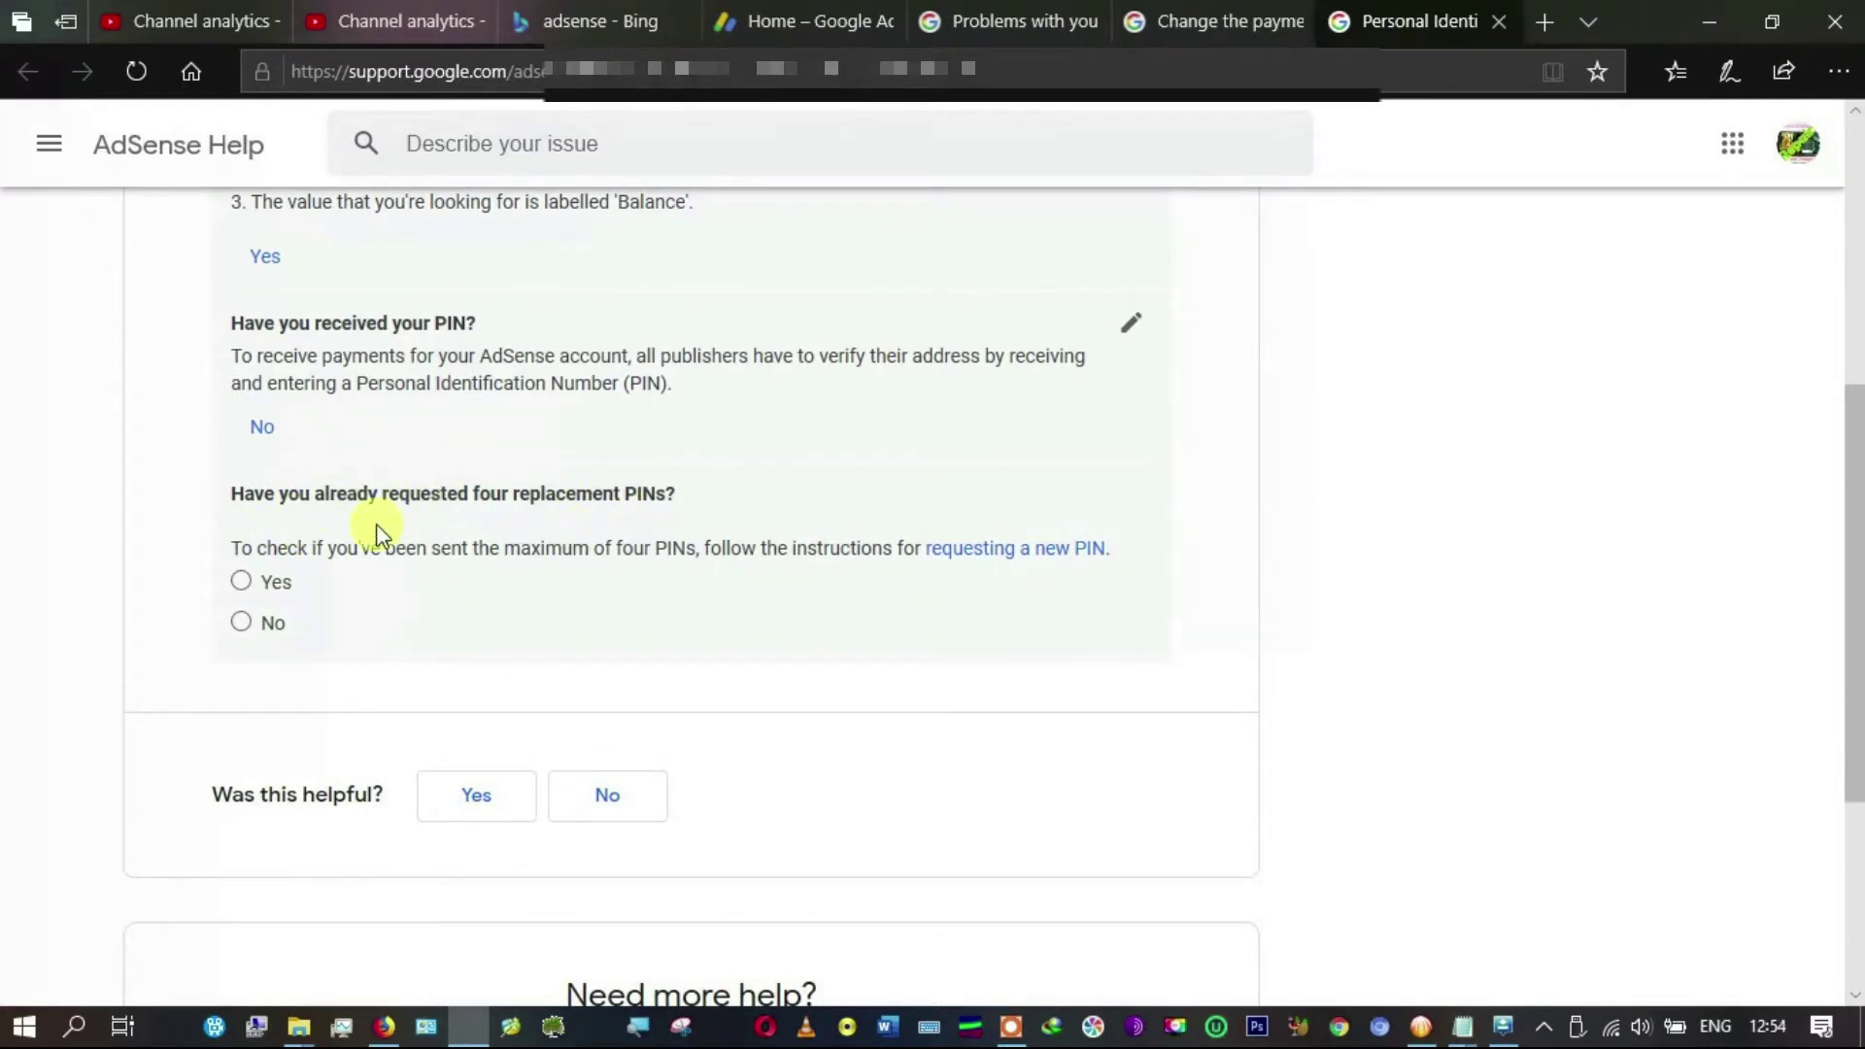
left_click(242, 583)
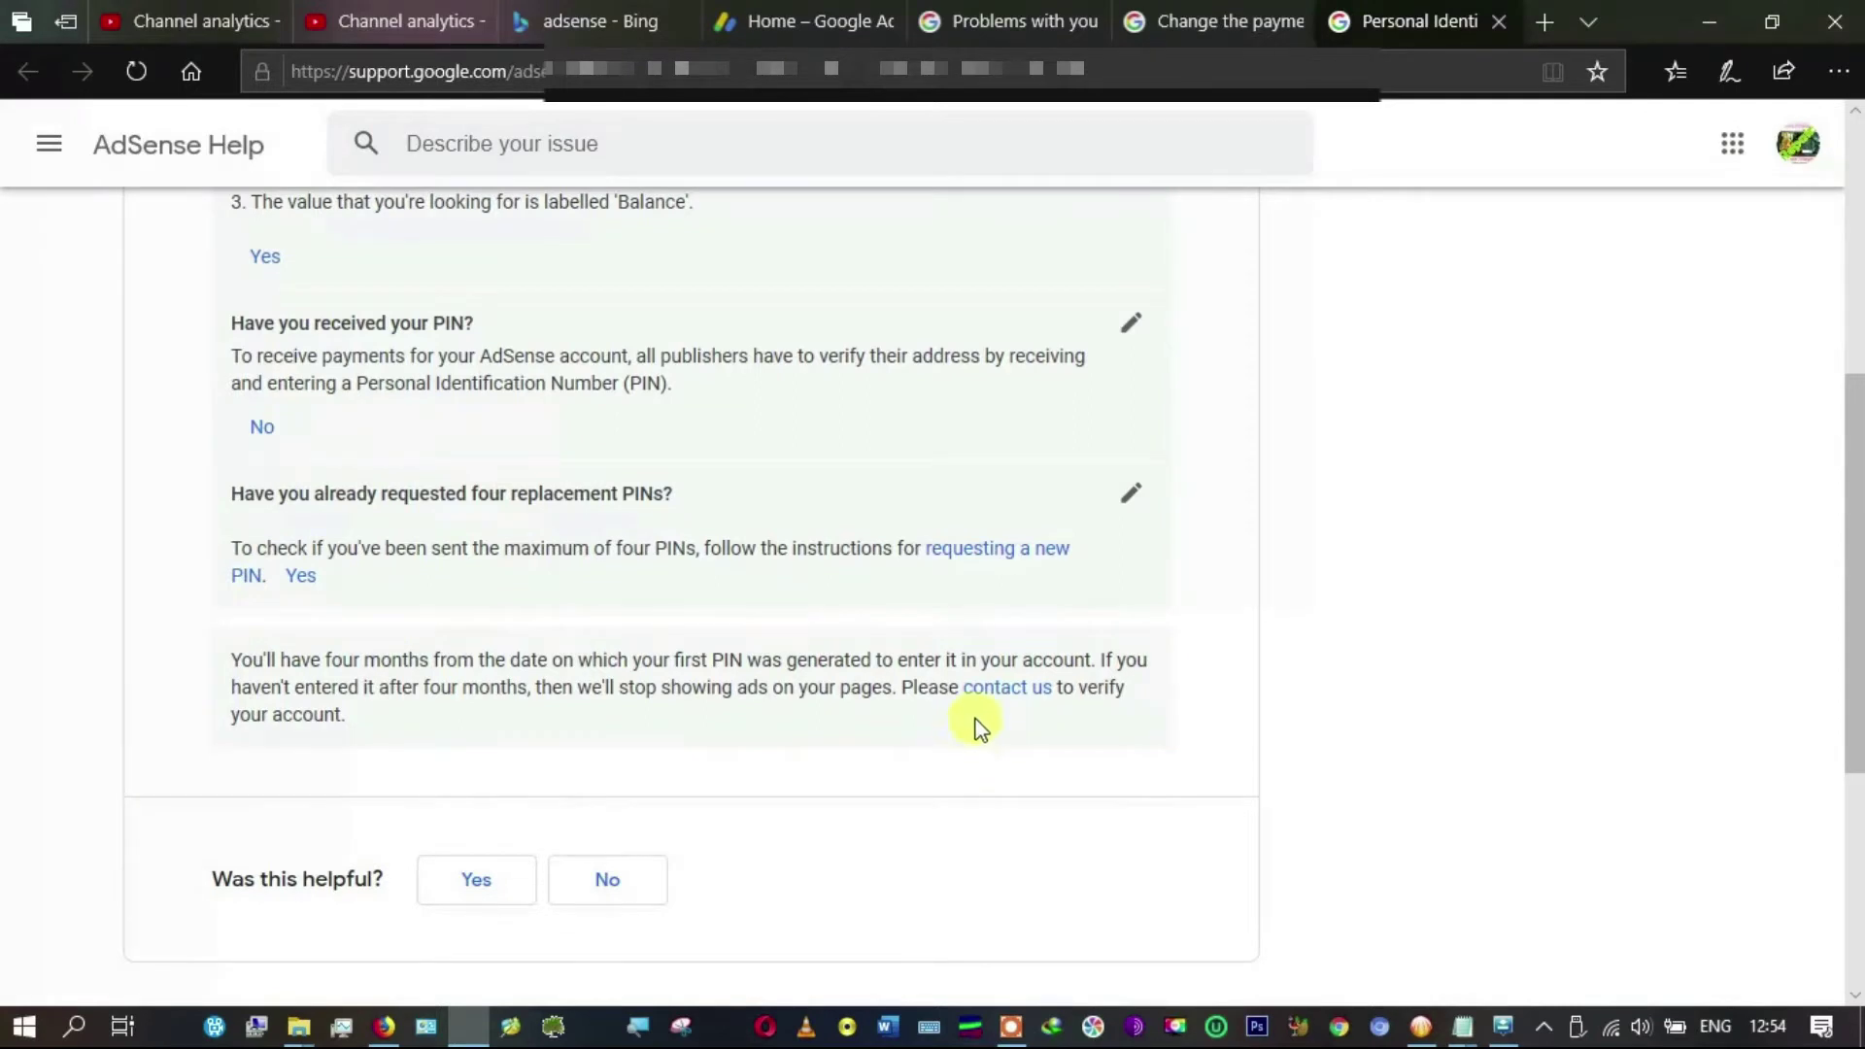
left_click(1003, 699)
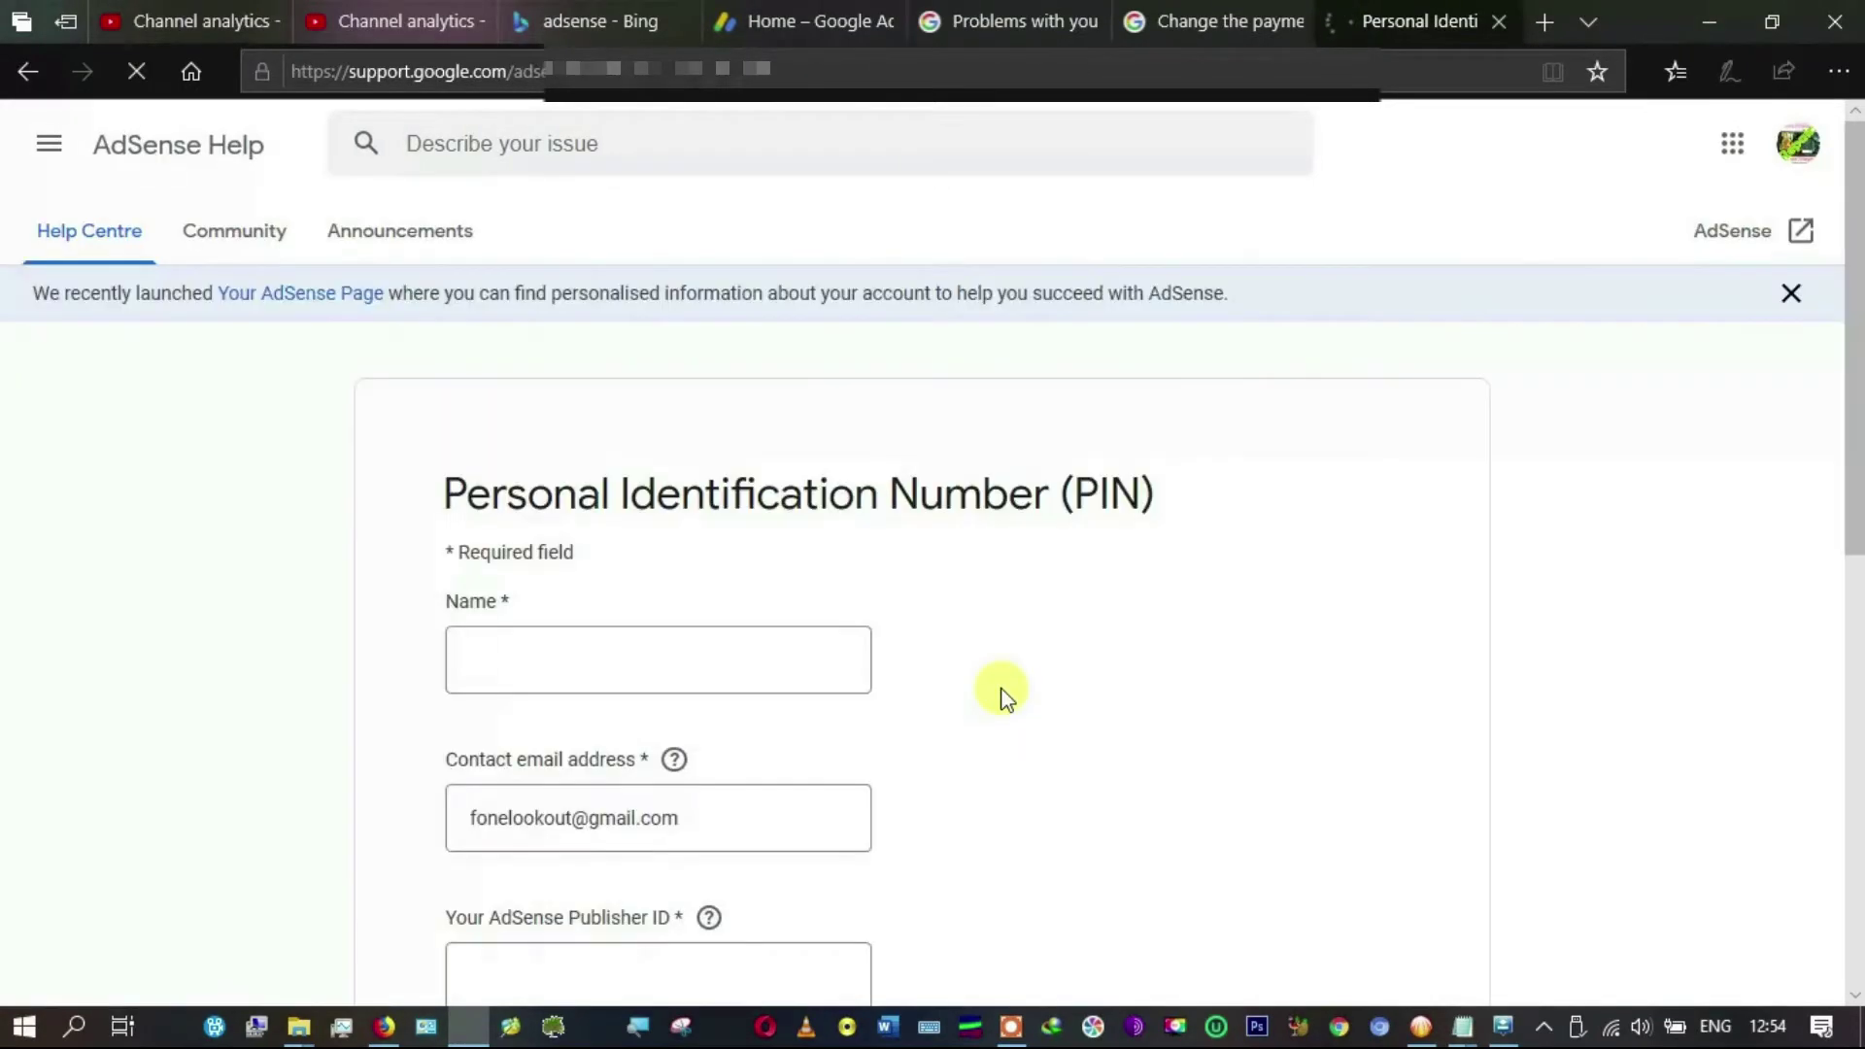
Step: Fill the form's Name field with the saved account-holder name
left_click(588, 660)
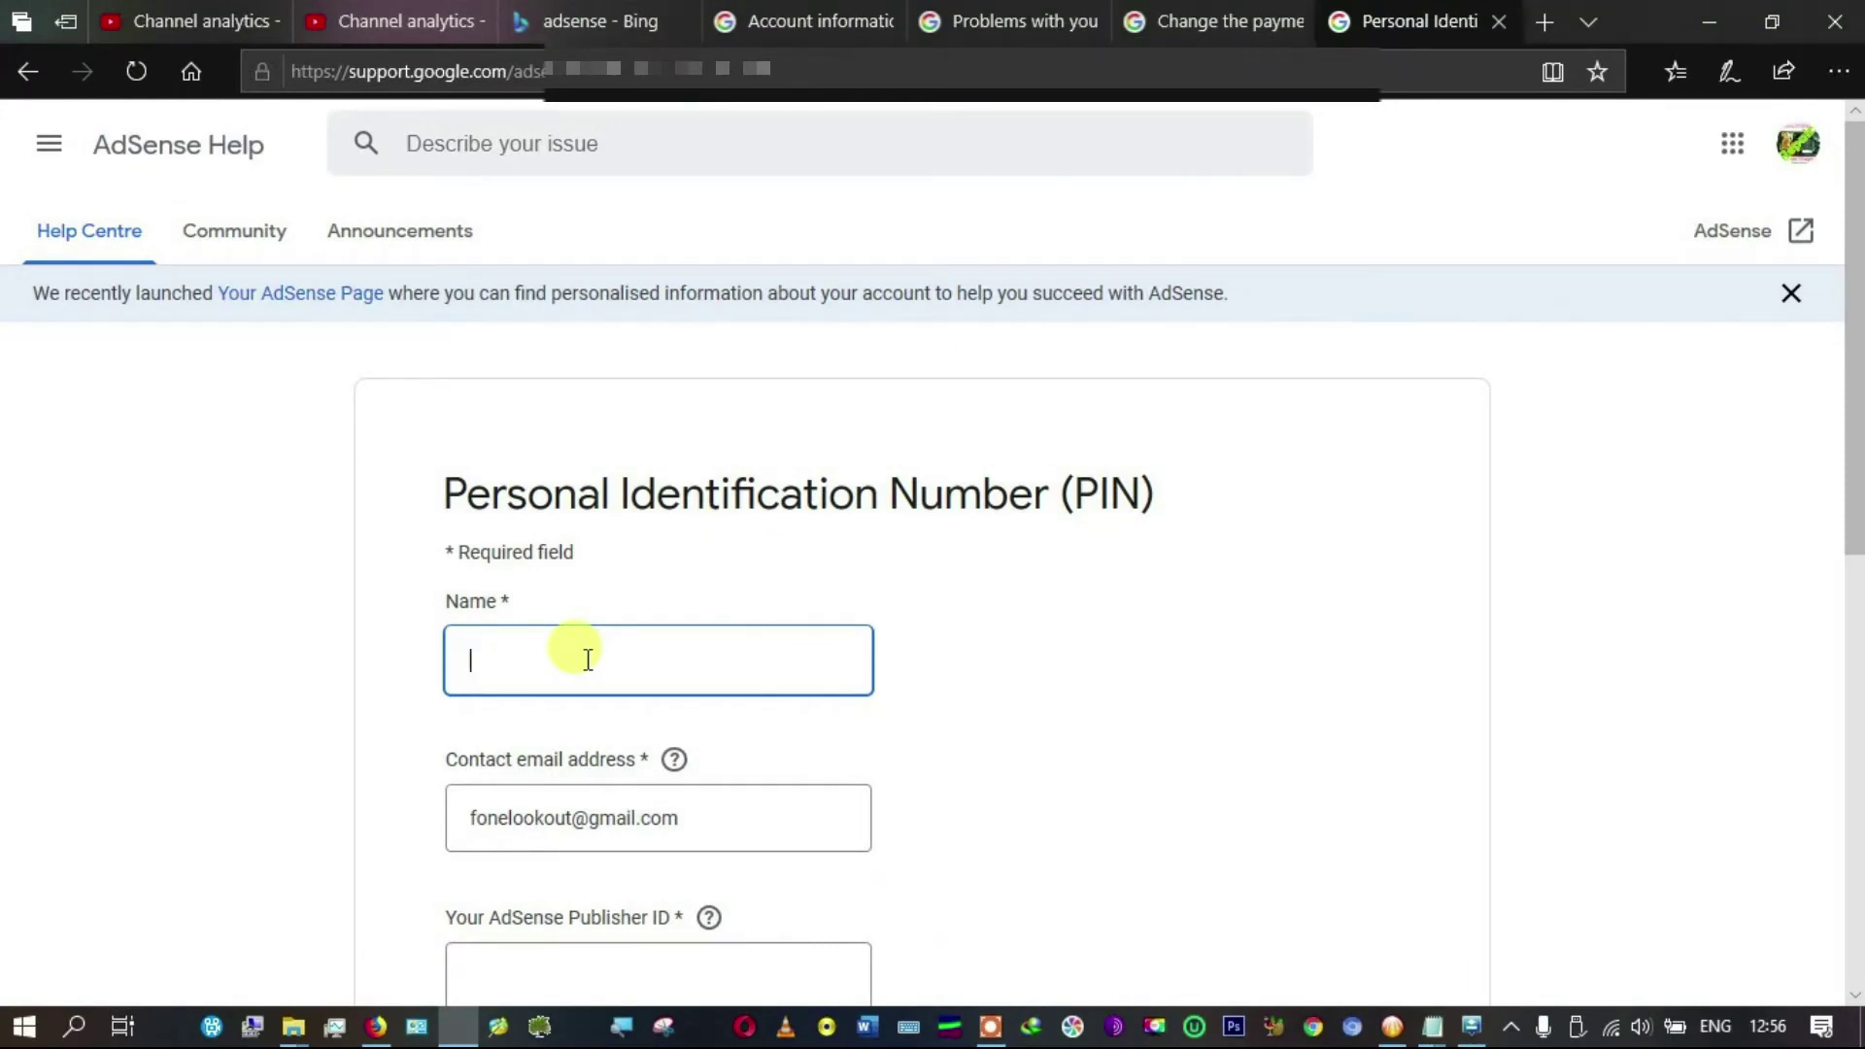
type("Op")
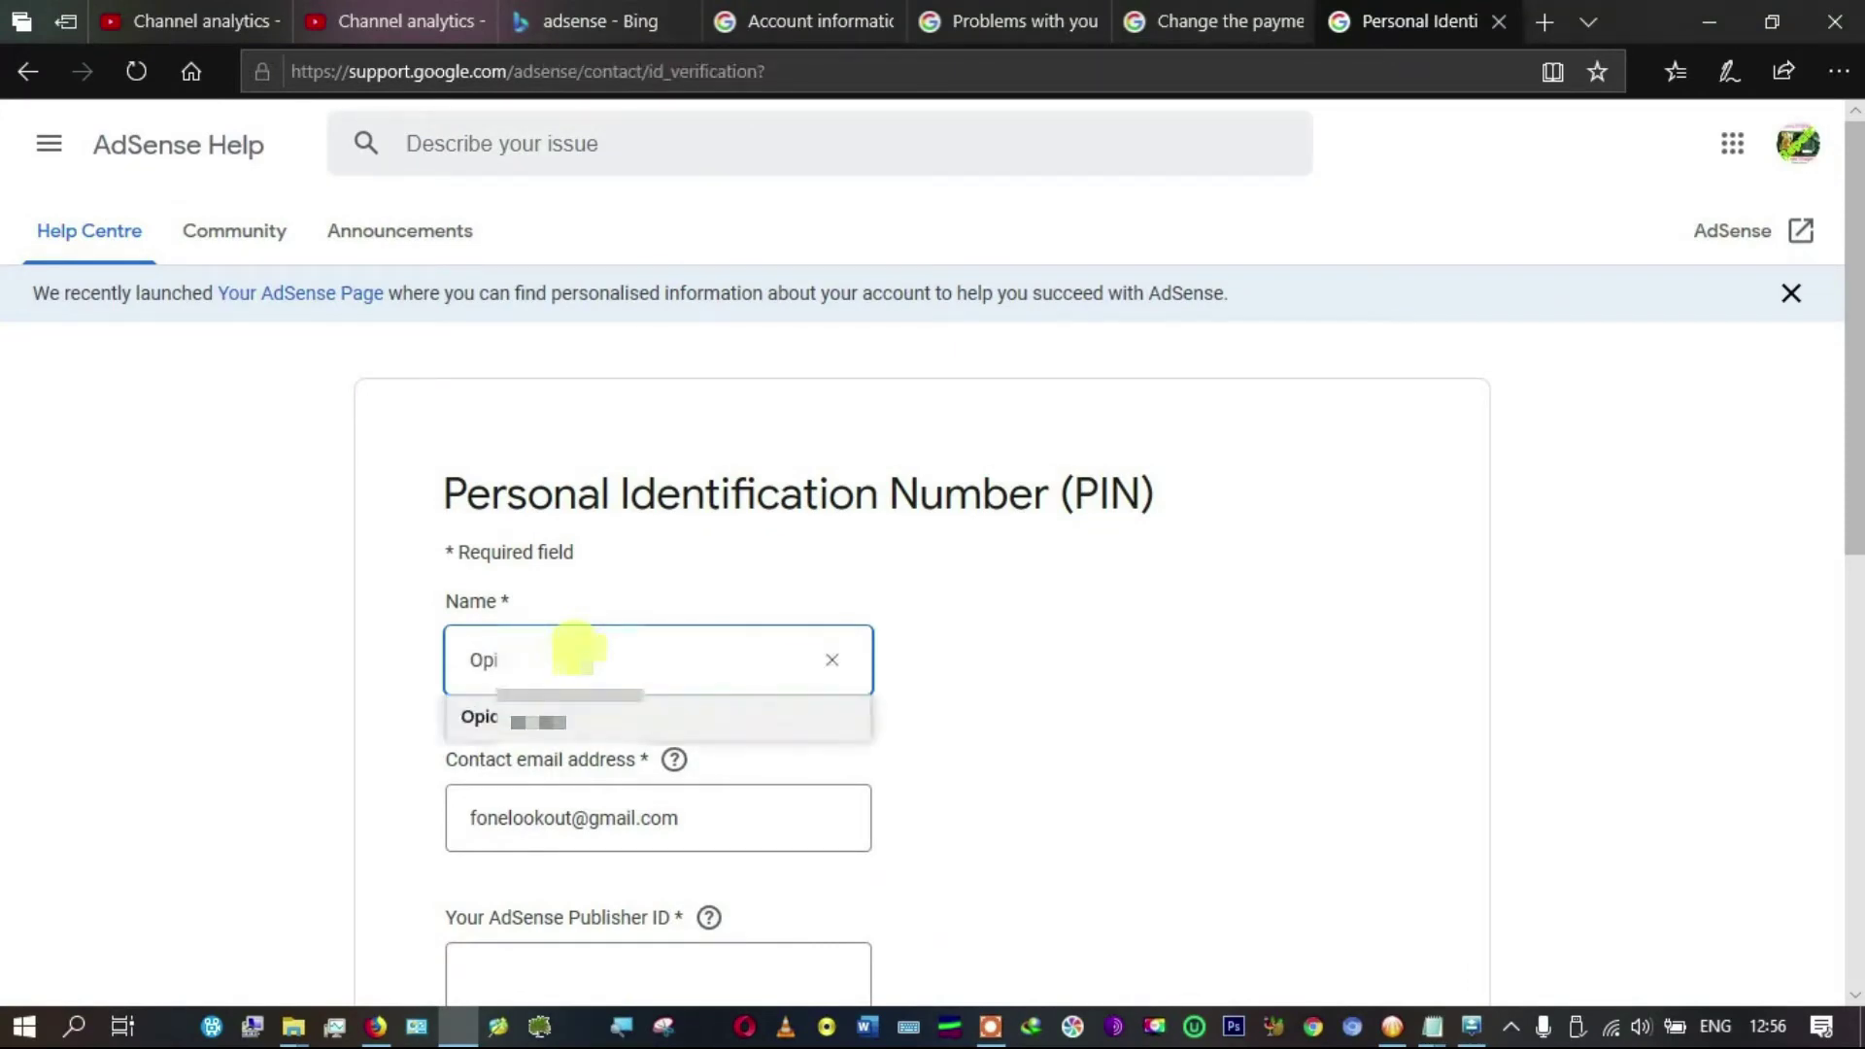
left_click(570, 724)
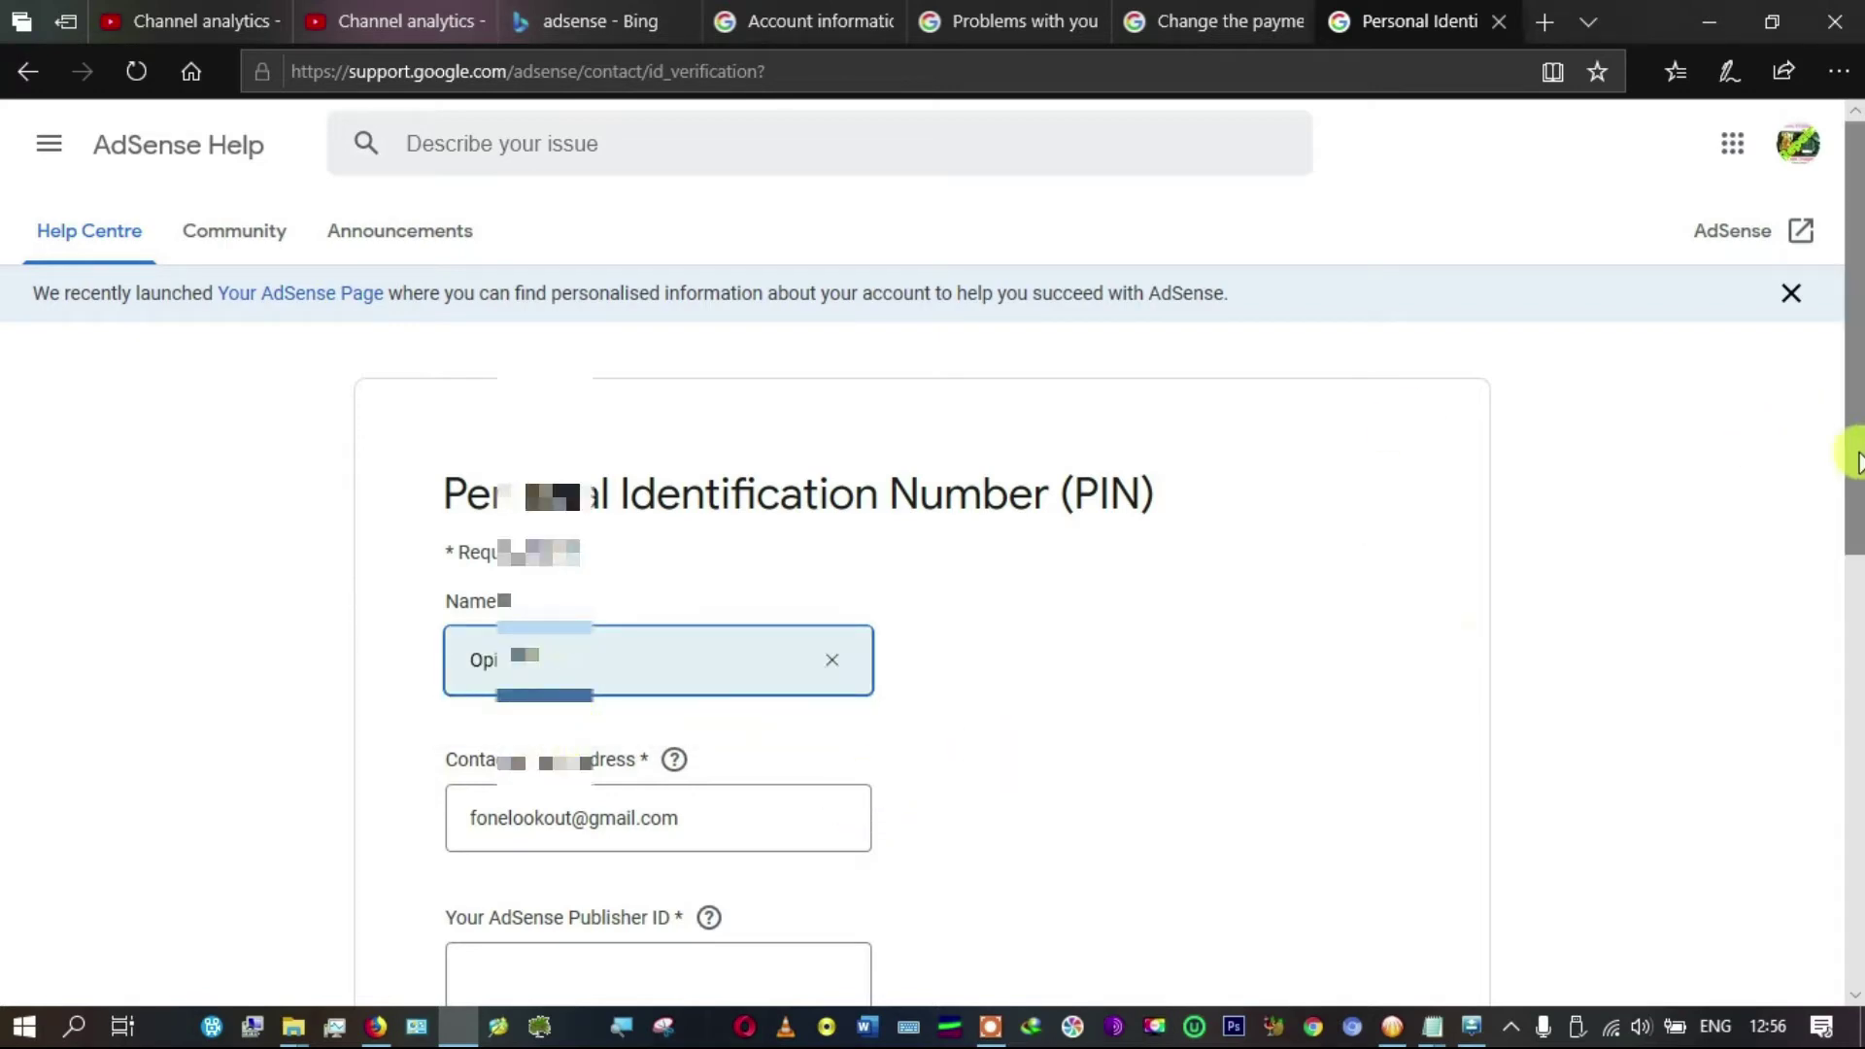
left_click_drag(1855, 457, 1853, 588)
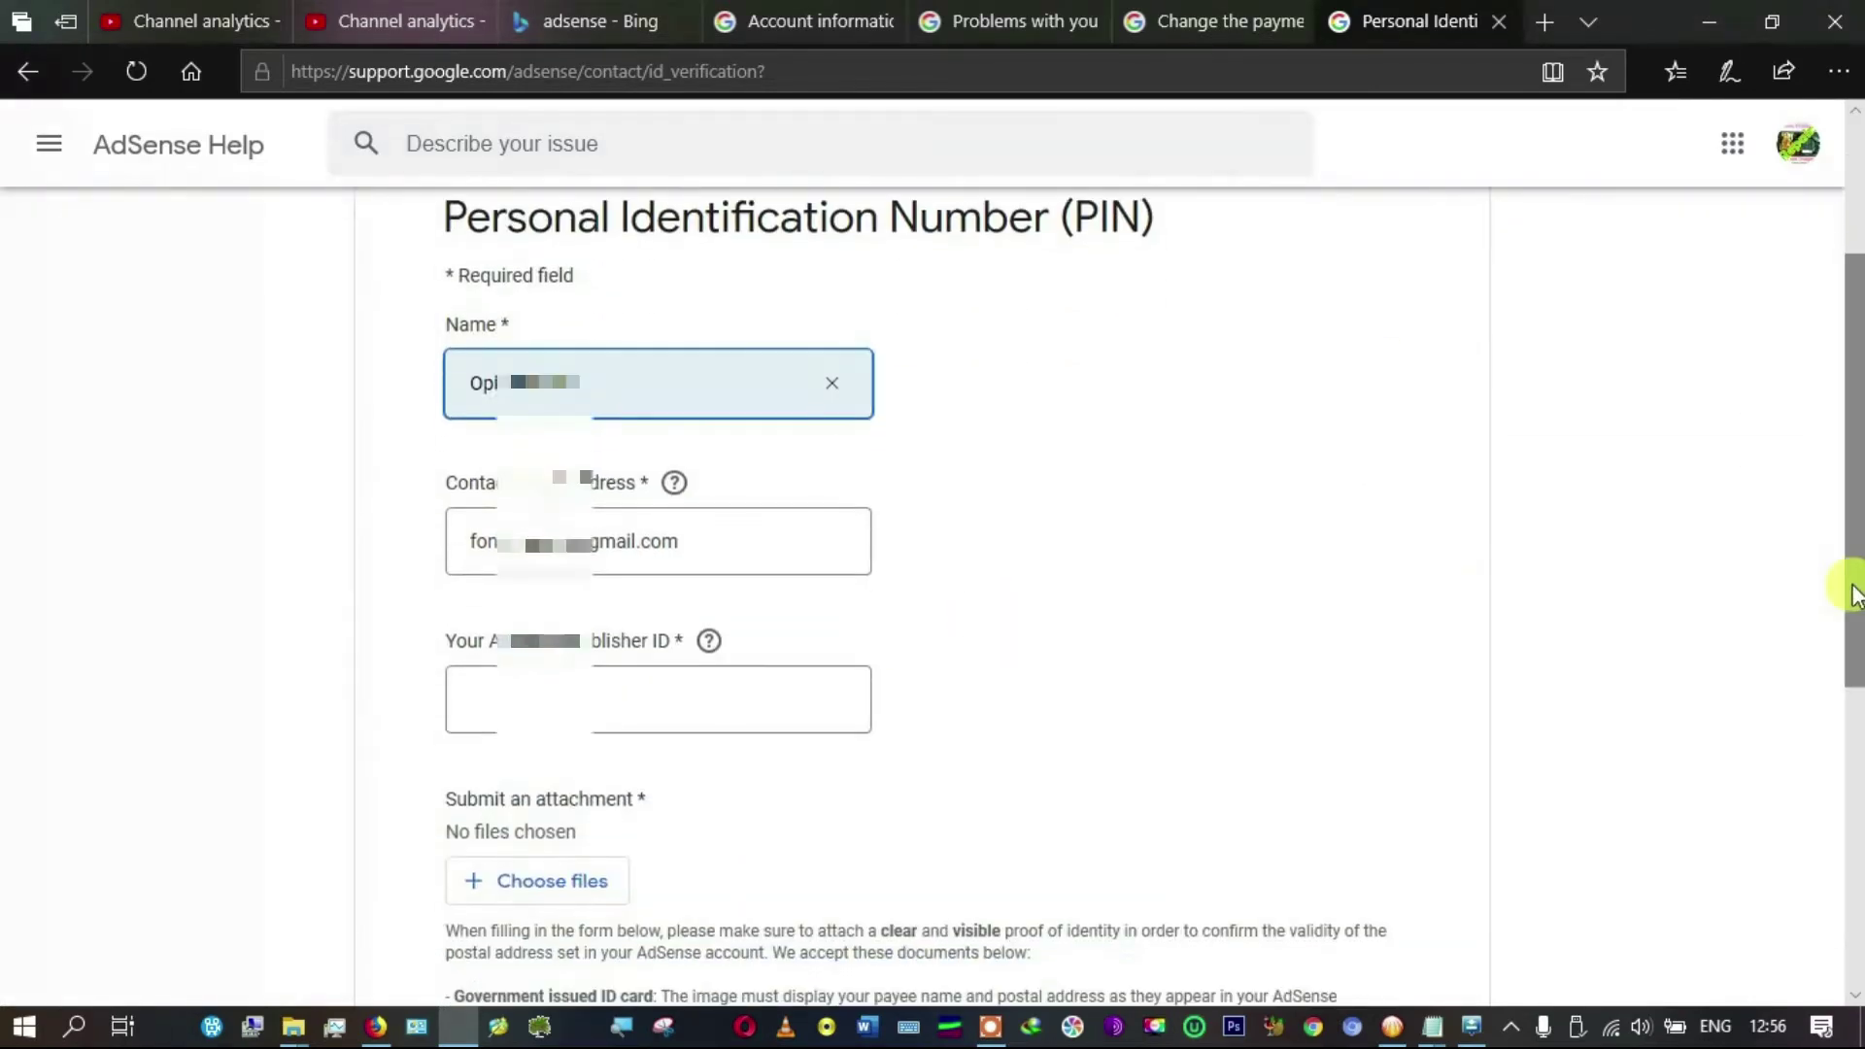
Step: Enter the AdSense publisher ID using the browser's autofill suggestion
left_click(596, 698)
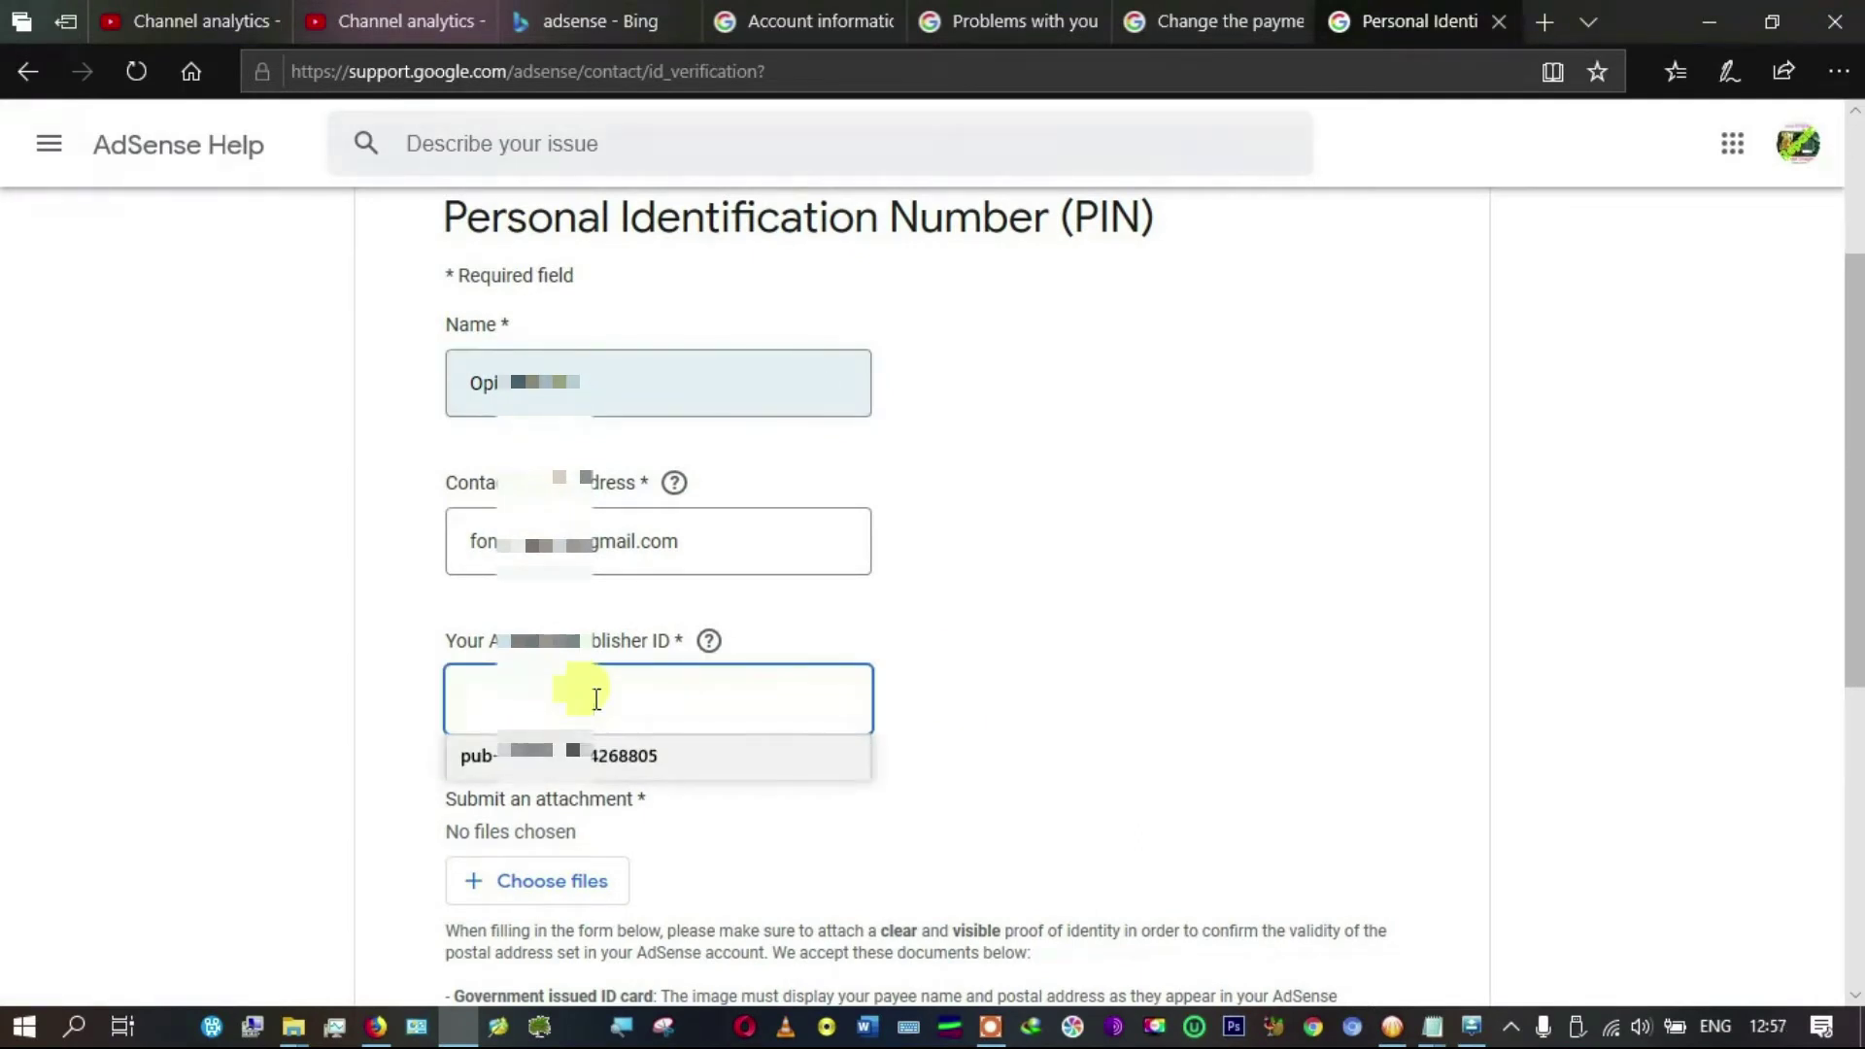
left_click(790, 20)
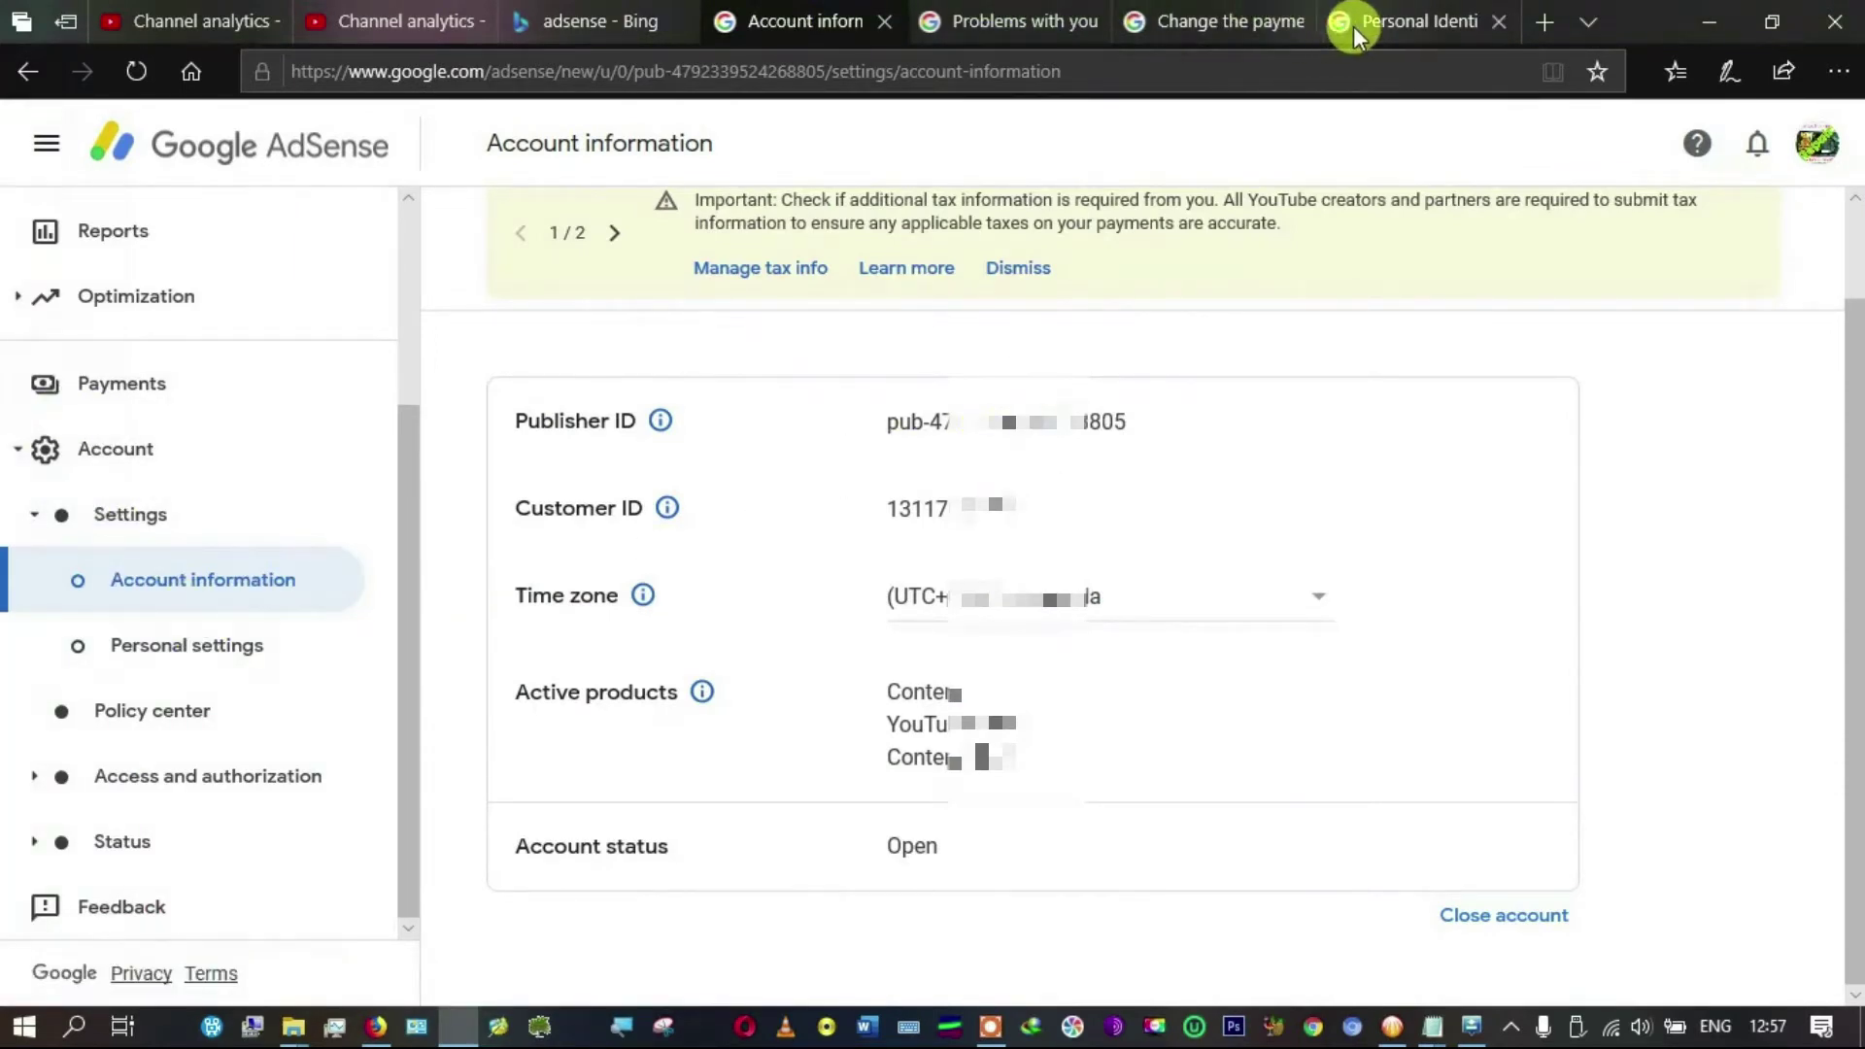
left_click(1384, 23)
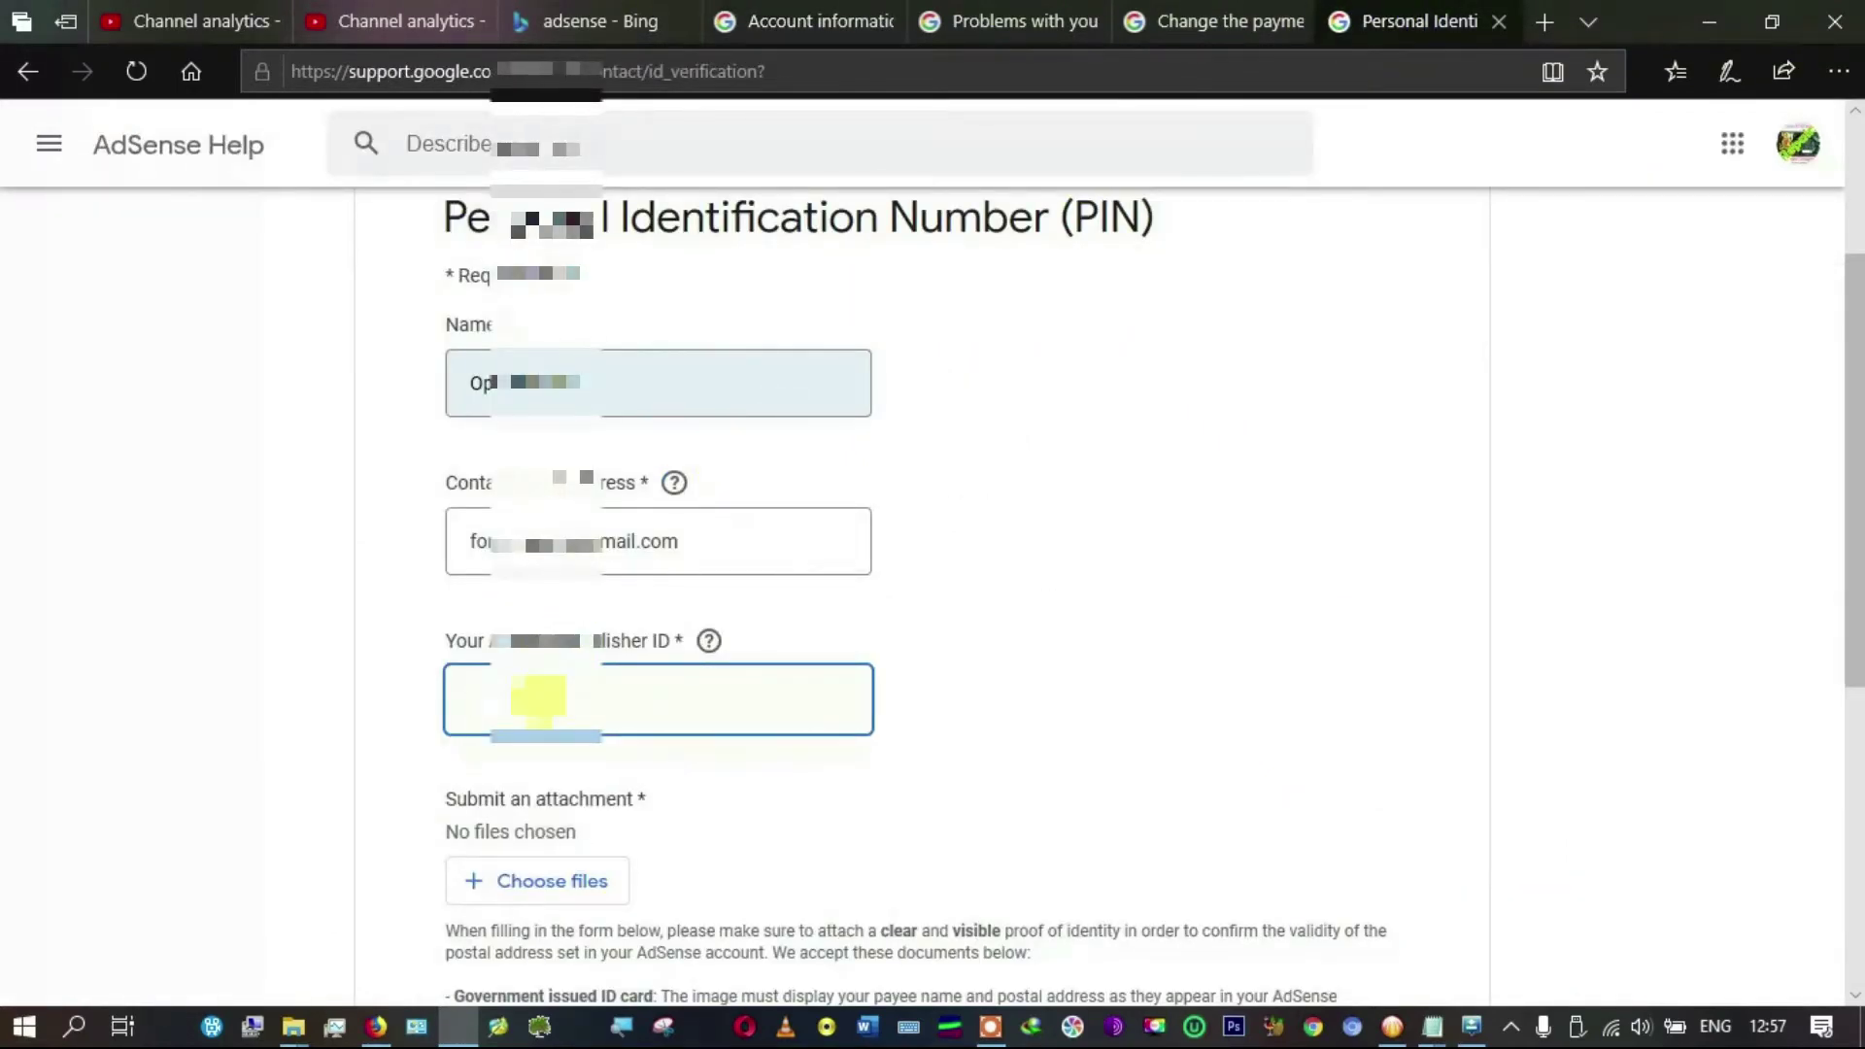
left_click(539, 696)
key("Down")
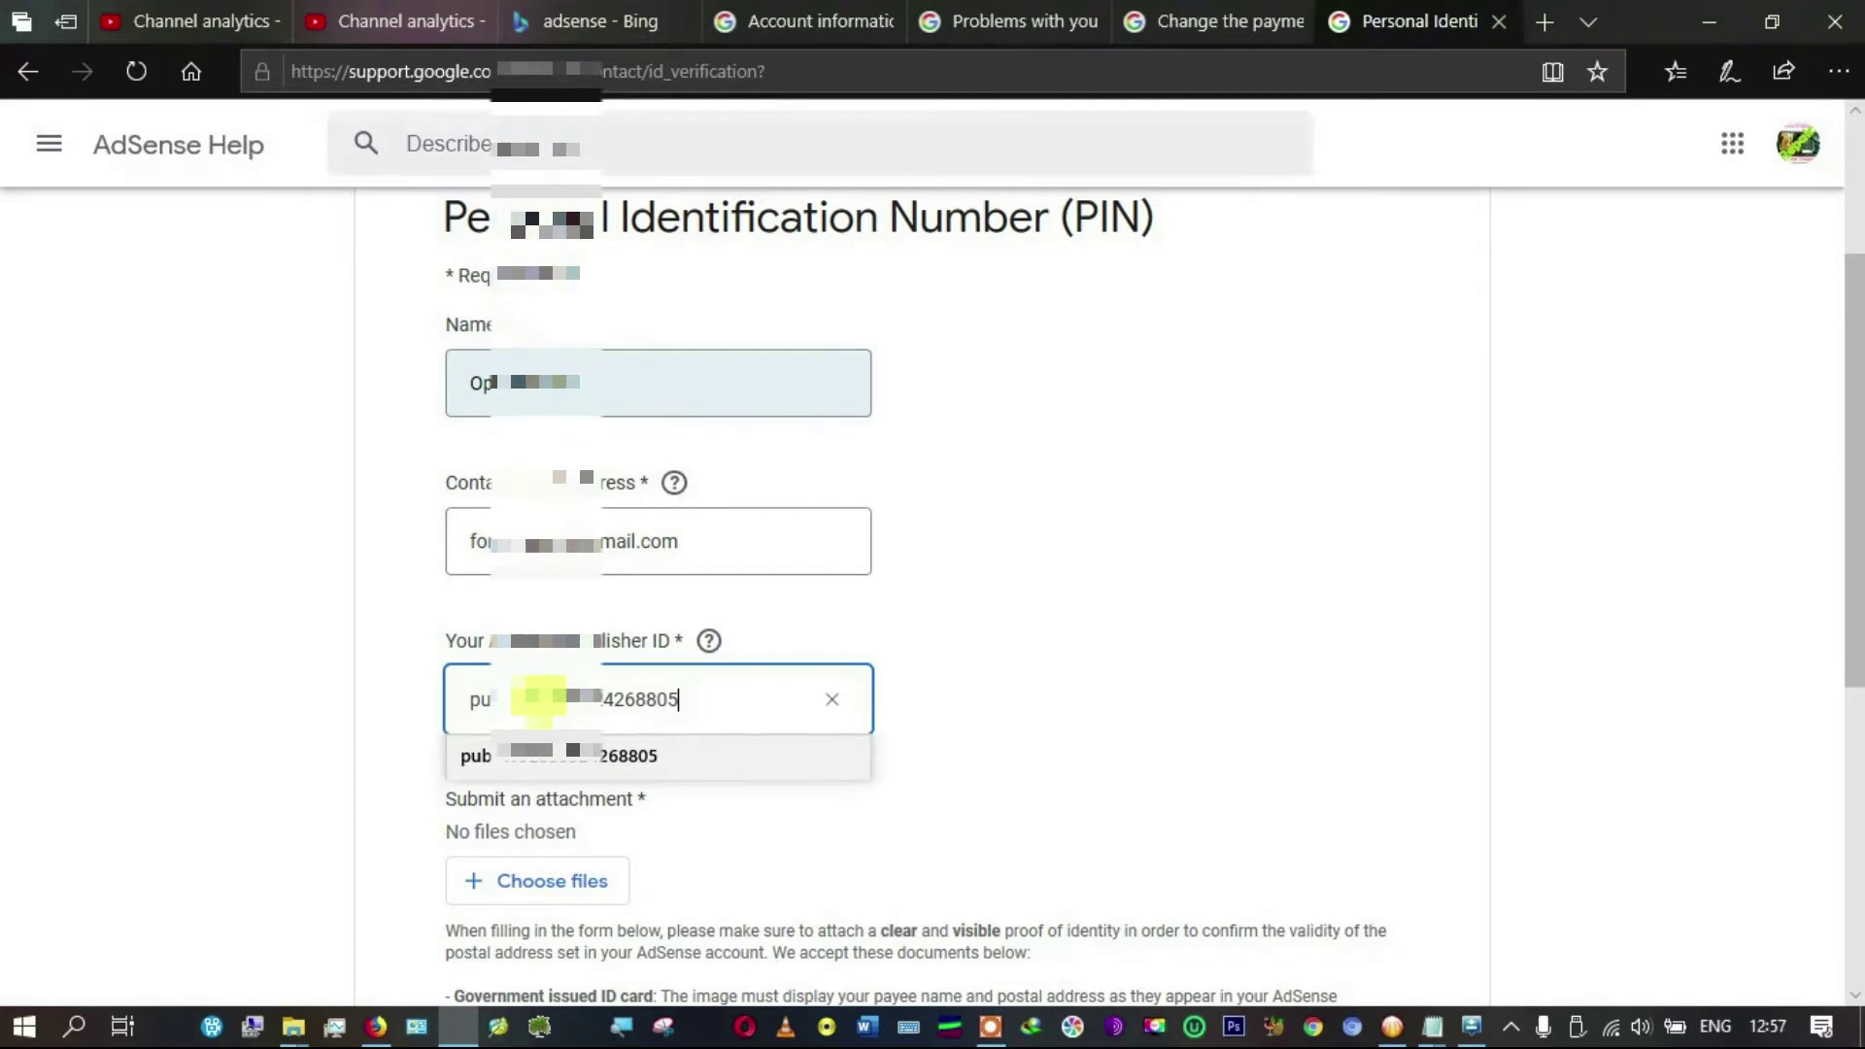
left_click(1115, 644)
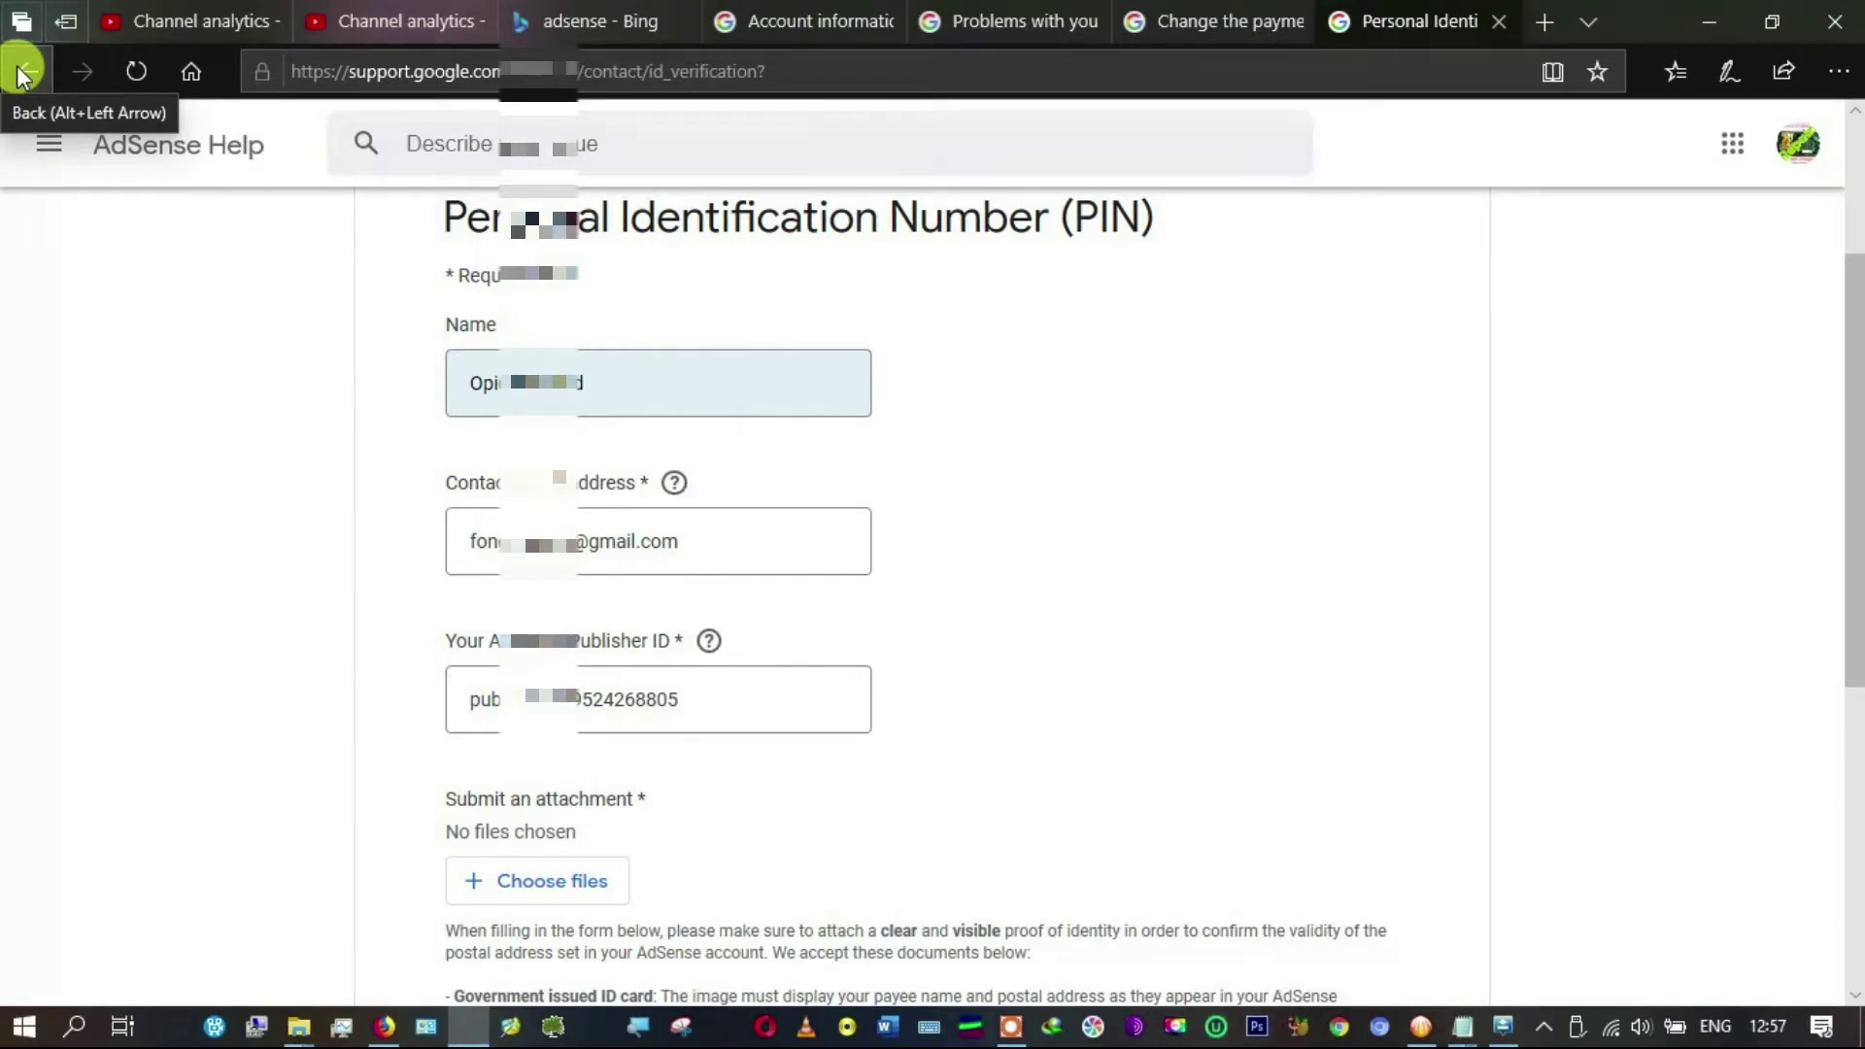
Step: Start attaching a proof-of-address file, bringing up the file dialog at Documents
left_click(1008, 1029)
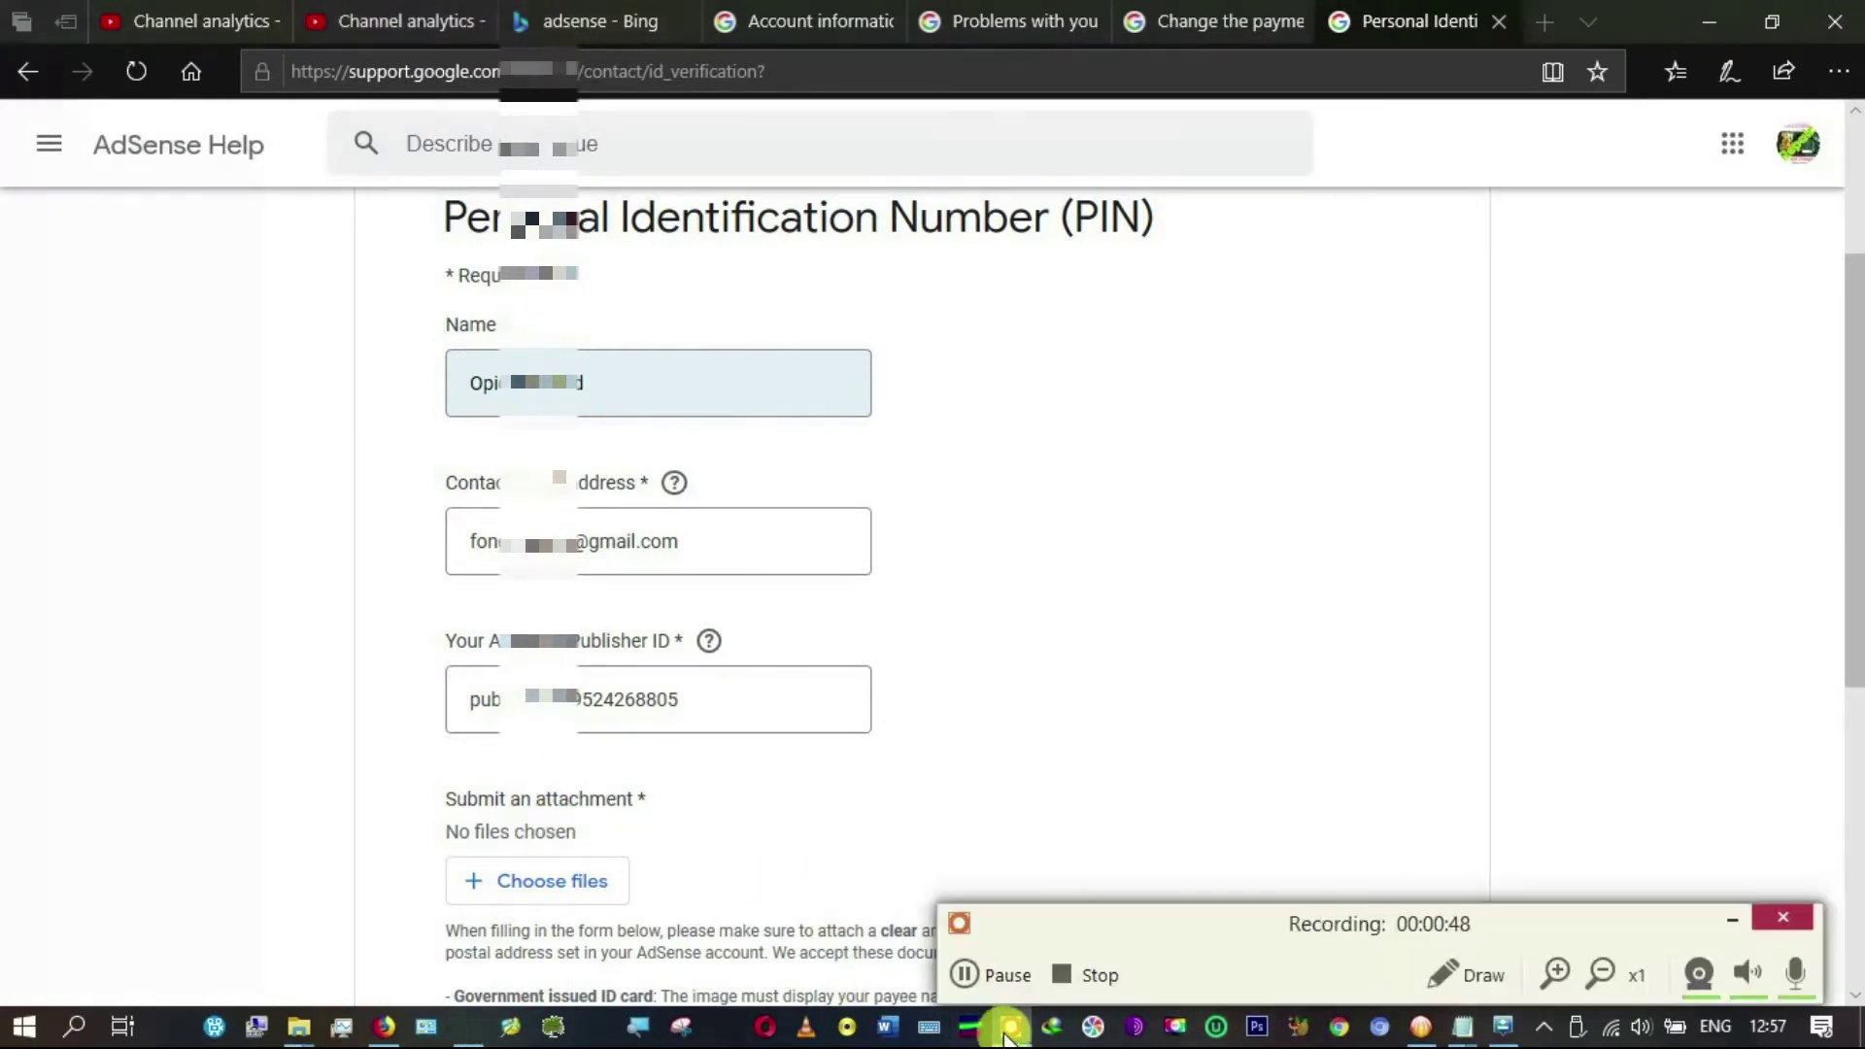
left_click(976, 964)
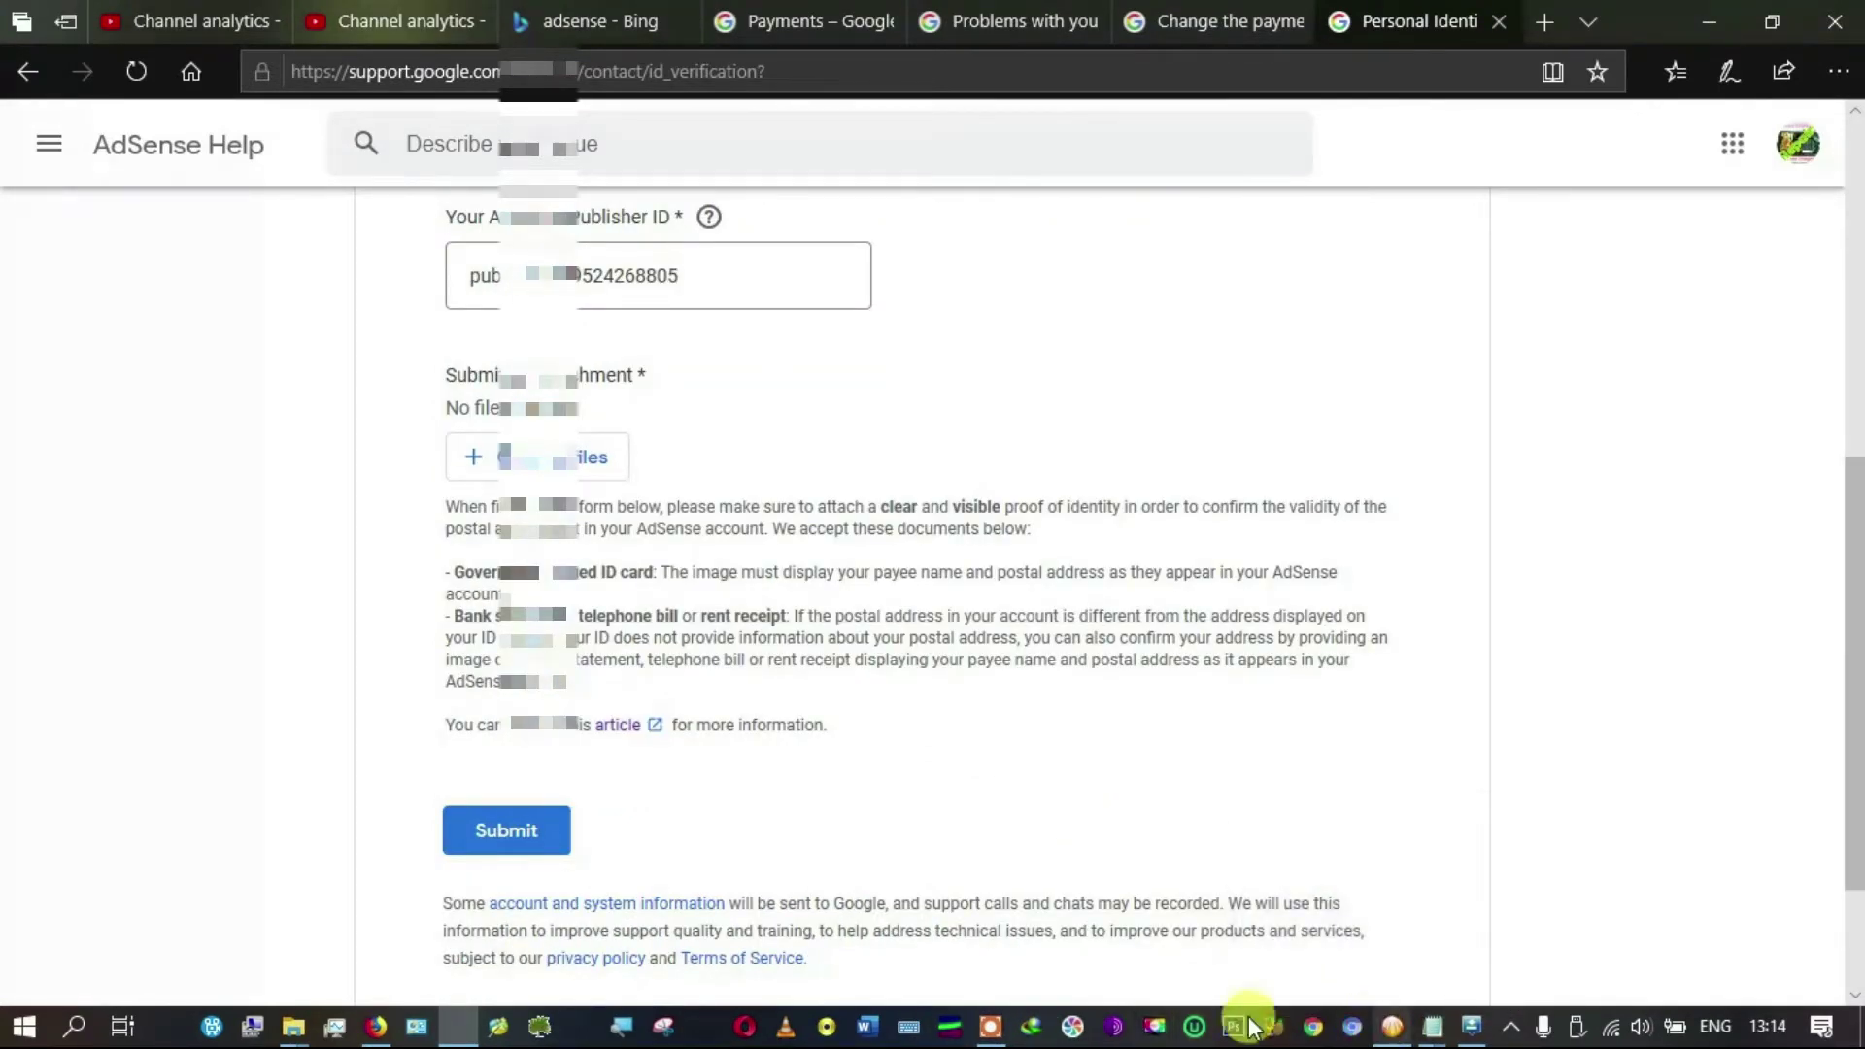
mouse_move(992, 1034)
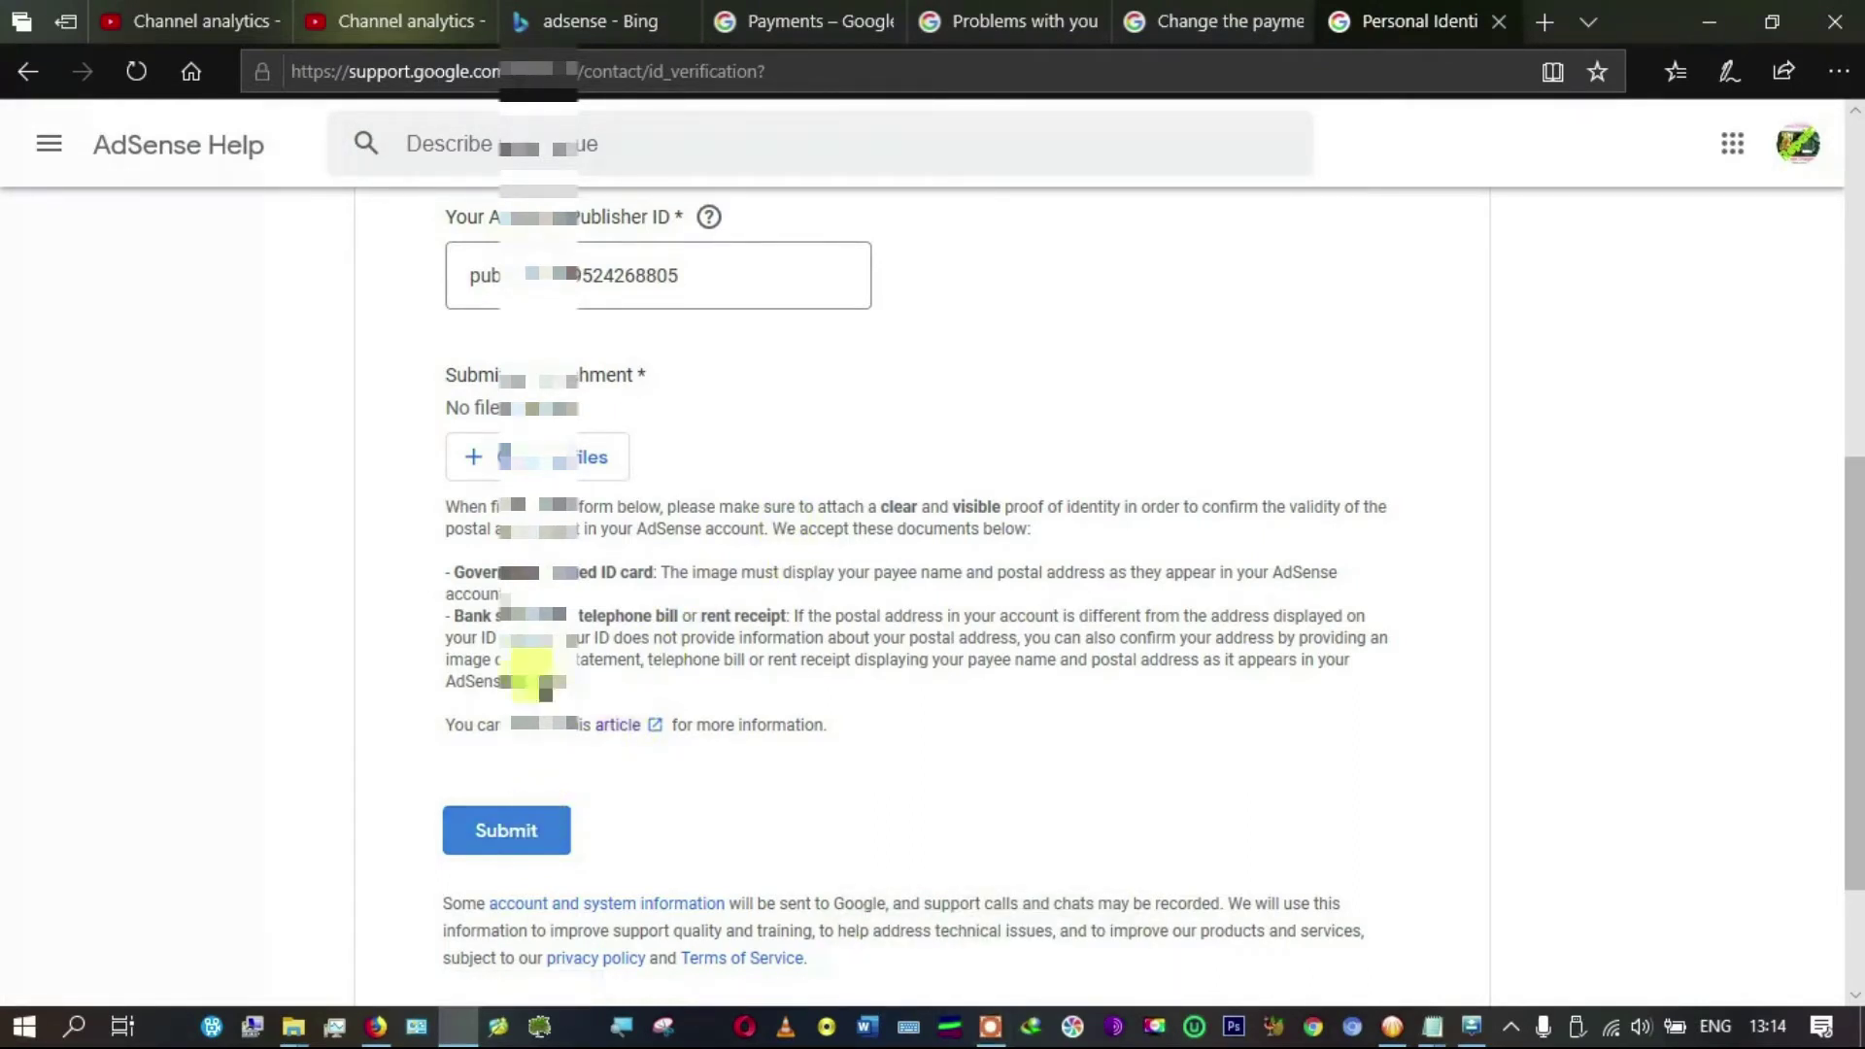
left_click(580, 464)
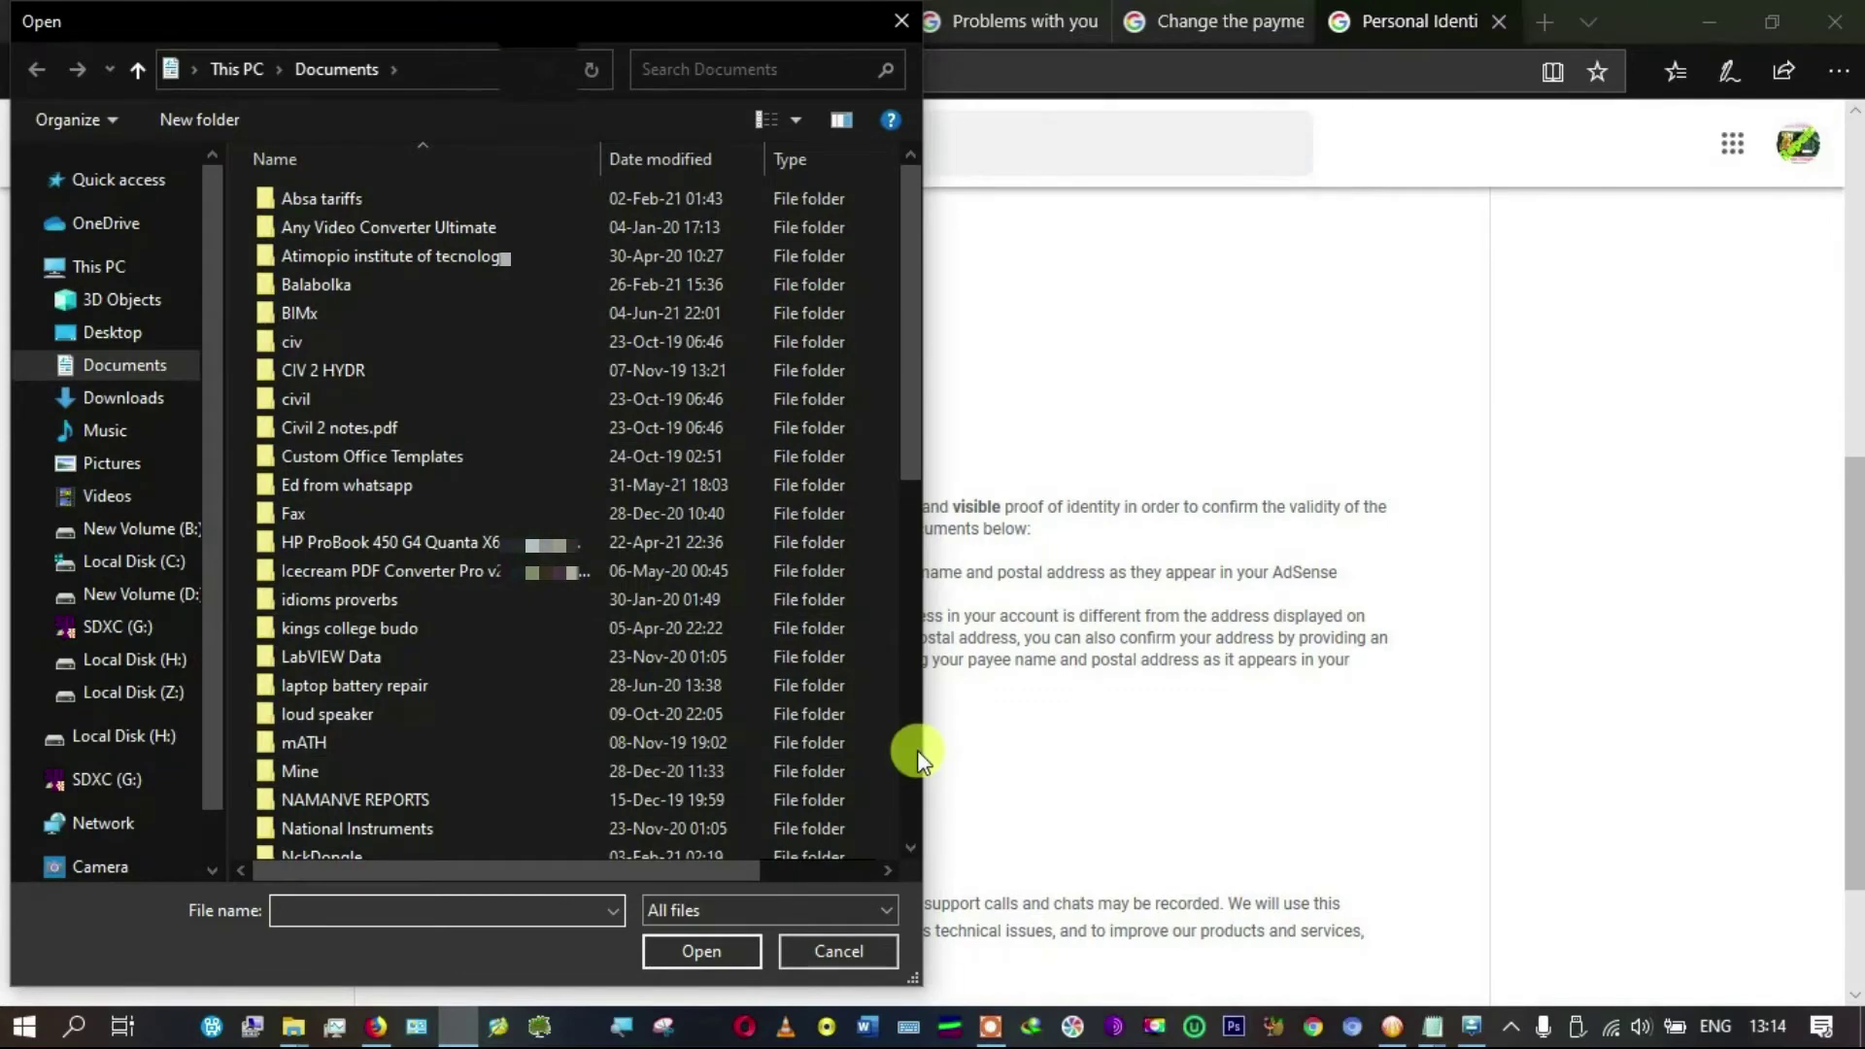
Step: Attach the Posta Uganda PNG from Desktop > Phone lookout as proof of address
left_click(917, 750)
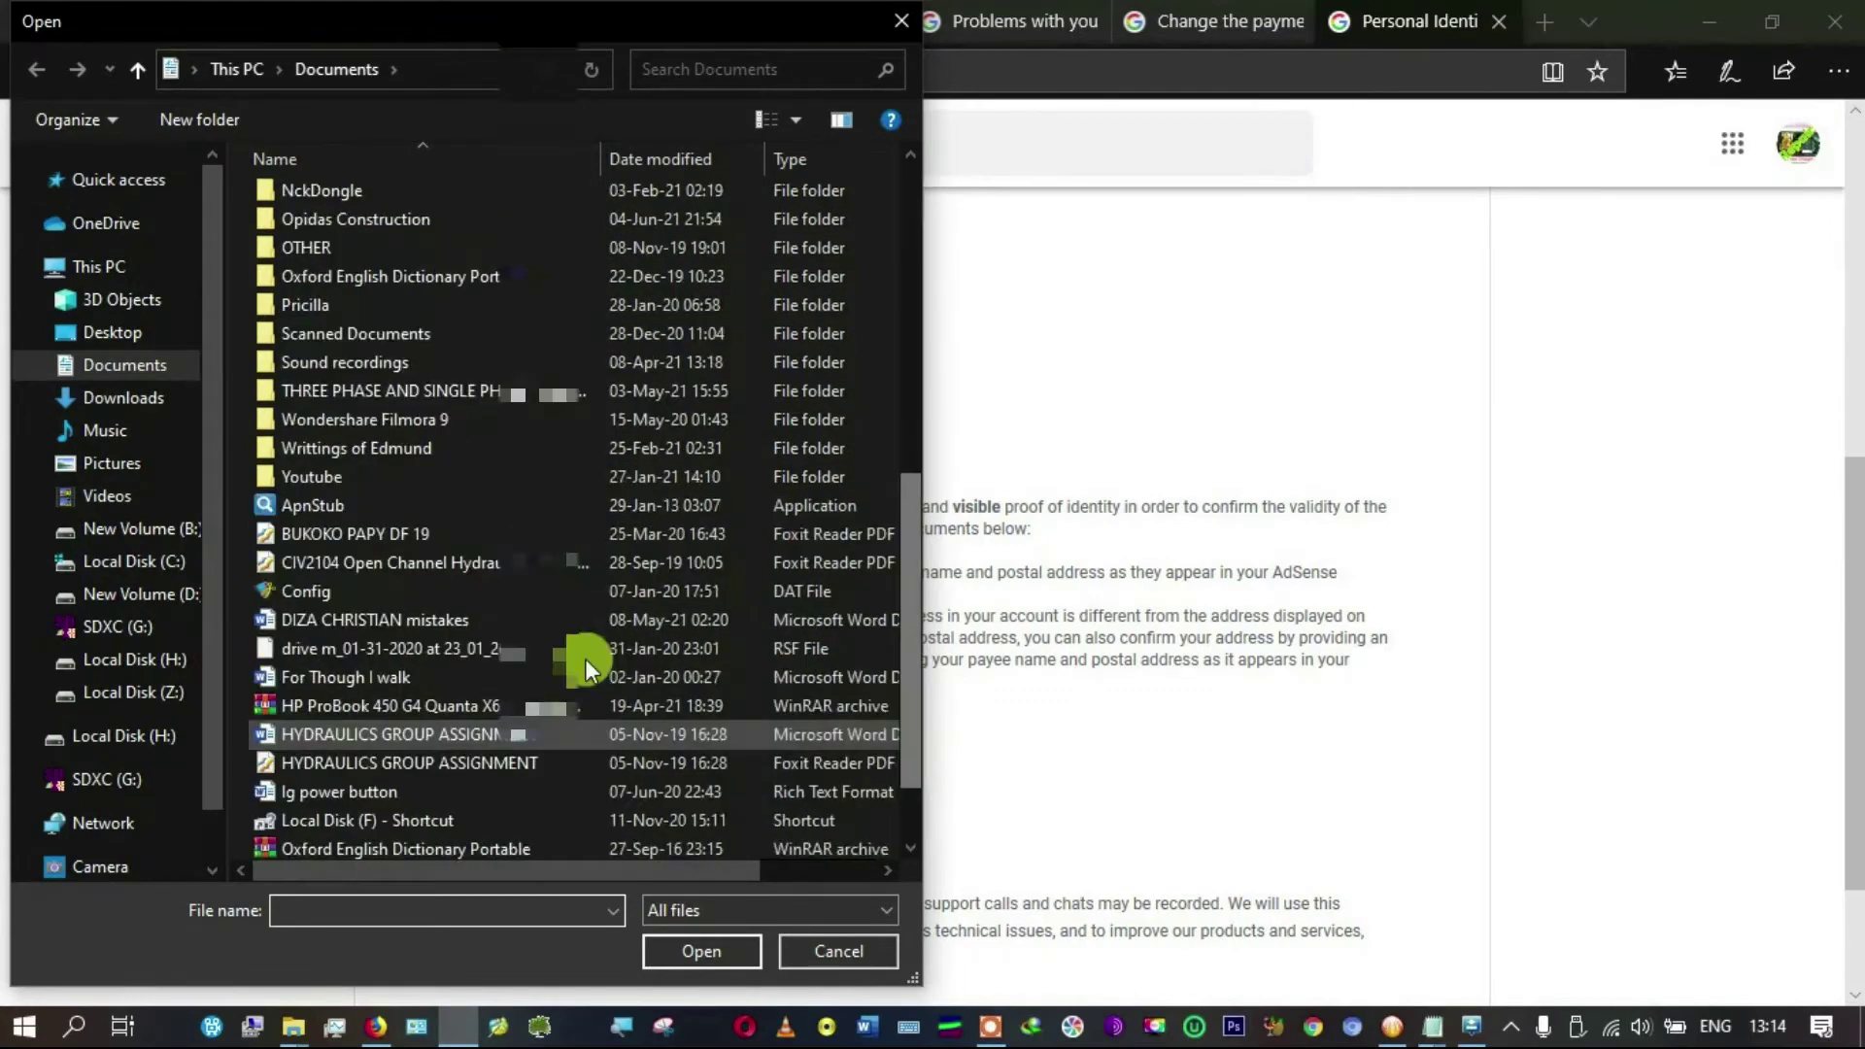
left_click(124, 333)
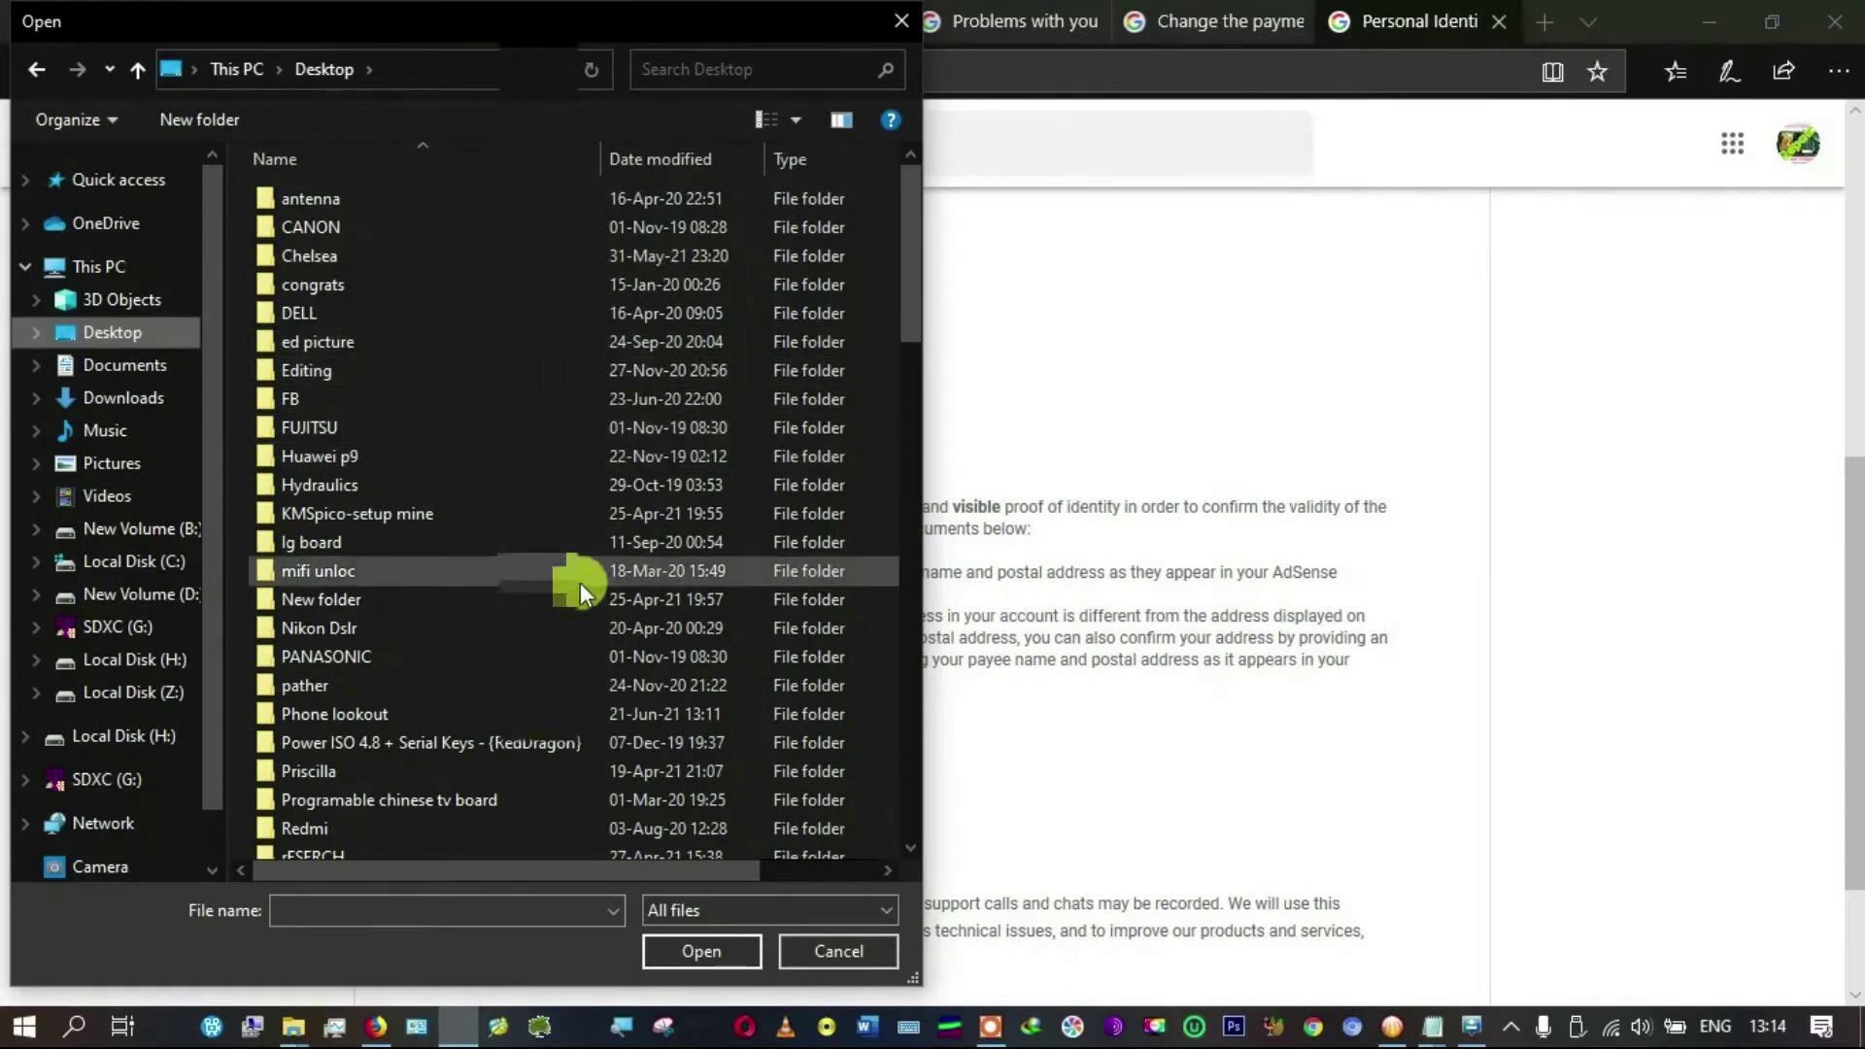
double_click(541, 715)
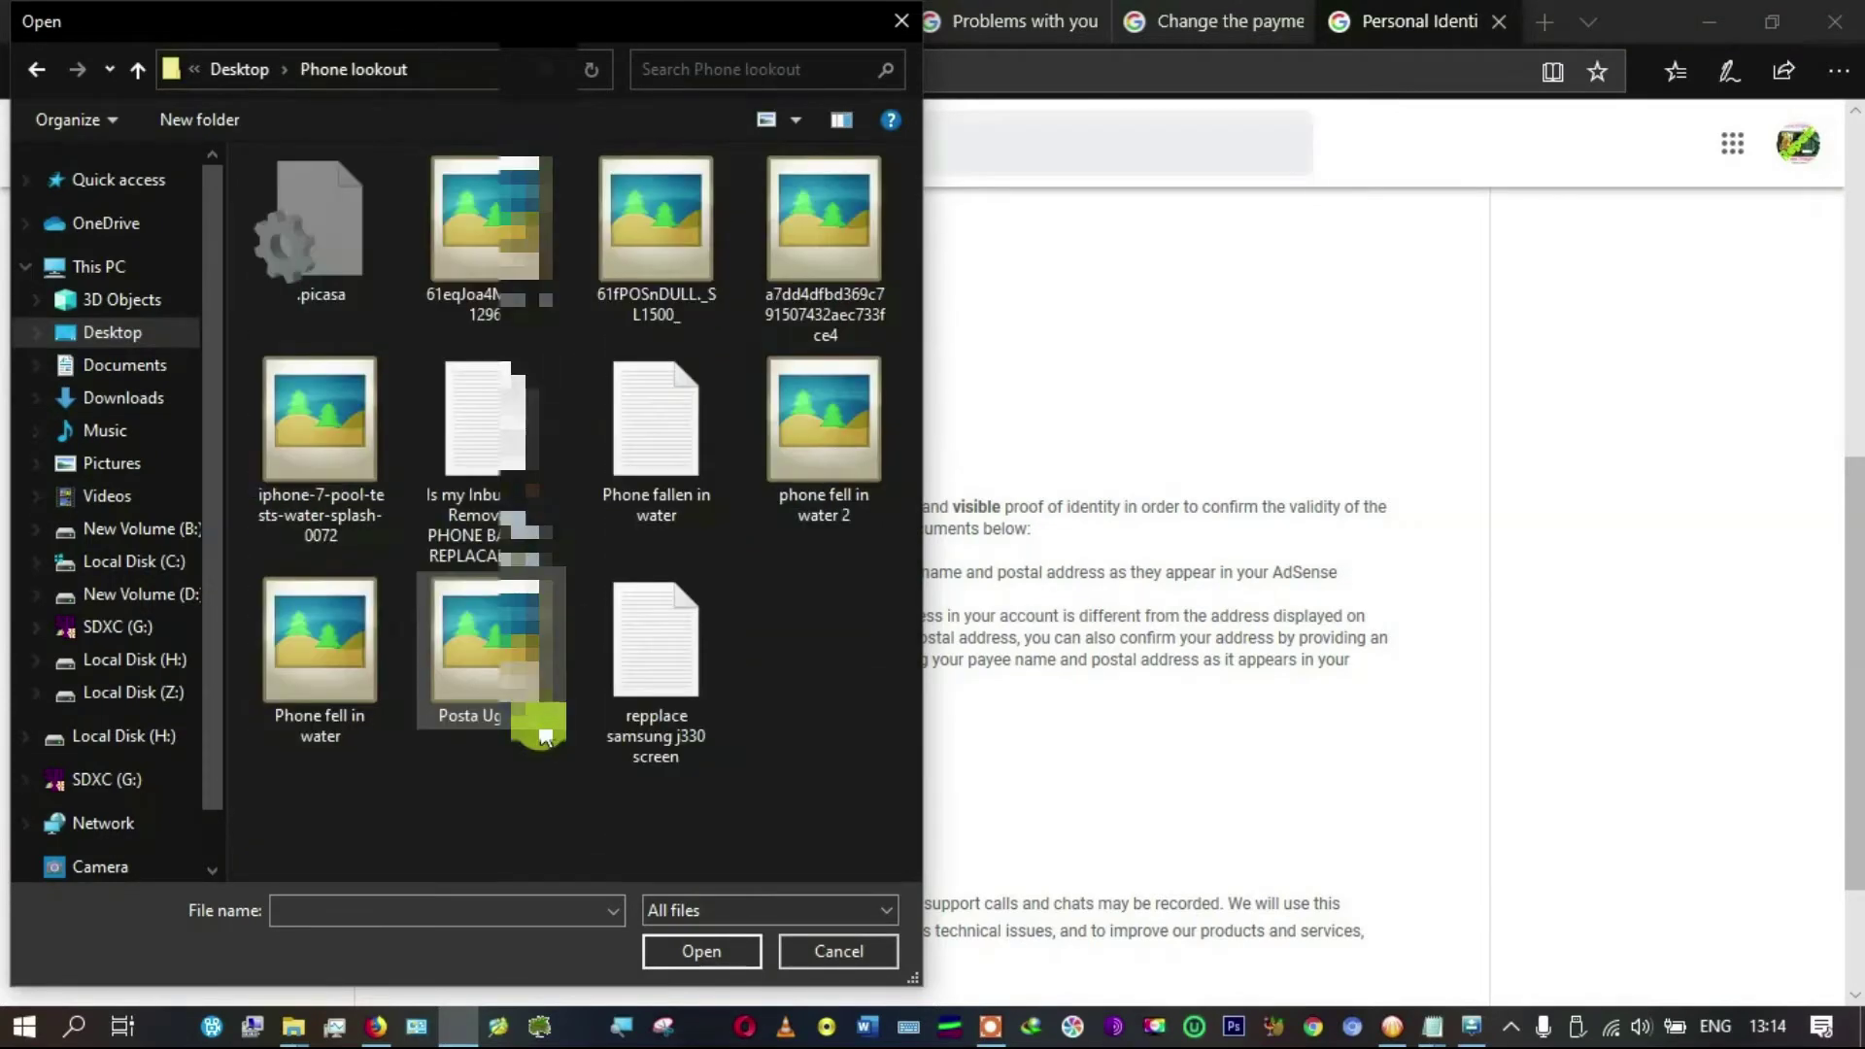
double_click(470, 679)
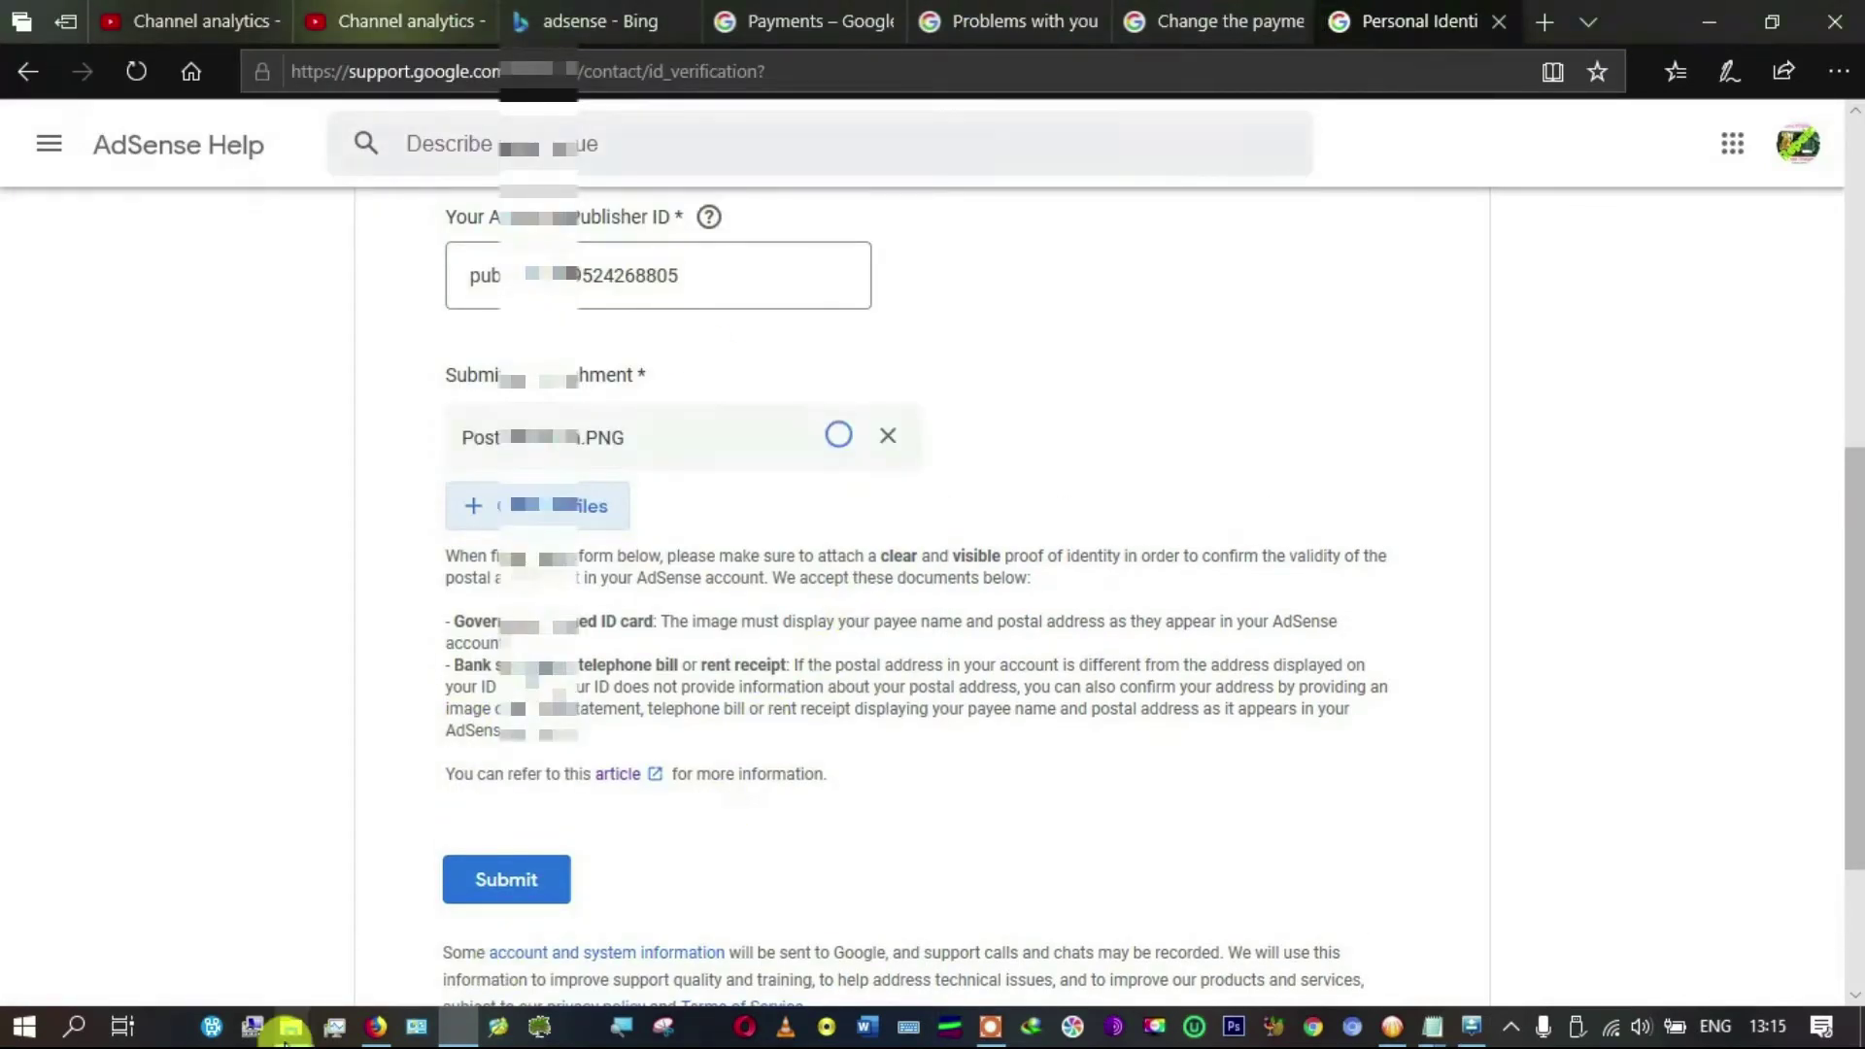
left_click(378, 1027)
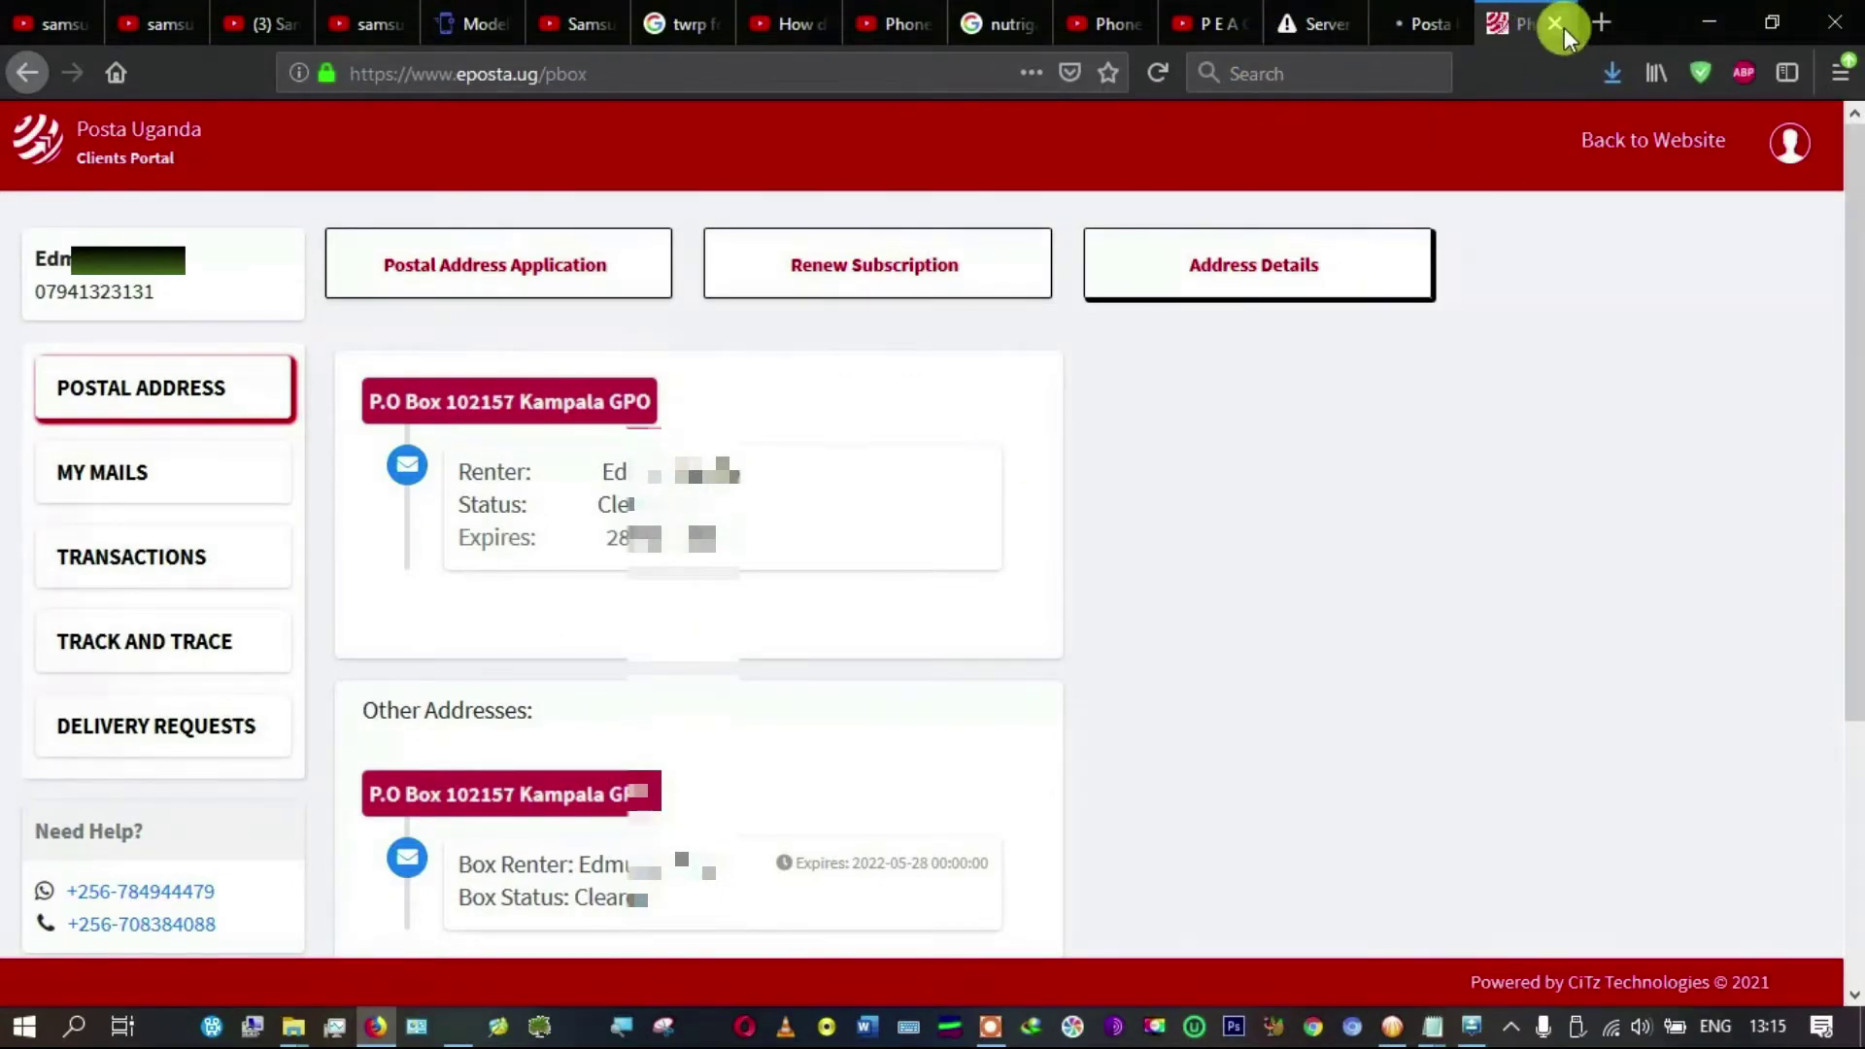
Step: Minimize the Posta Uganda portal to return to the form showing the 42.3 KB PNG attached
left_click(1702, 20)
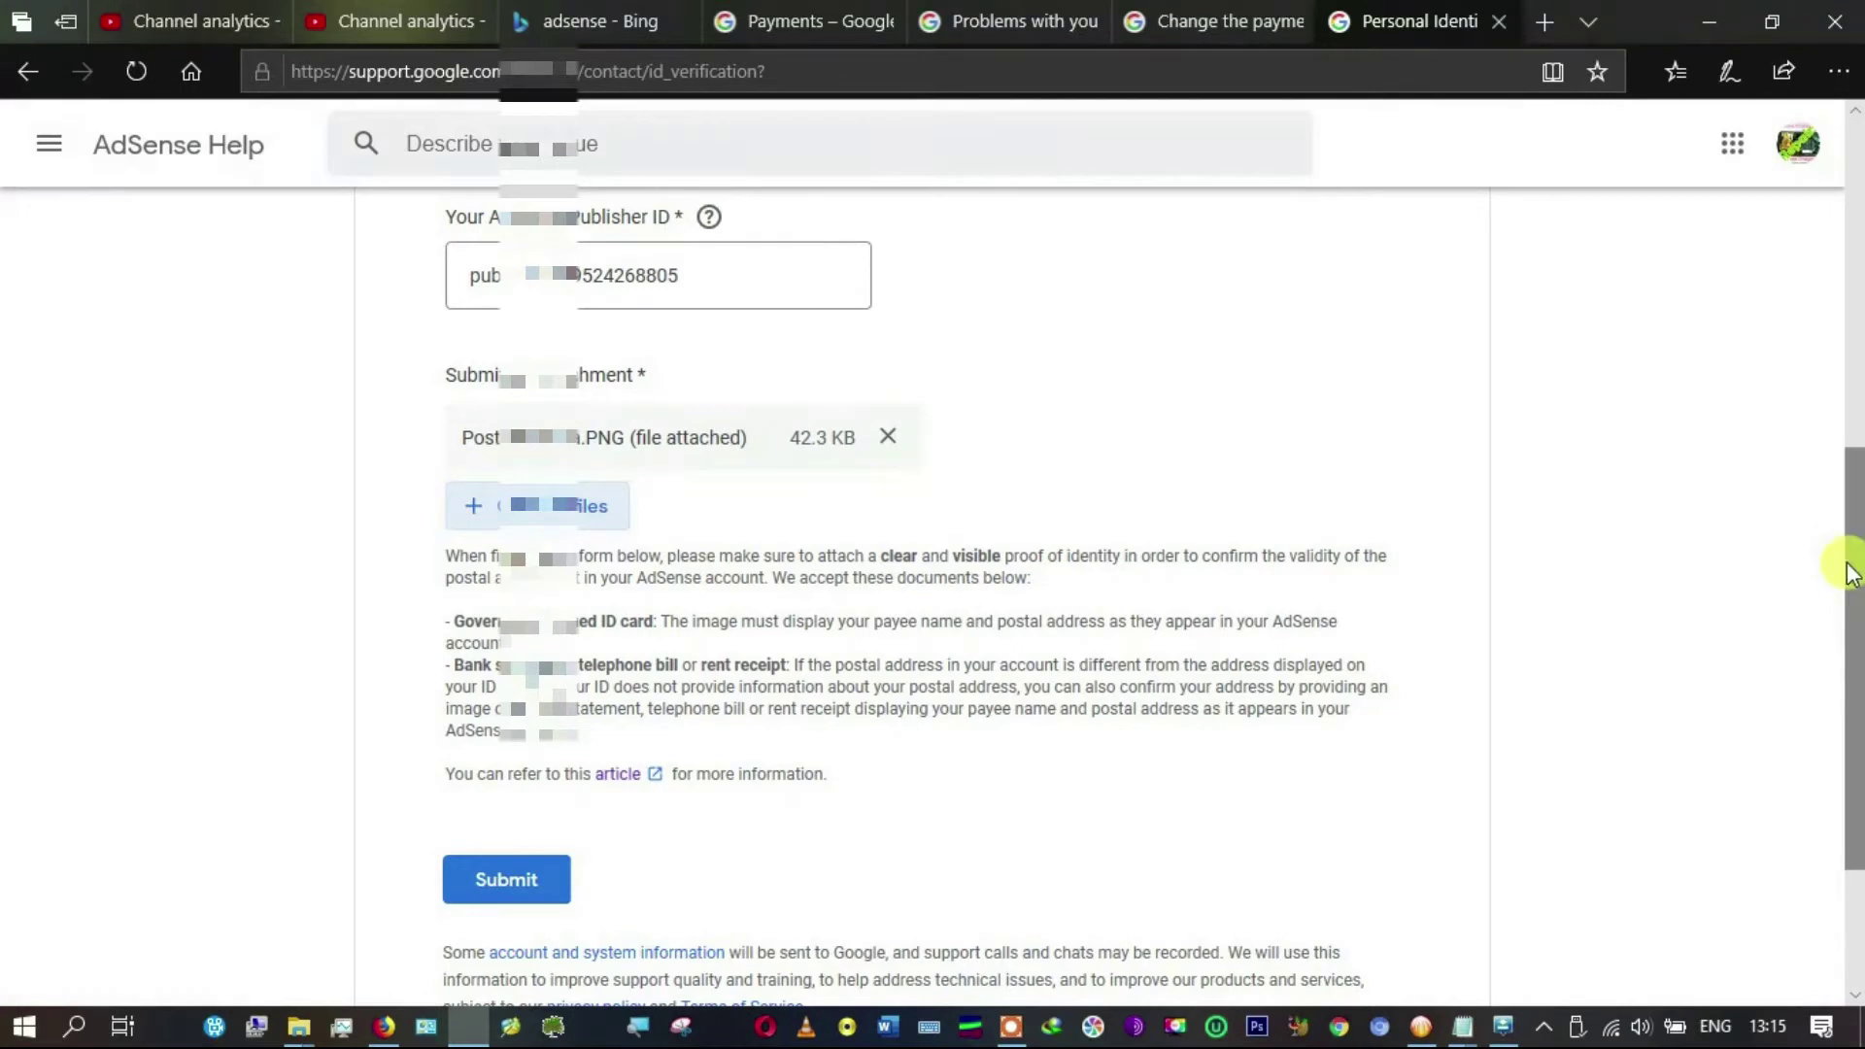
Step: Submit the PIN verification form to AdSense Support
left_click_drag(1855, 573, 1852, 670)
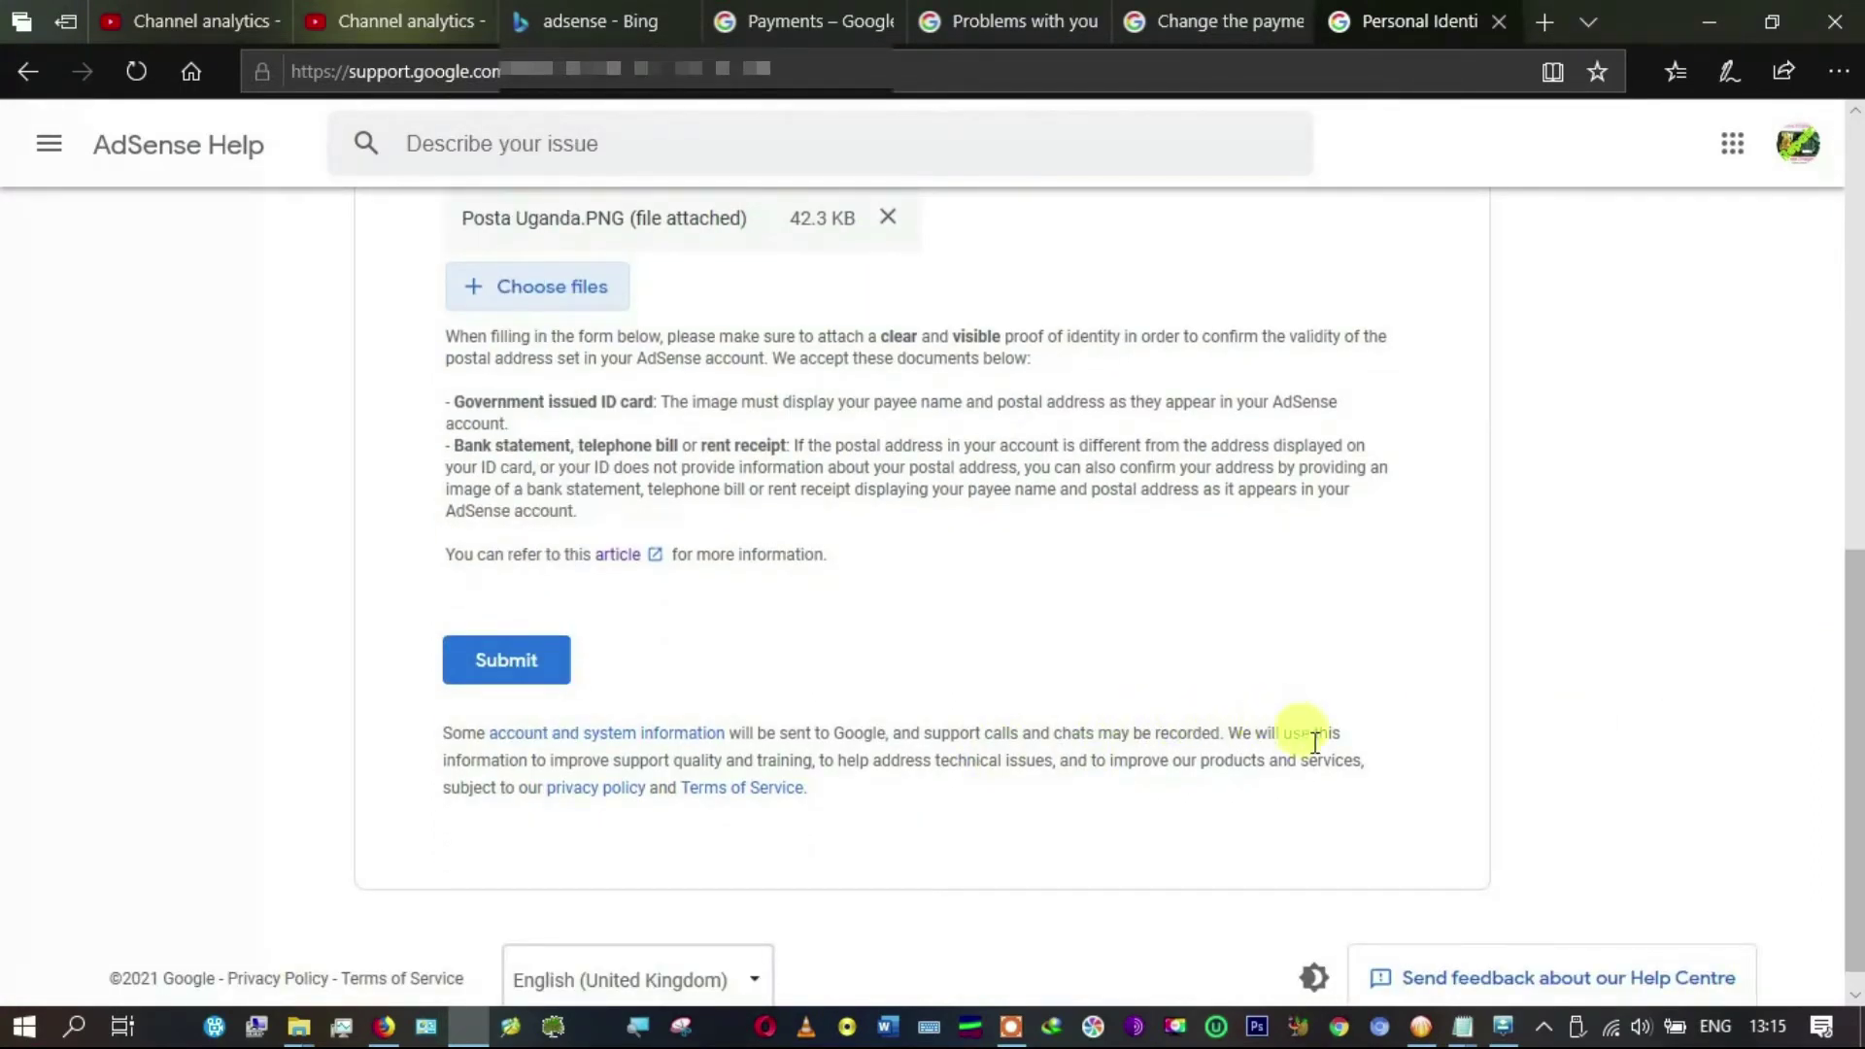
left_click(516, 682)
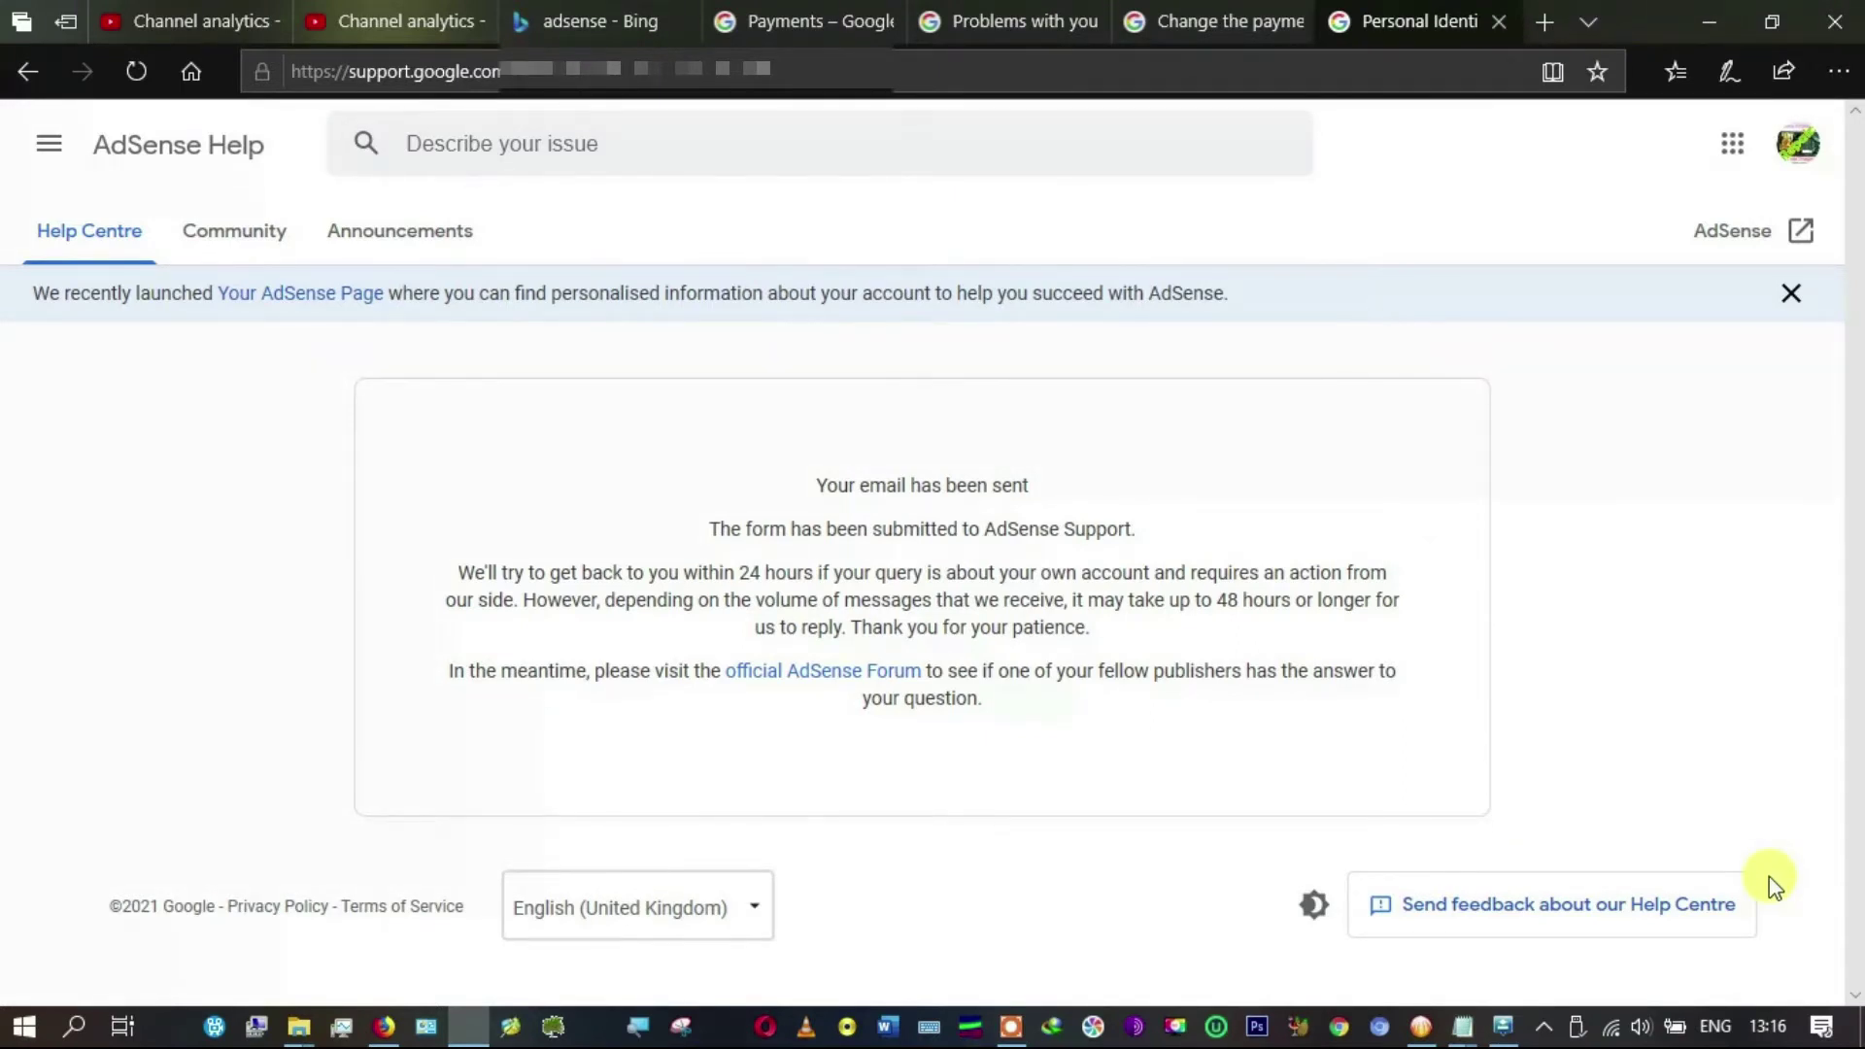
Step: Switch to the 'Payments – Google AdSense' tab to view the payment settings
left_click(787, 21)
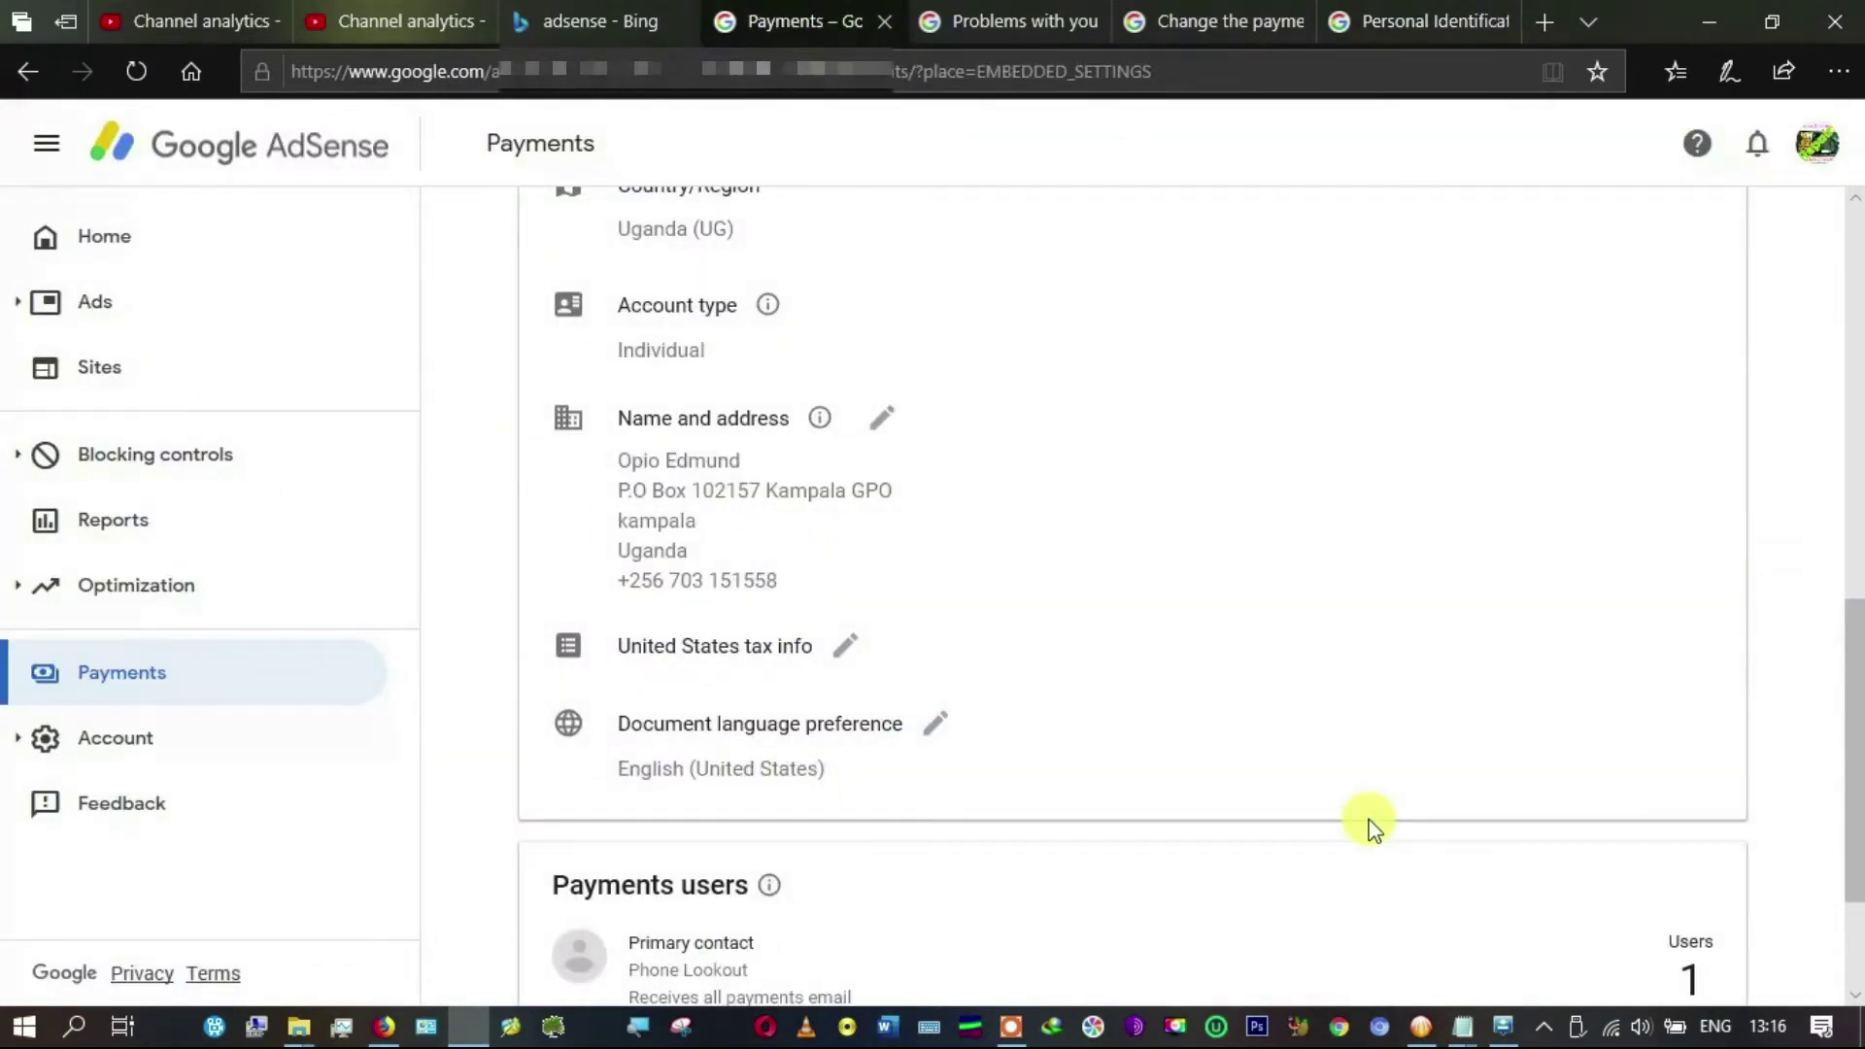
Step: Review the AdSense payment profile's name and address, then return to the Posta Uganda portal
left_click(1009, 1030)
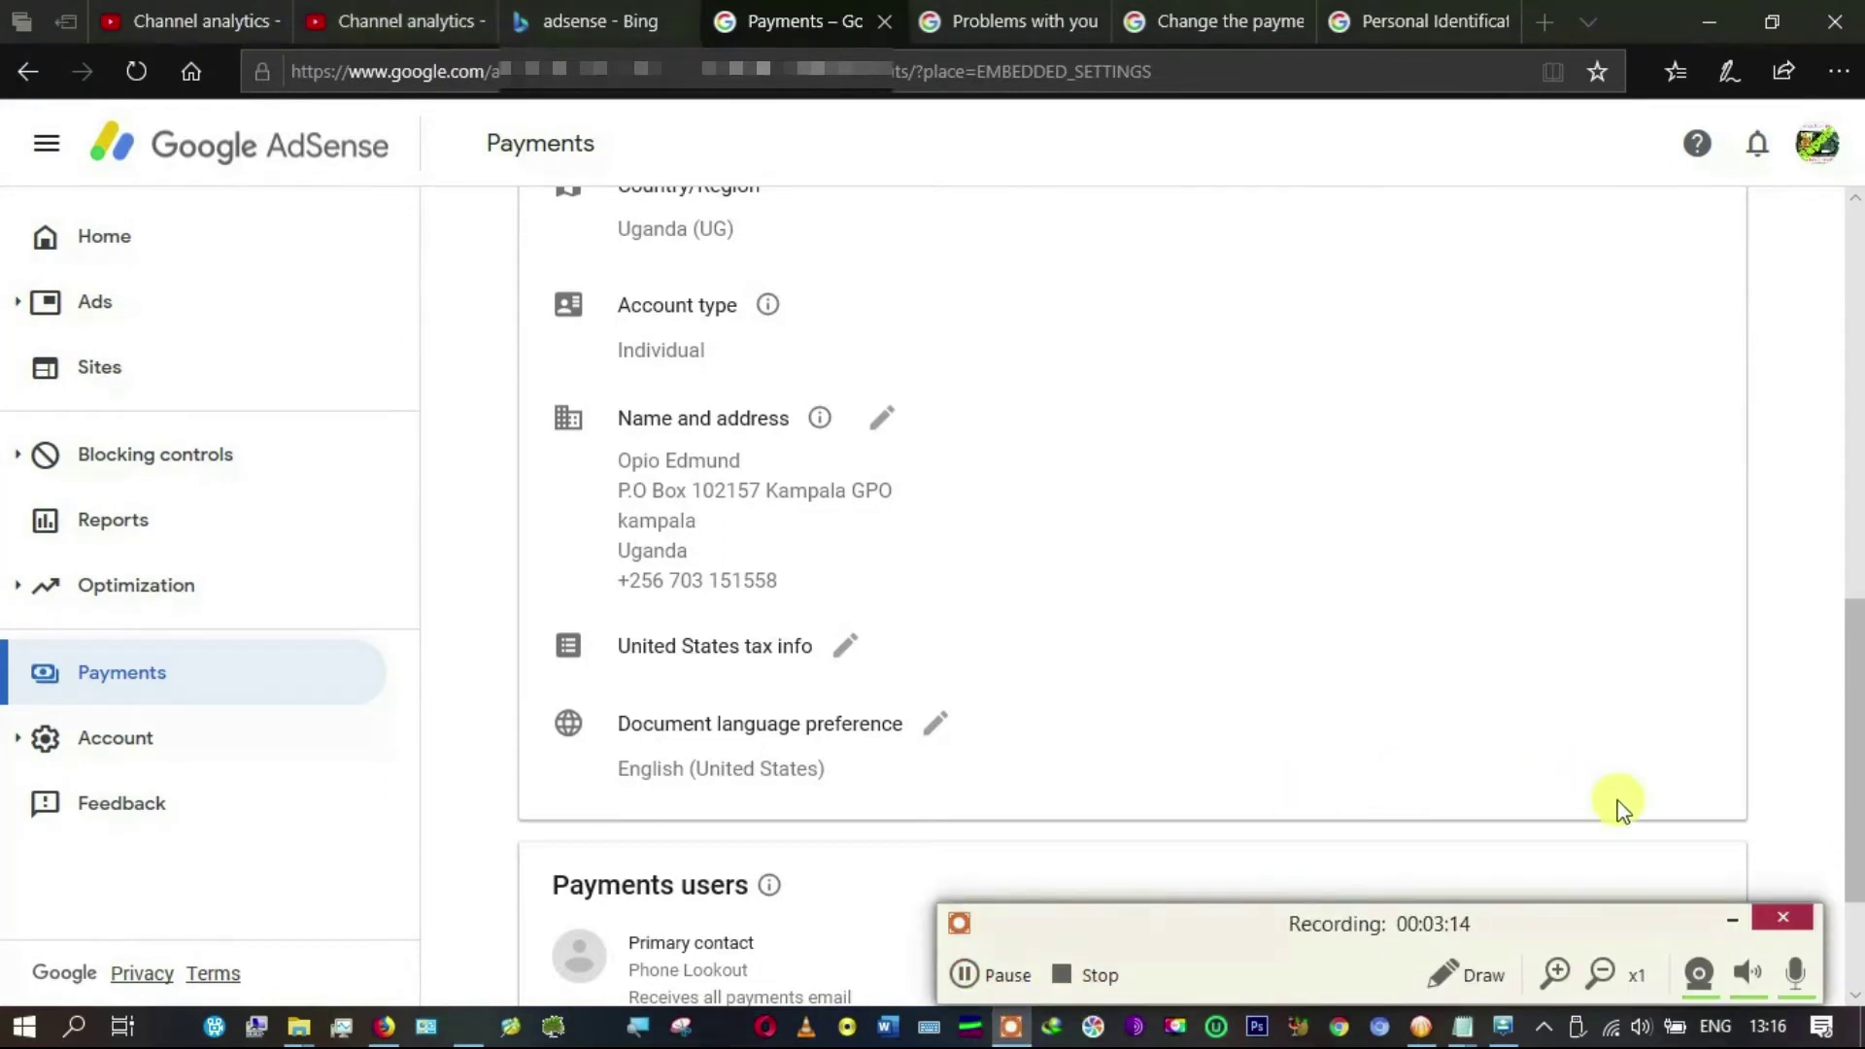
left_click(1086, 976)
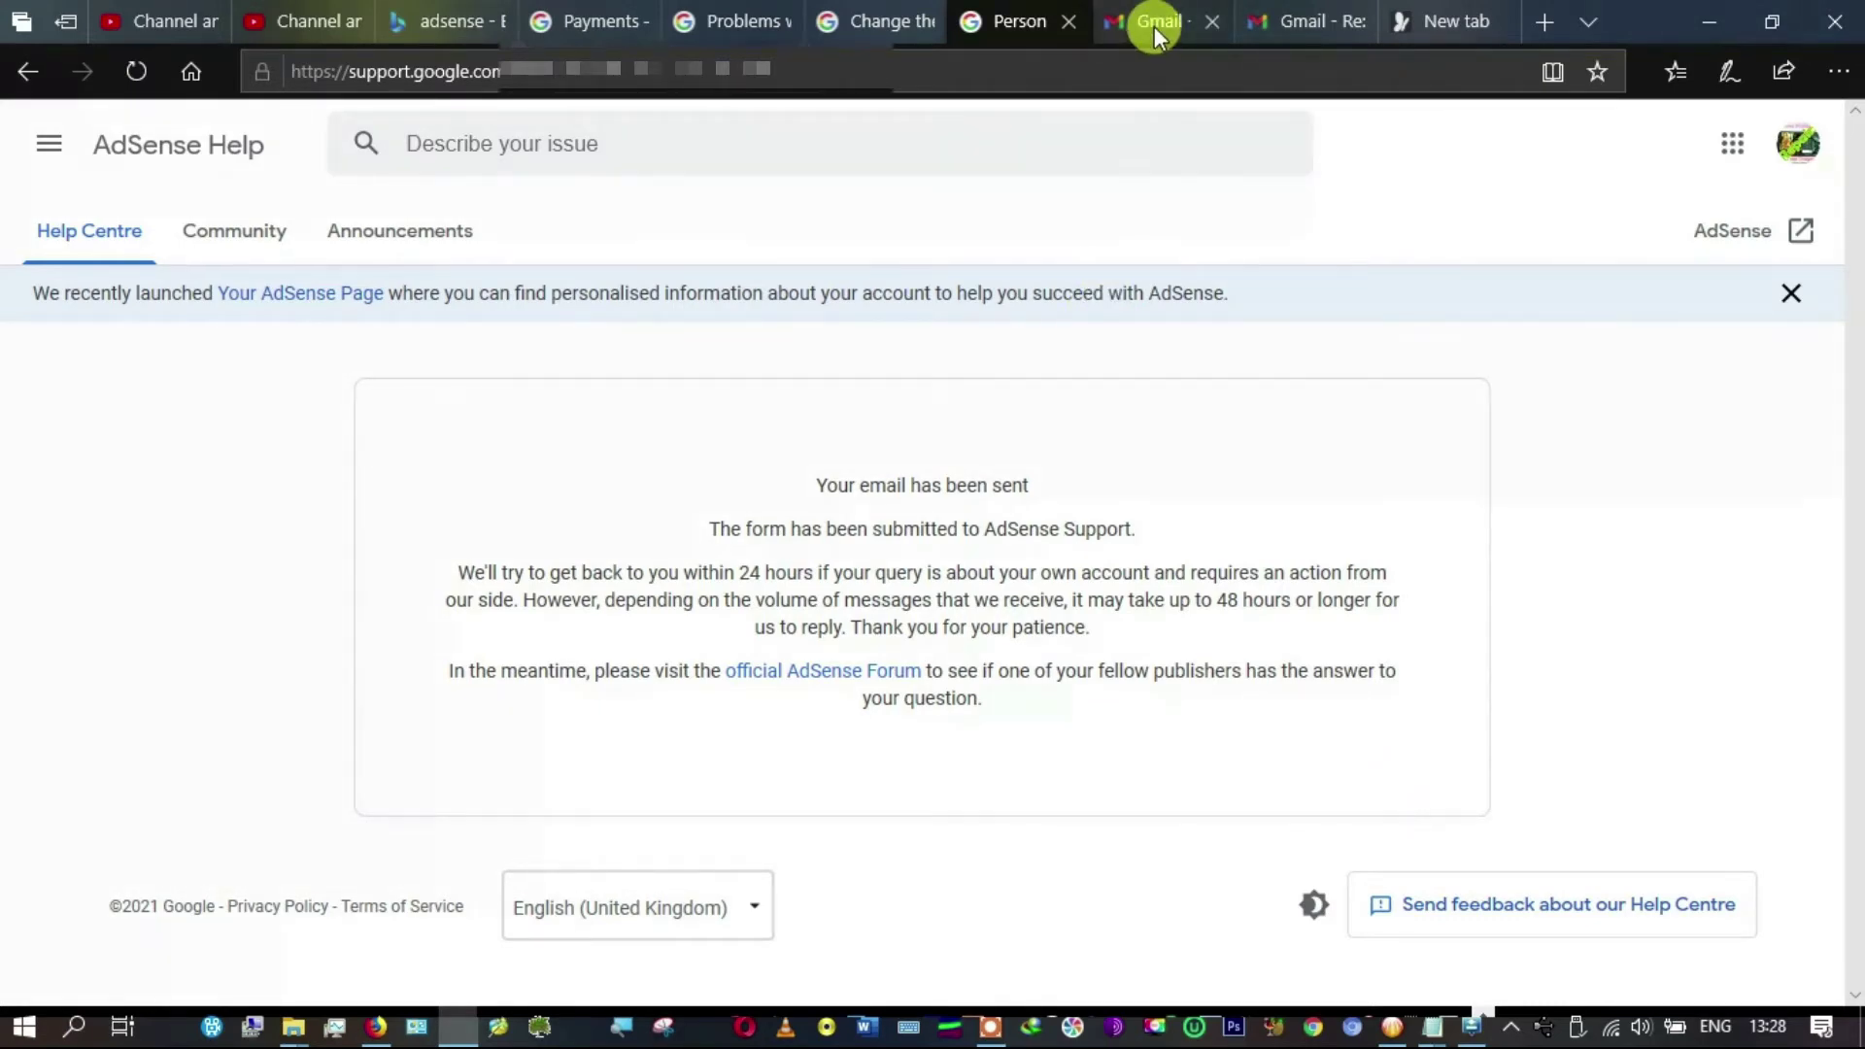
left_click(379, 1025)
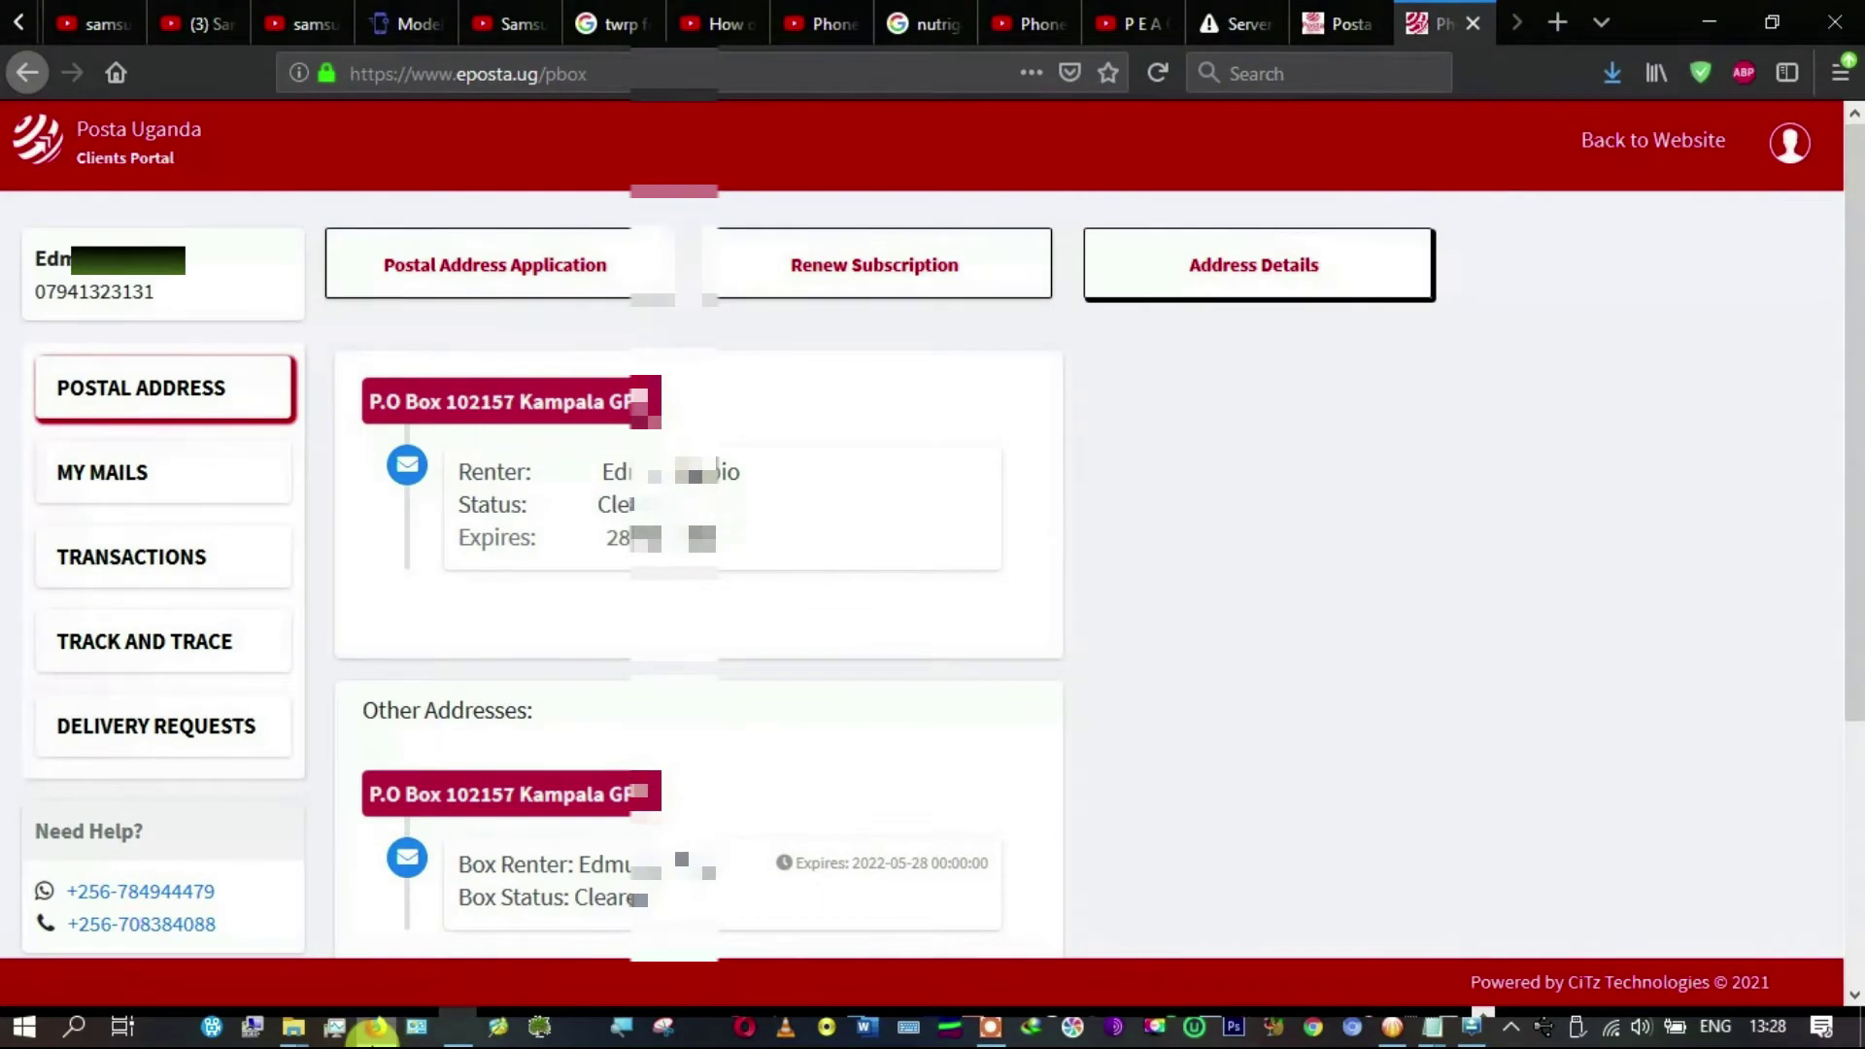
Step: Minimize the Posta Uganda portal and switch to the Gmail inbox in Edge
left_click(377, 1025)
left_click(1150, 20)
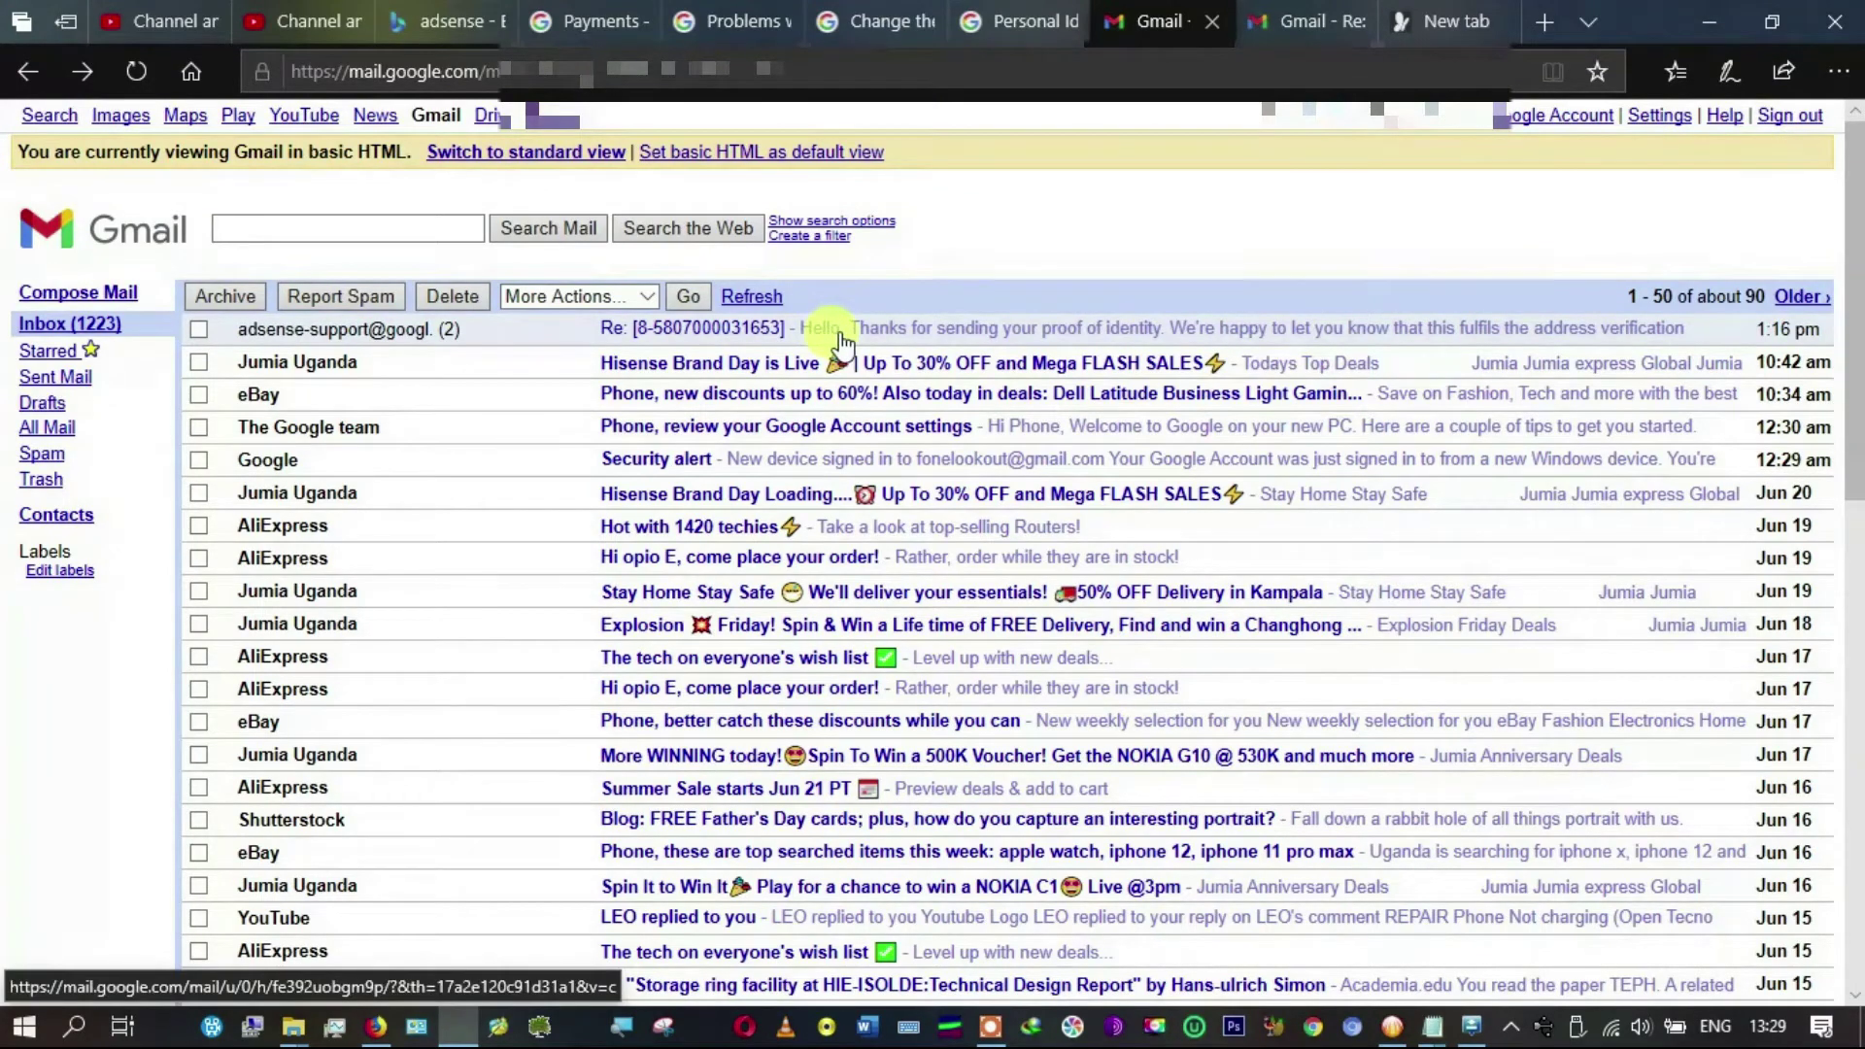
Step: Open AdSense support's reply confirming the proof of identity meets address verification
mouse_move(1258, 24)
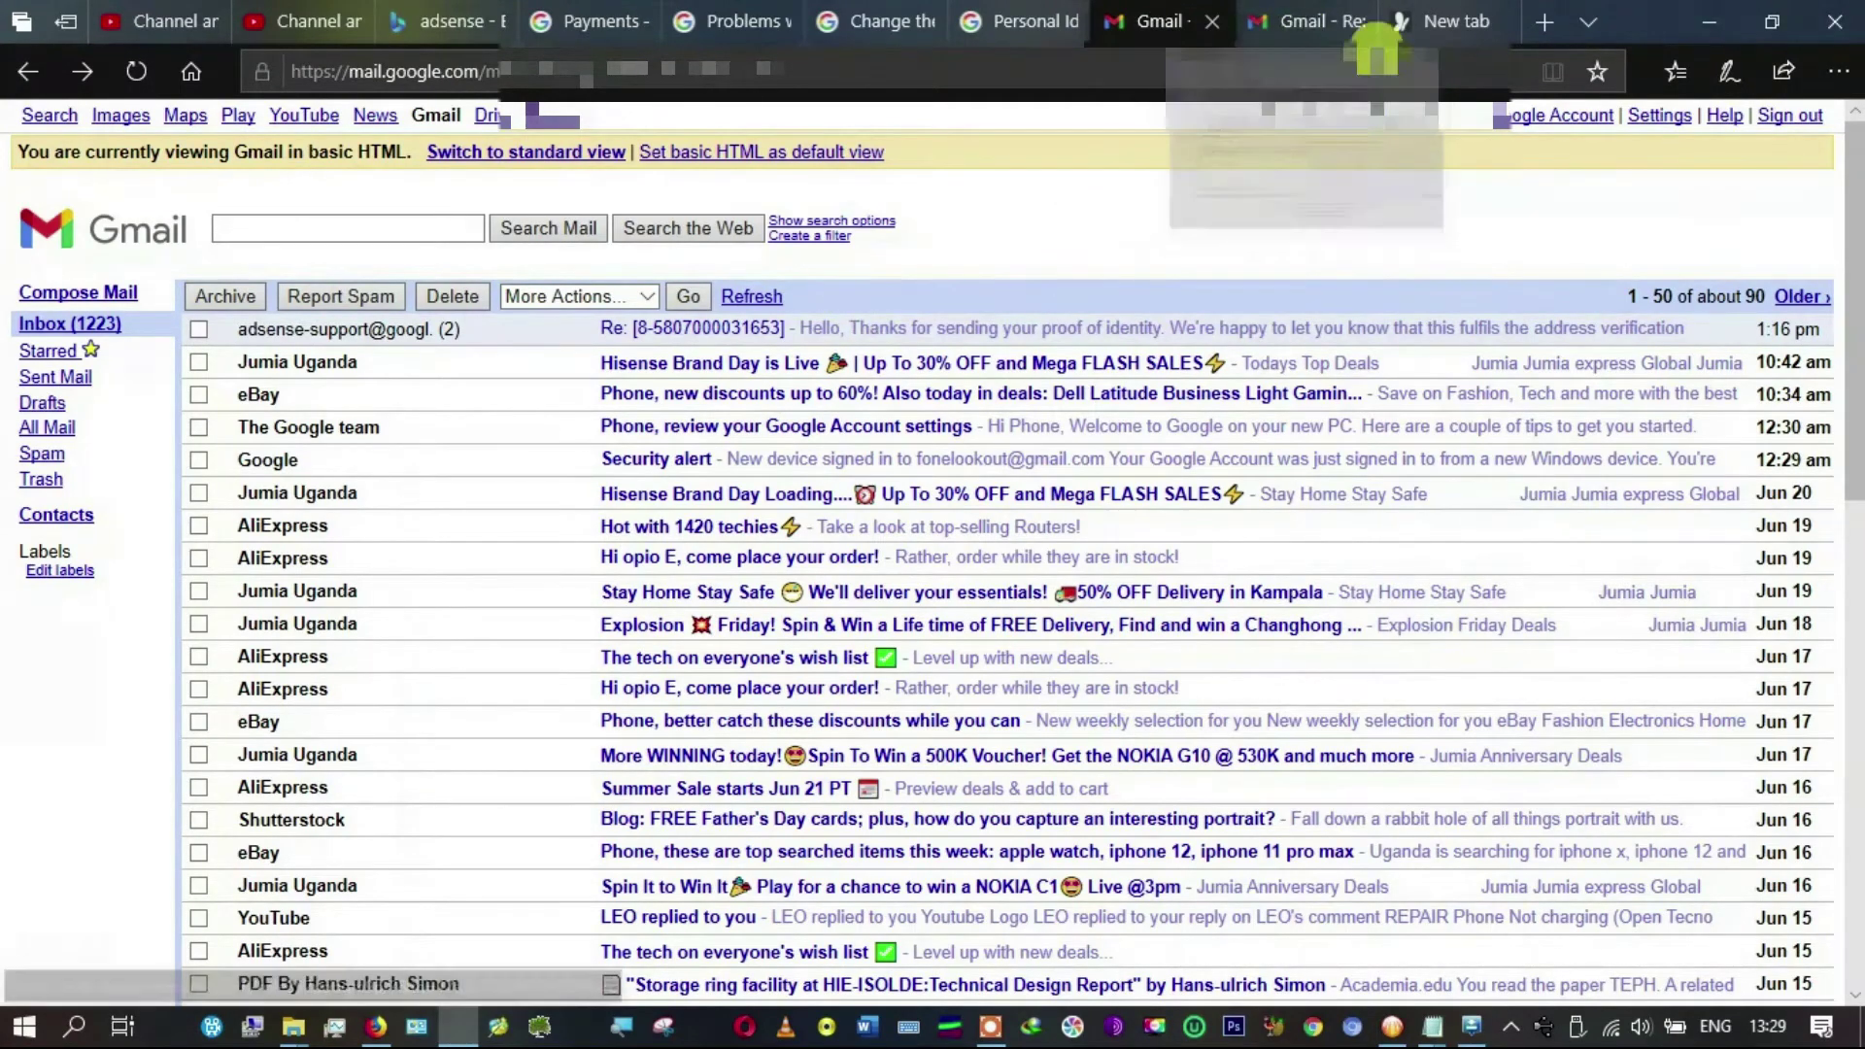
left_click(1302, 22)
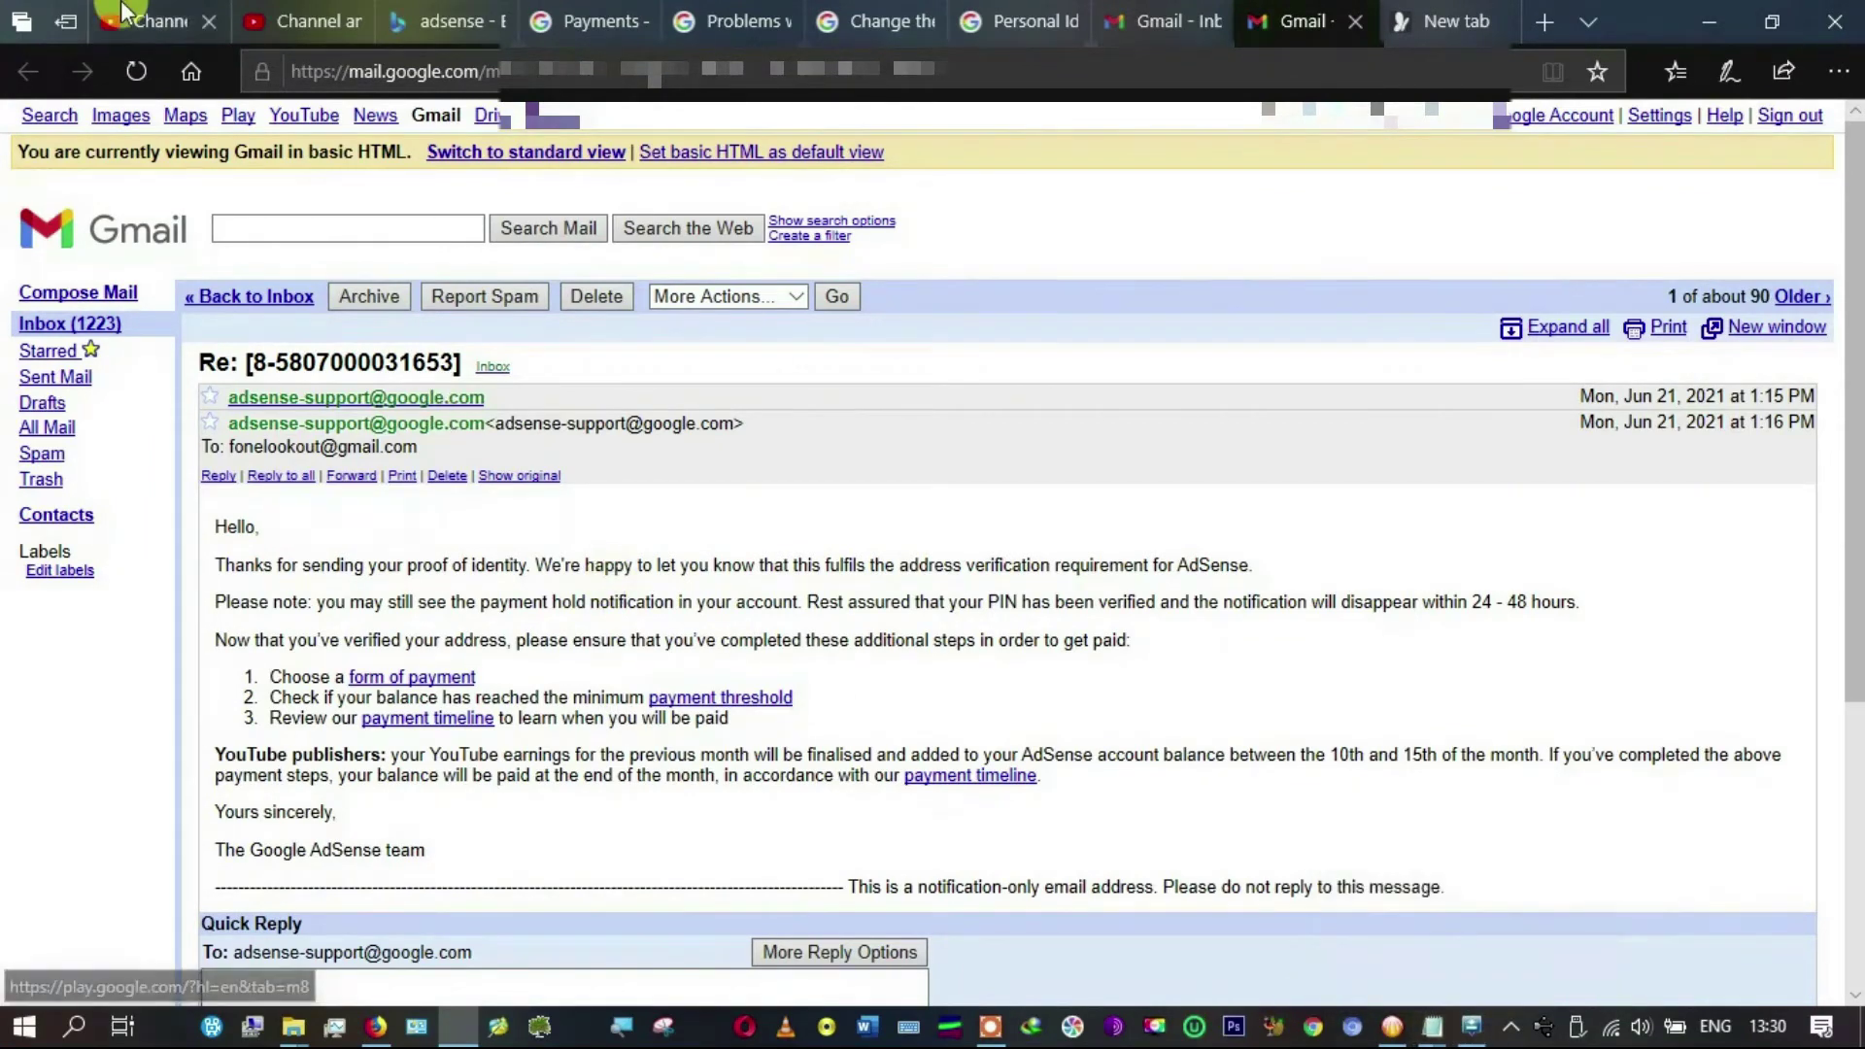
left_click(1452, 24)
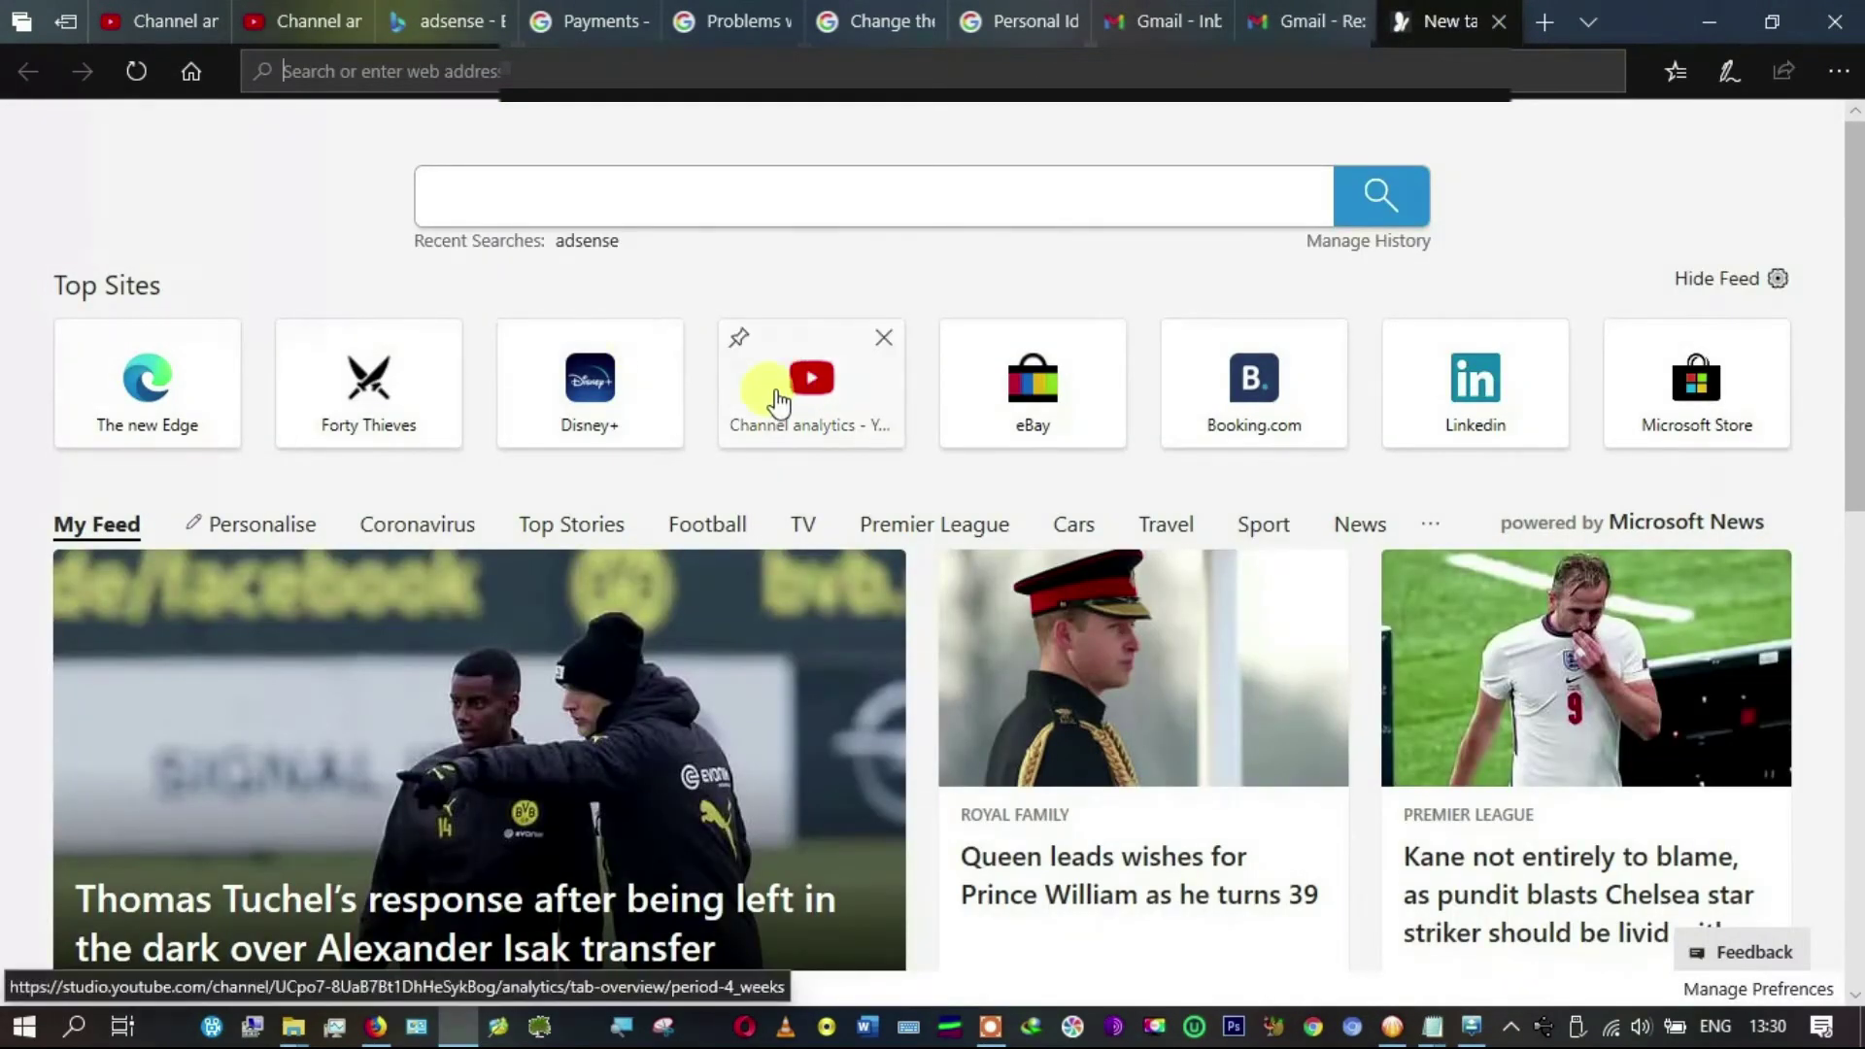
Step: Load YouTube Channel analytics in the new tab, then return to 'Problems with your PIN'
left_click(777, 398)
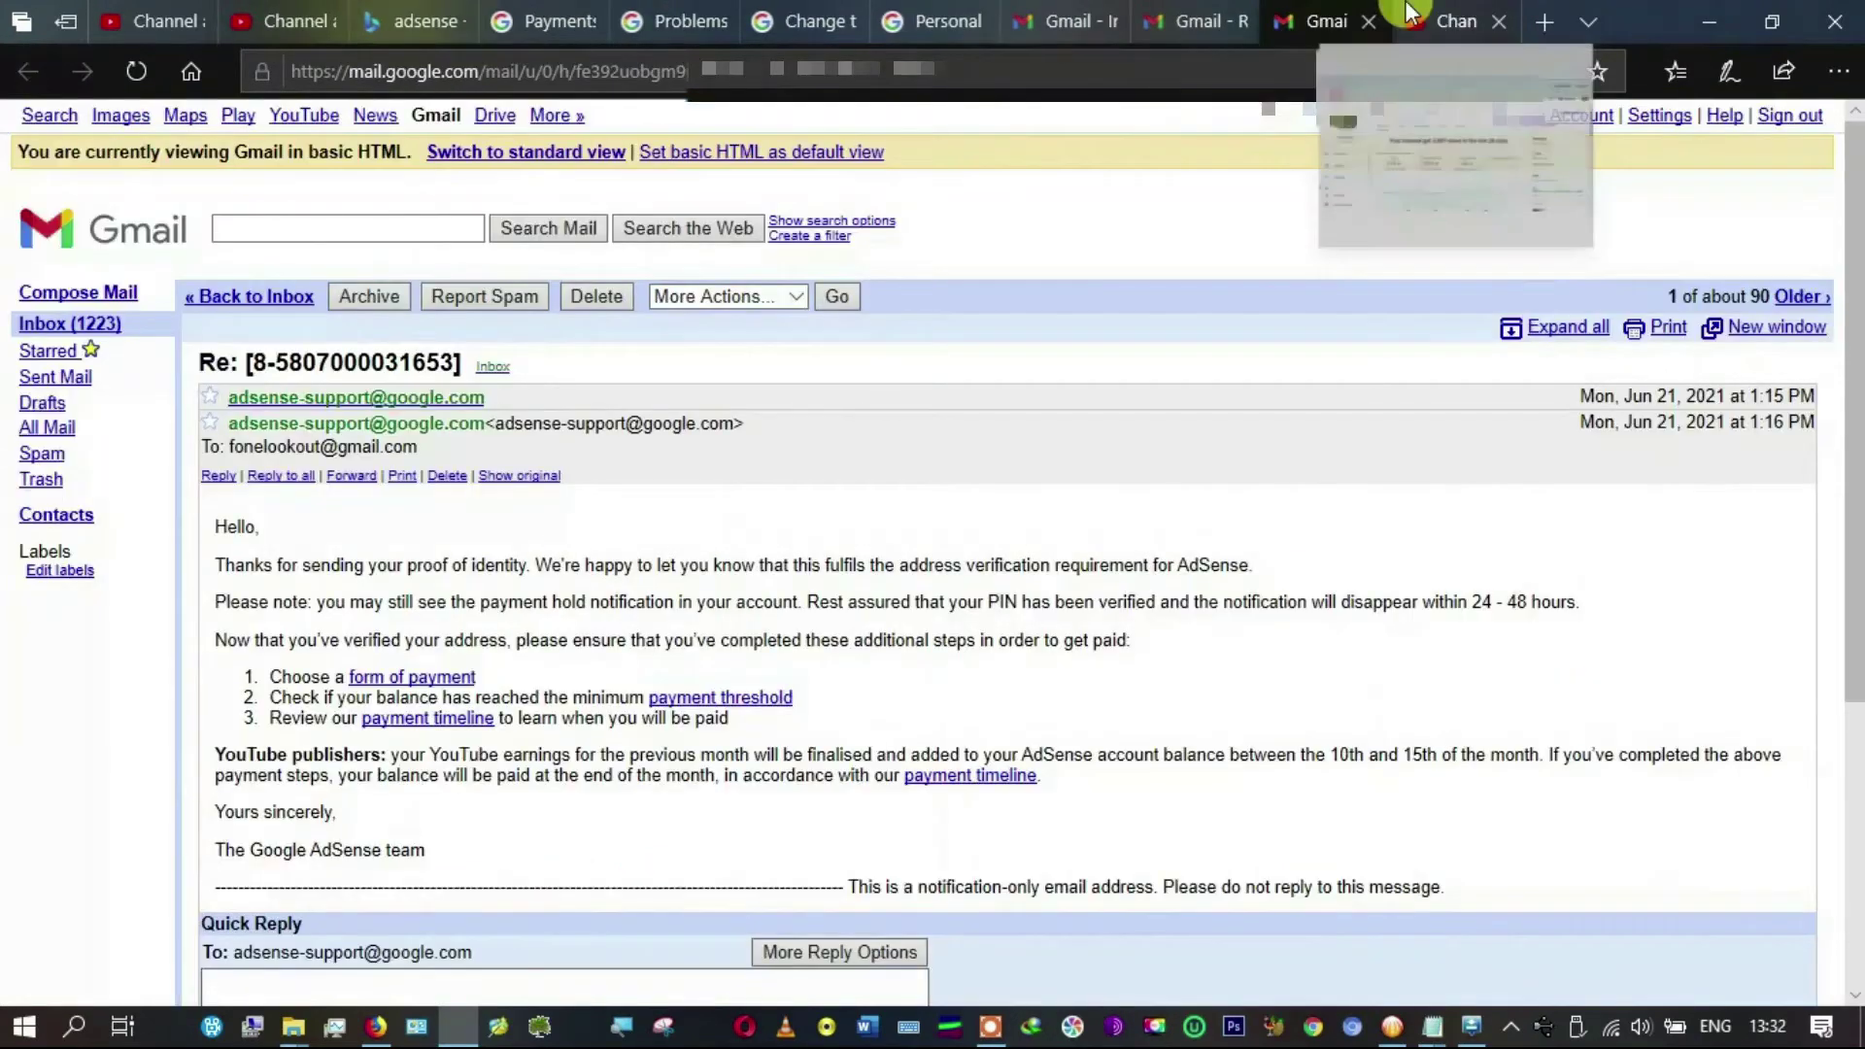
left_click(991, 1028)
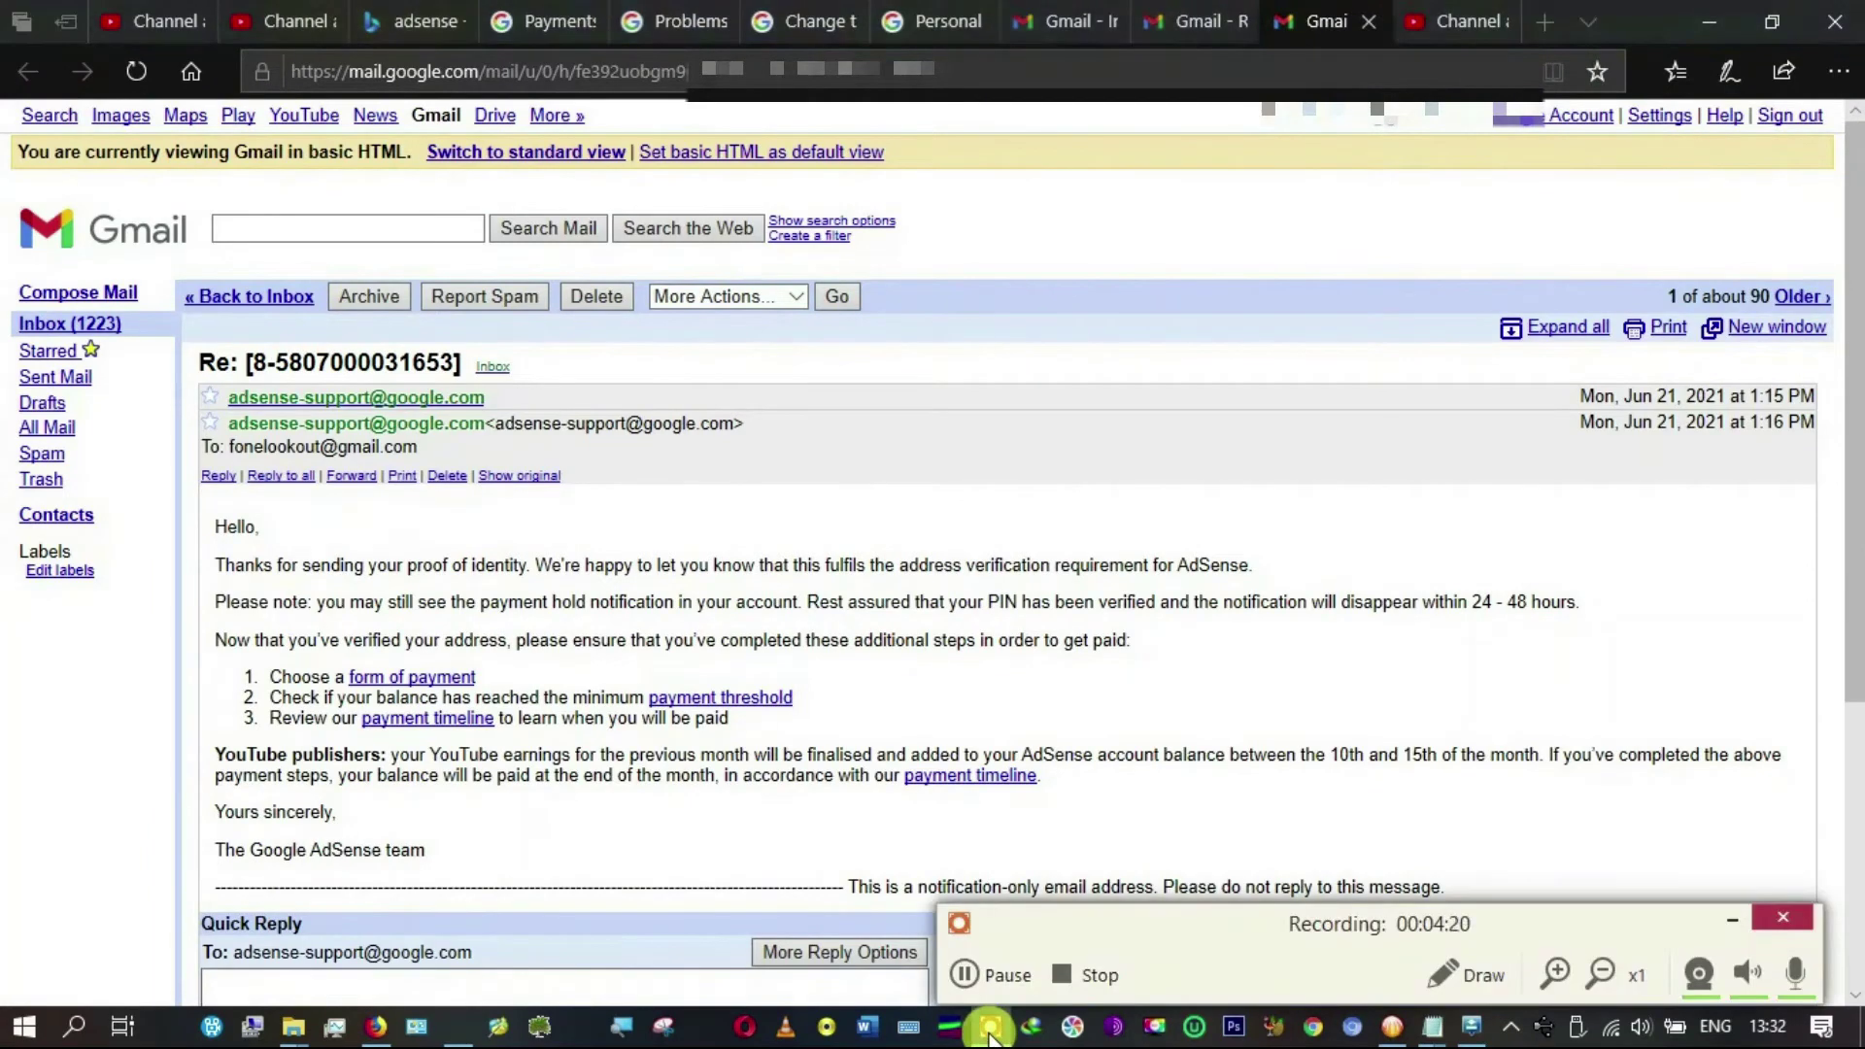
left_click(667, 26)
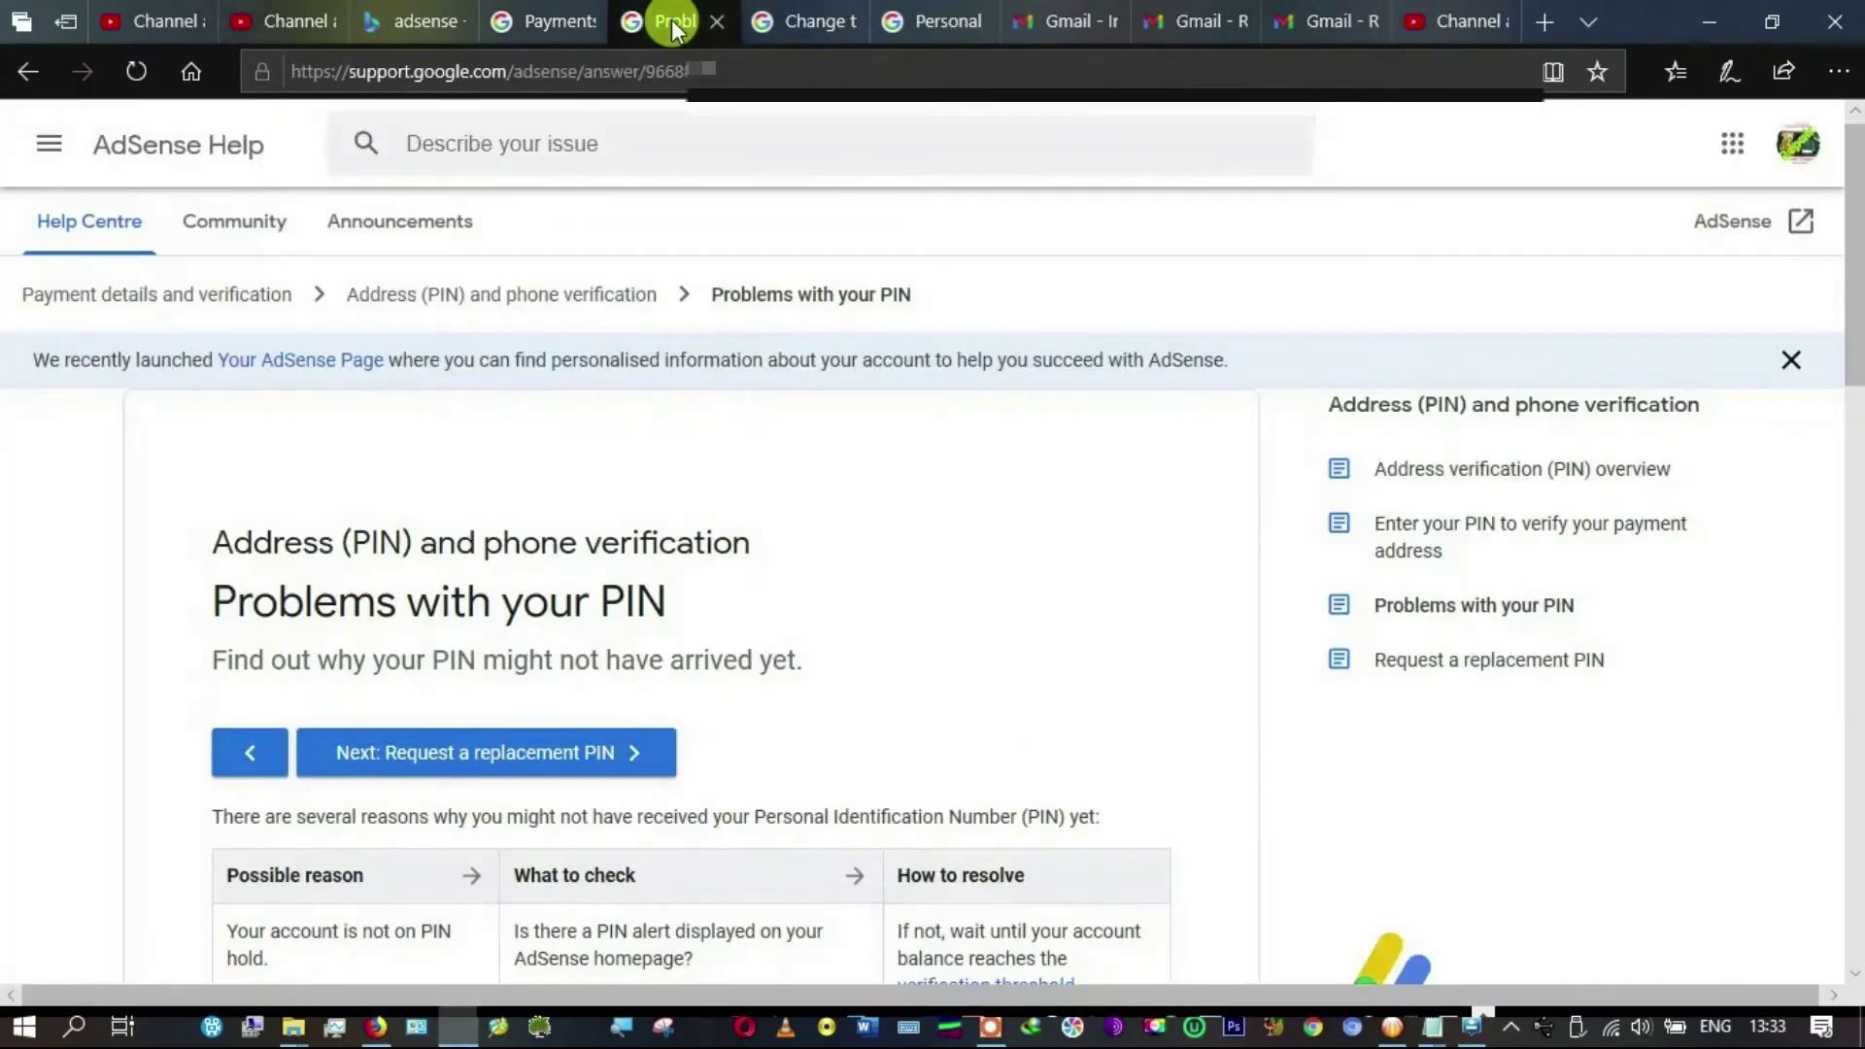
Step: Go from the AdSense Payments and PIN pages to Home, then view Ads > Overview's site list
left_click(559, 21)
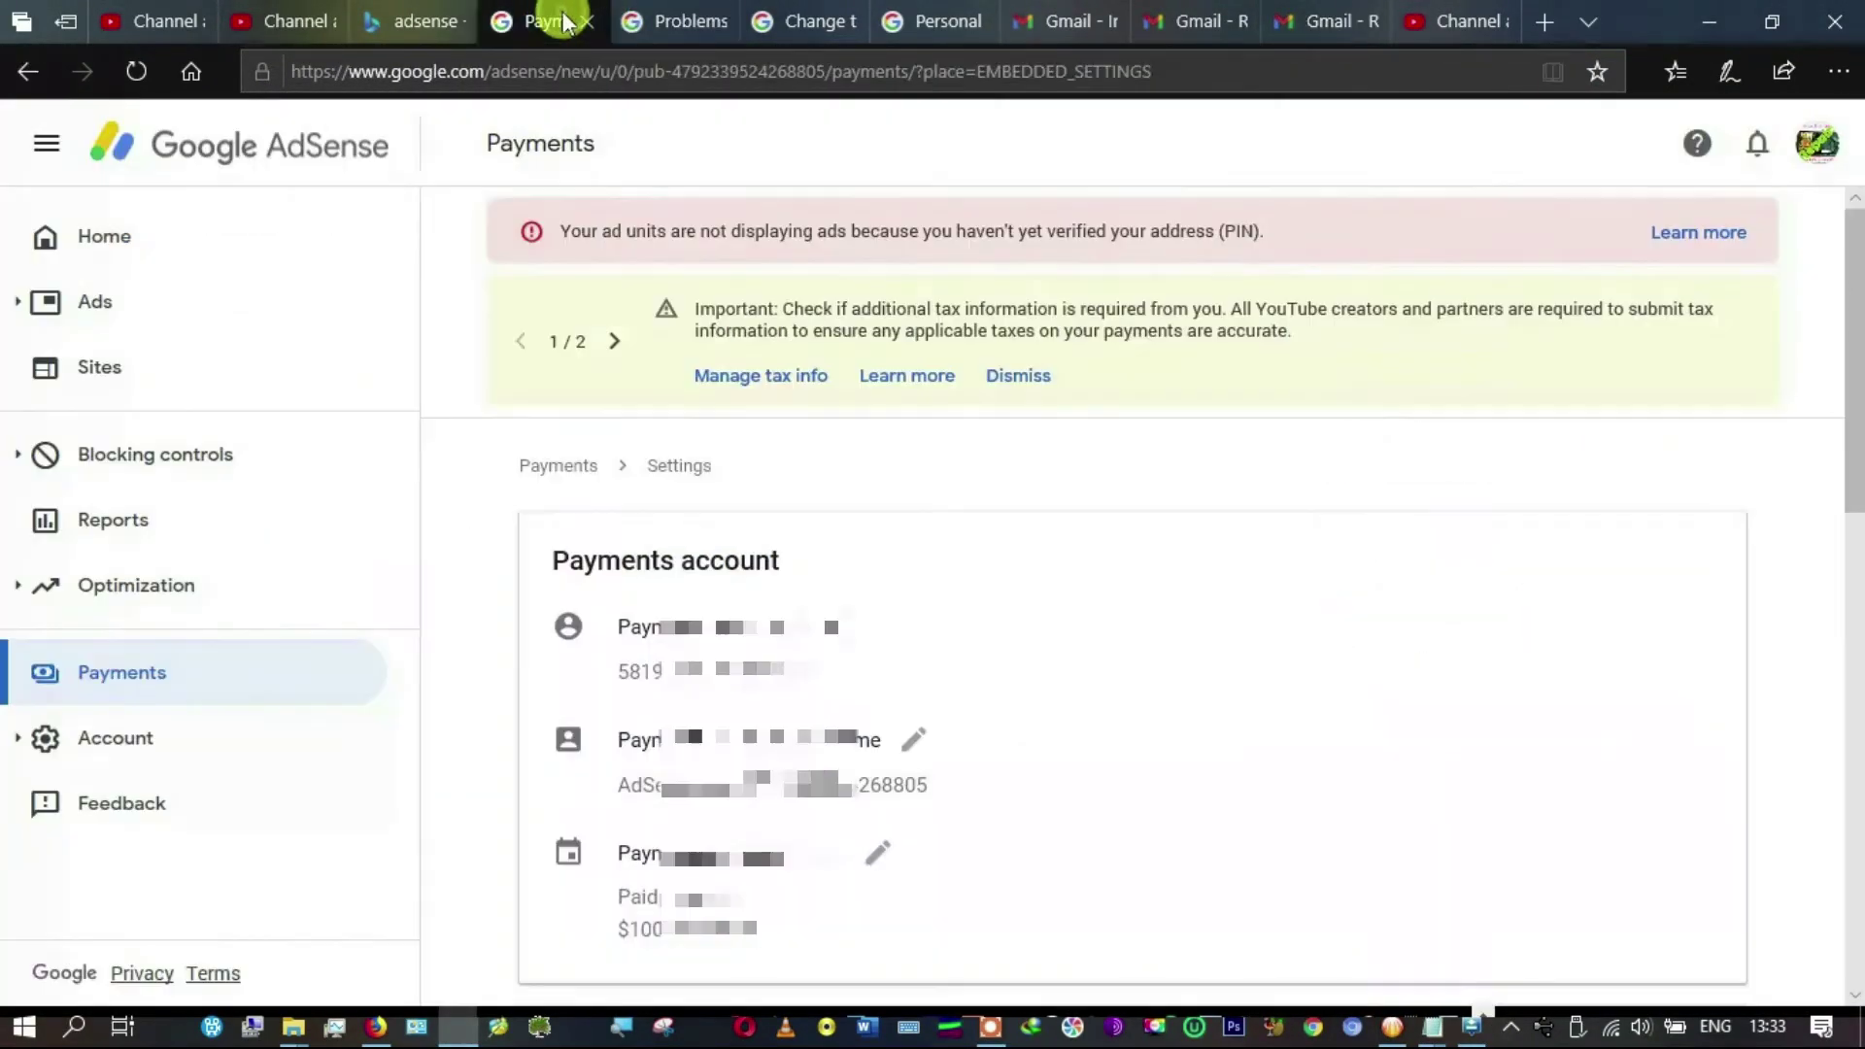
left_click(672, 21)
left_click(799, 22)
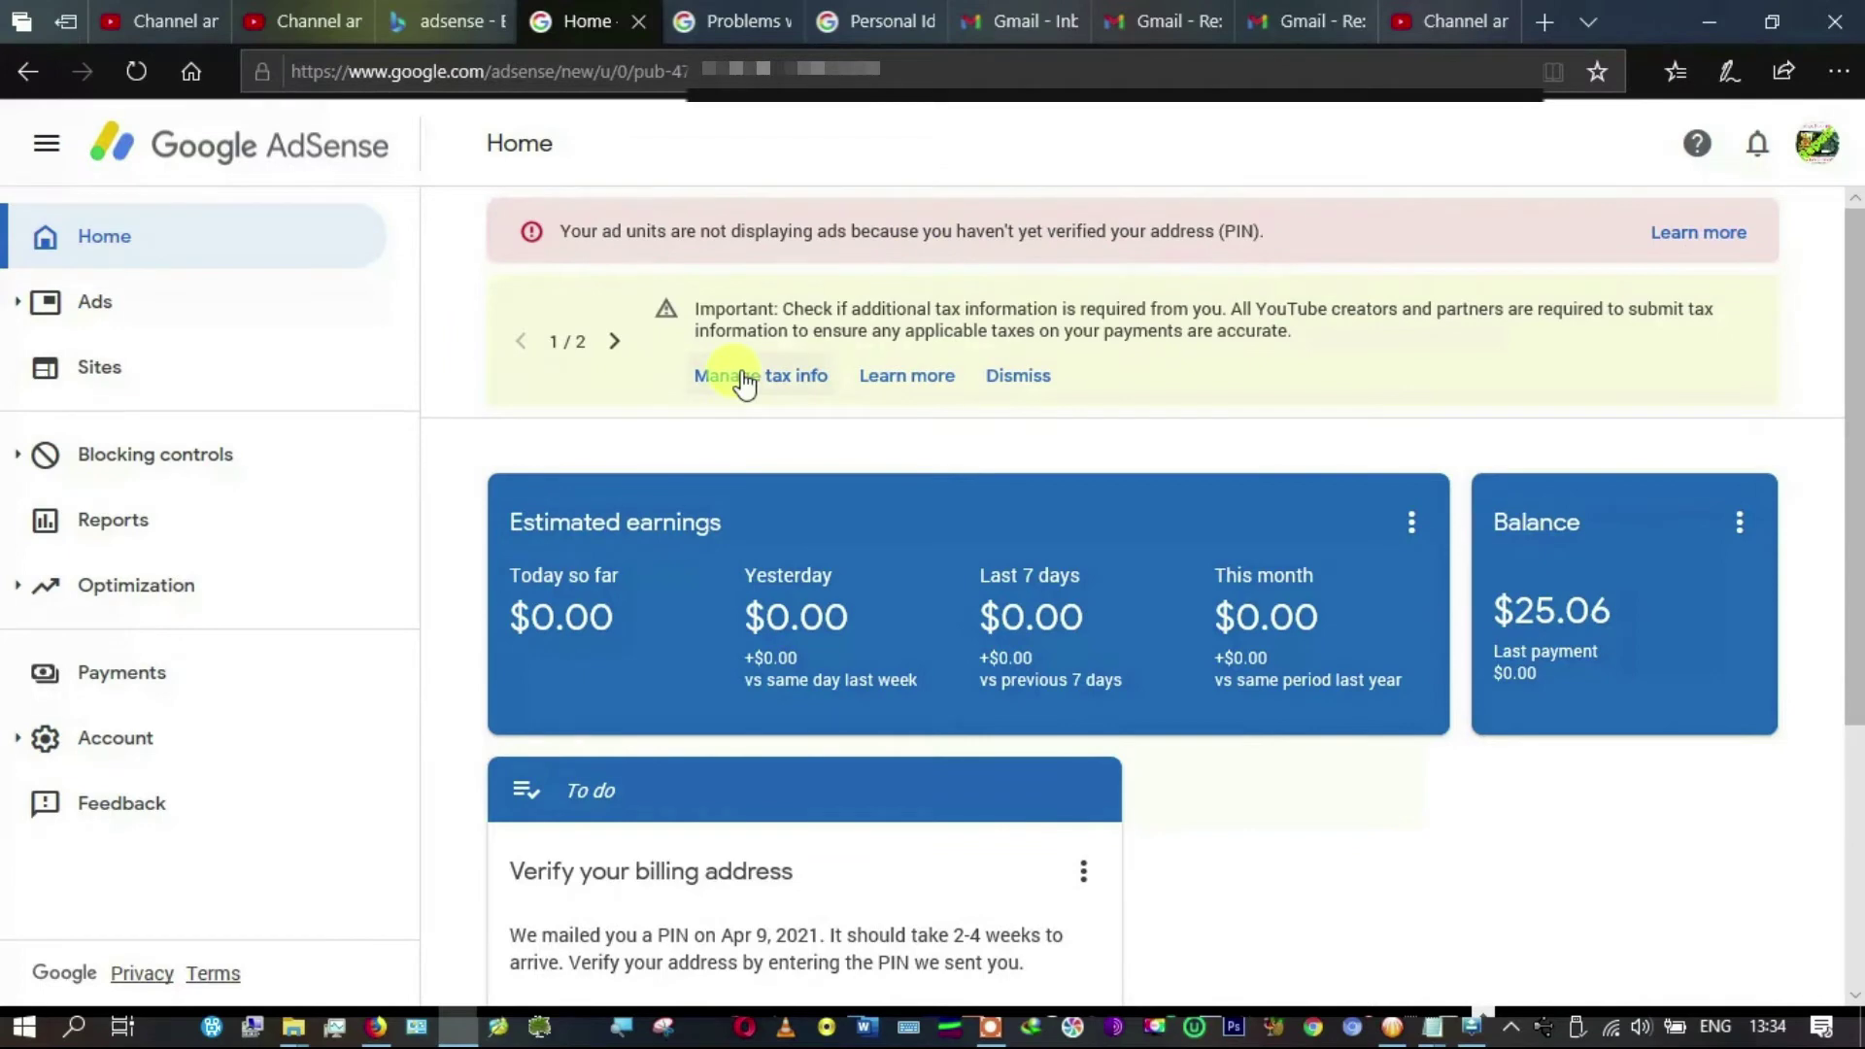
left_click(95, 301)
left_click_drag(1848, 416, 1843, 566)
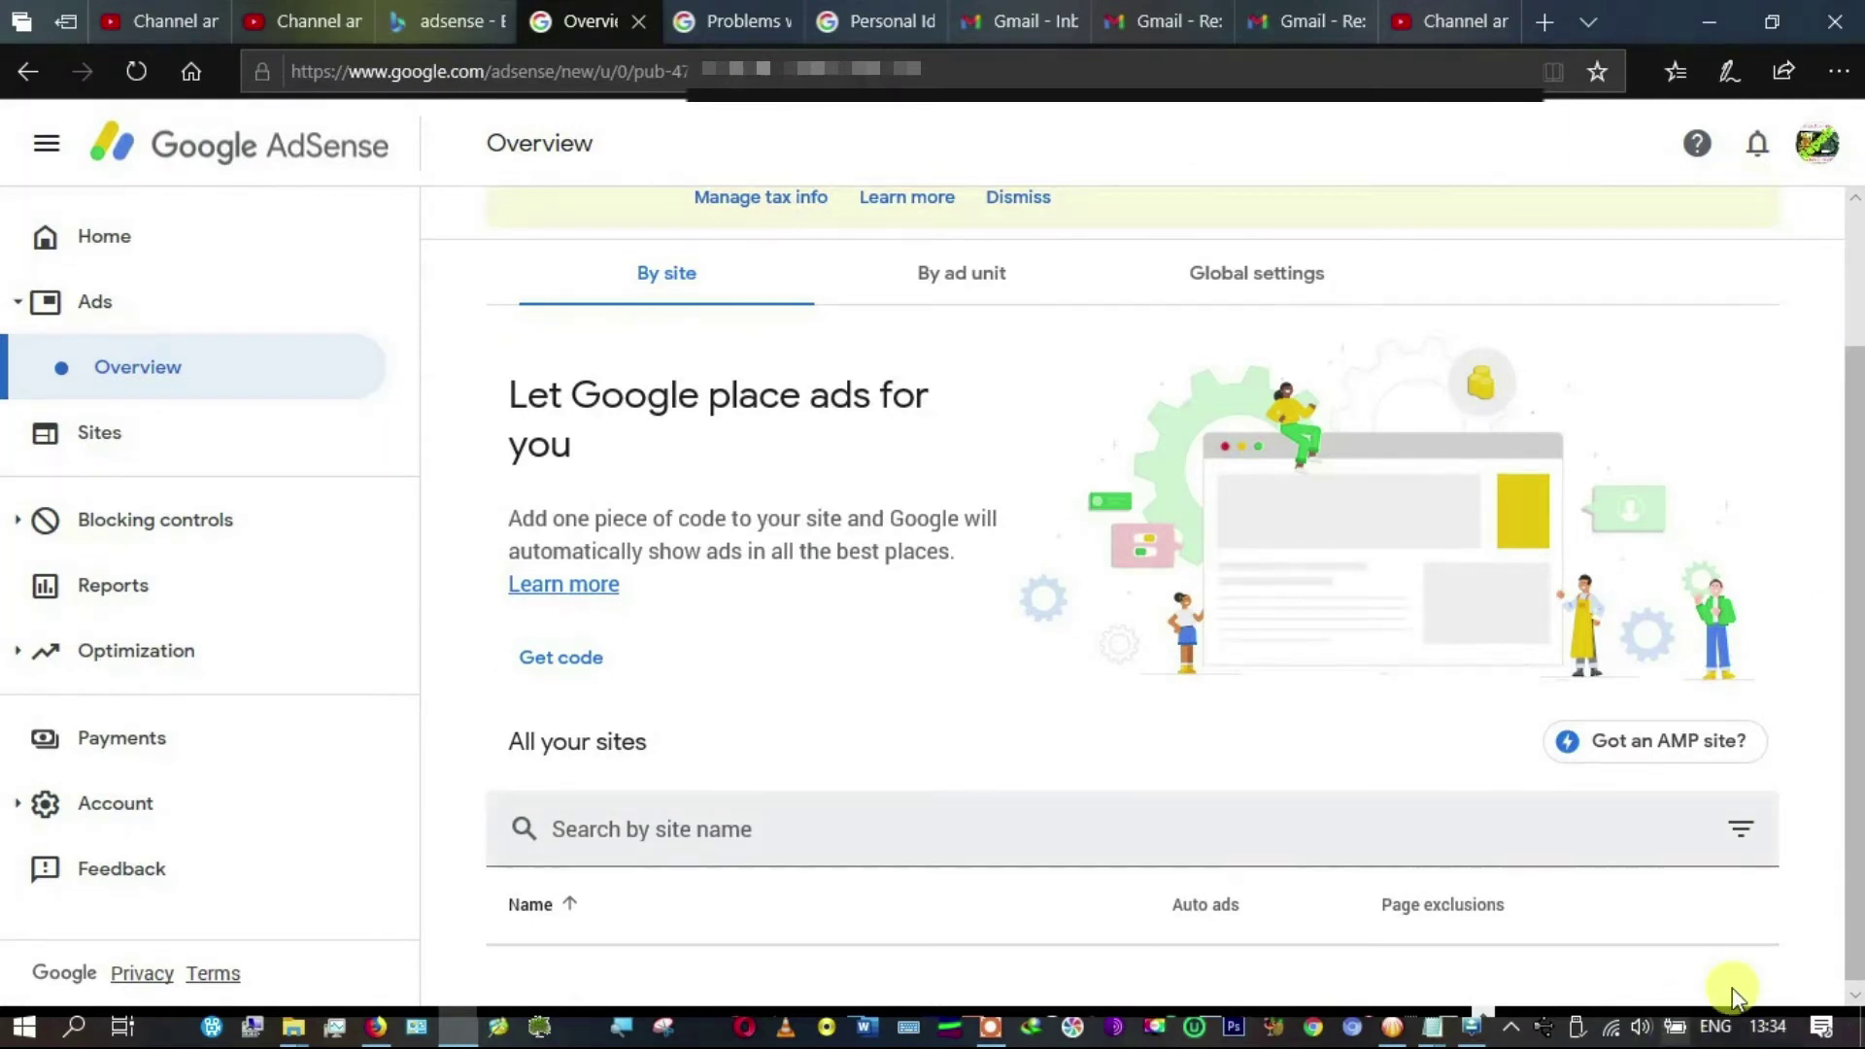
mouse_move(1774, 1028)
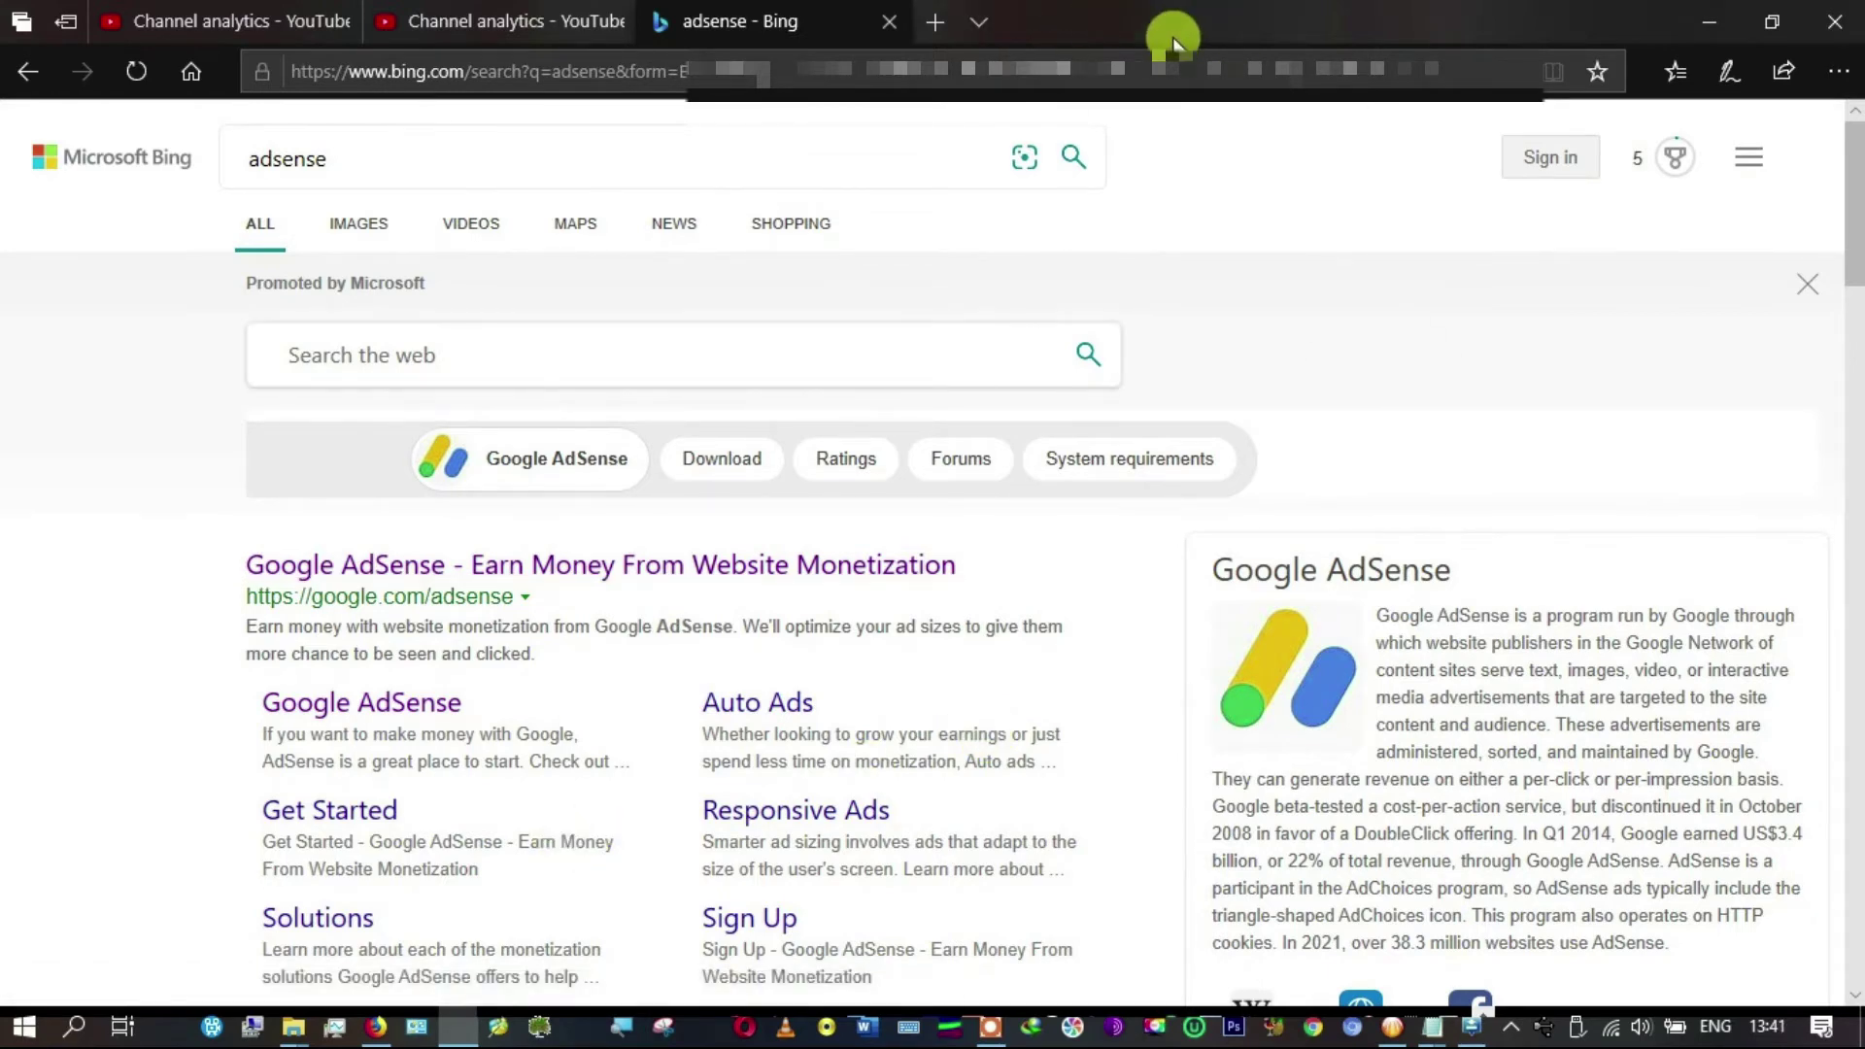
Step: Open the Google AdSense result from Bing and sign in to reach the Home dashboard
mouse_move(998, 1031)
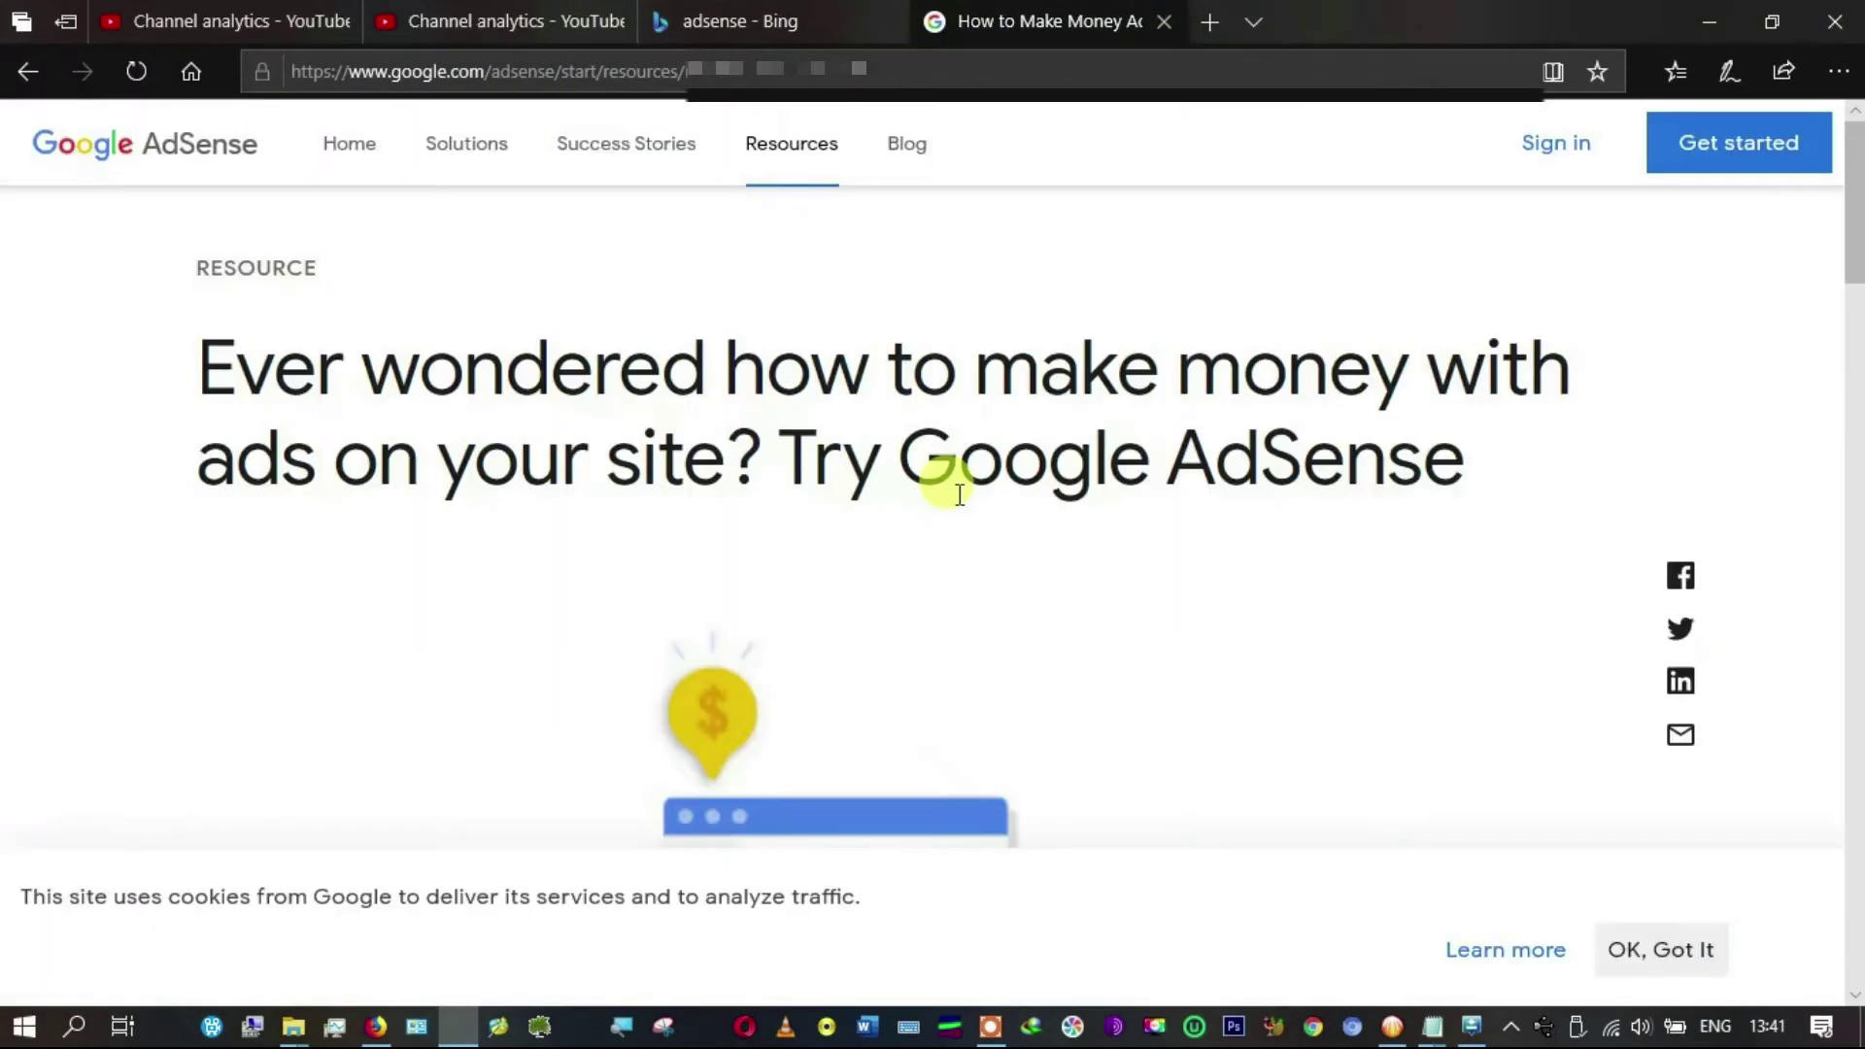
left_click(1537, 144)
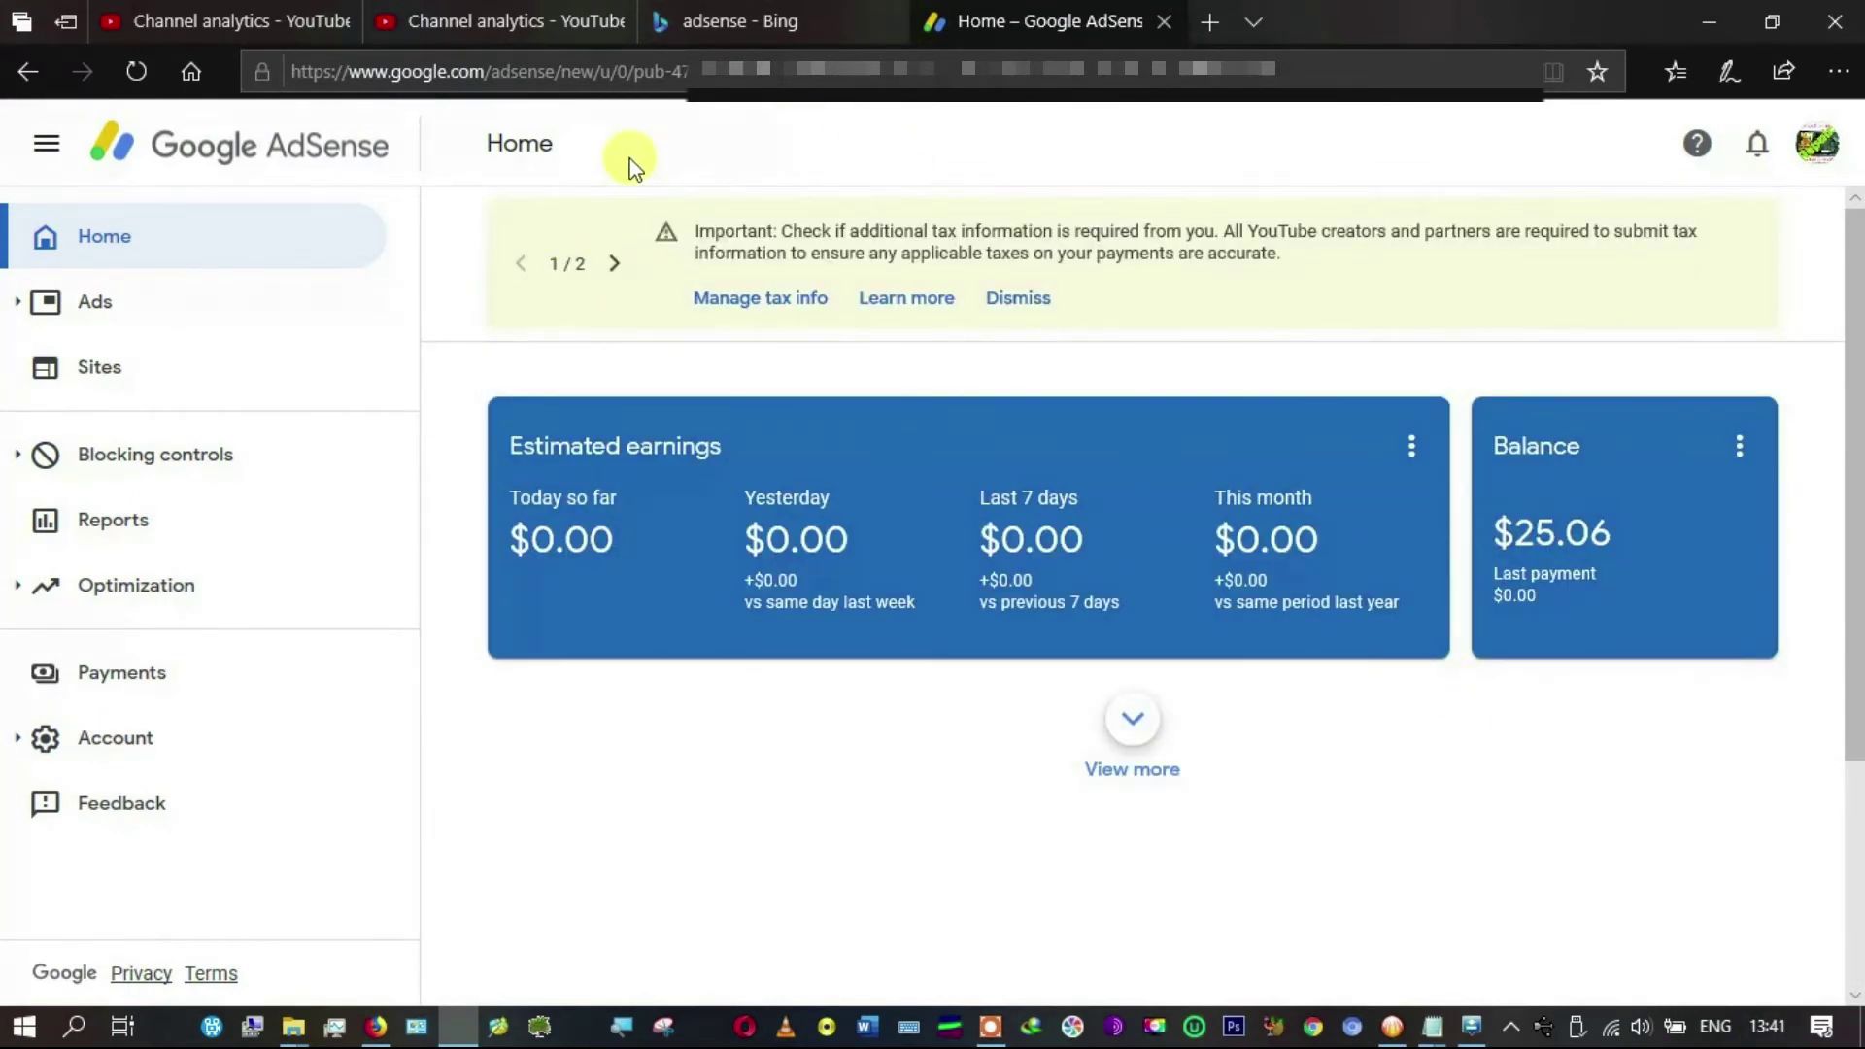
Step: Read both AdSense account notices, open Ads overview, and load Channel analytics in a new tab
left_click(619, 267)
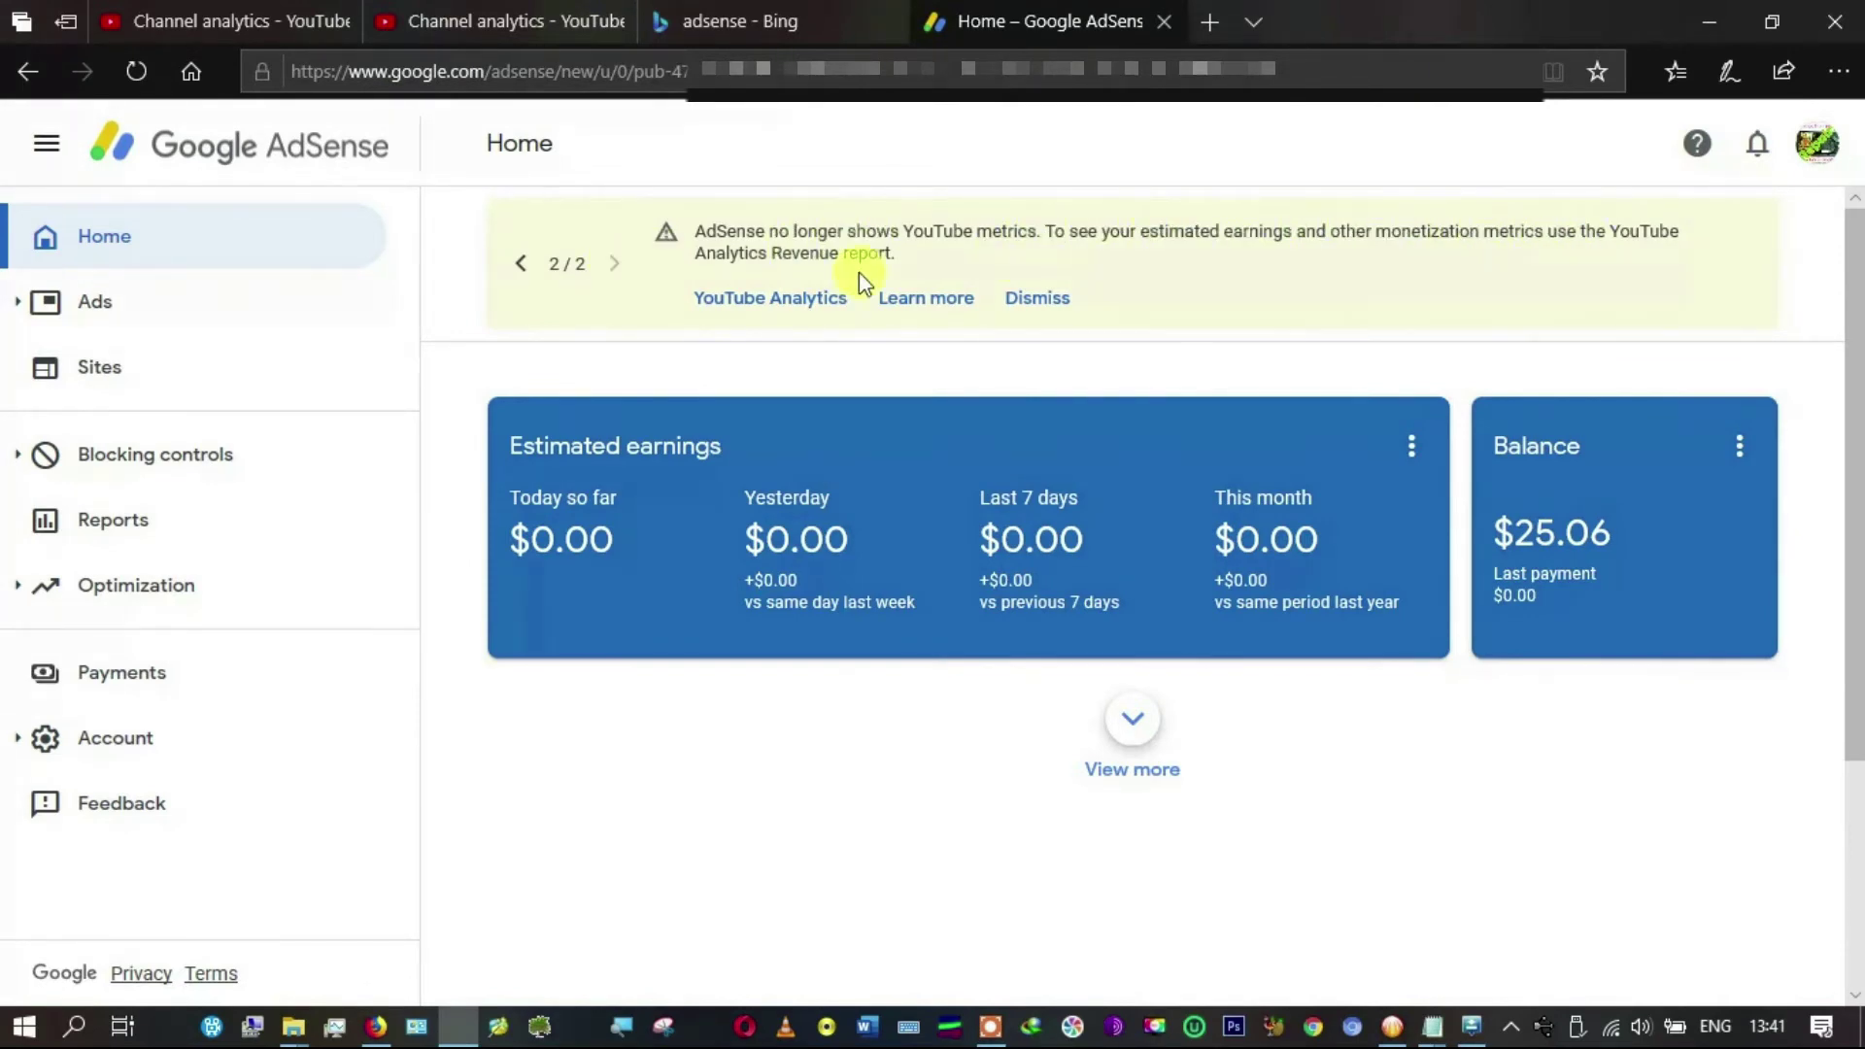
left_click(520, 264)
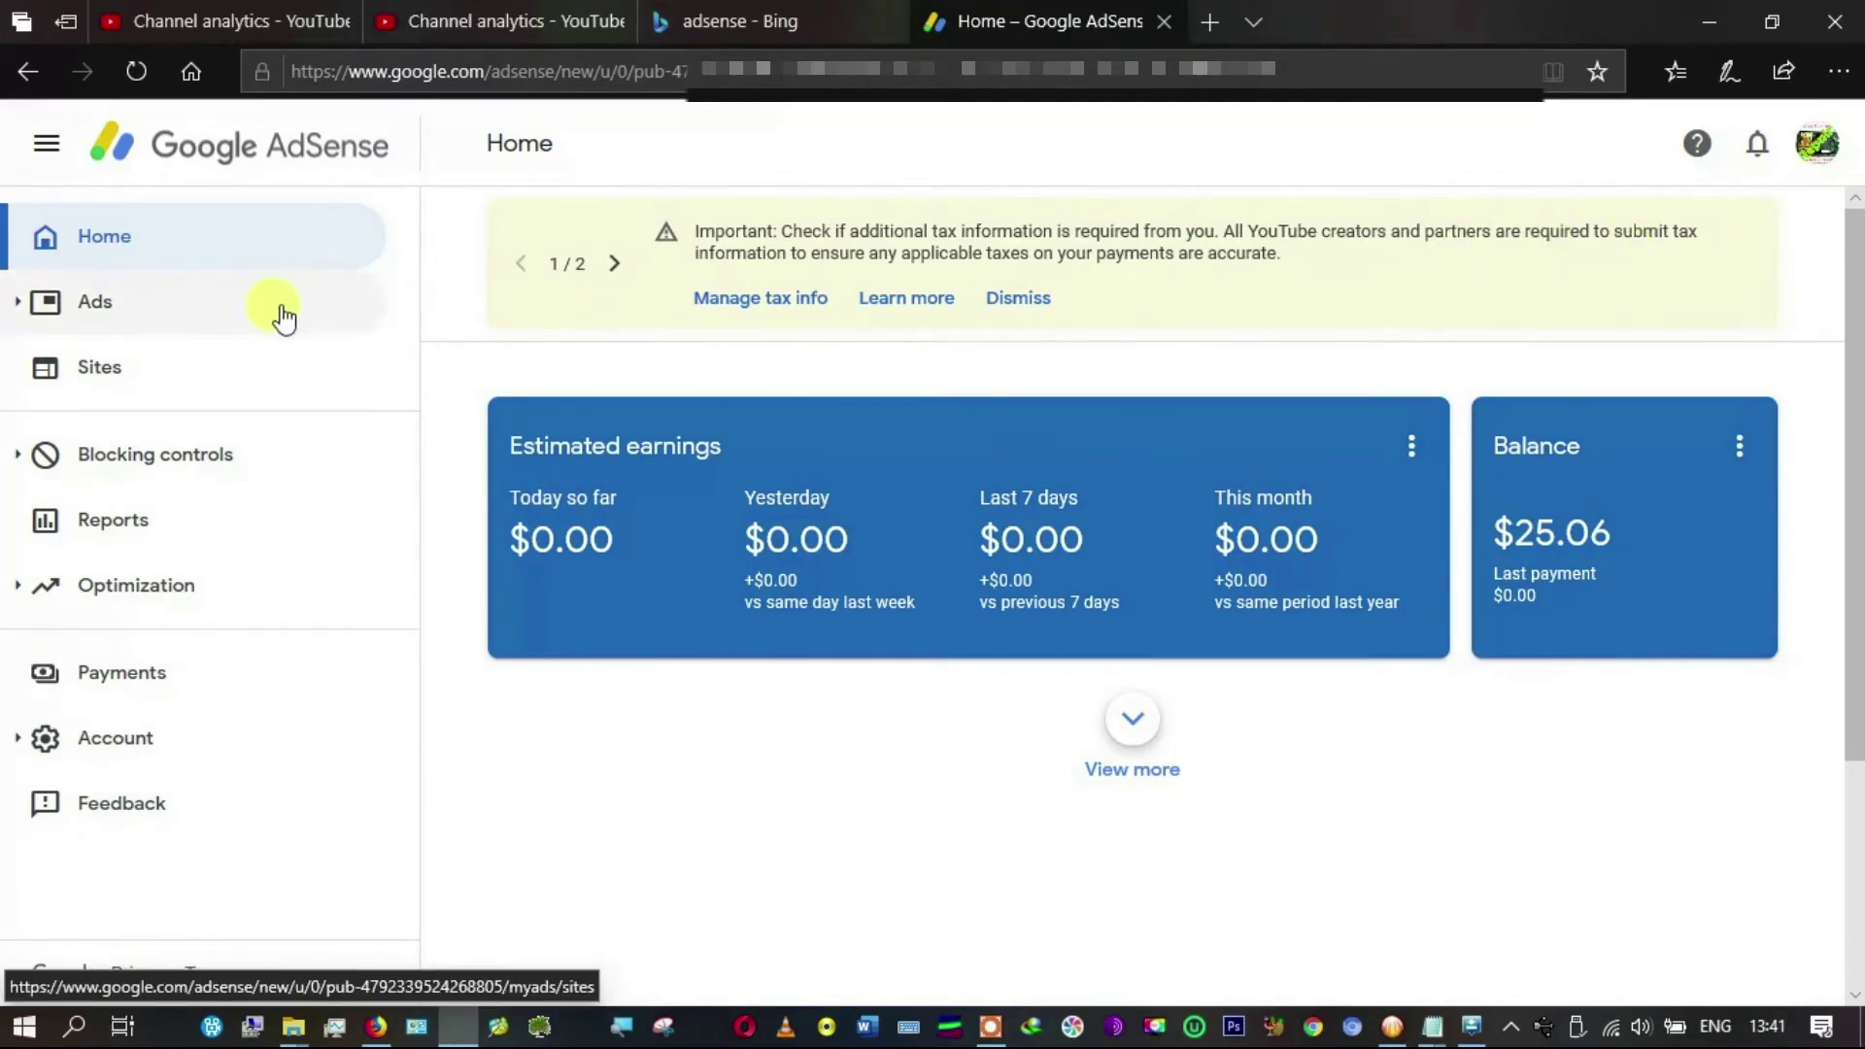
left_click(165, 304)
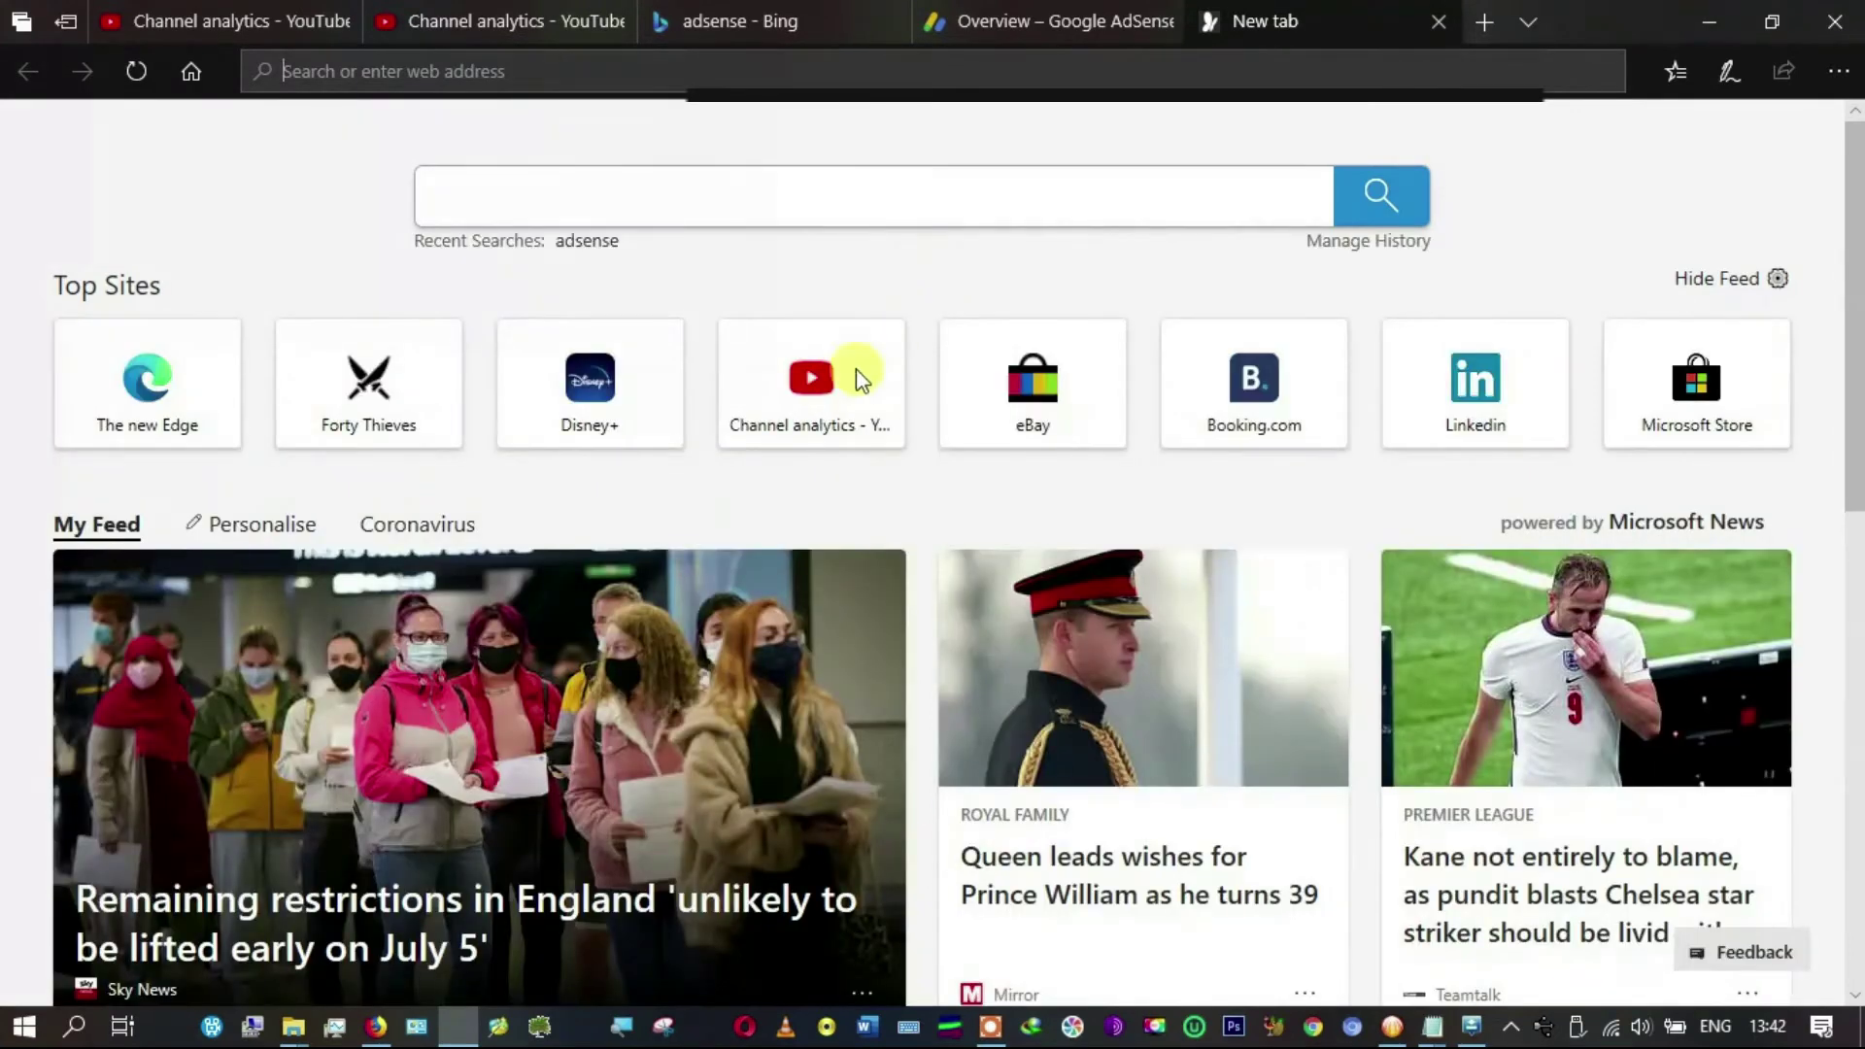
left_click(858, 399)
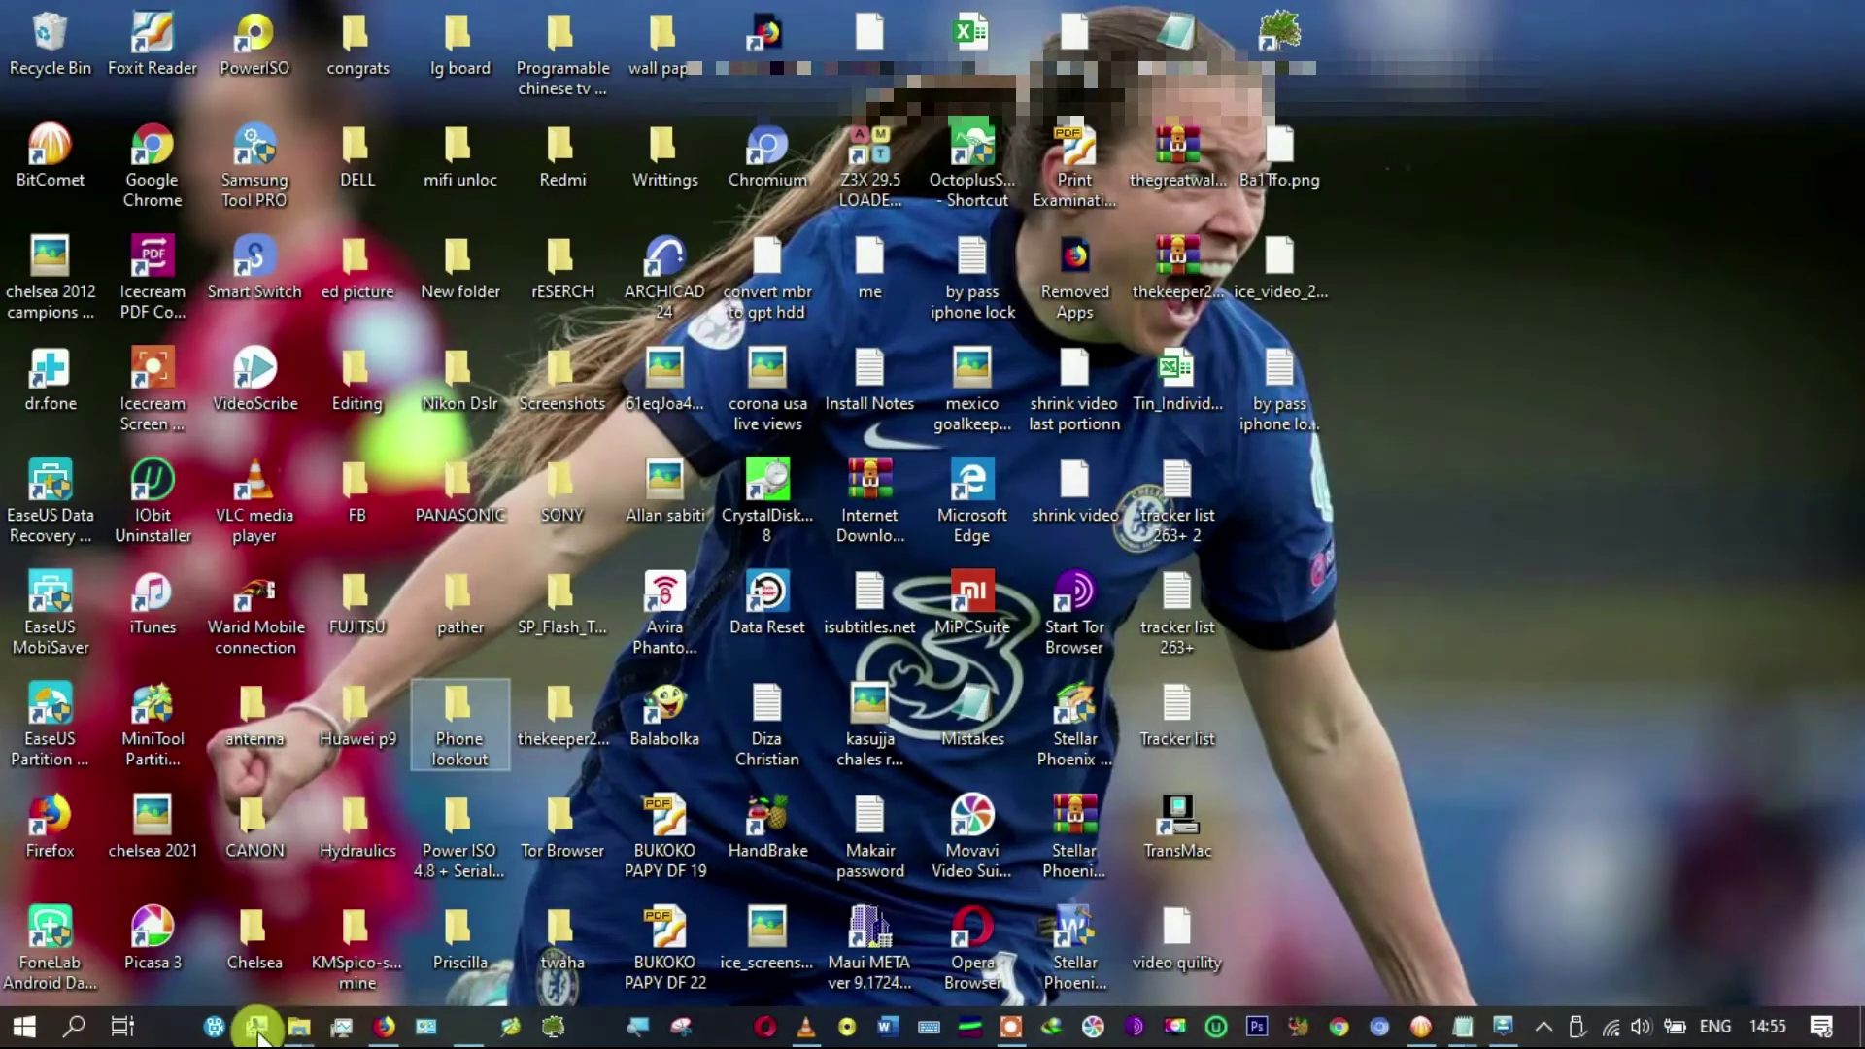
Step: Restore Edge, switch to the last-28-days Channel analytics overview tab, and reload it
mouse_move(459, 1034)
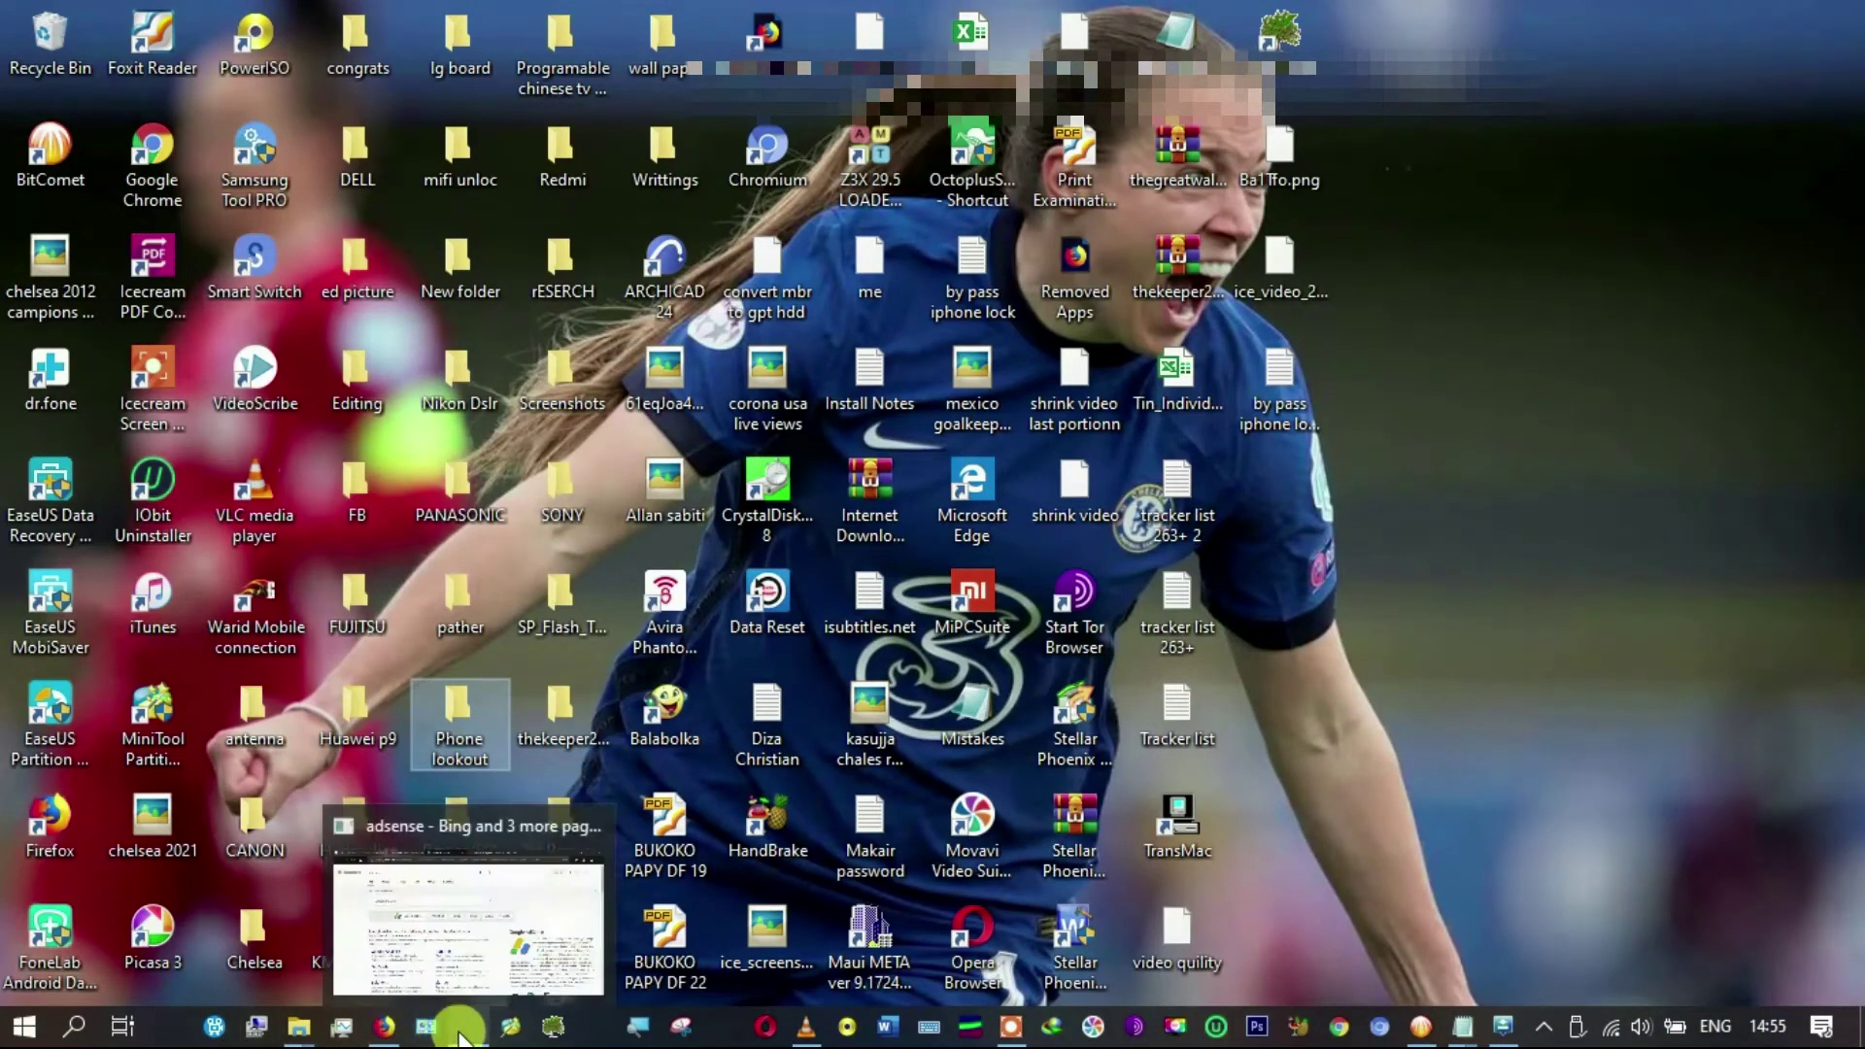
left_click(480, 917)
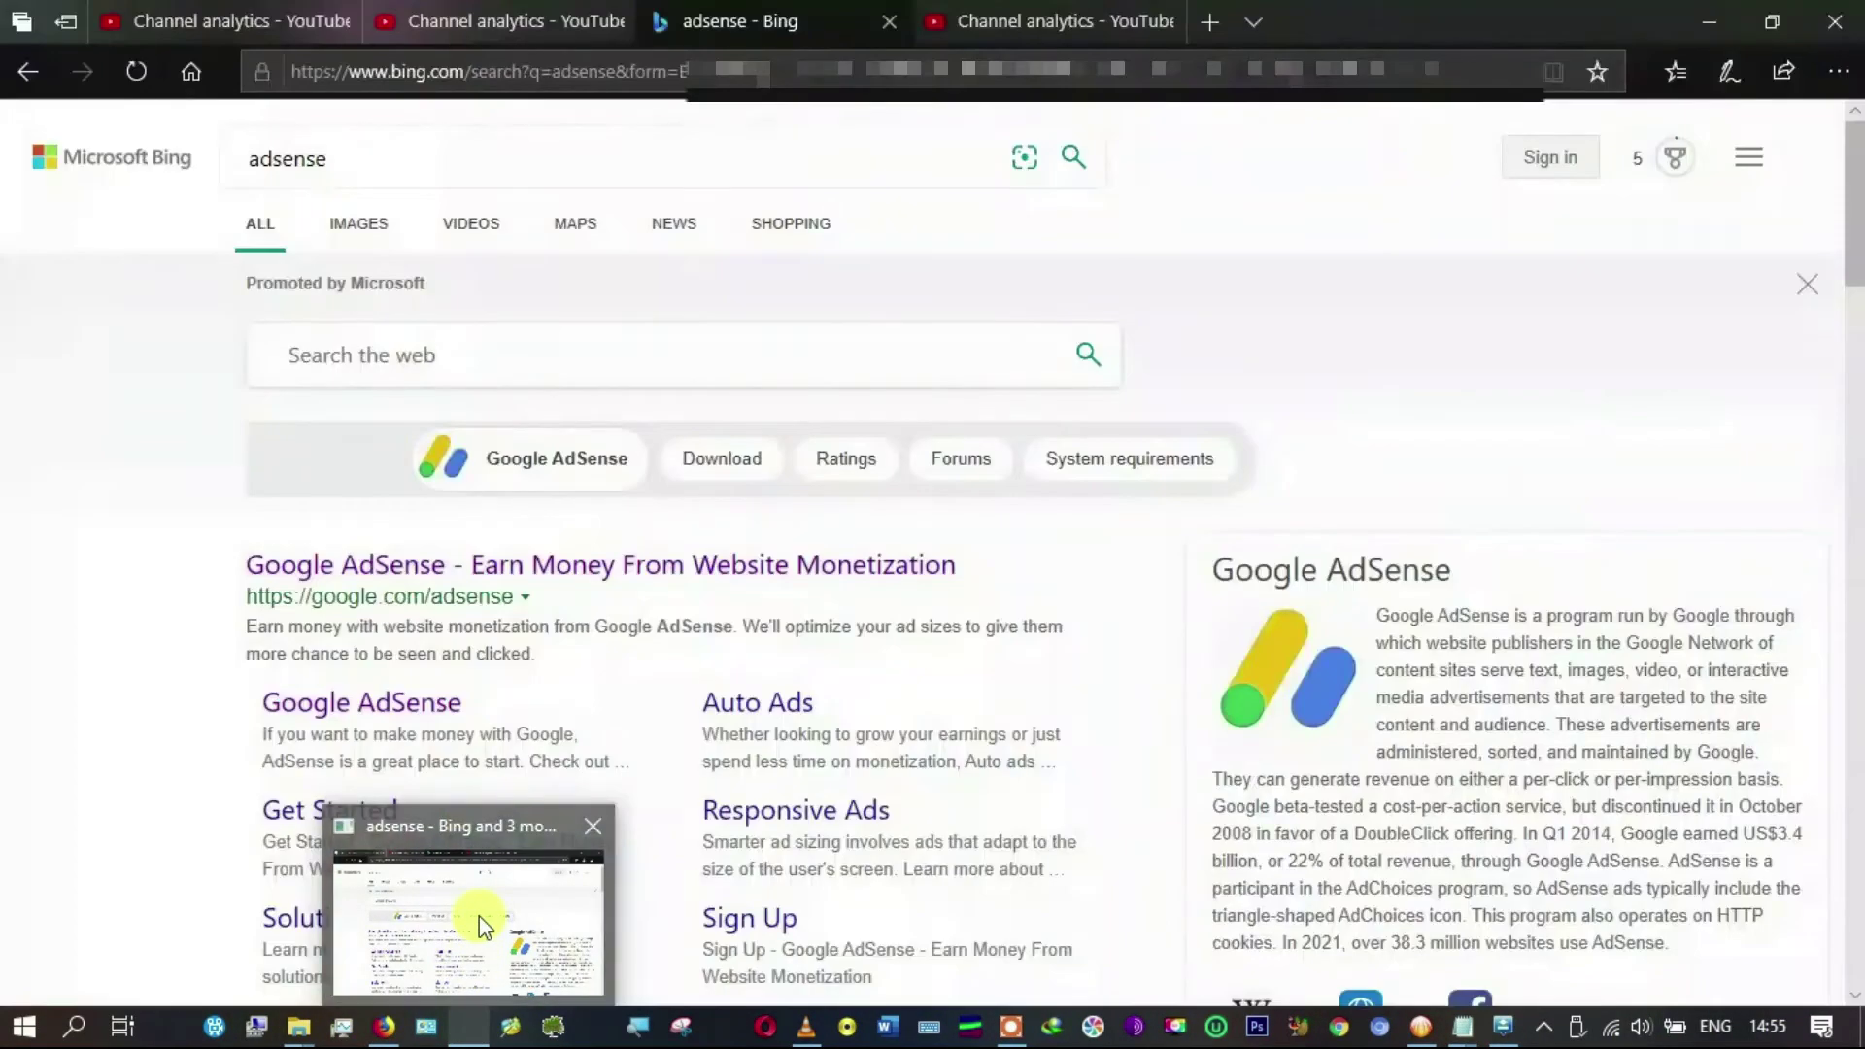
left_click(517, 21)
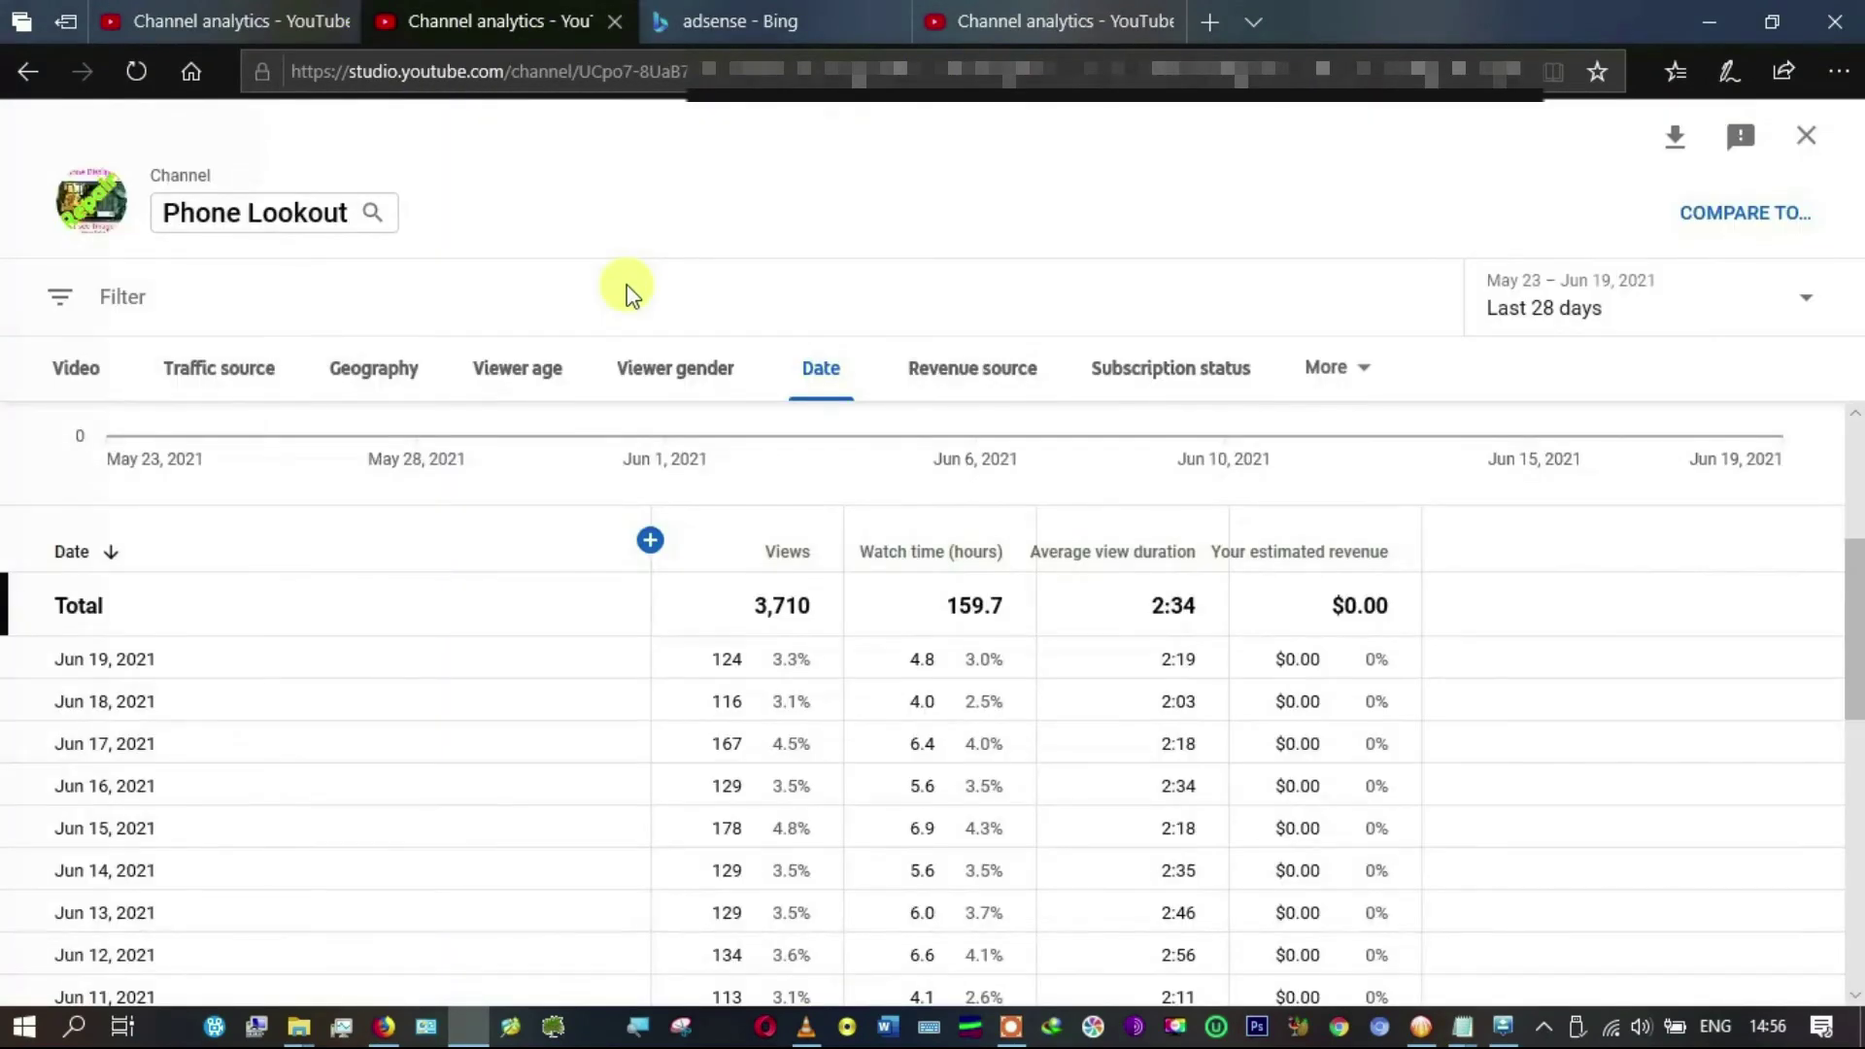
left_click(1074, 18)
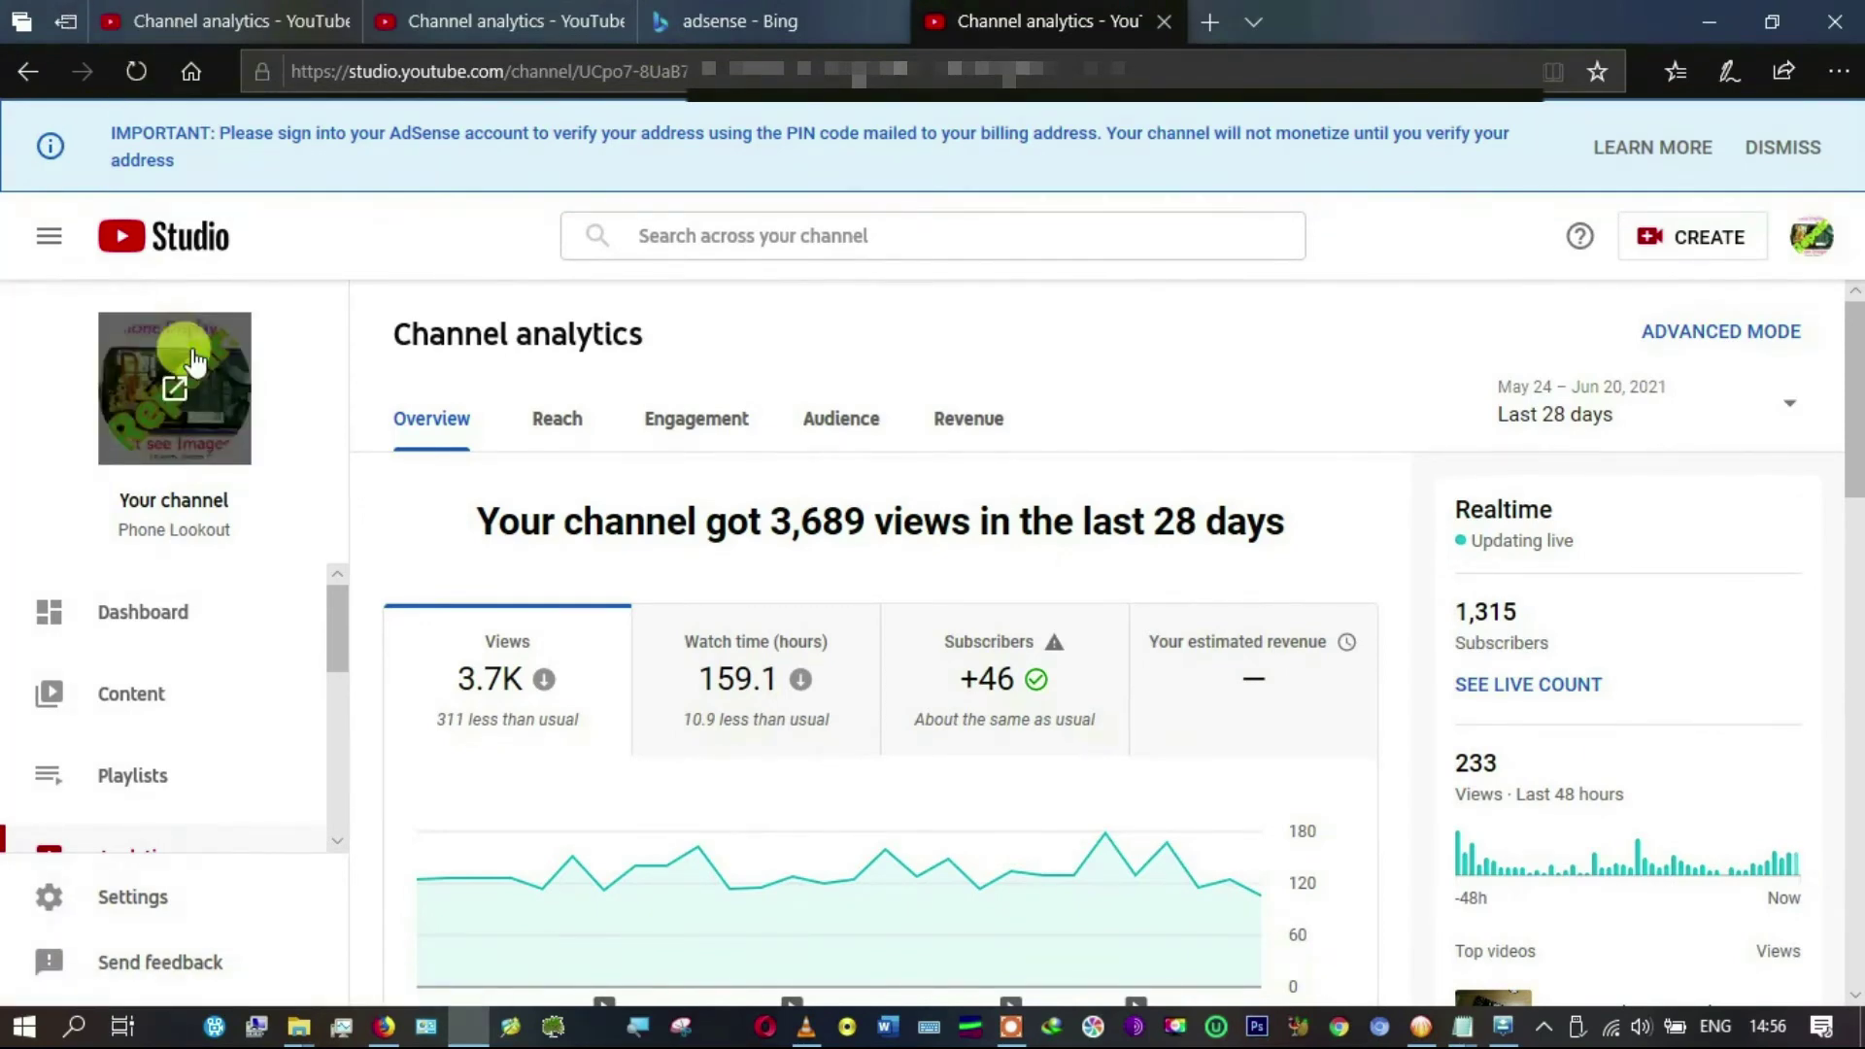
left_click(141, 68)
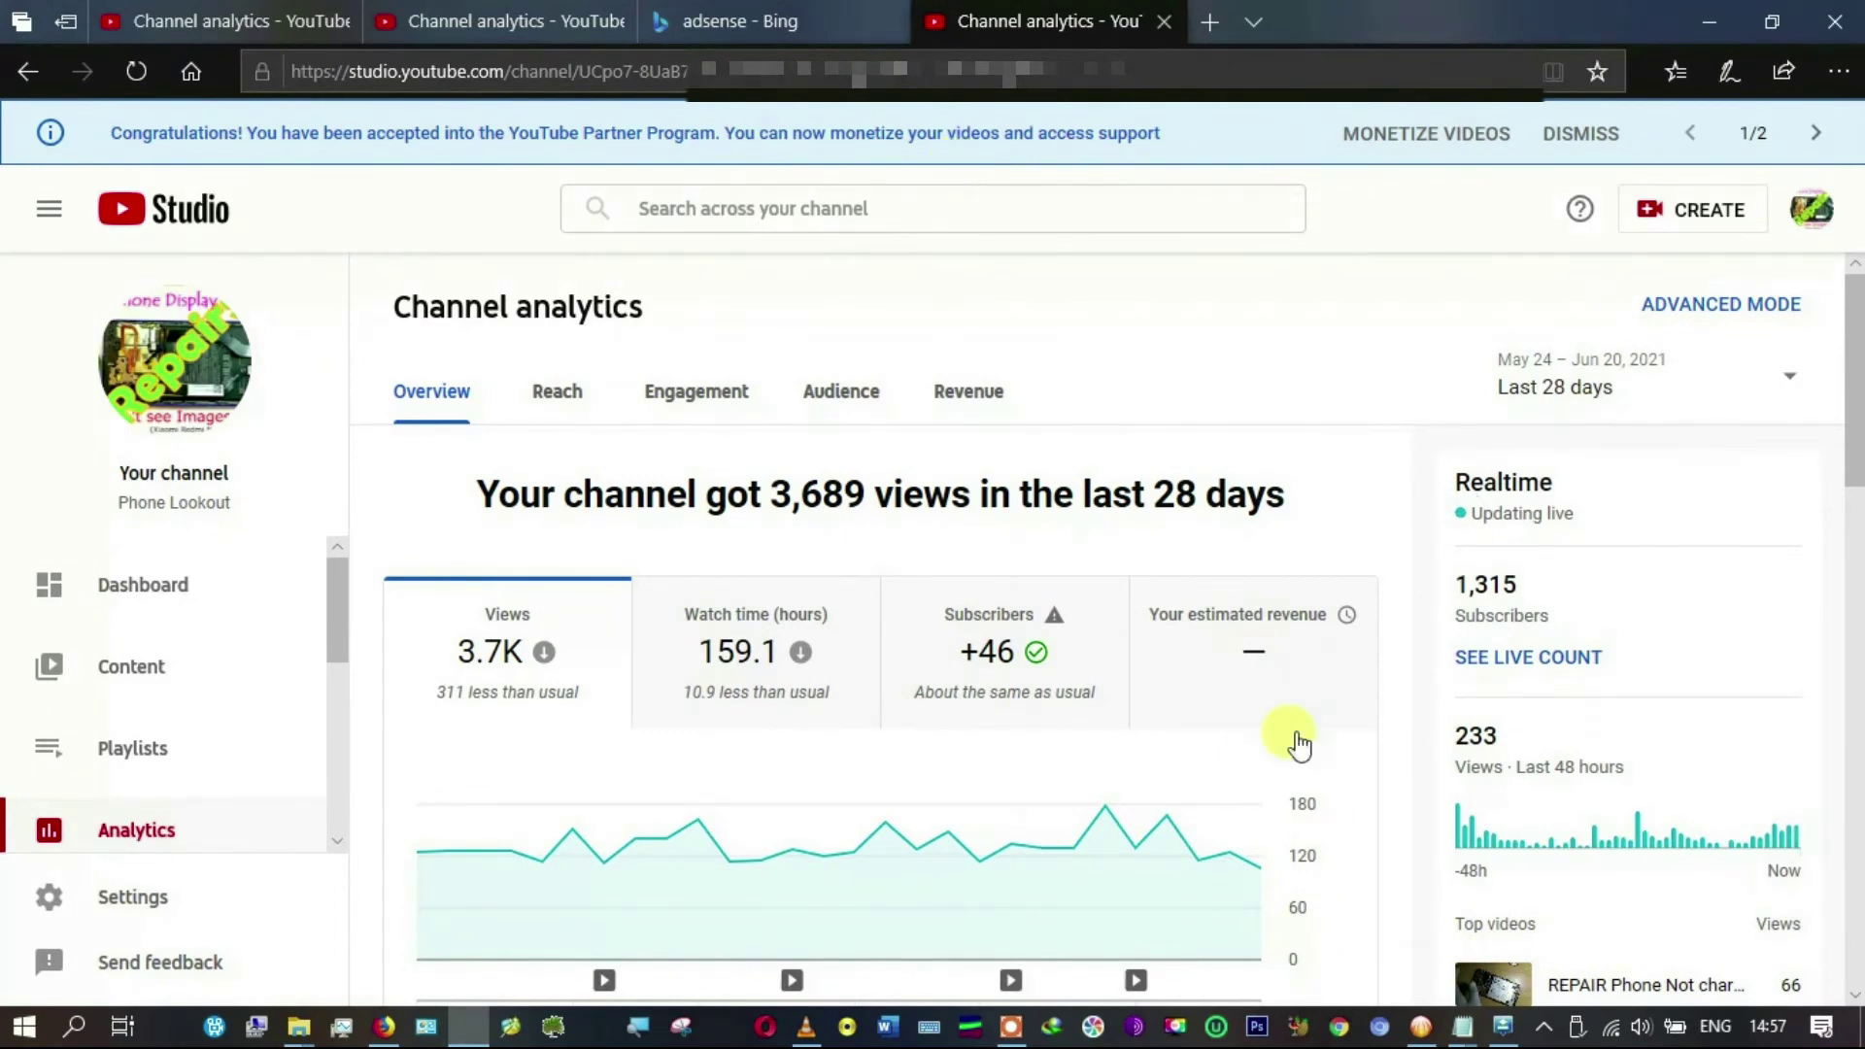
Step: Reload Channel analytics so the YouTube Partner Program acceptance notice appears
mouse_move(1420, 1026)
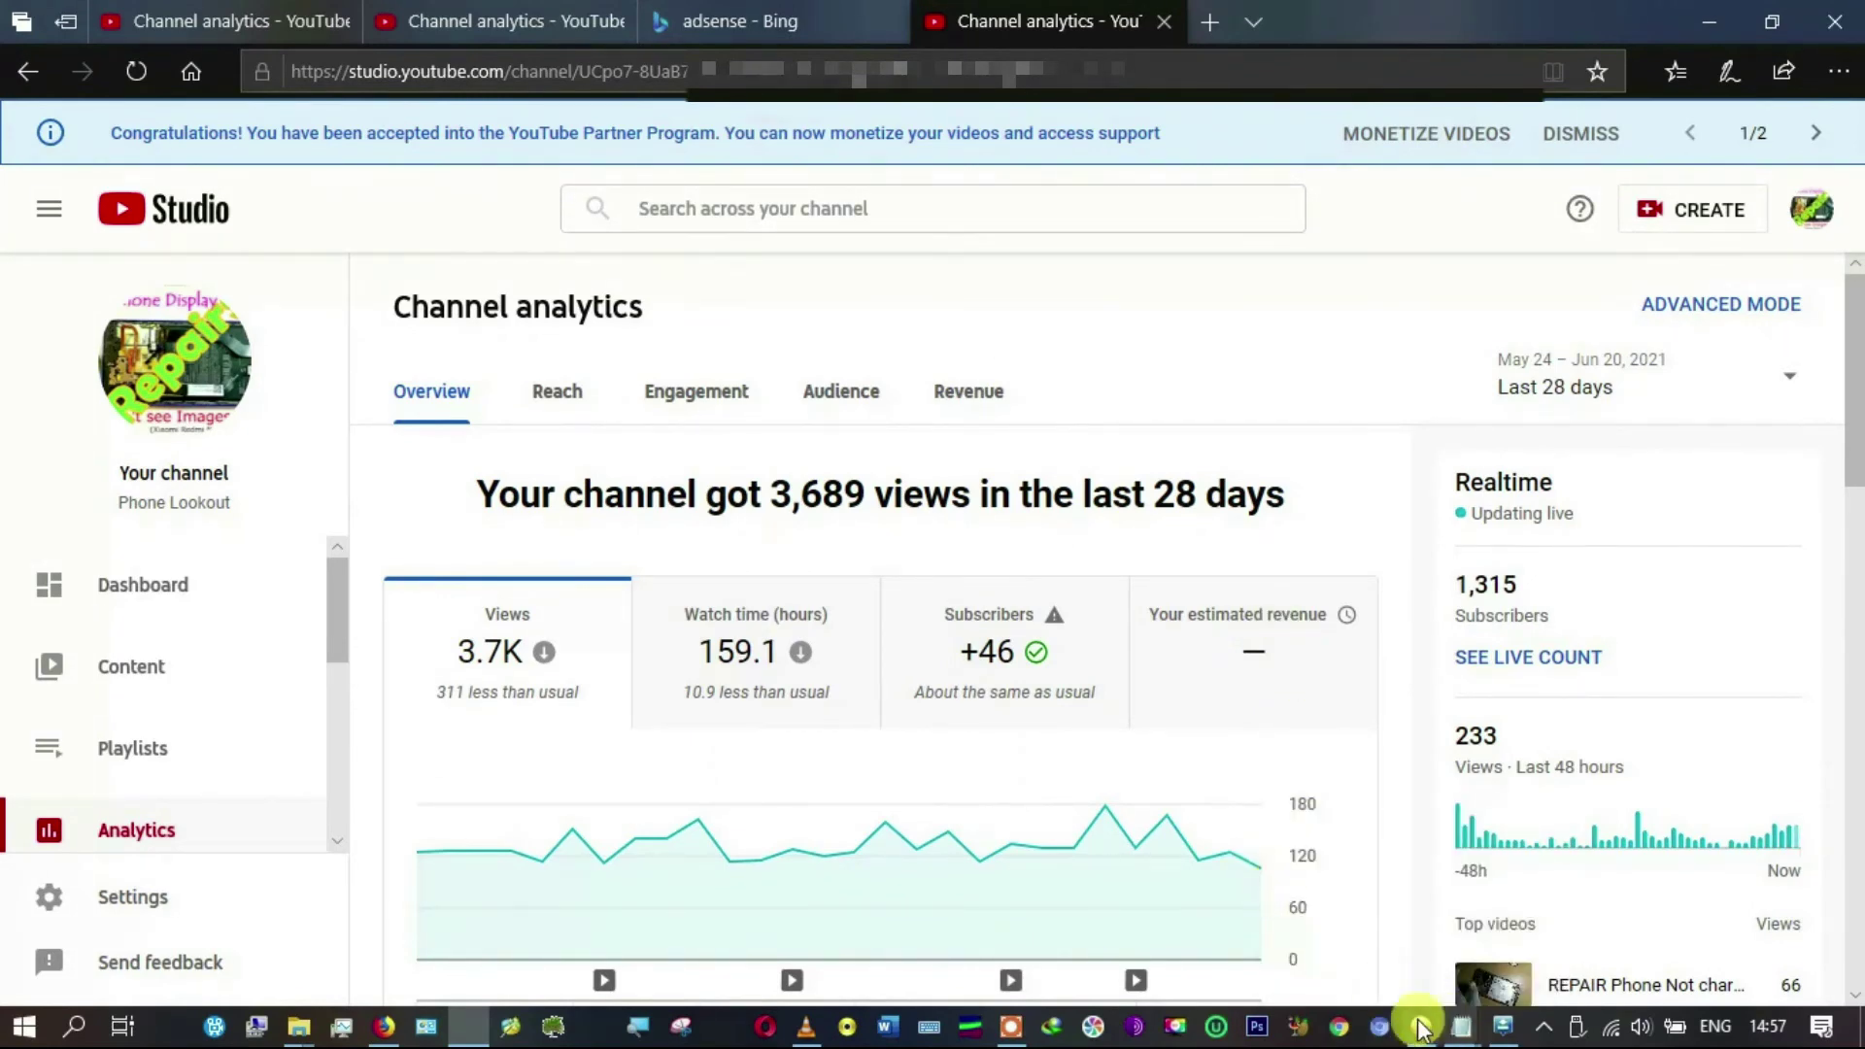
left_click(1010, 1026)
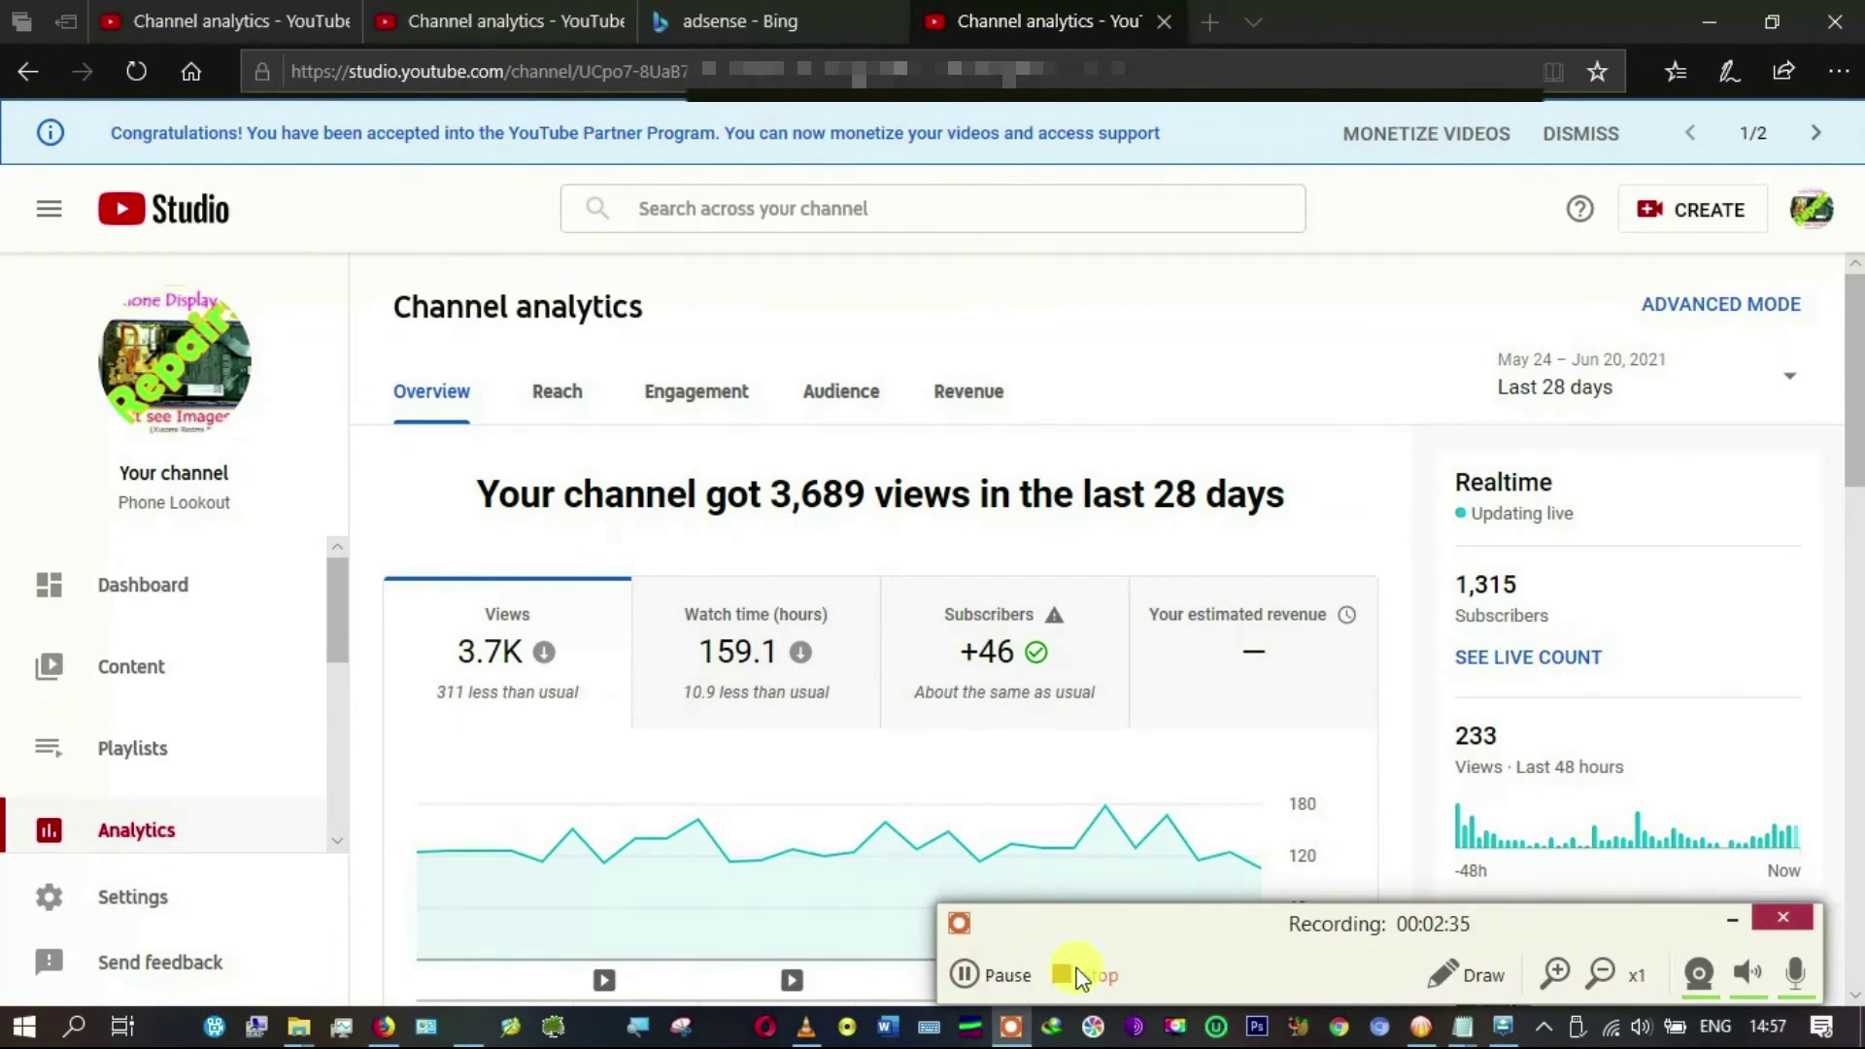
Step: Open a new Edge tab and load the 'Channel analytics - YouTube Studio' top site
left_click(1078, 976)
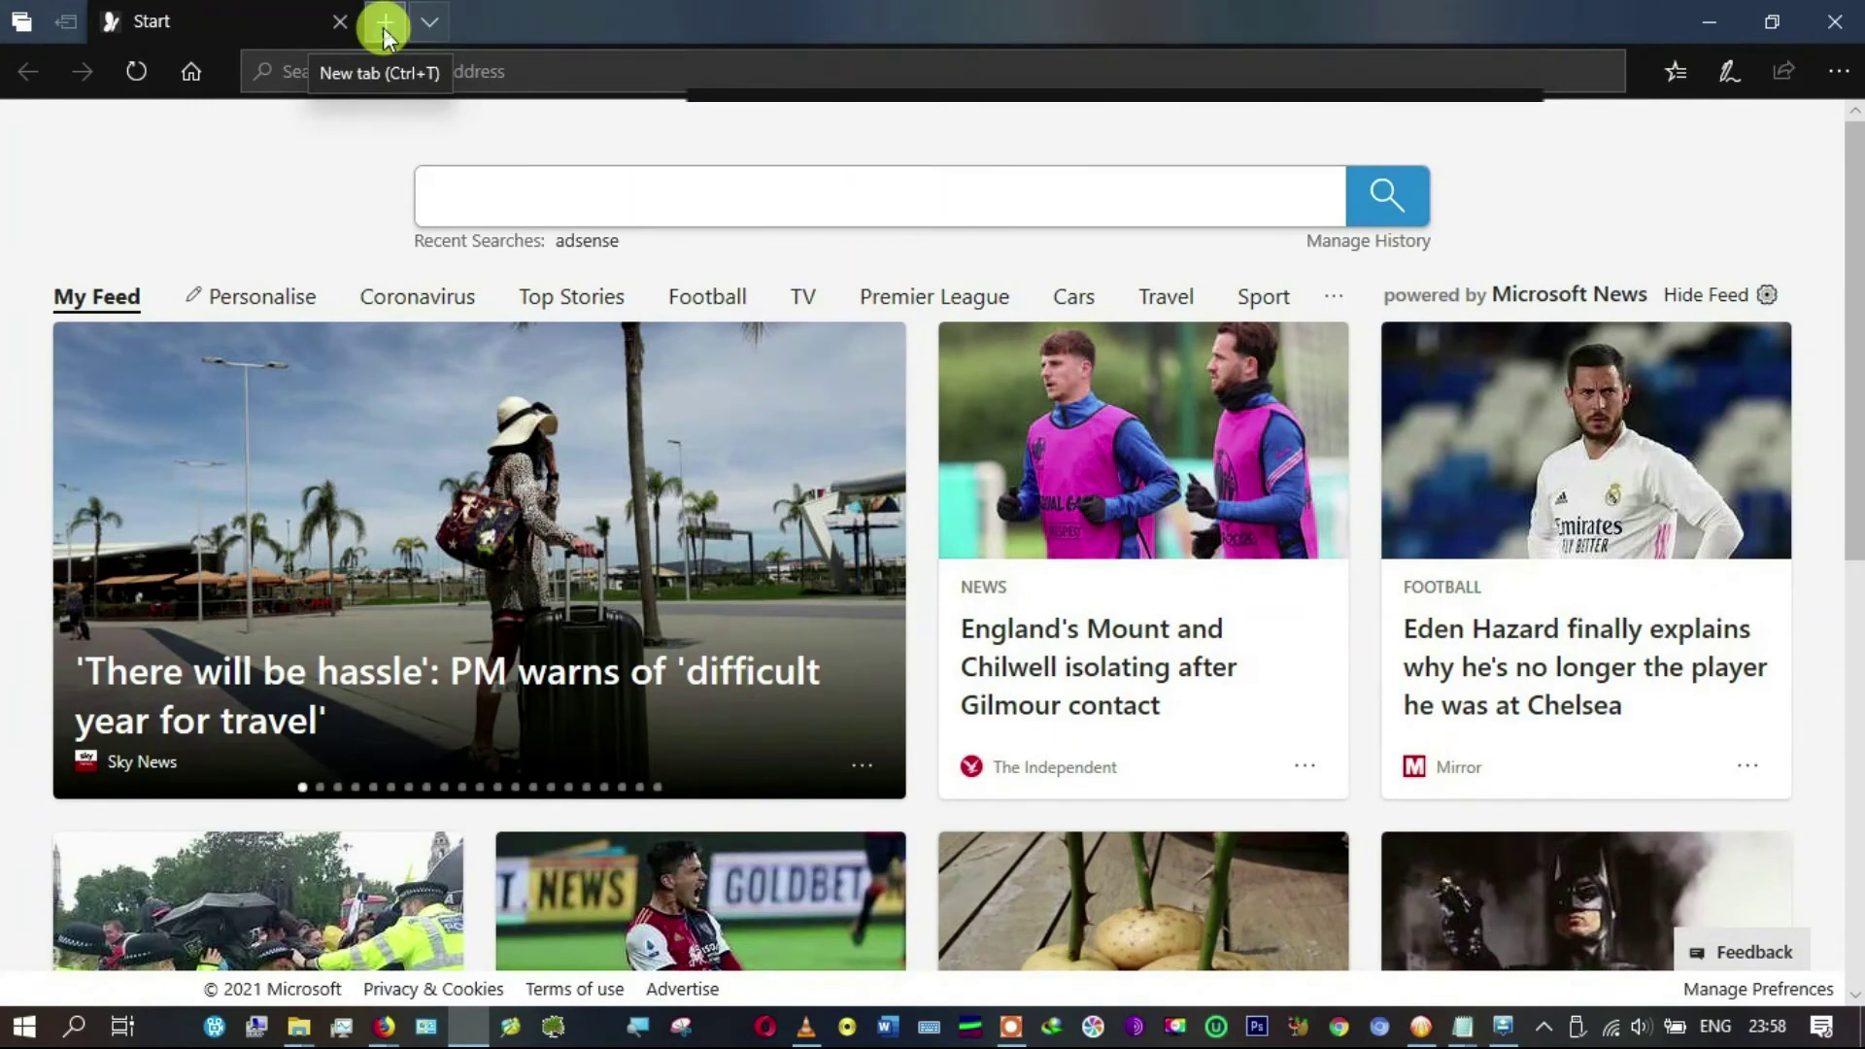
left_click(383, 28)
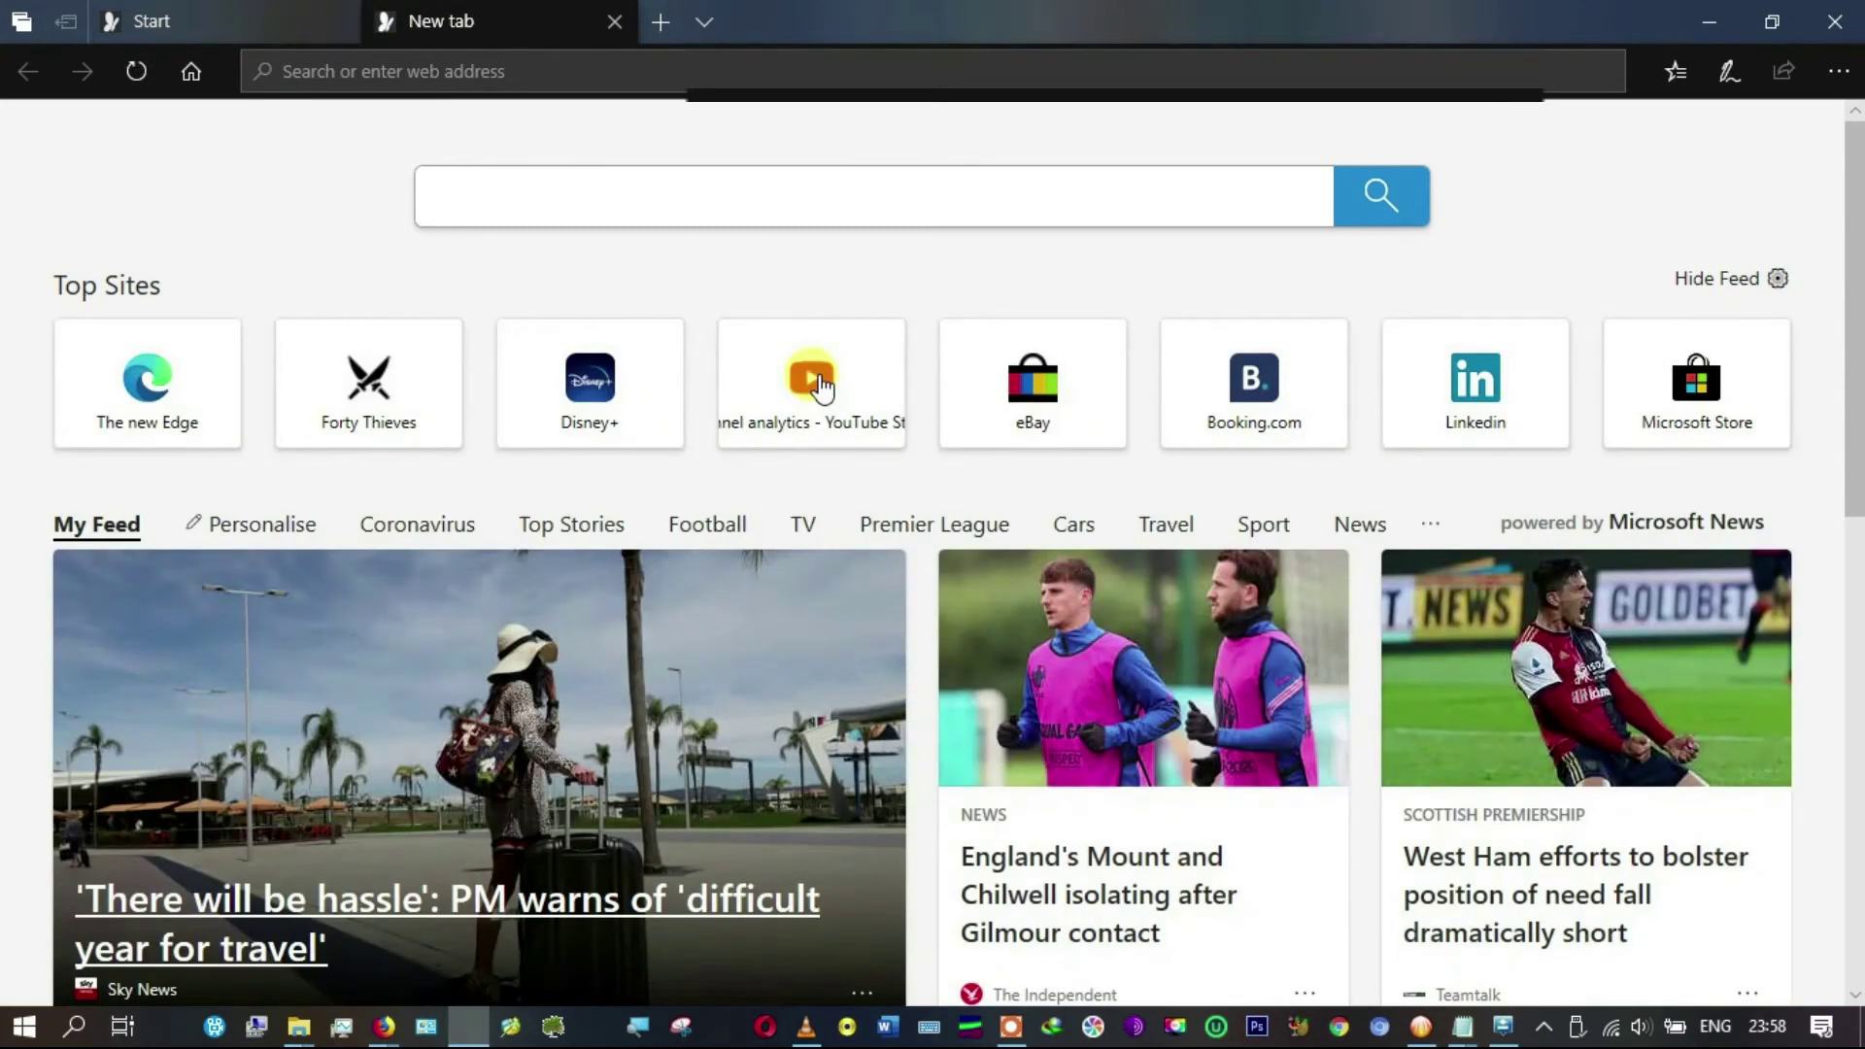
left_click(839, 419)
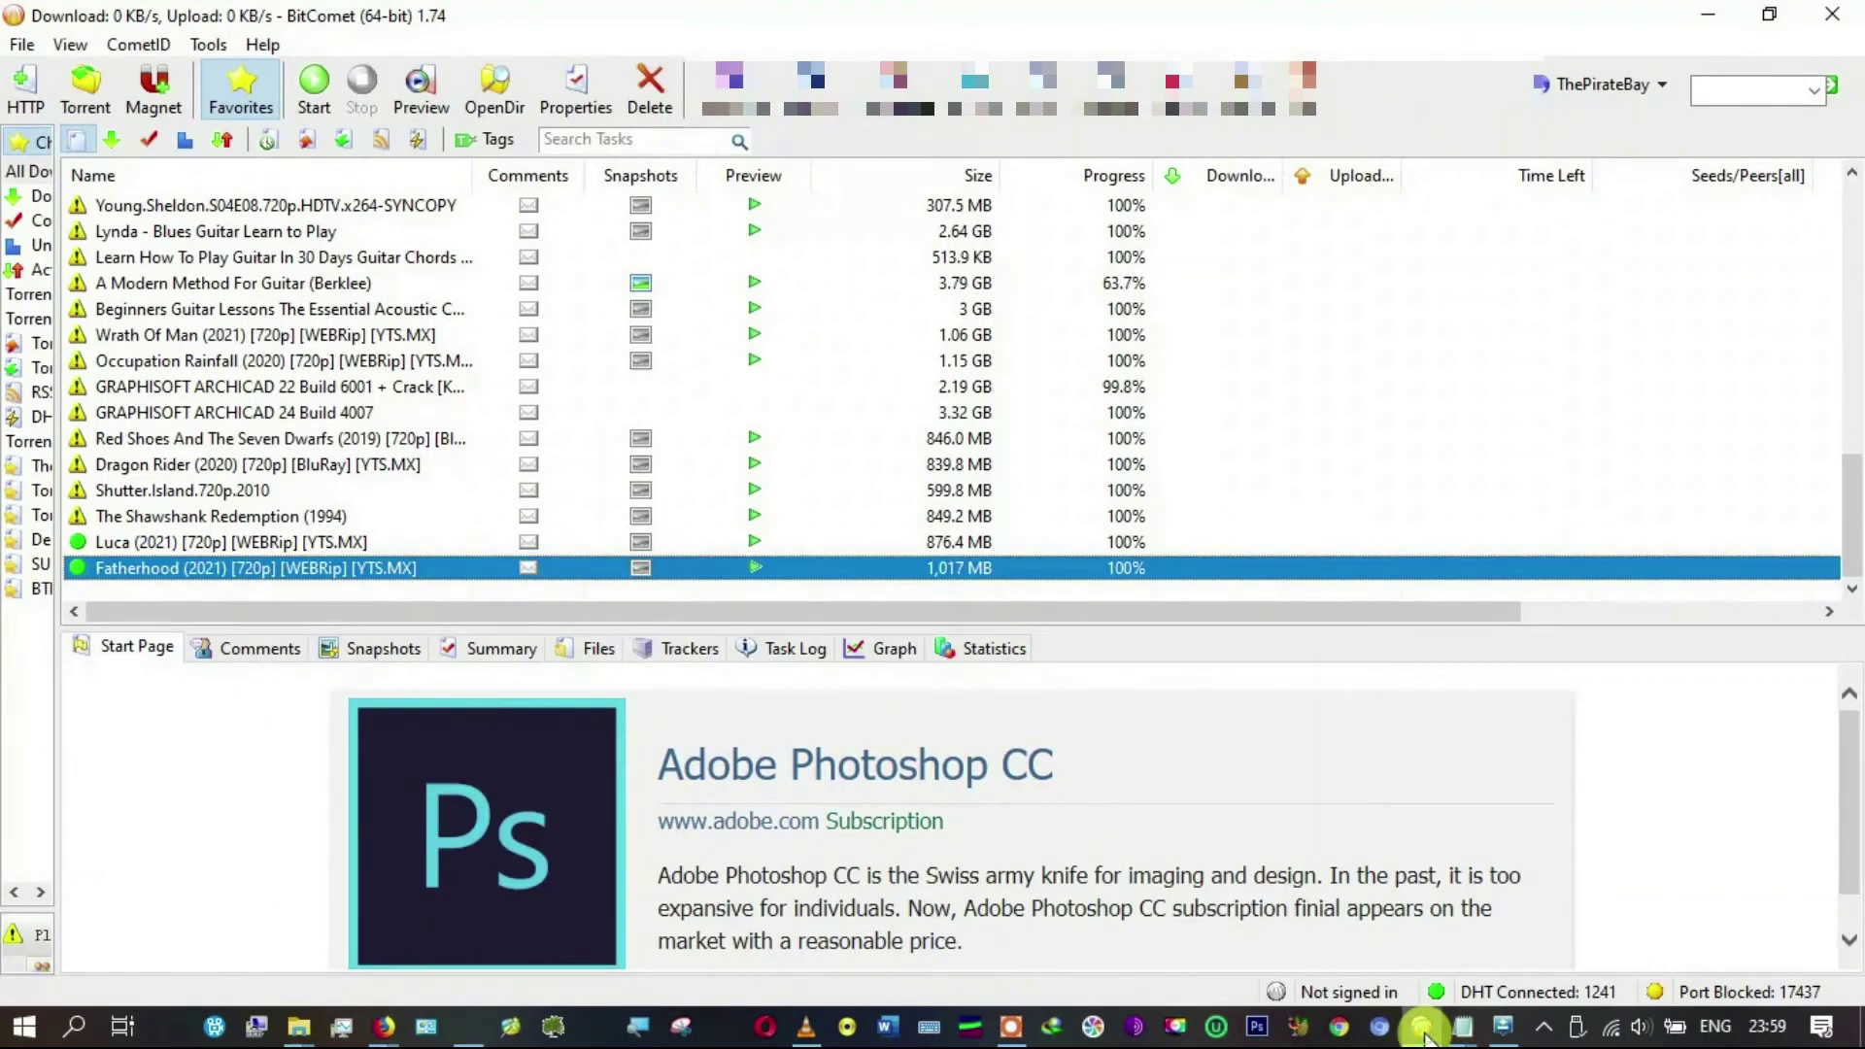
Step: Minimise BitComet, search YouTube for 'phone lookout' and open 'How to REPAIR a Smartphone NOT CHARGING'
left_click(1717, 16)
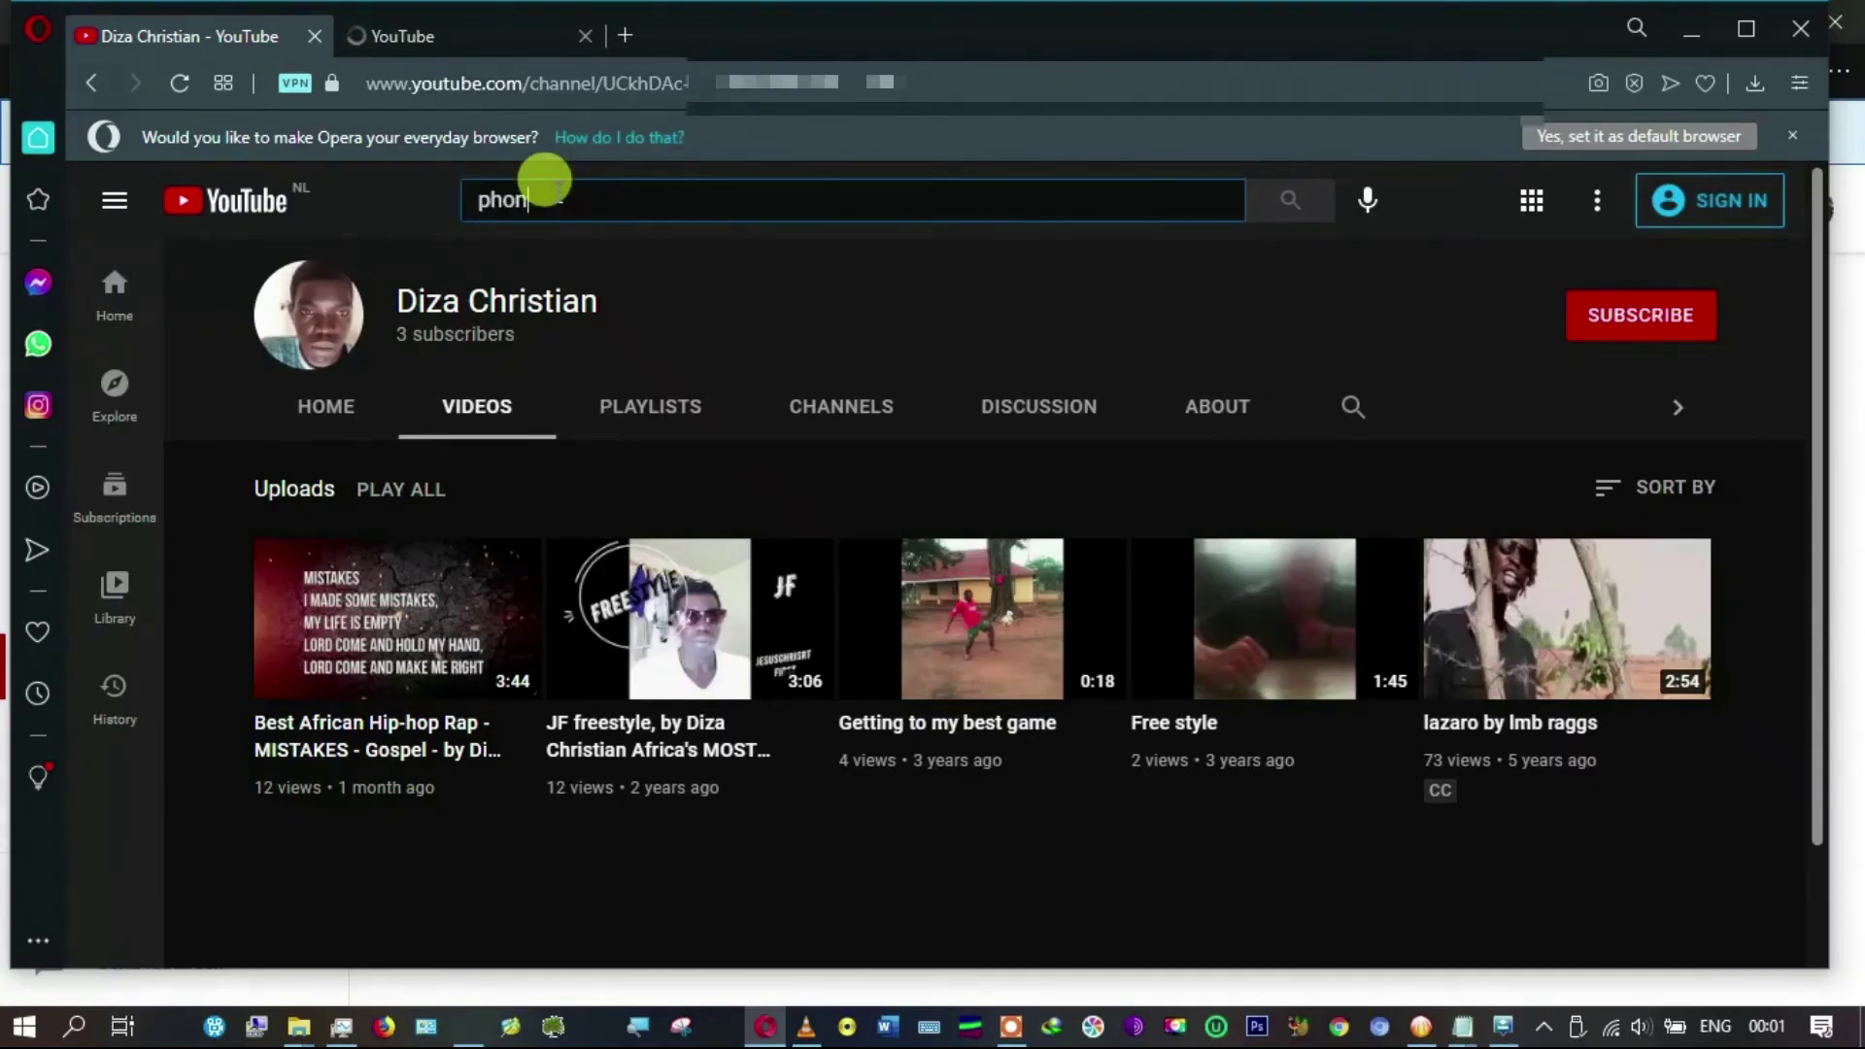
type("lookout")
key("Return")
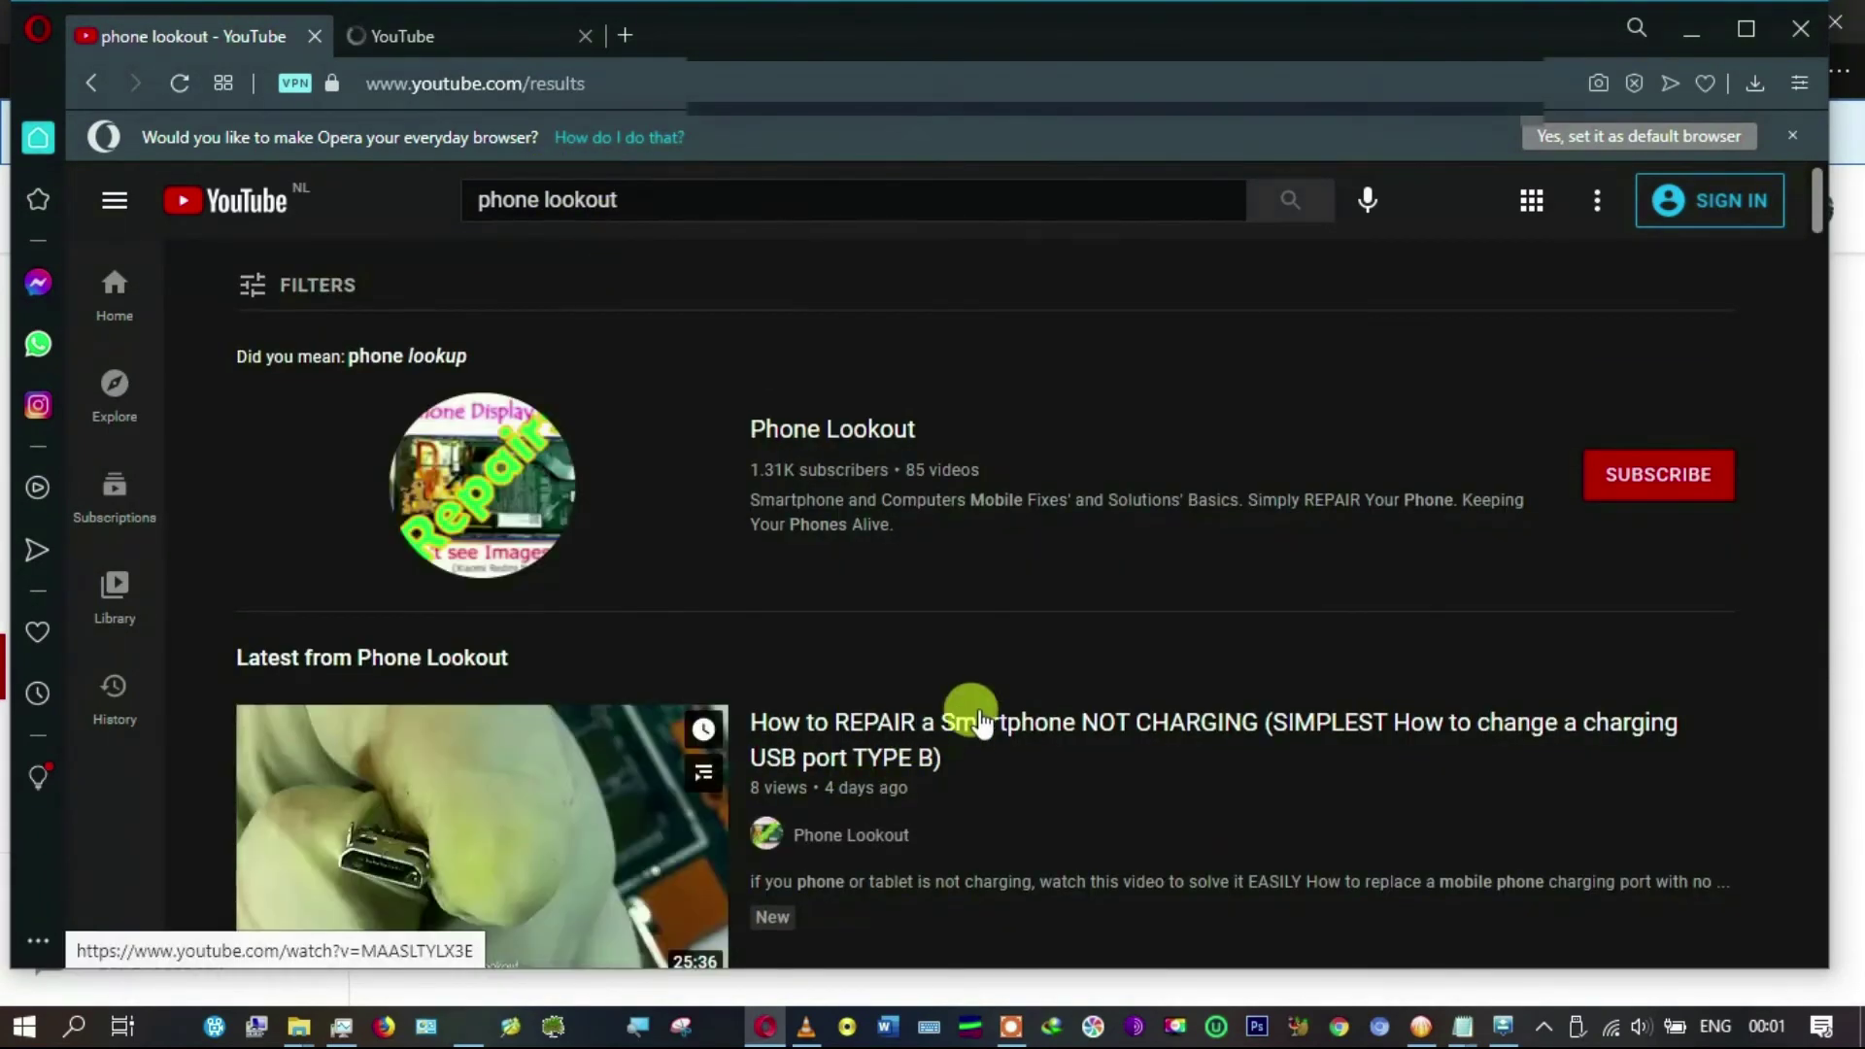
left_click(975, 727)
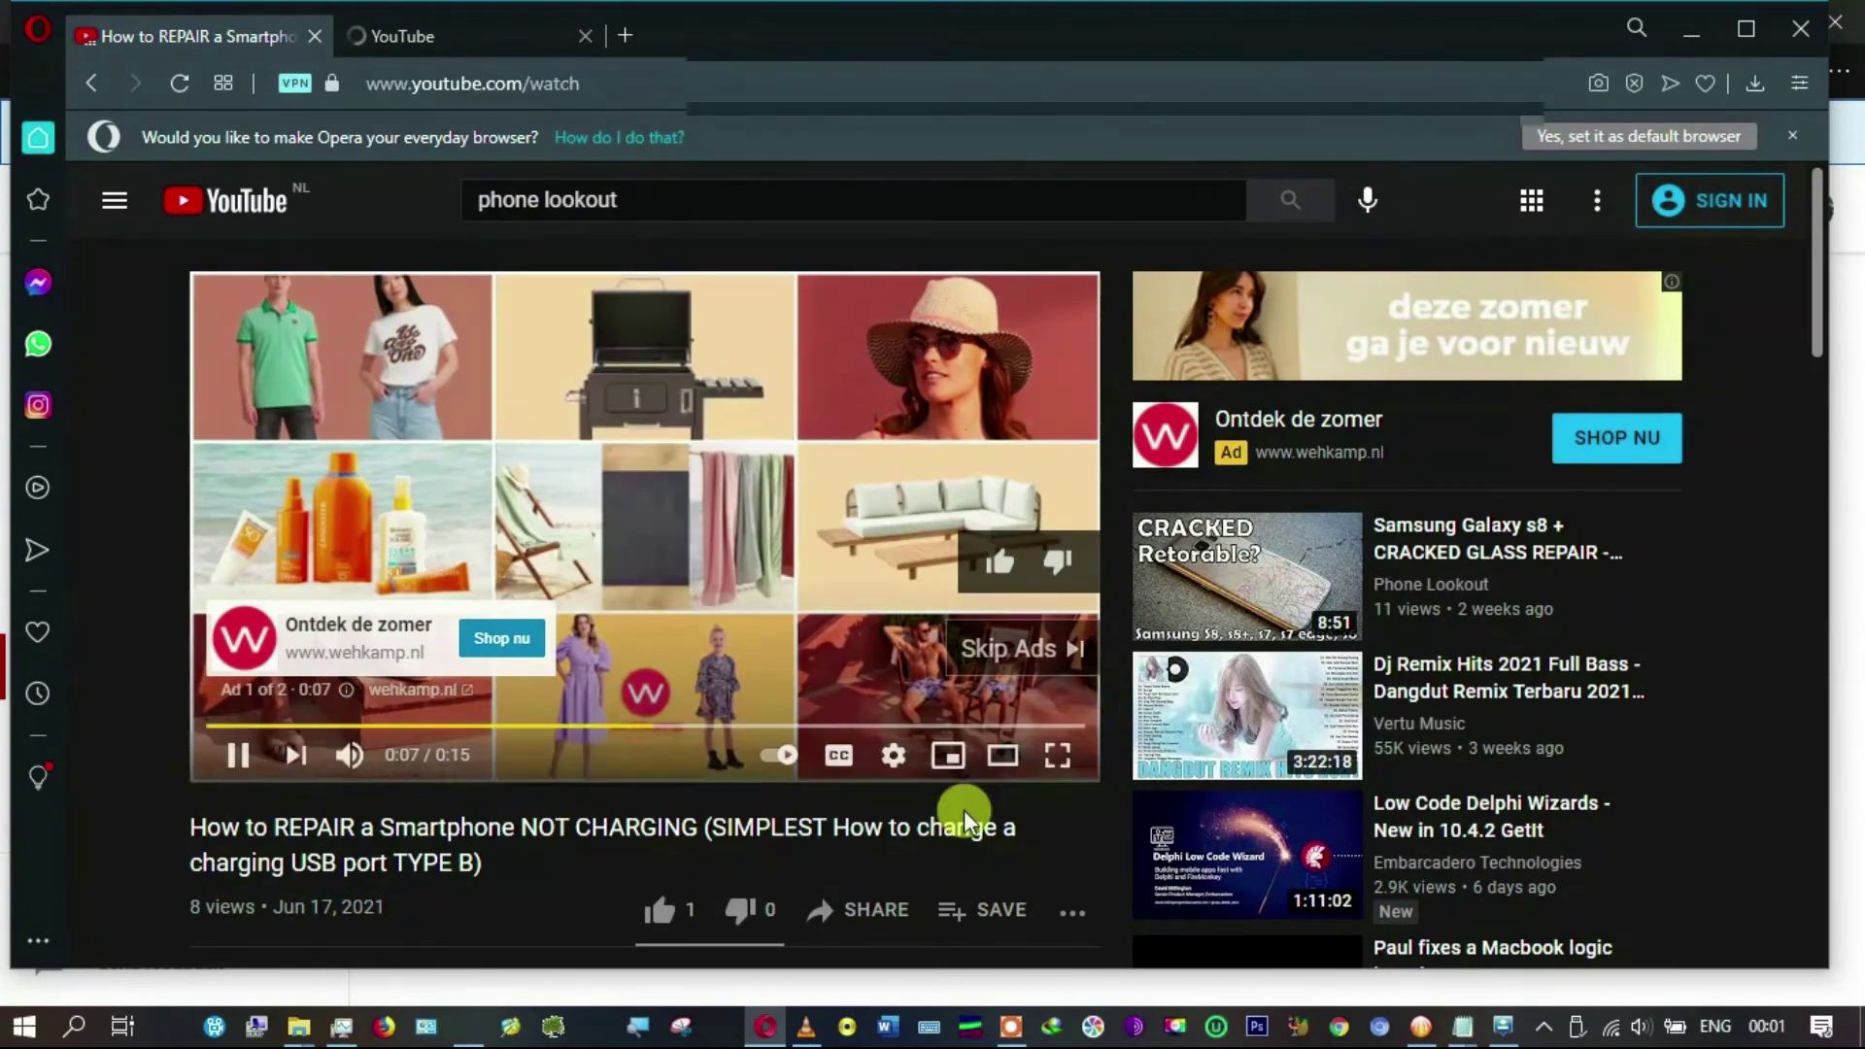
Step: Skip the pre-roll ads and dismiss the YouTube Premium trial offer so the 25:35 video plays
left_click(993, 657)
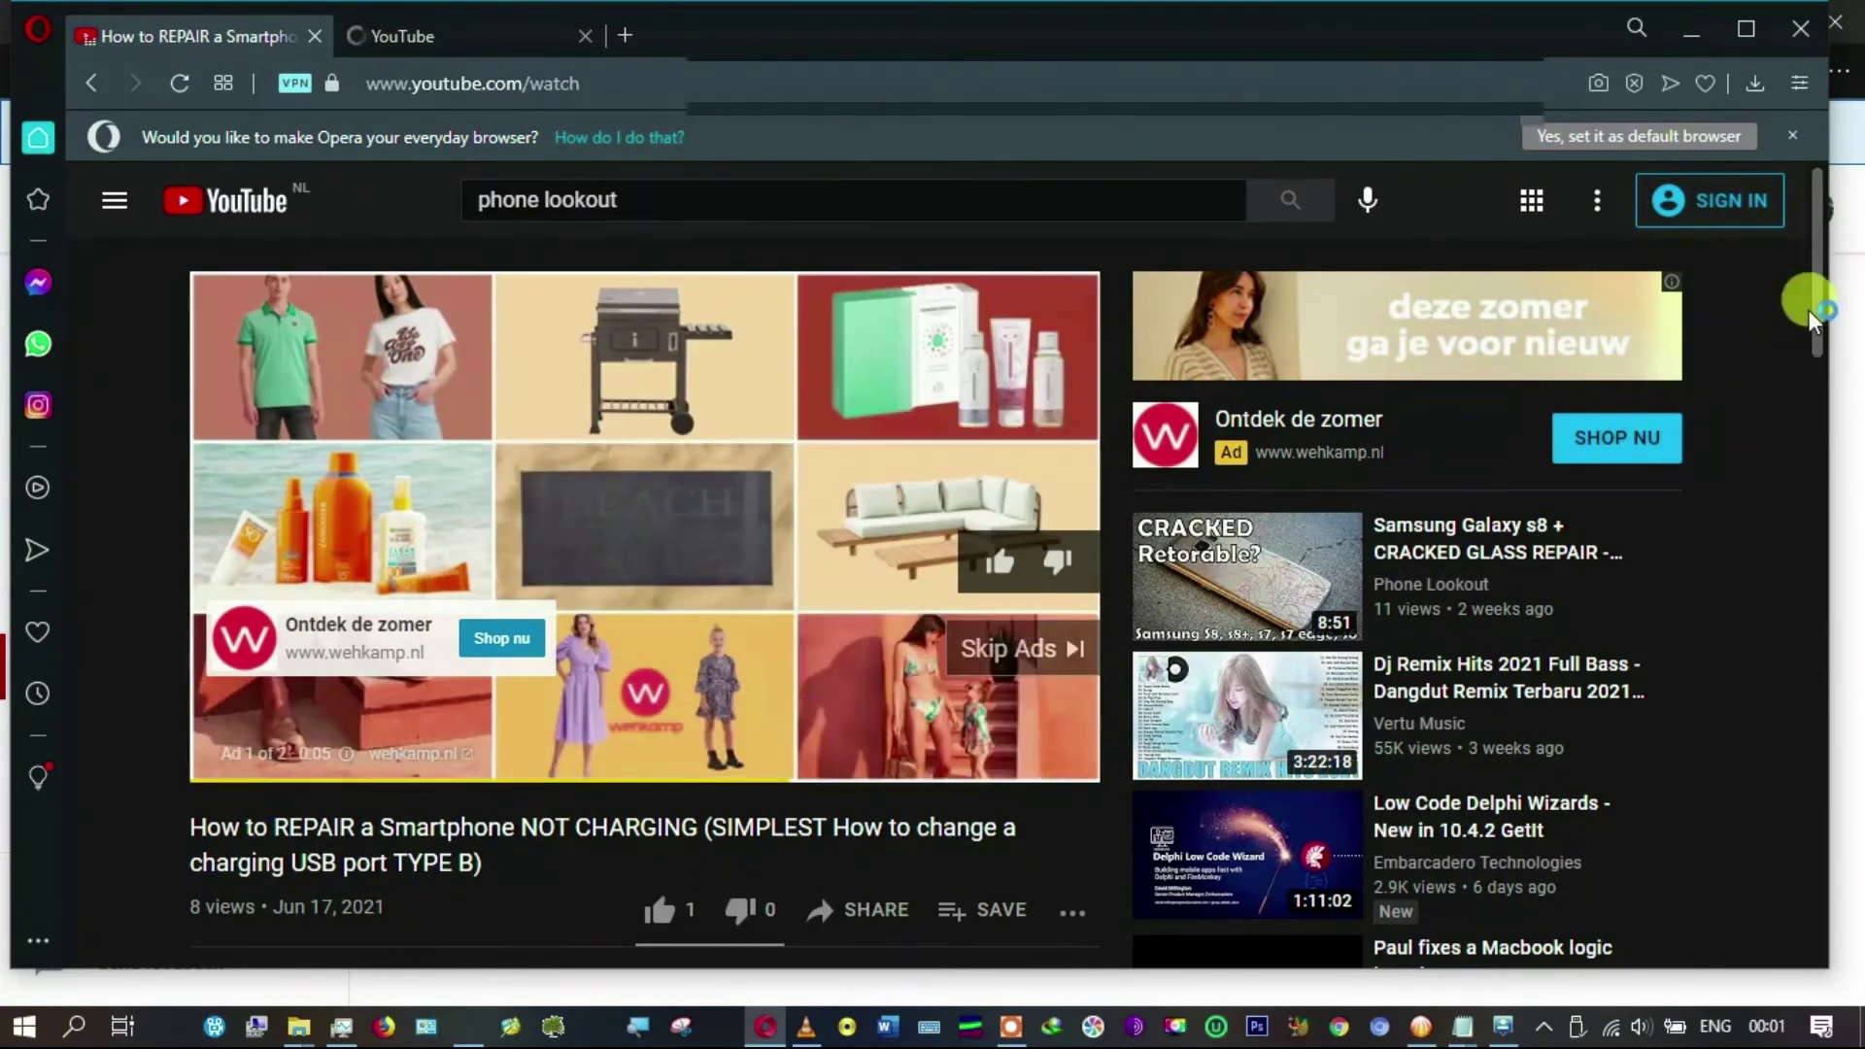
left_click_drag(1819, 320, 1811, 390)
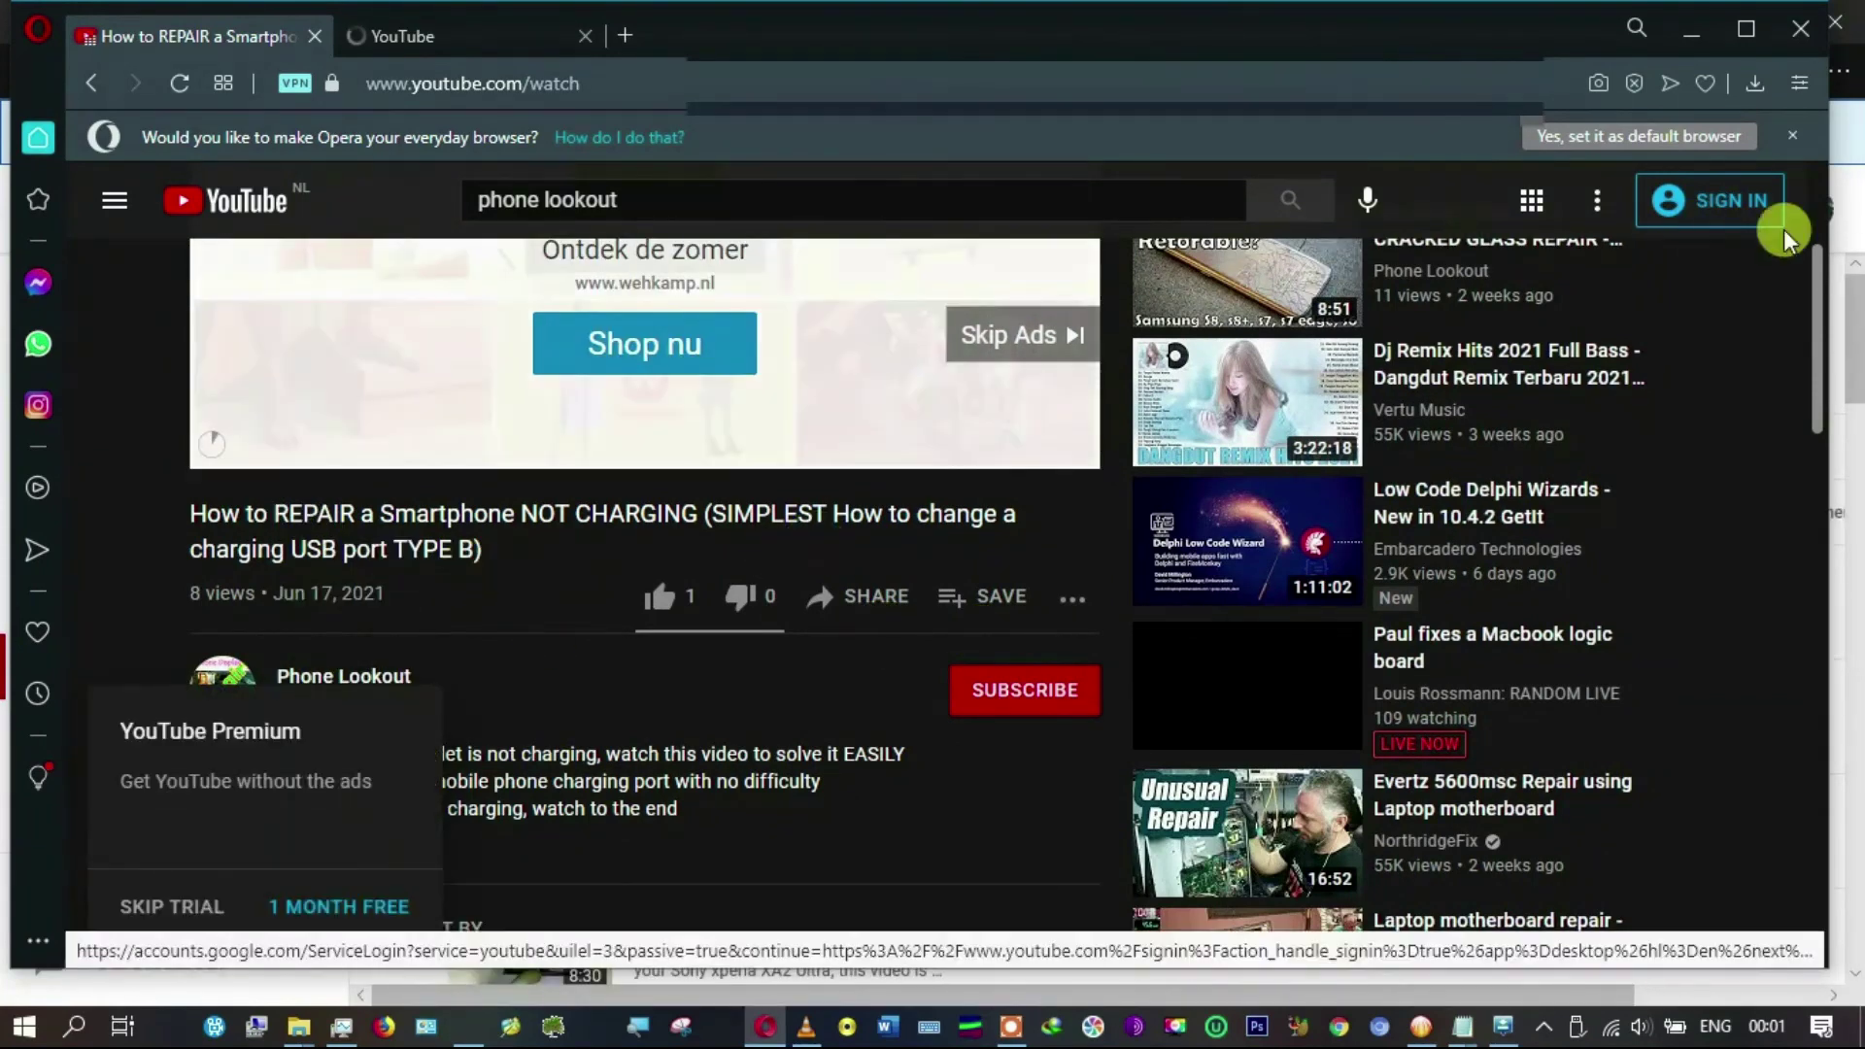
left_click_drag(1820, 330, 1812, 243)
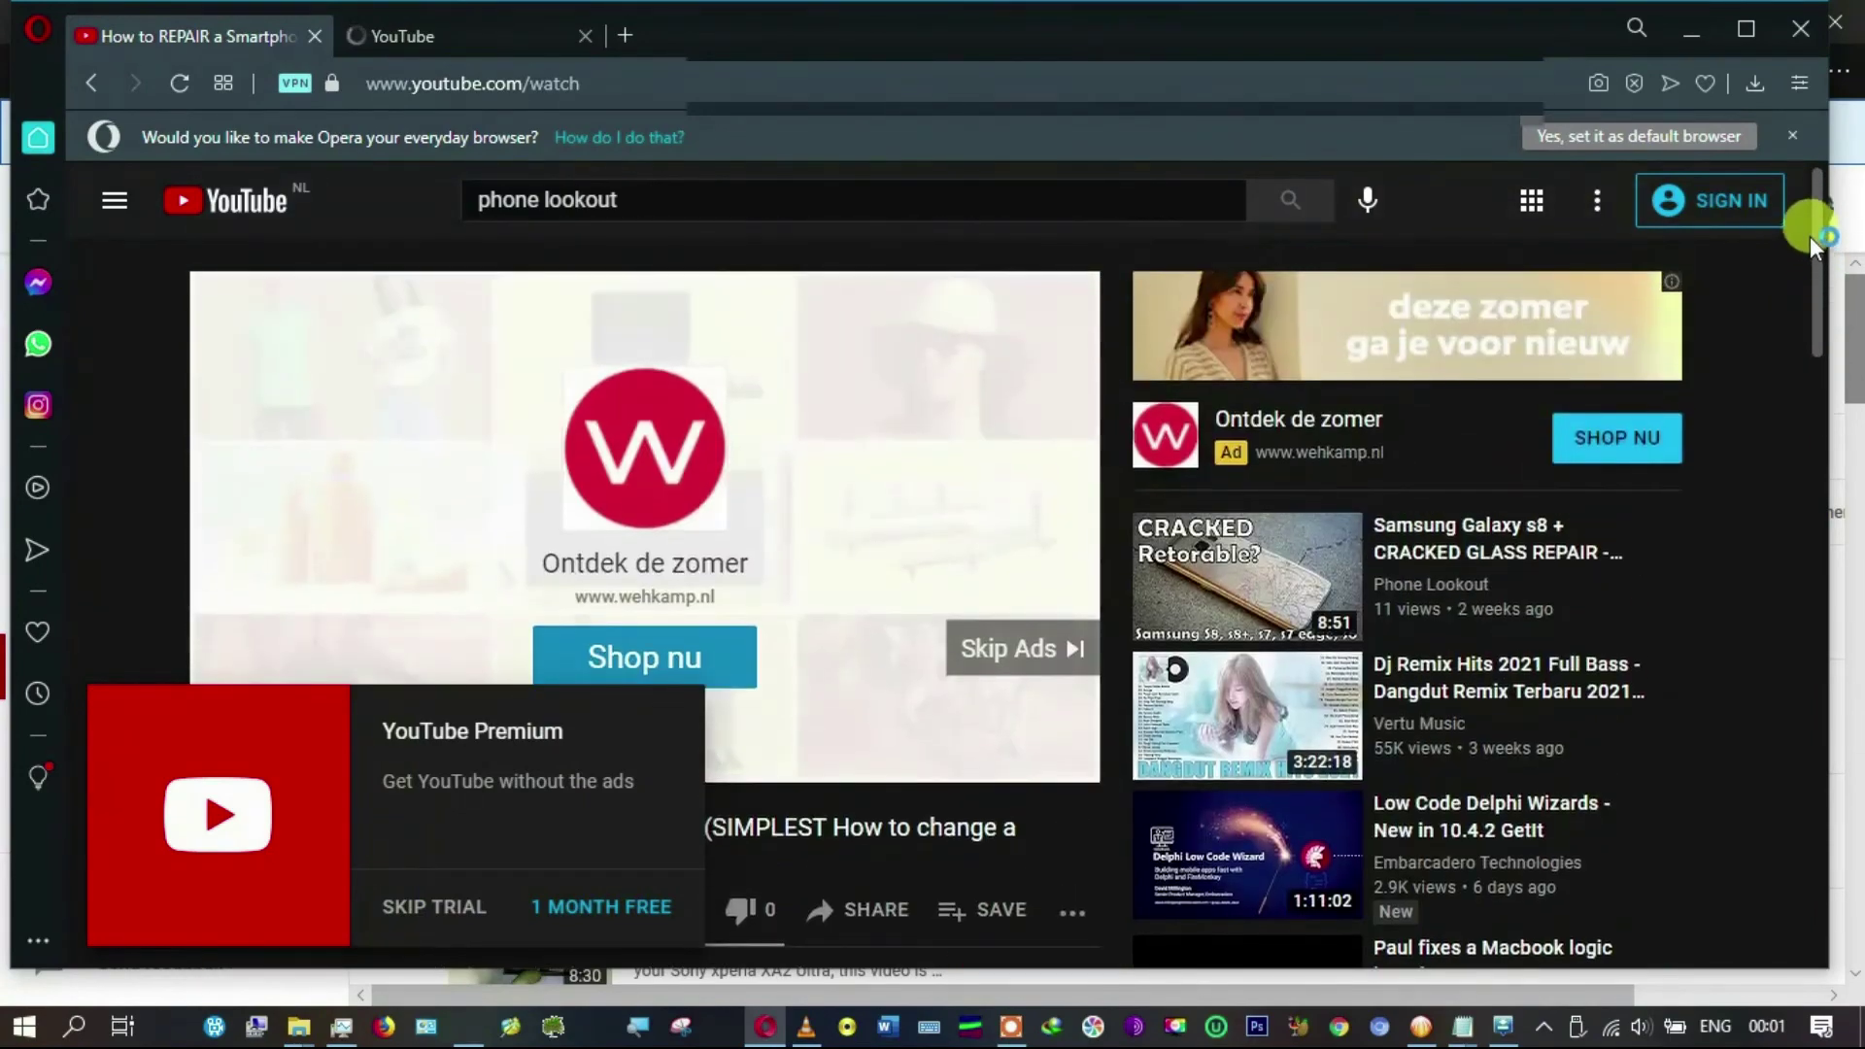
left_click(423, 907)
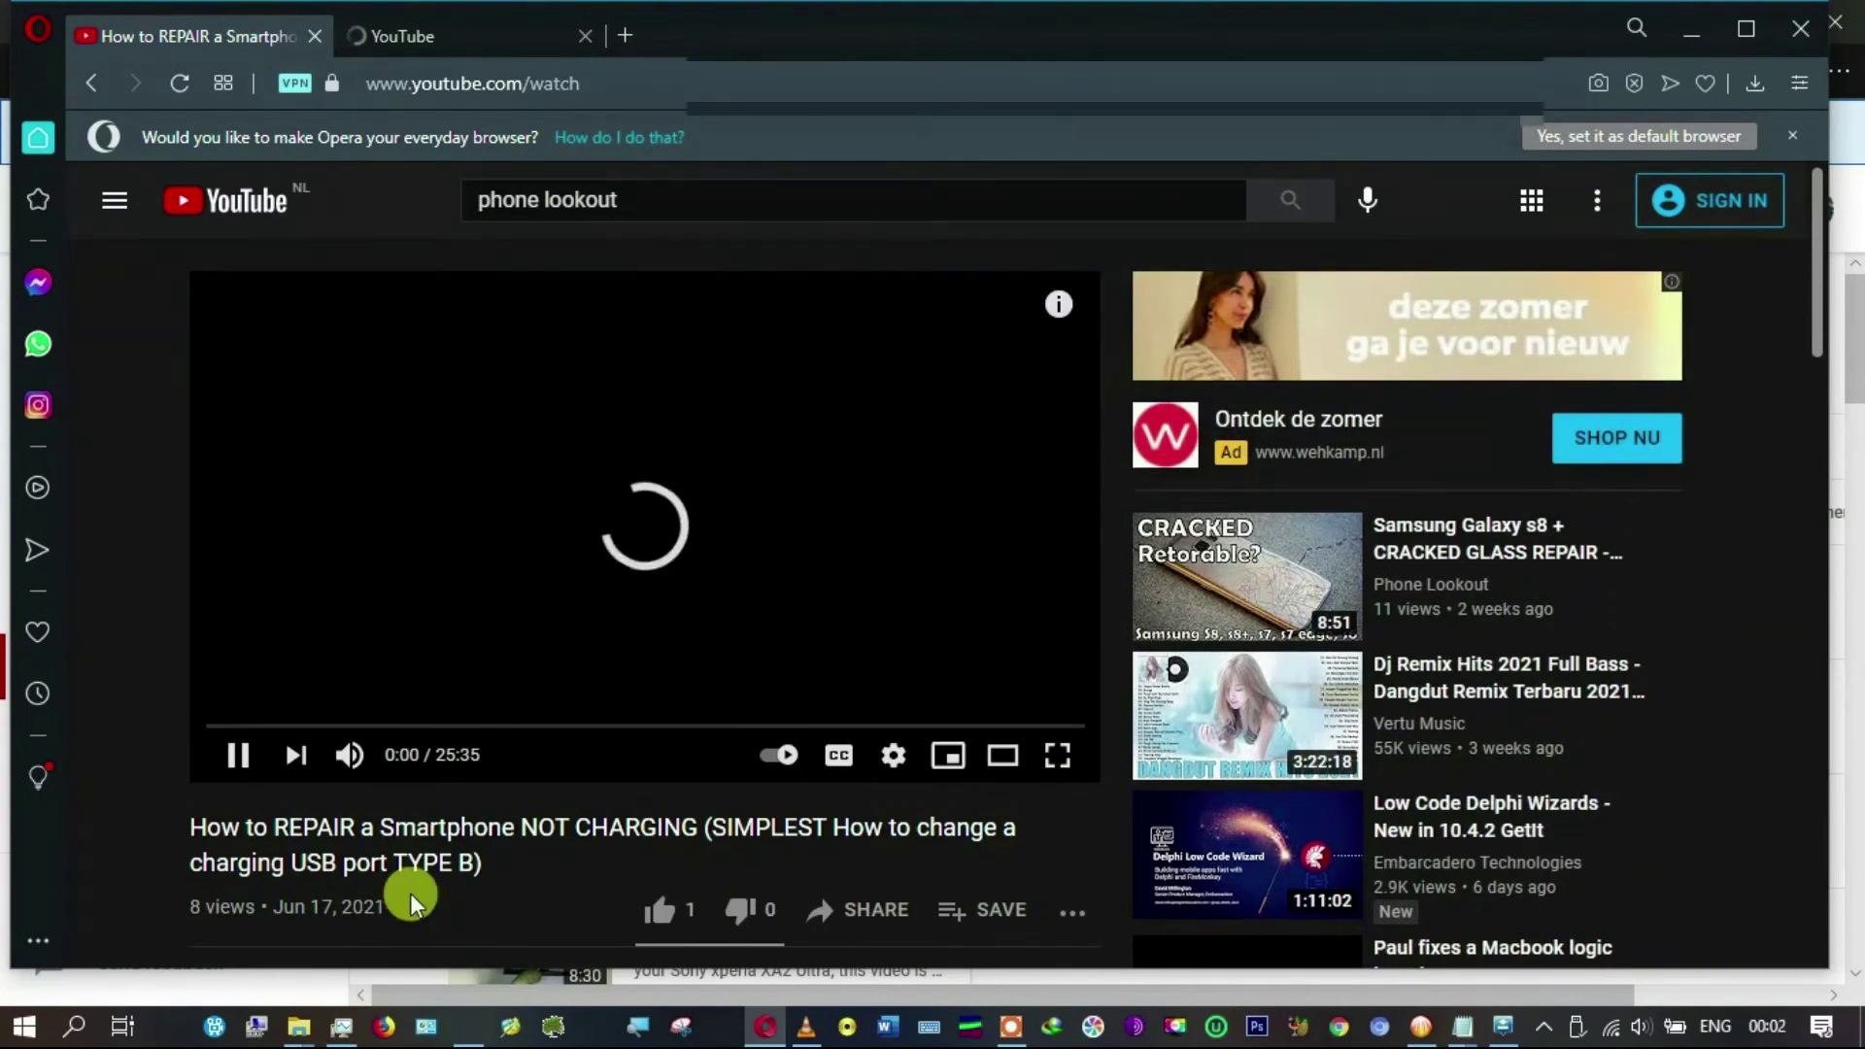
Step: Return to Channel content and open Video details for the Samsung Galaxy s8 cracked-glass repair video
left_click(457, 1028)
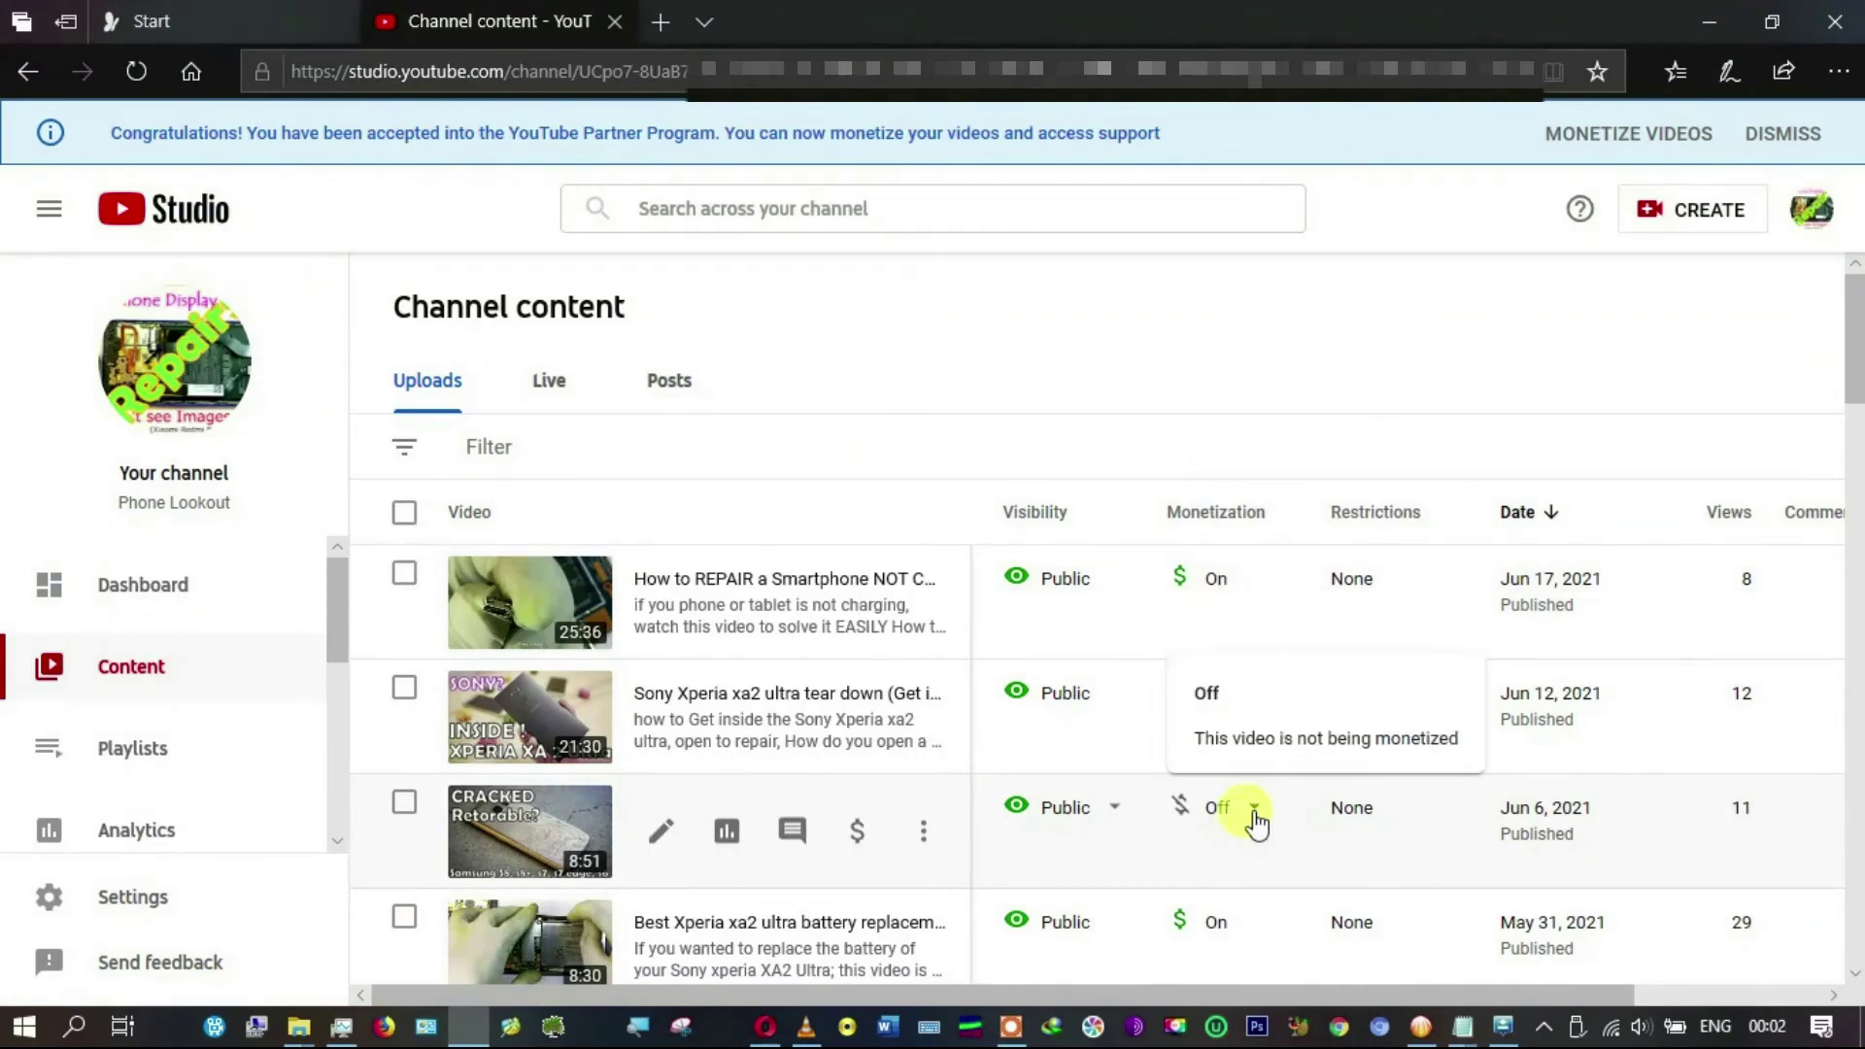
left_click(664, 842)
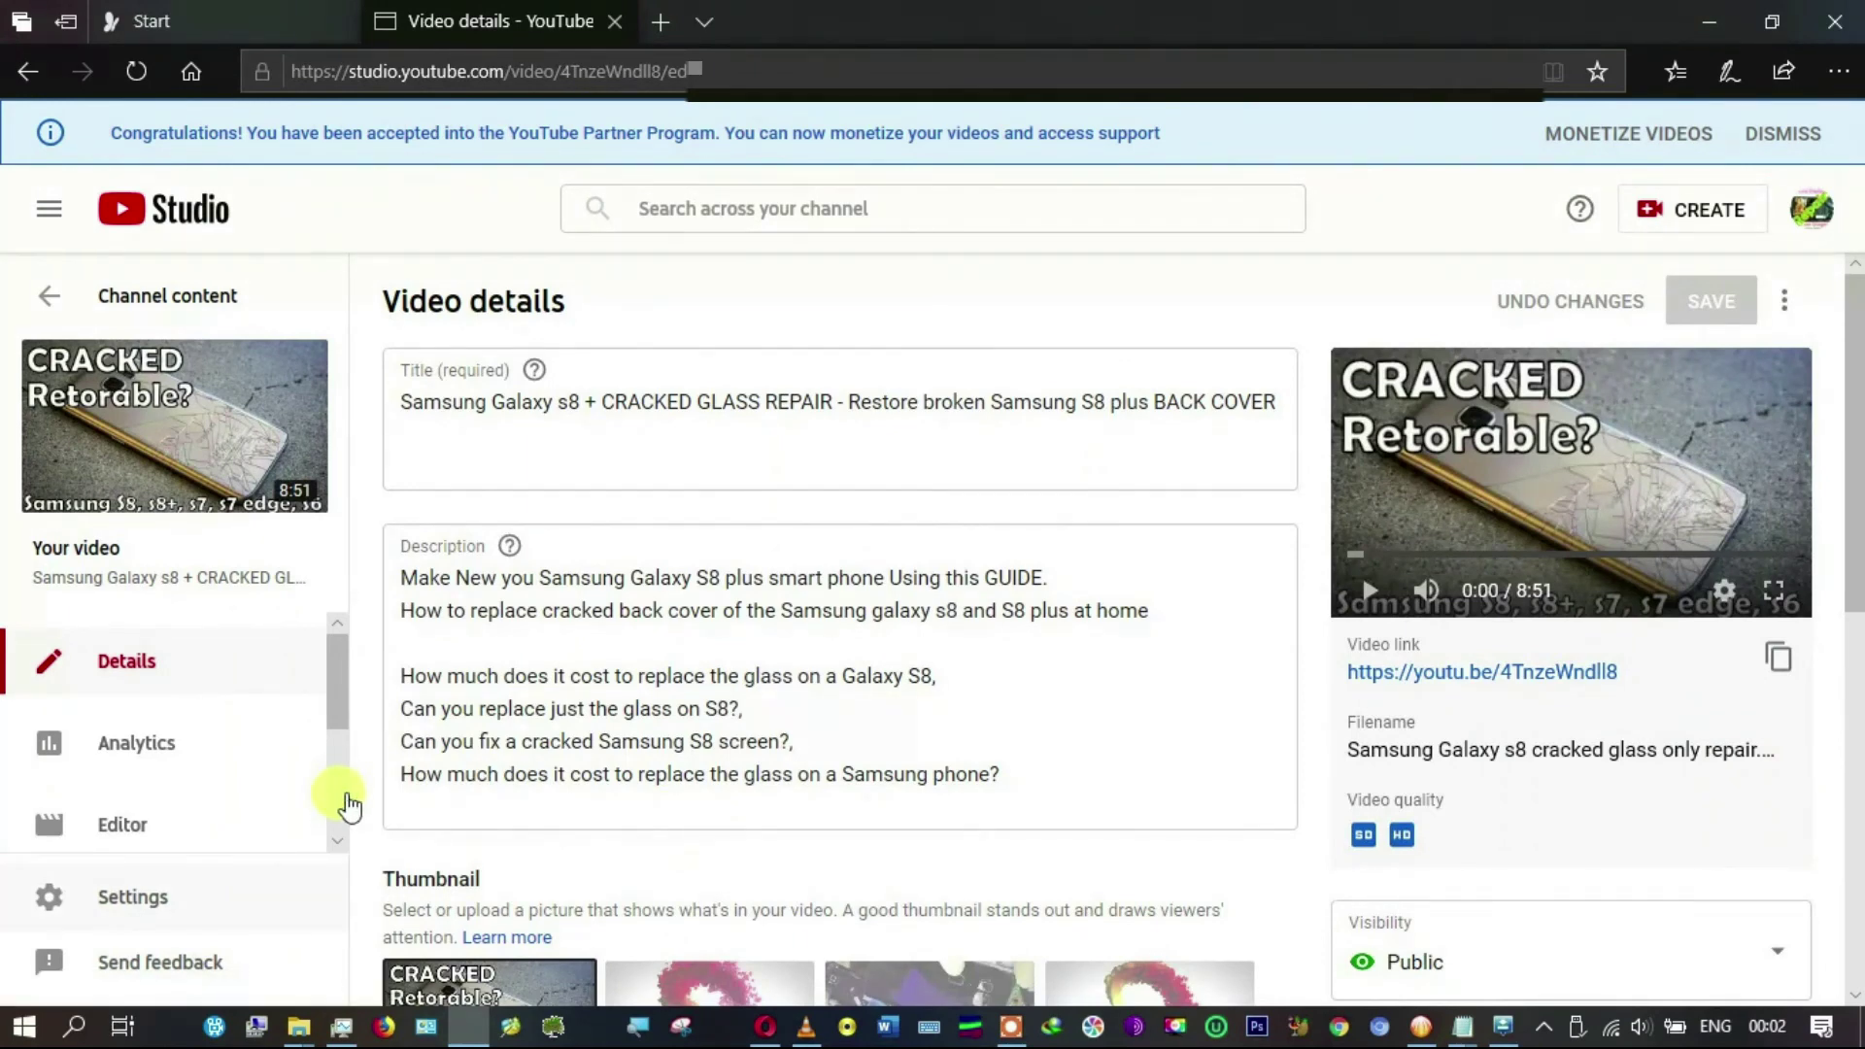
scroll(335, 753, "down", 2)
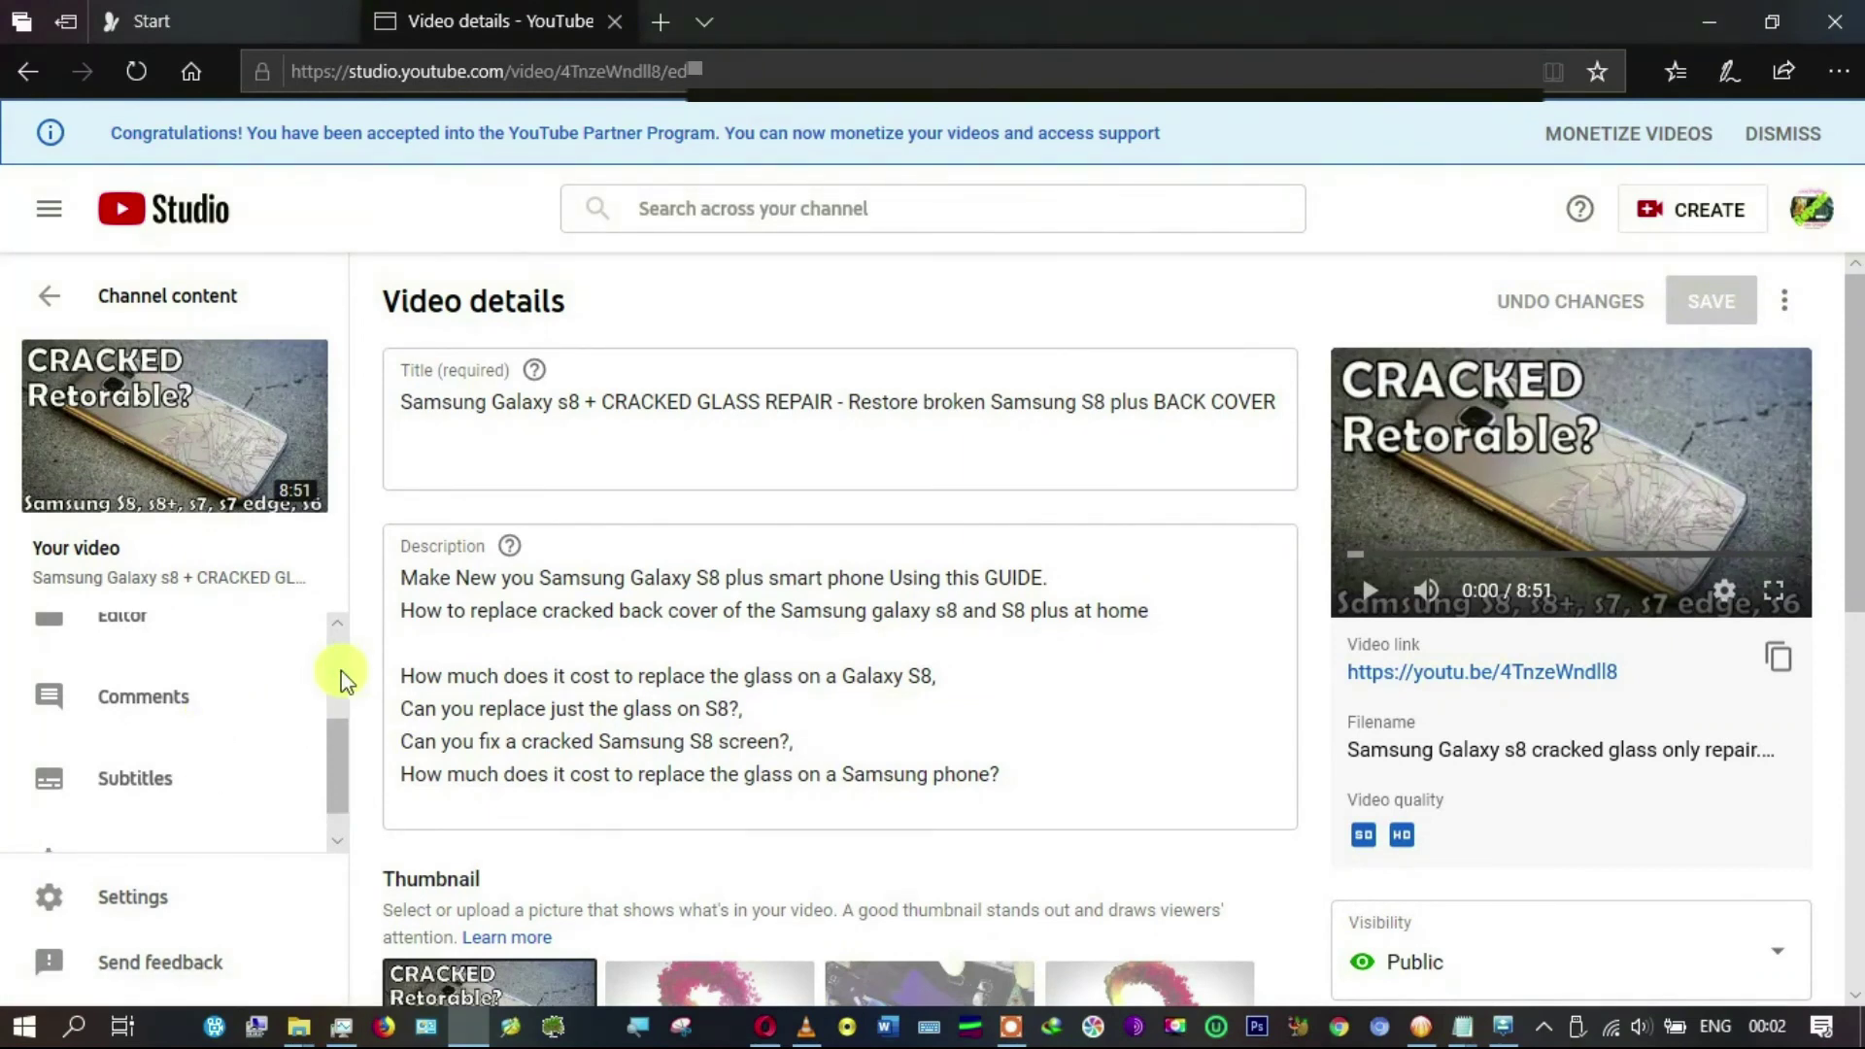
scroll(344, 680, "up", 2)
left_click_drag(345, 700, 336, 831)
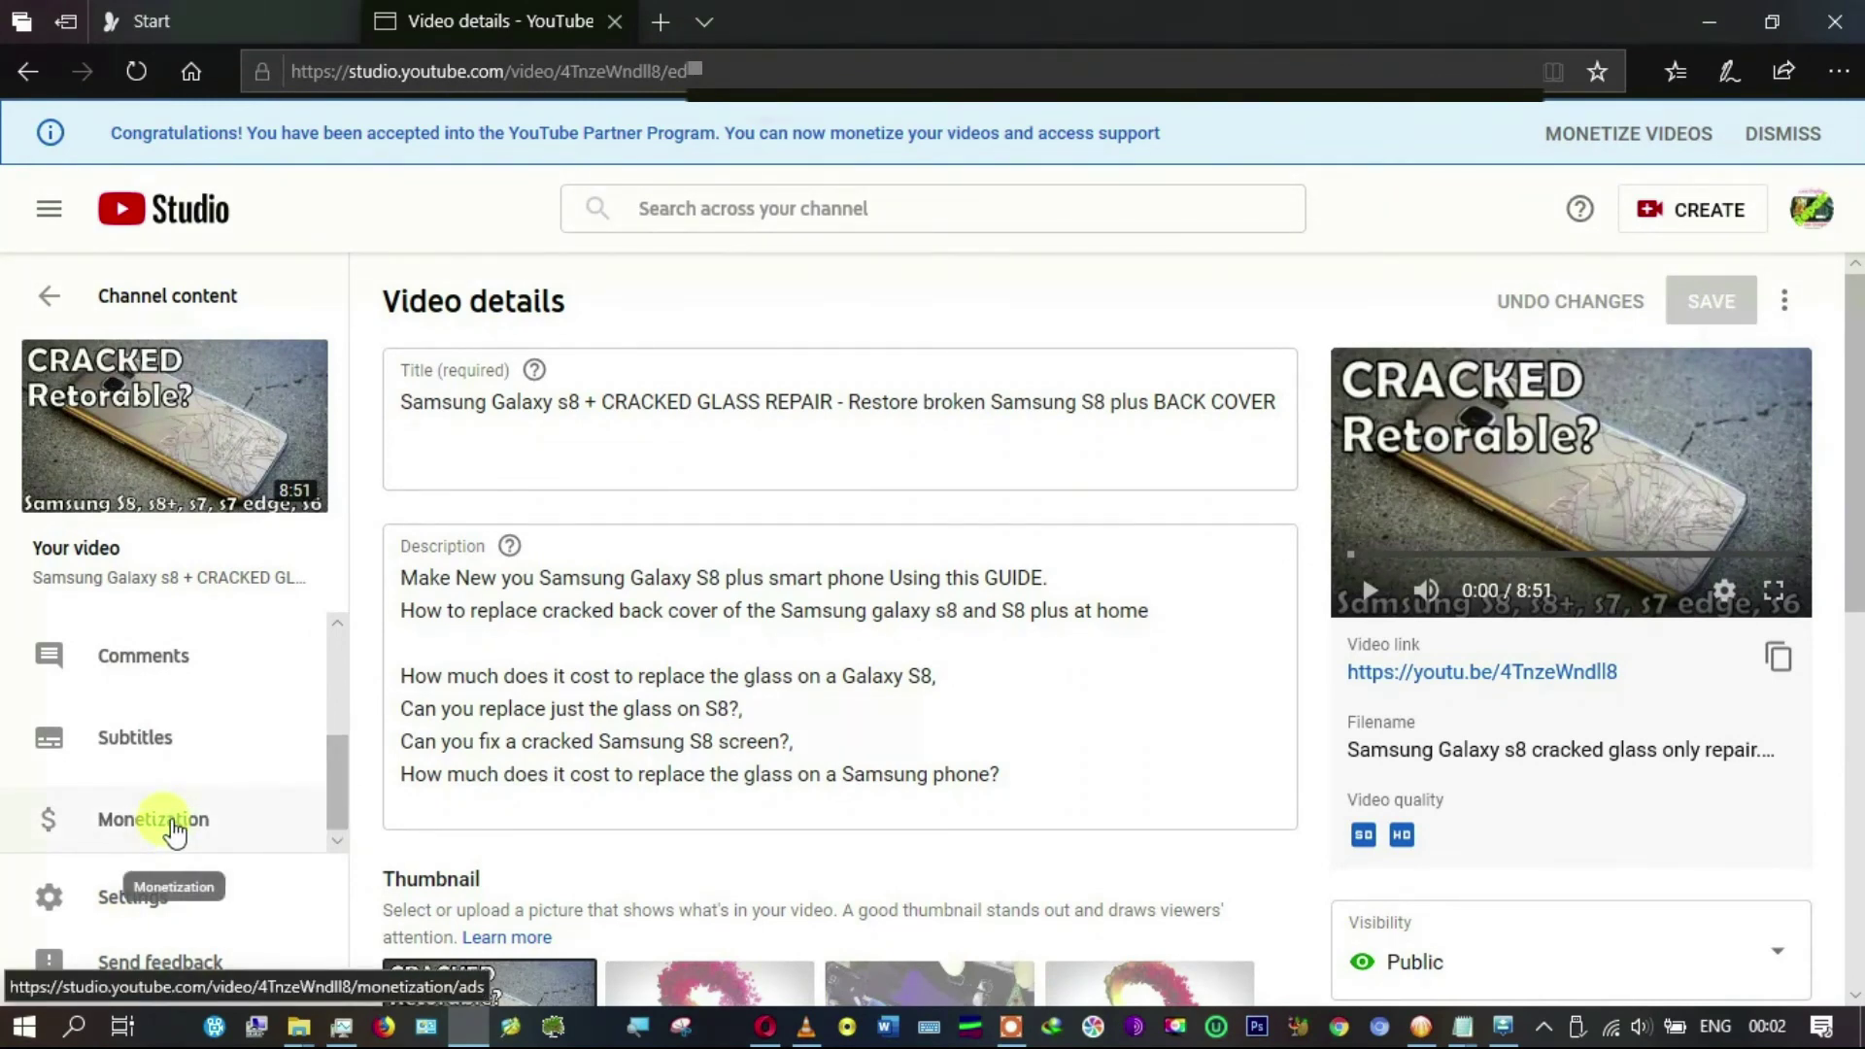
Step: Switch the Samsung video's monetization to On and confirm it
left_click(172, 828)
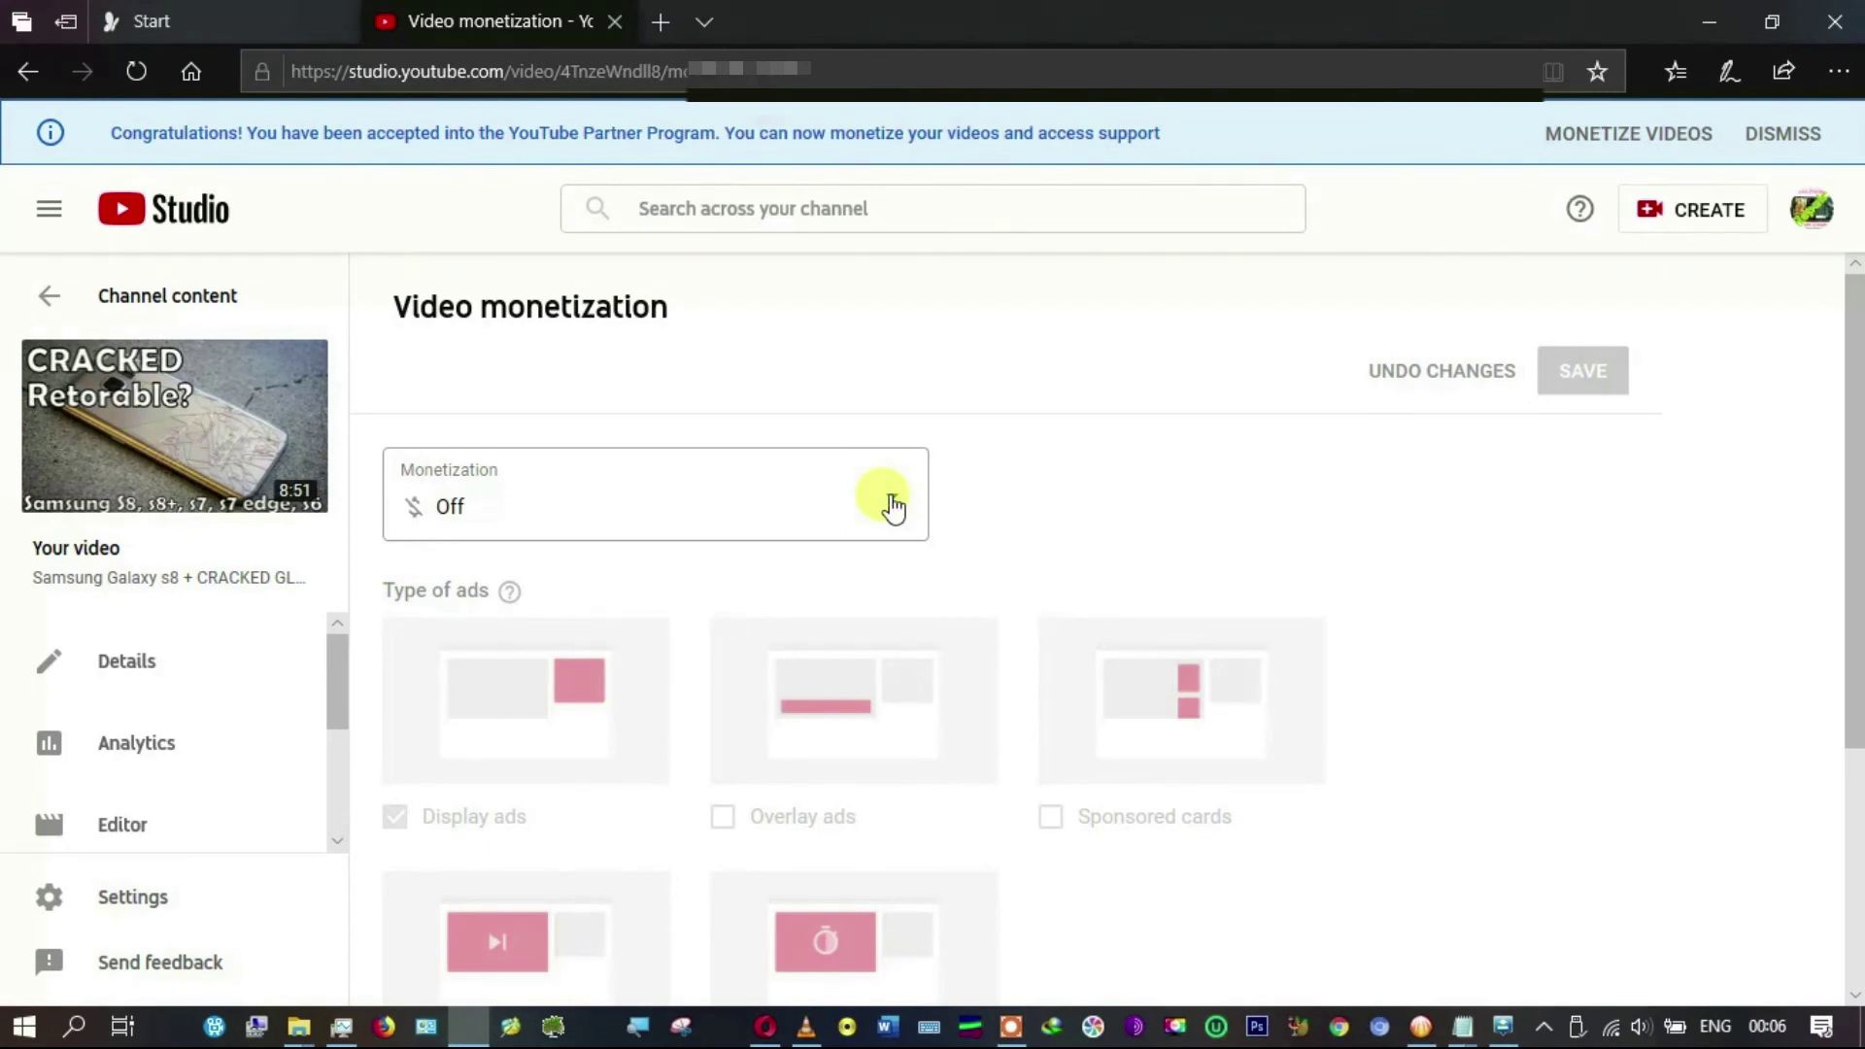
left_click(891, 506)
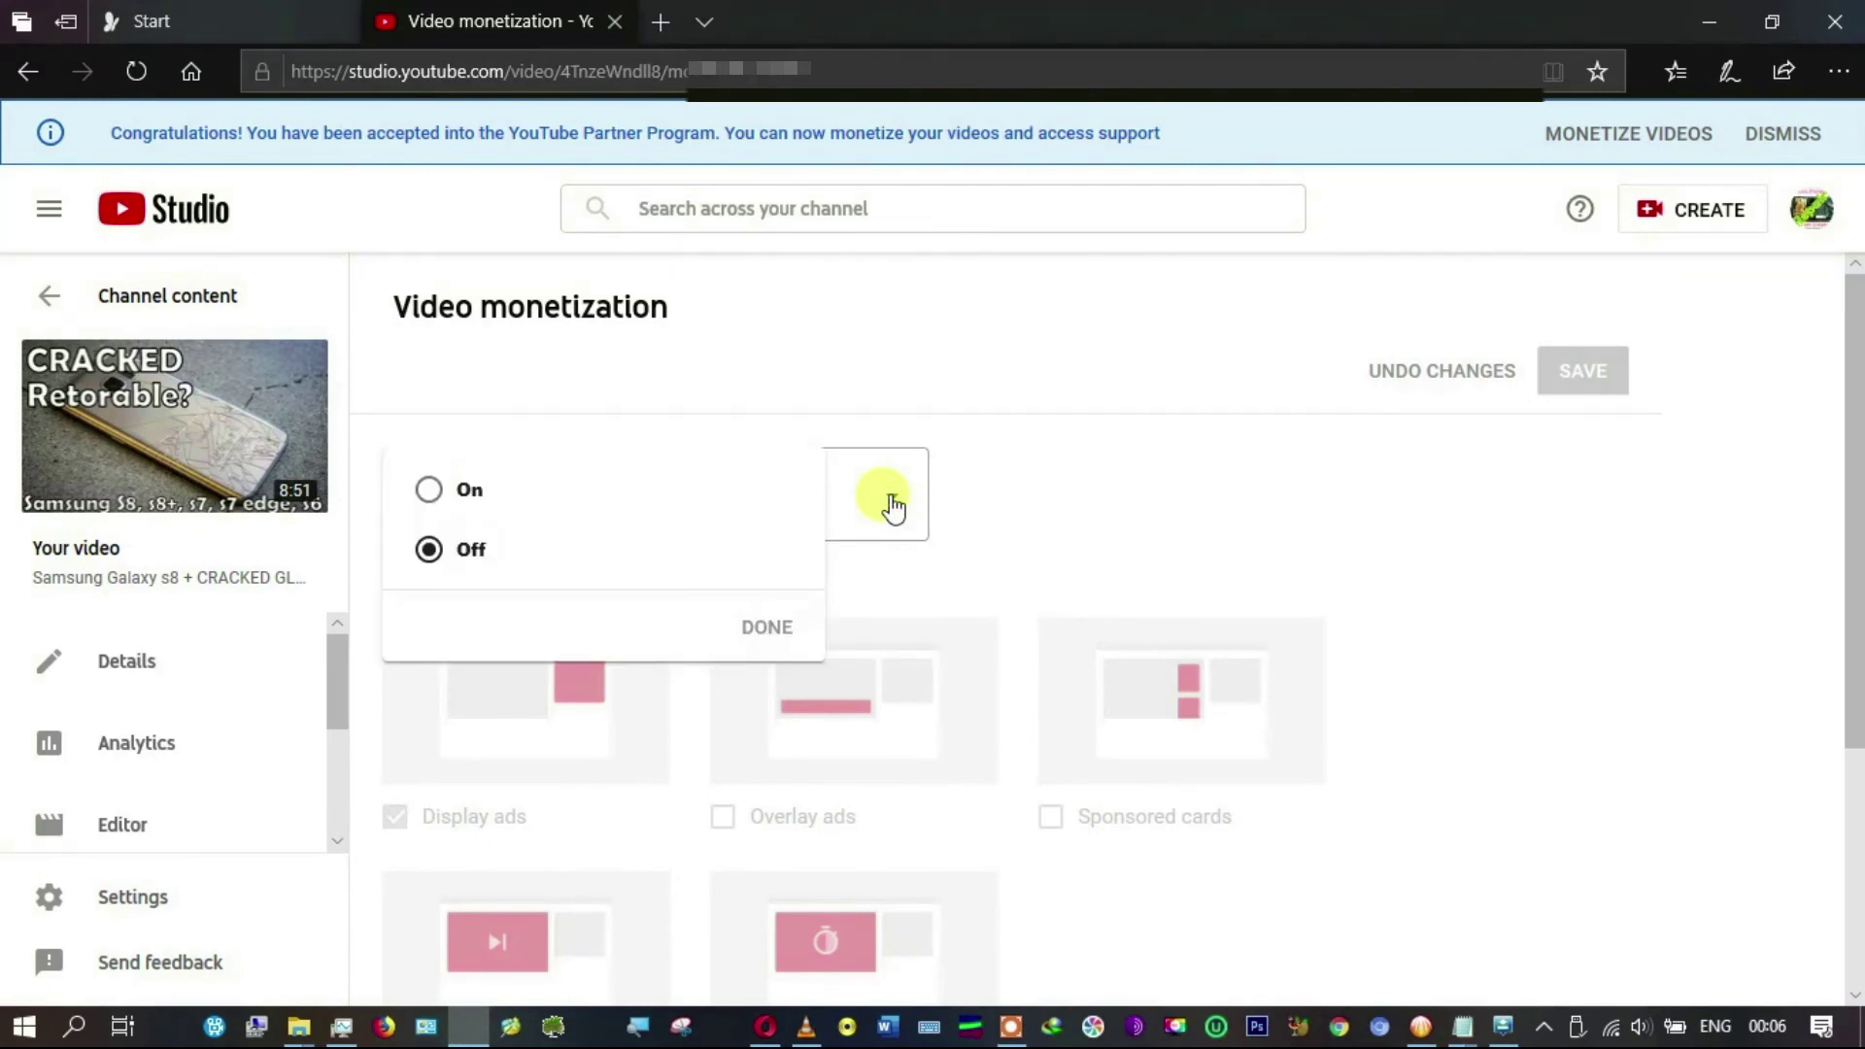
left_click(432, 497)
left_click(766, 630)
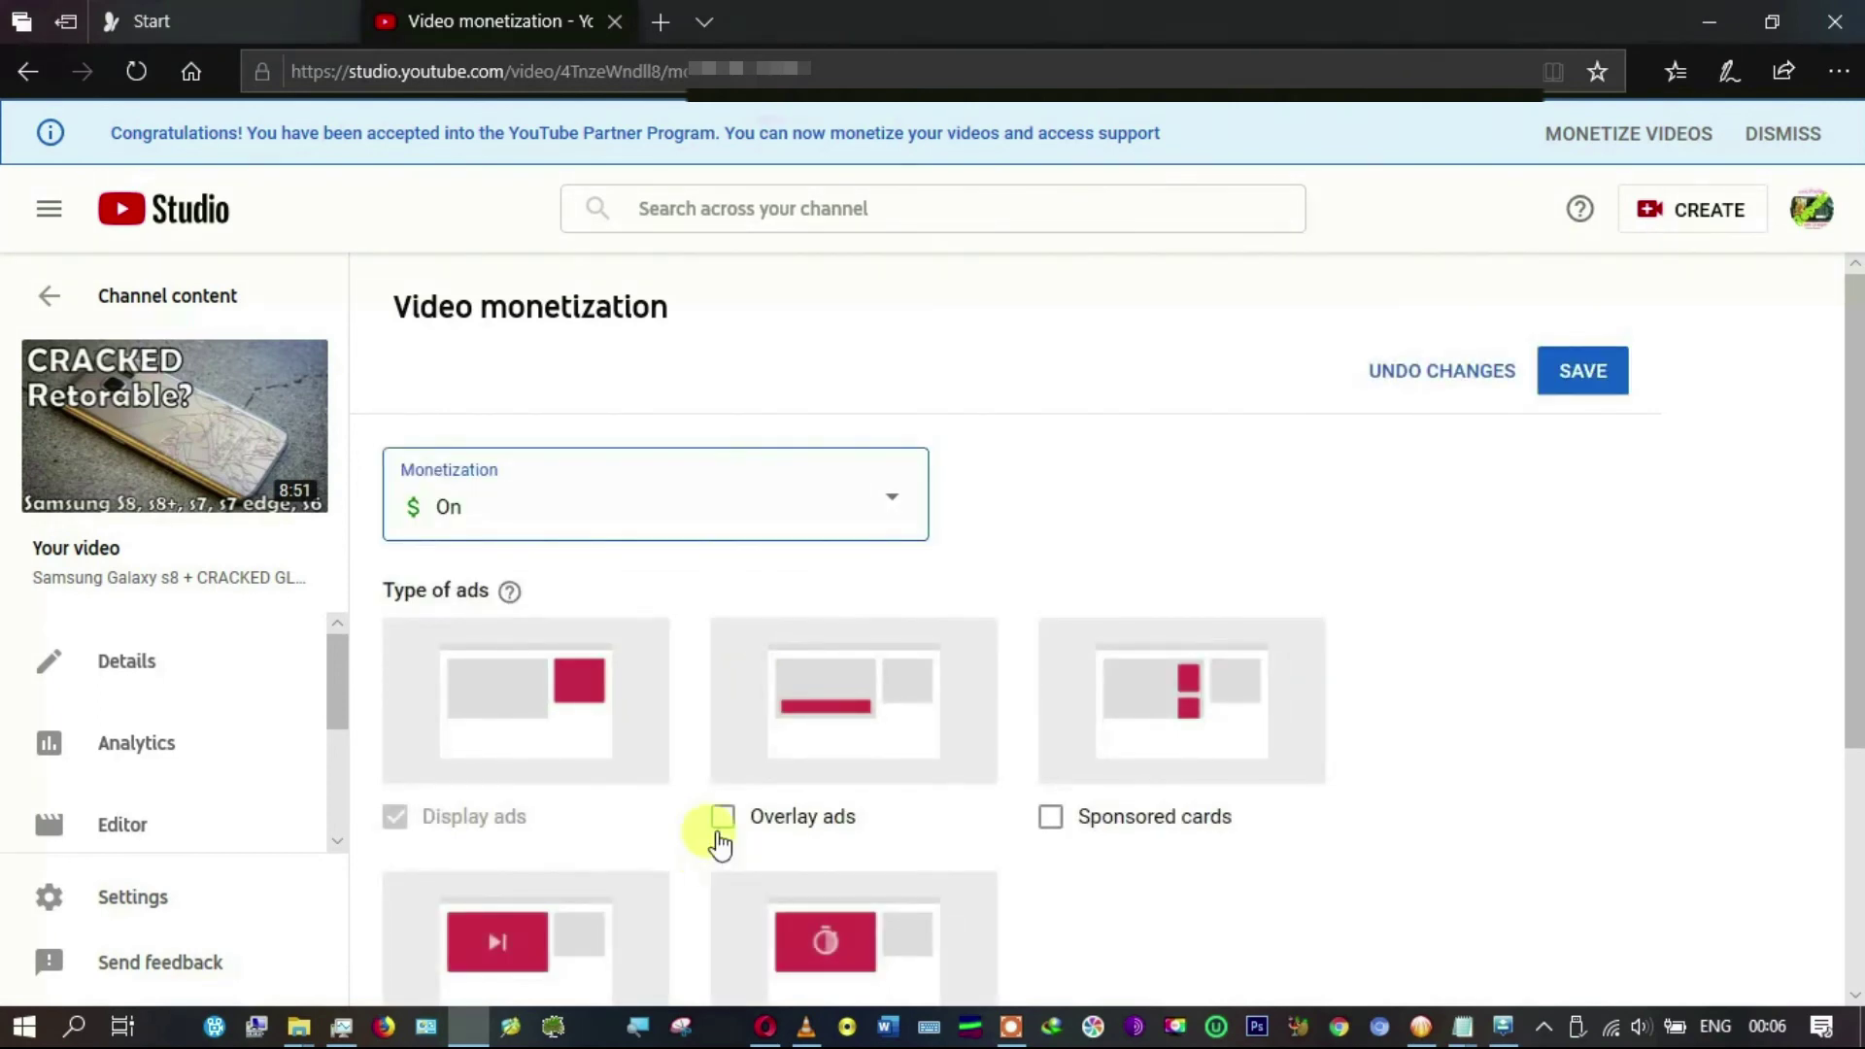
Step: Enable overlay ads, sponsored cards, non-skippable and skippable video ads, plus mid-roll ads
left_click(721, 825)
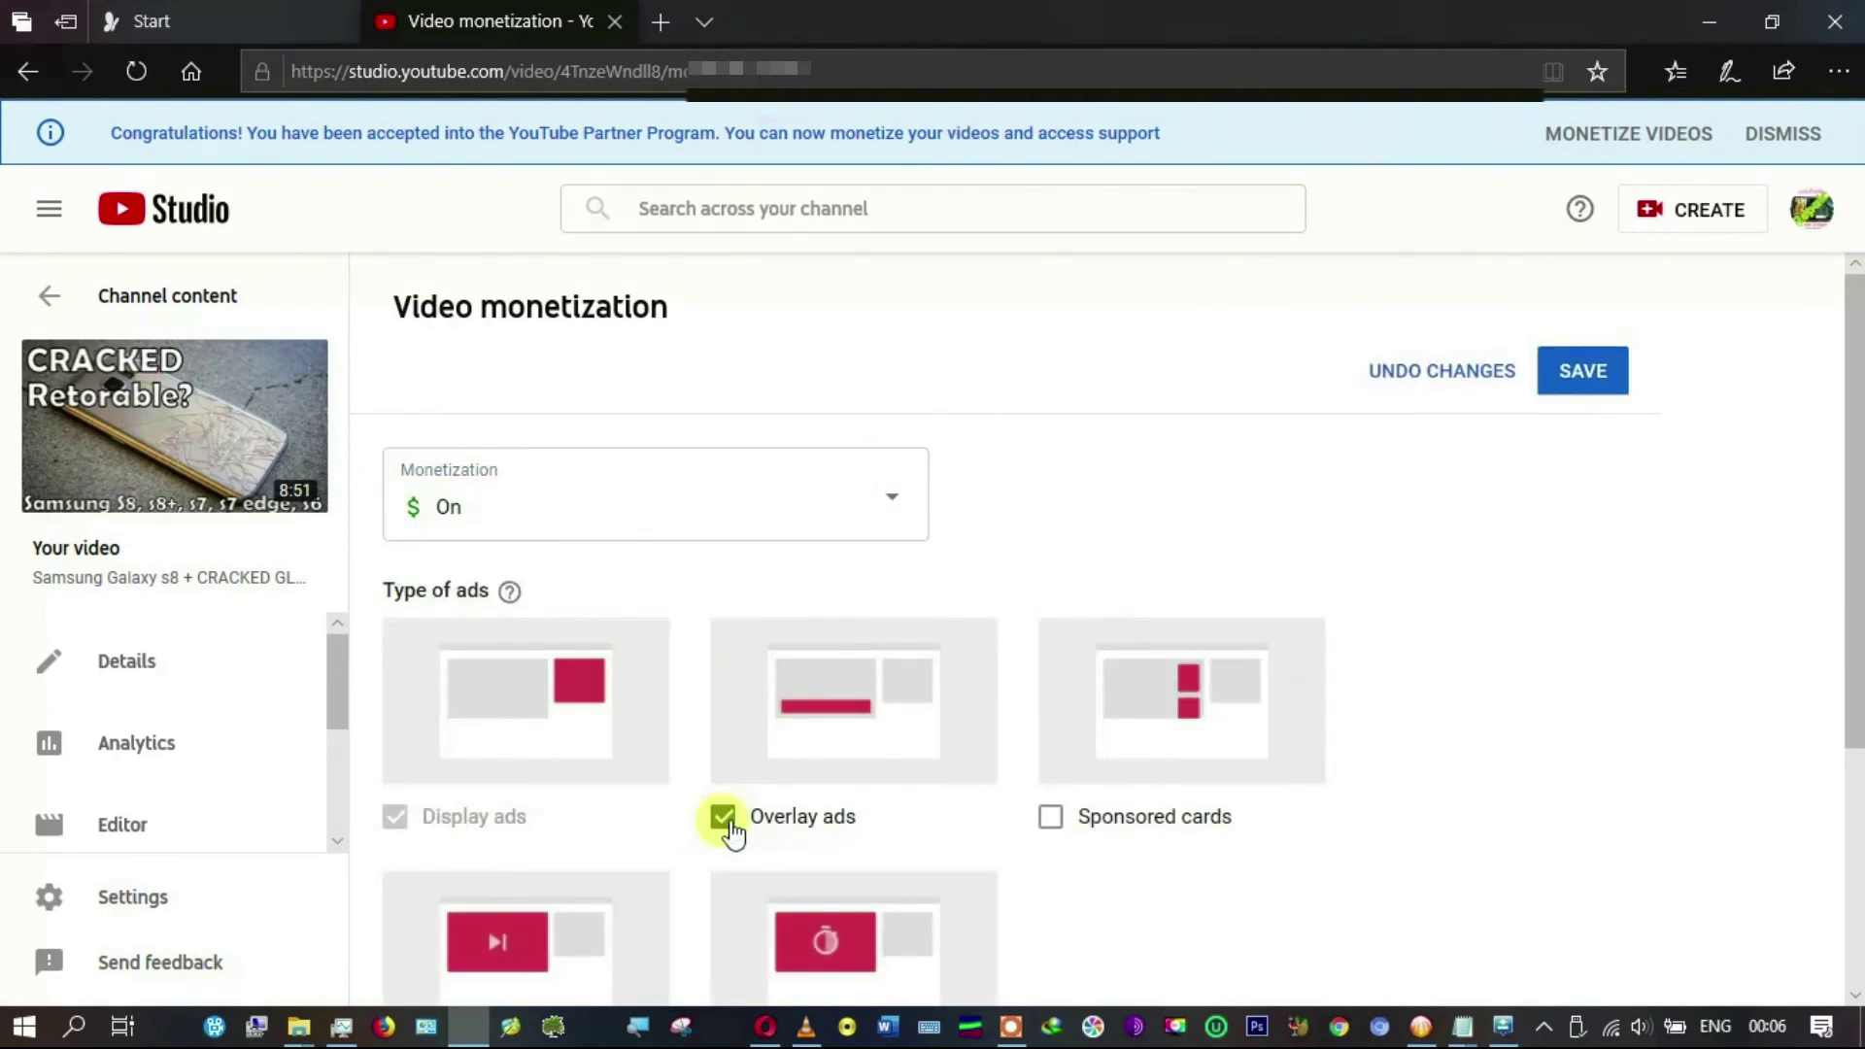
left_click(1048, 818)
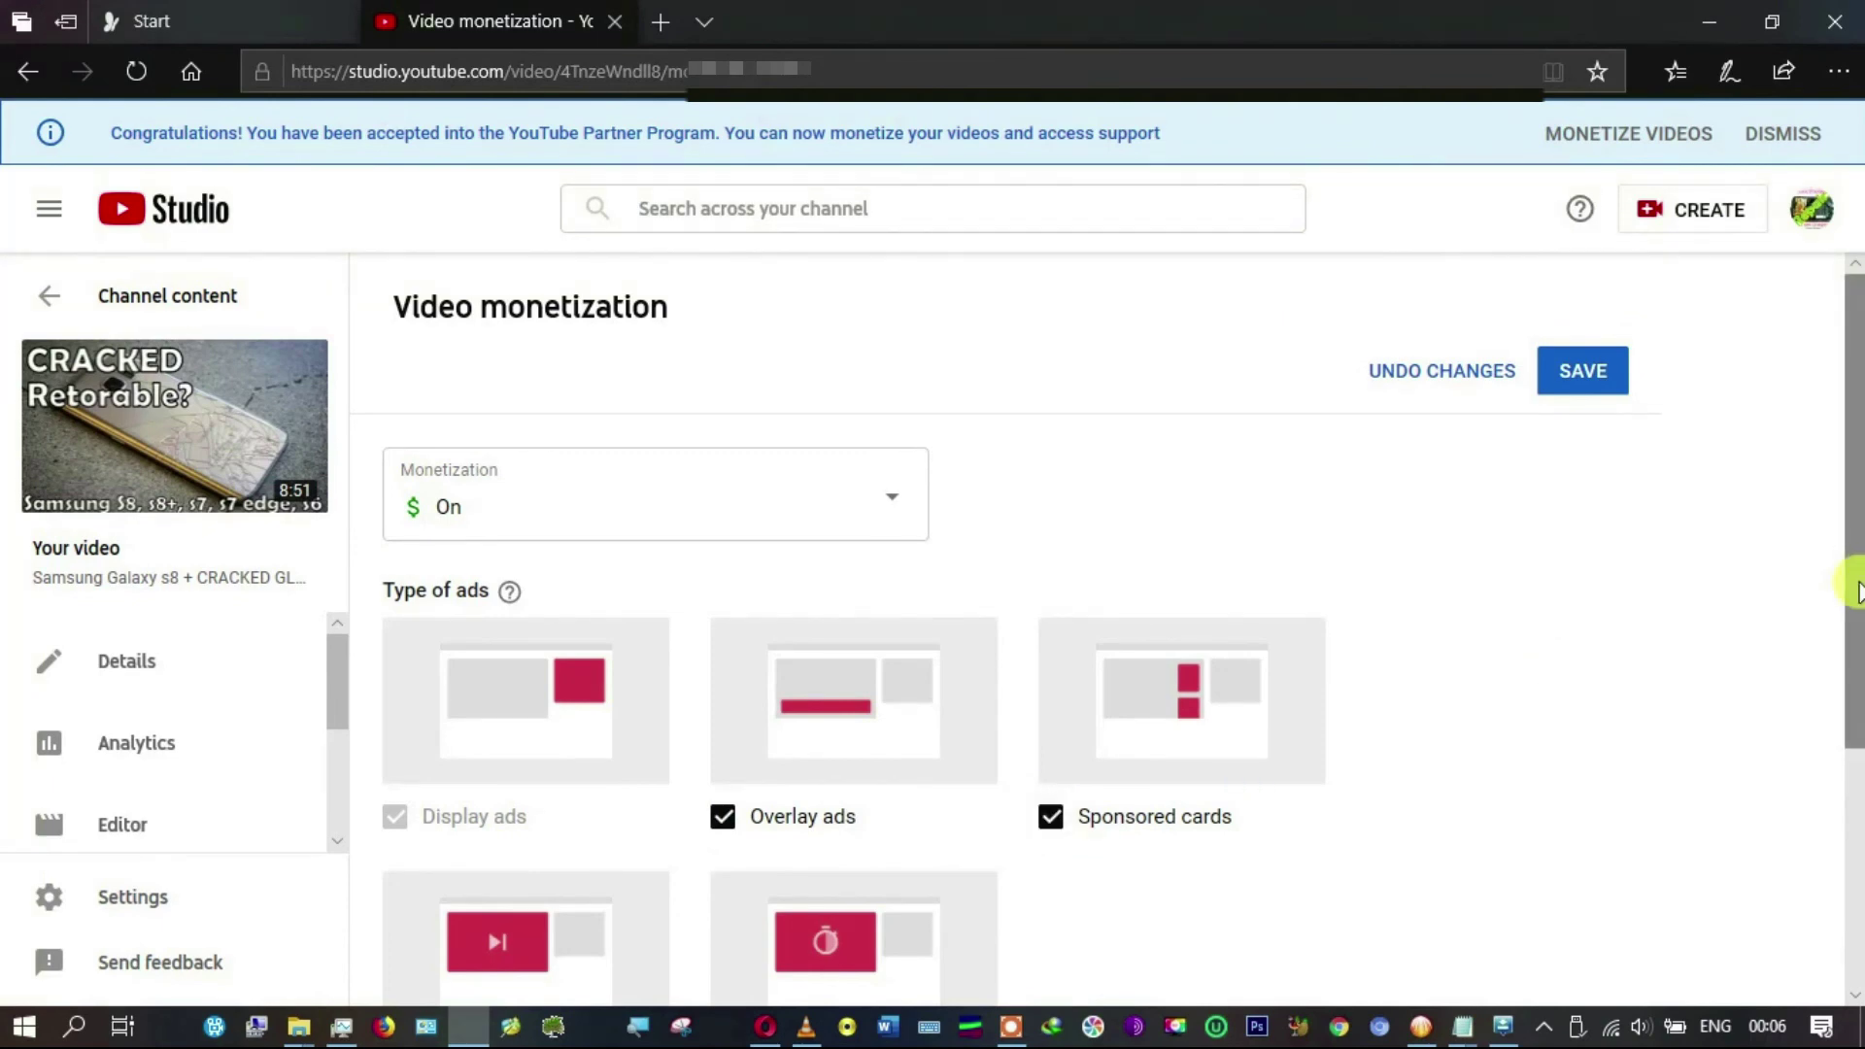
scroll(1857, 696, "down", 3)
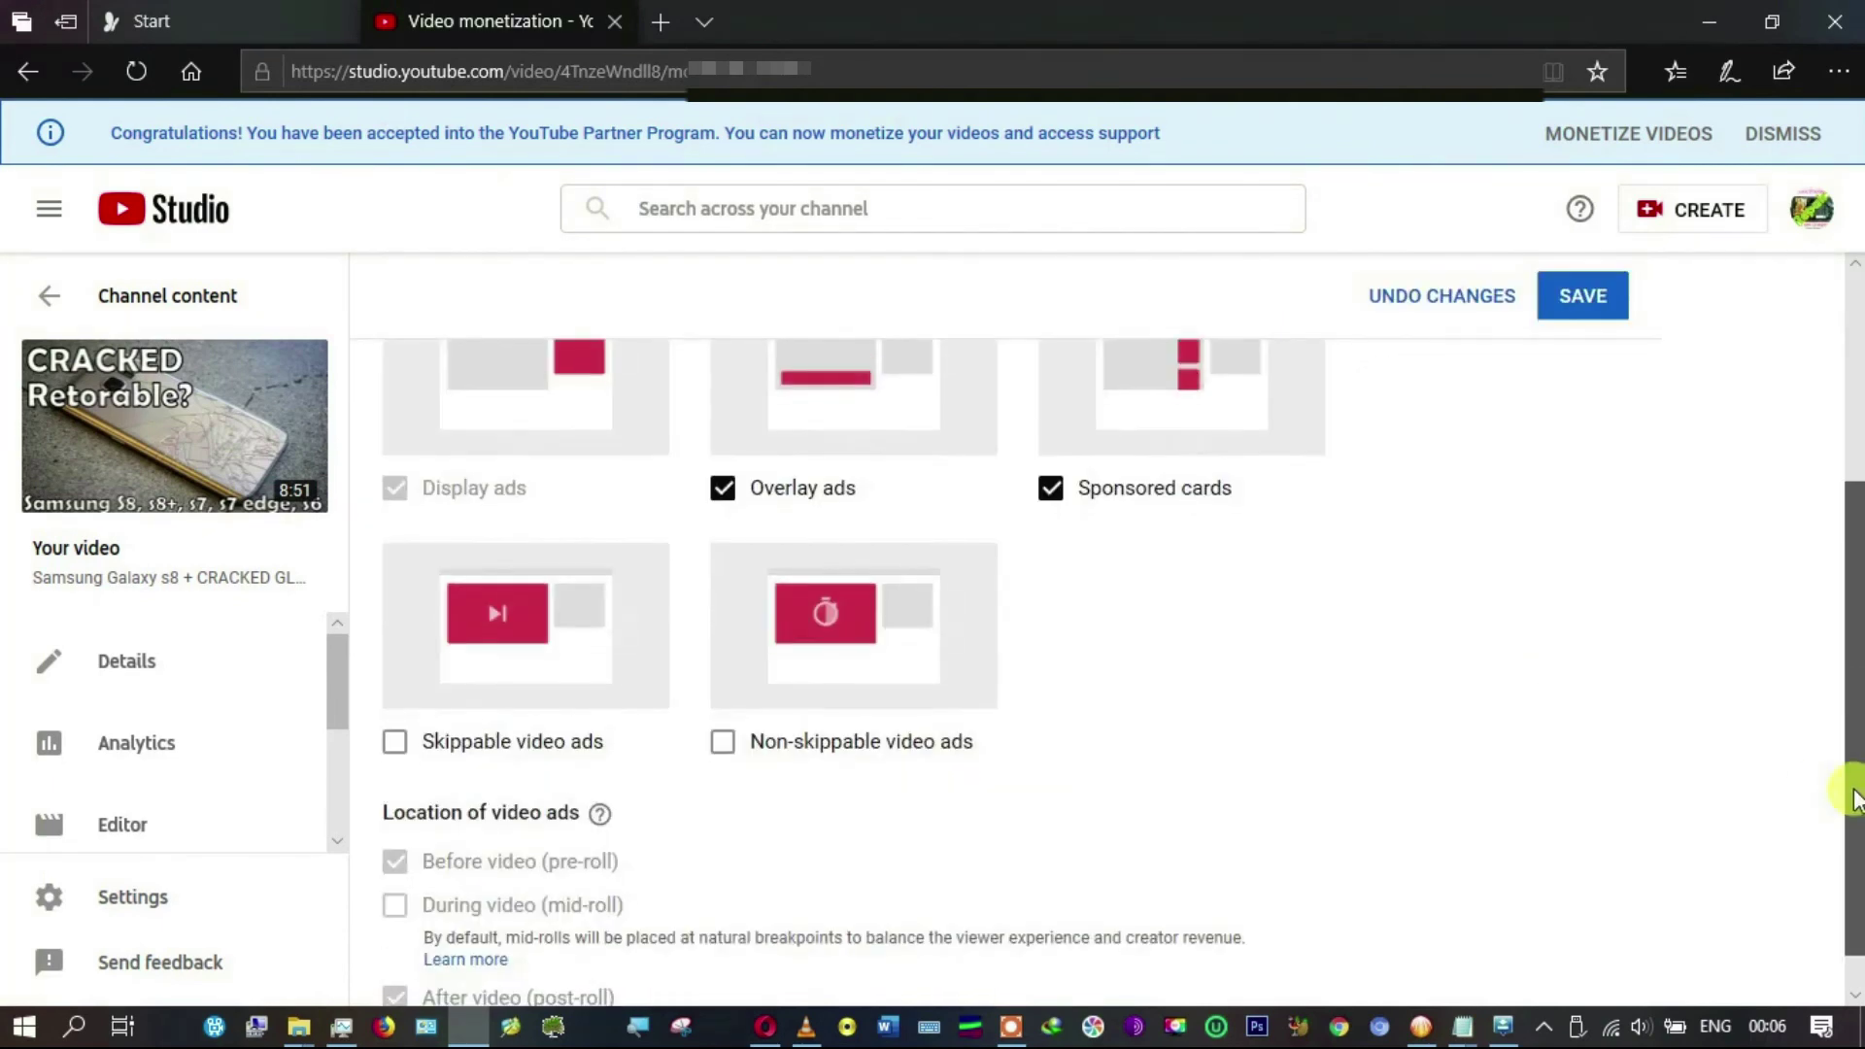
left_click(723, 743)
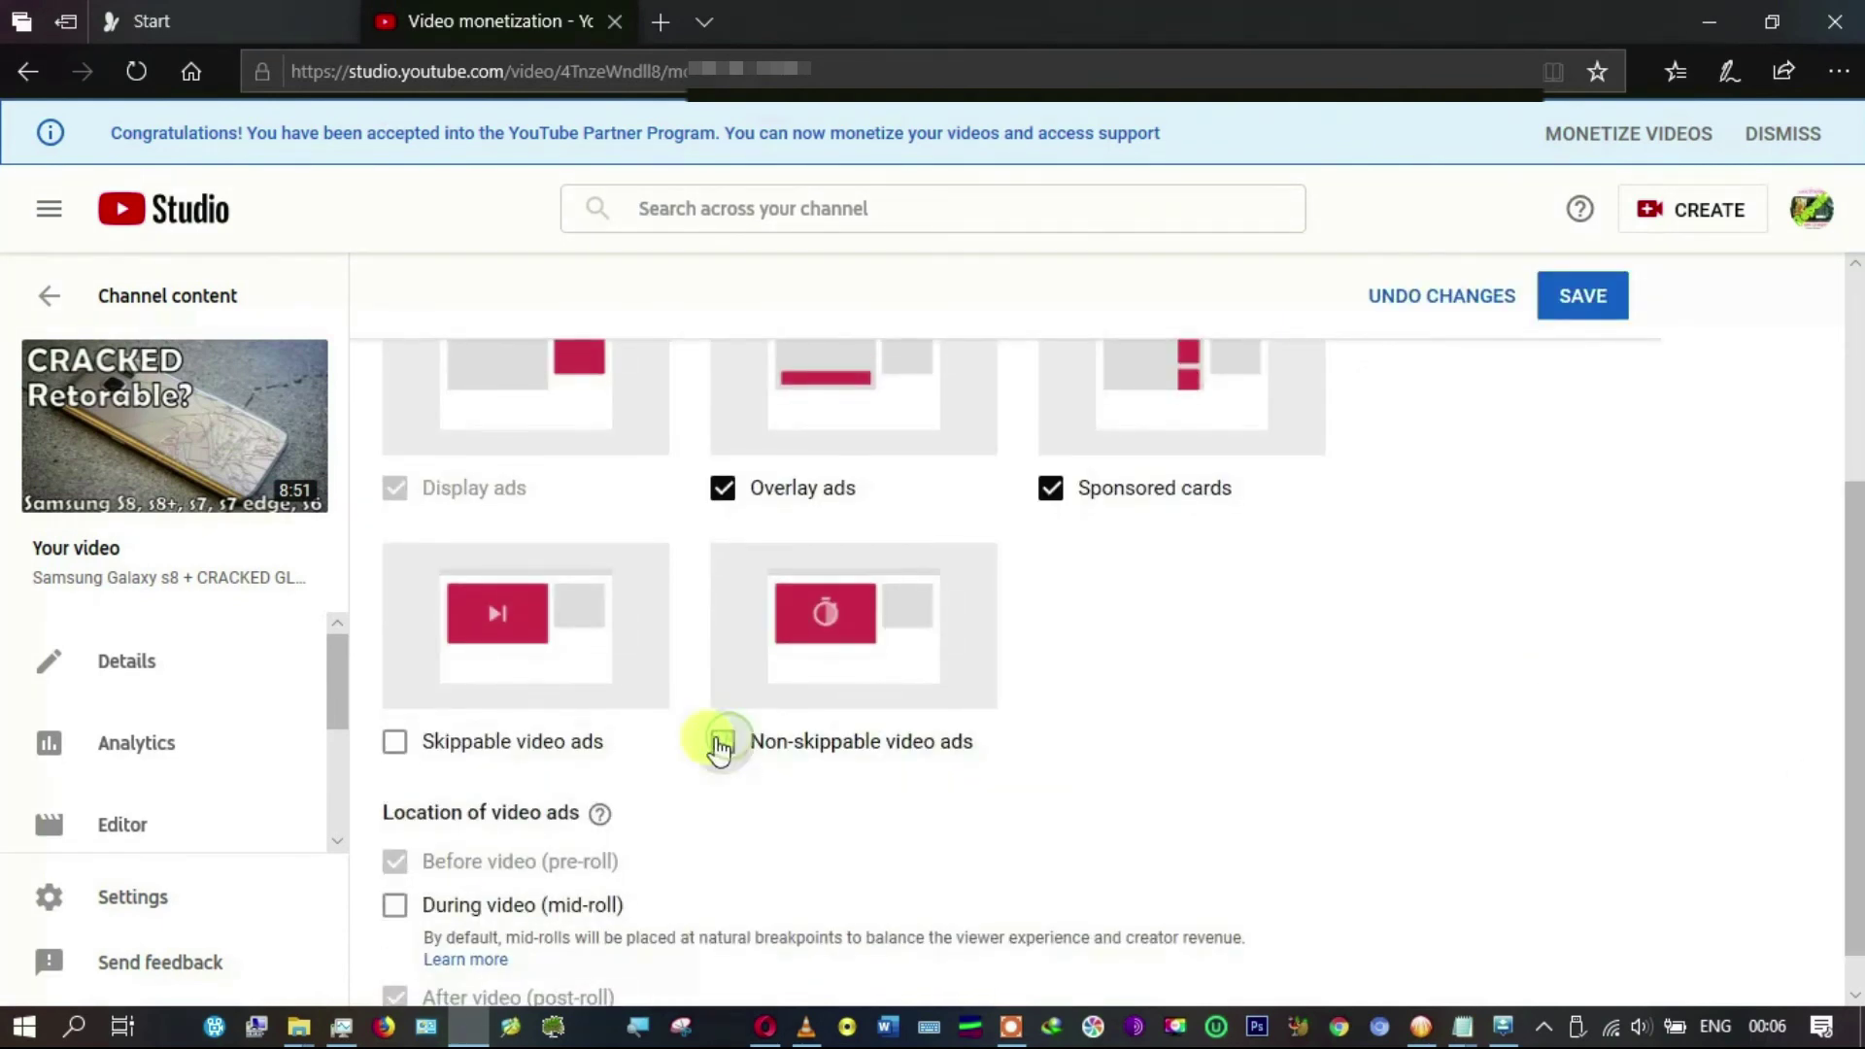
left_click(396, 743)
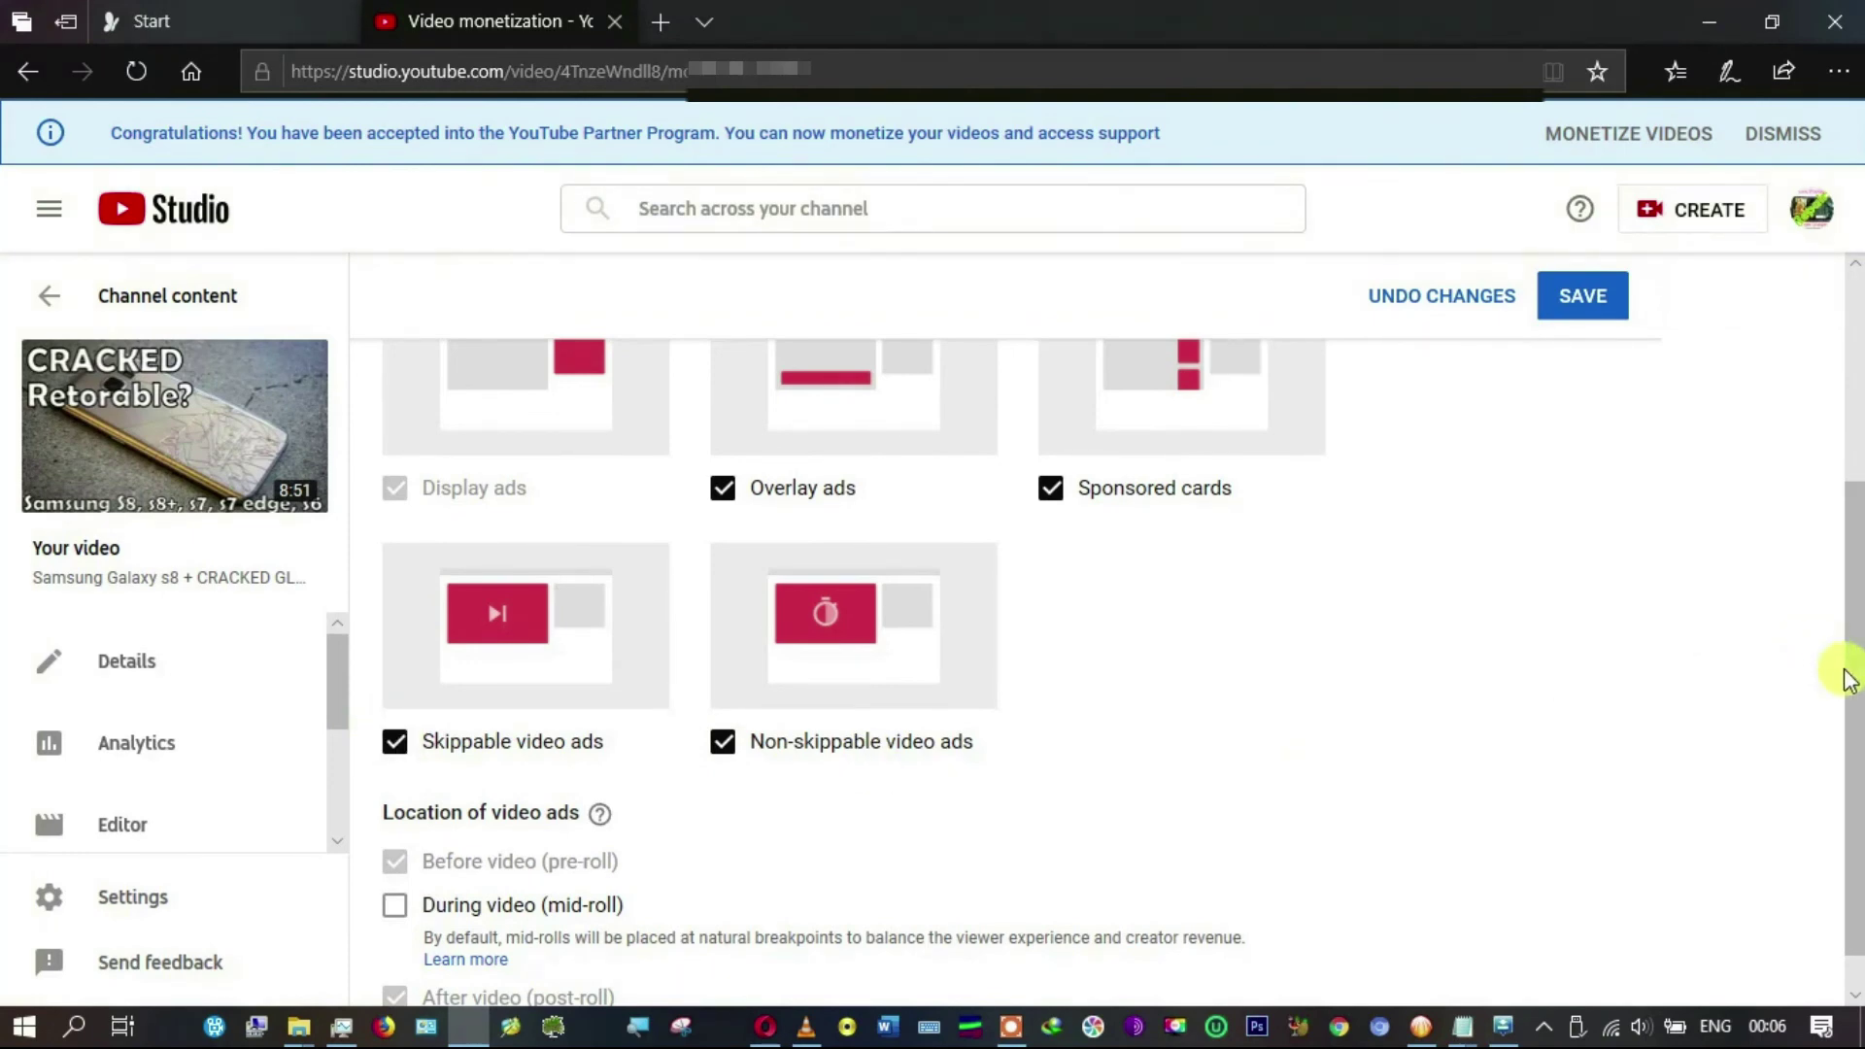
left_click_drag(1844, 679, 1820, 886)
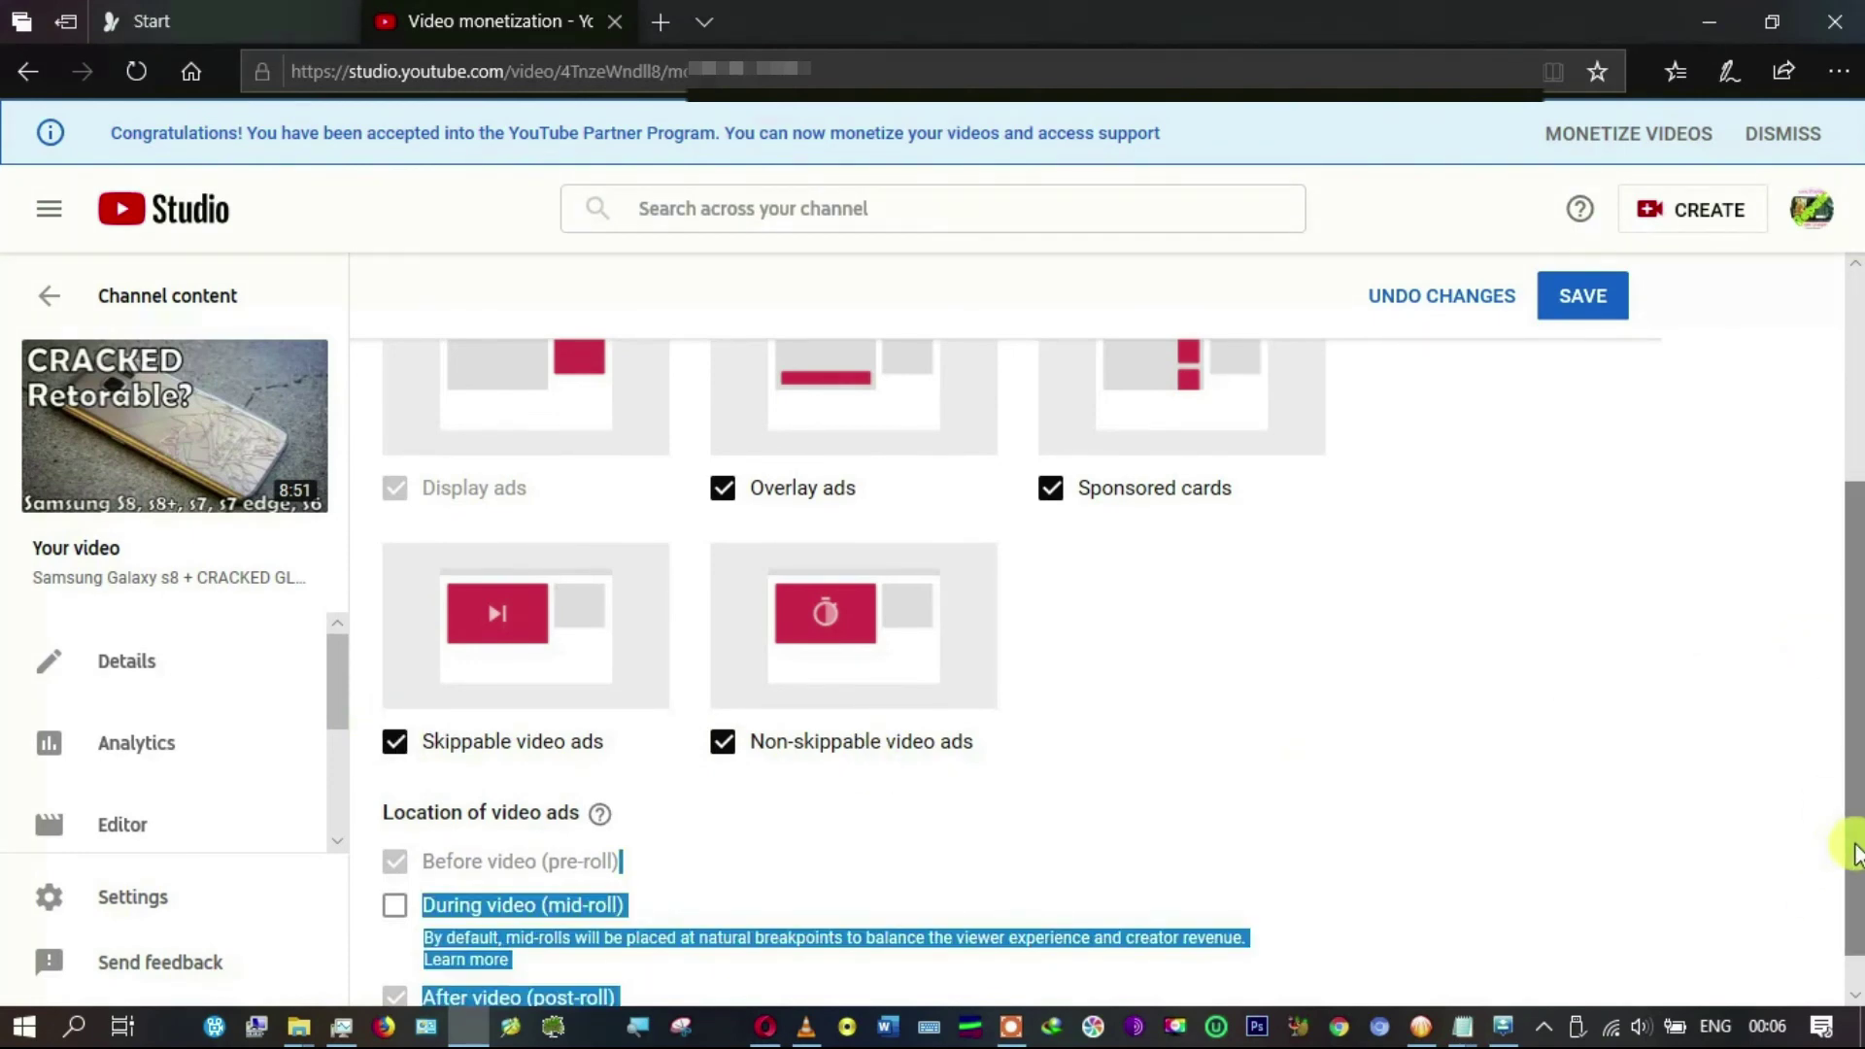
scroll(1848, 832, "down", 1)
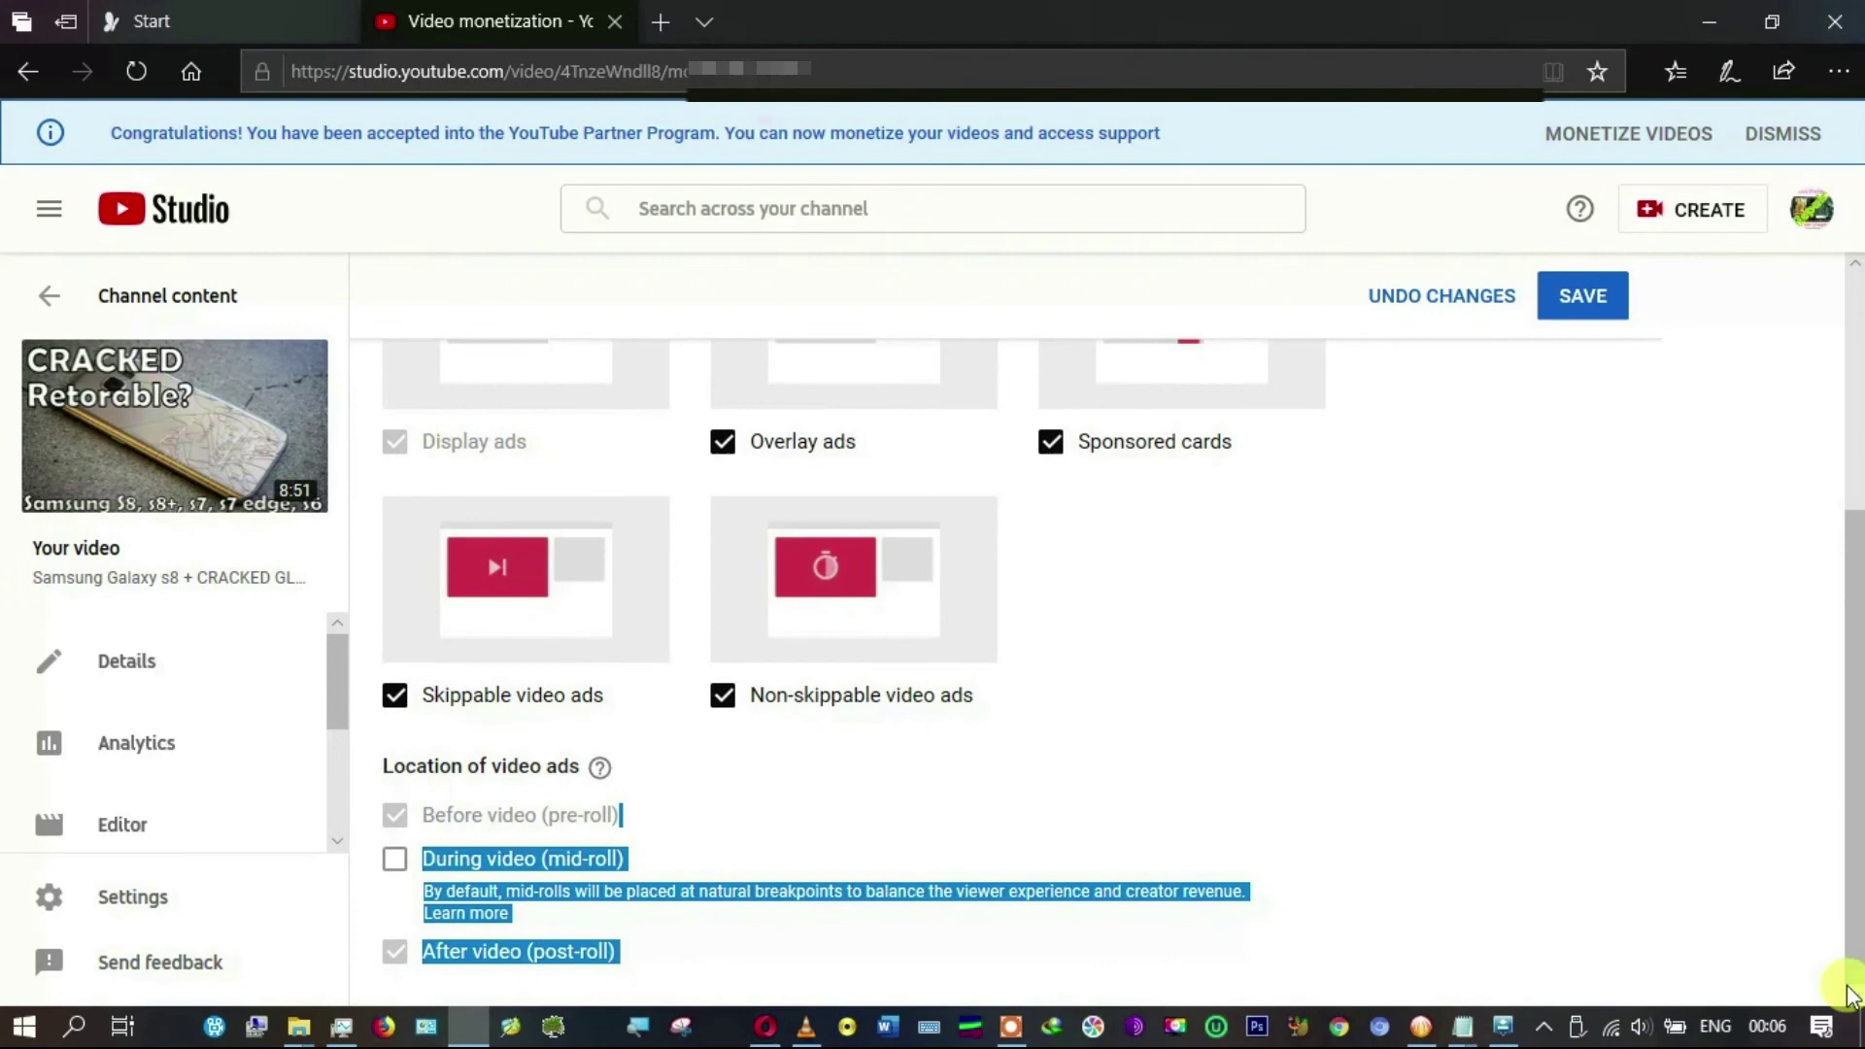
left_click(389, 855)
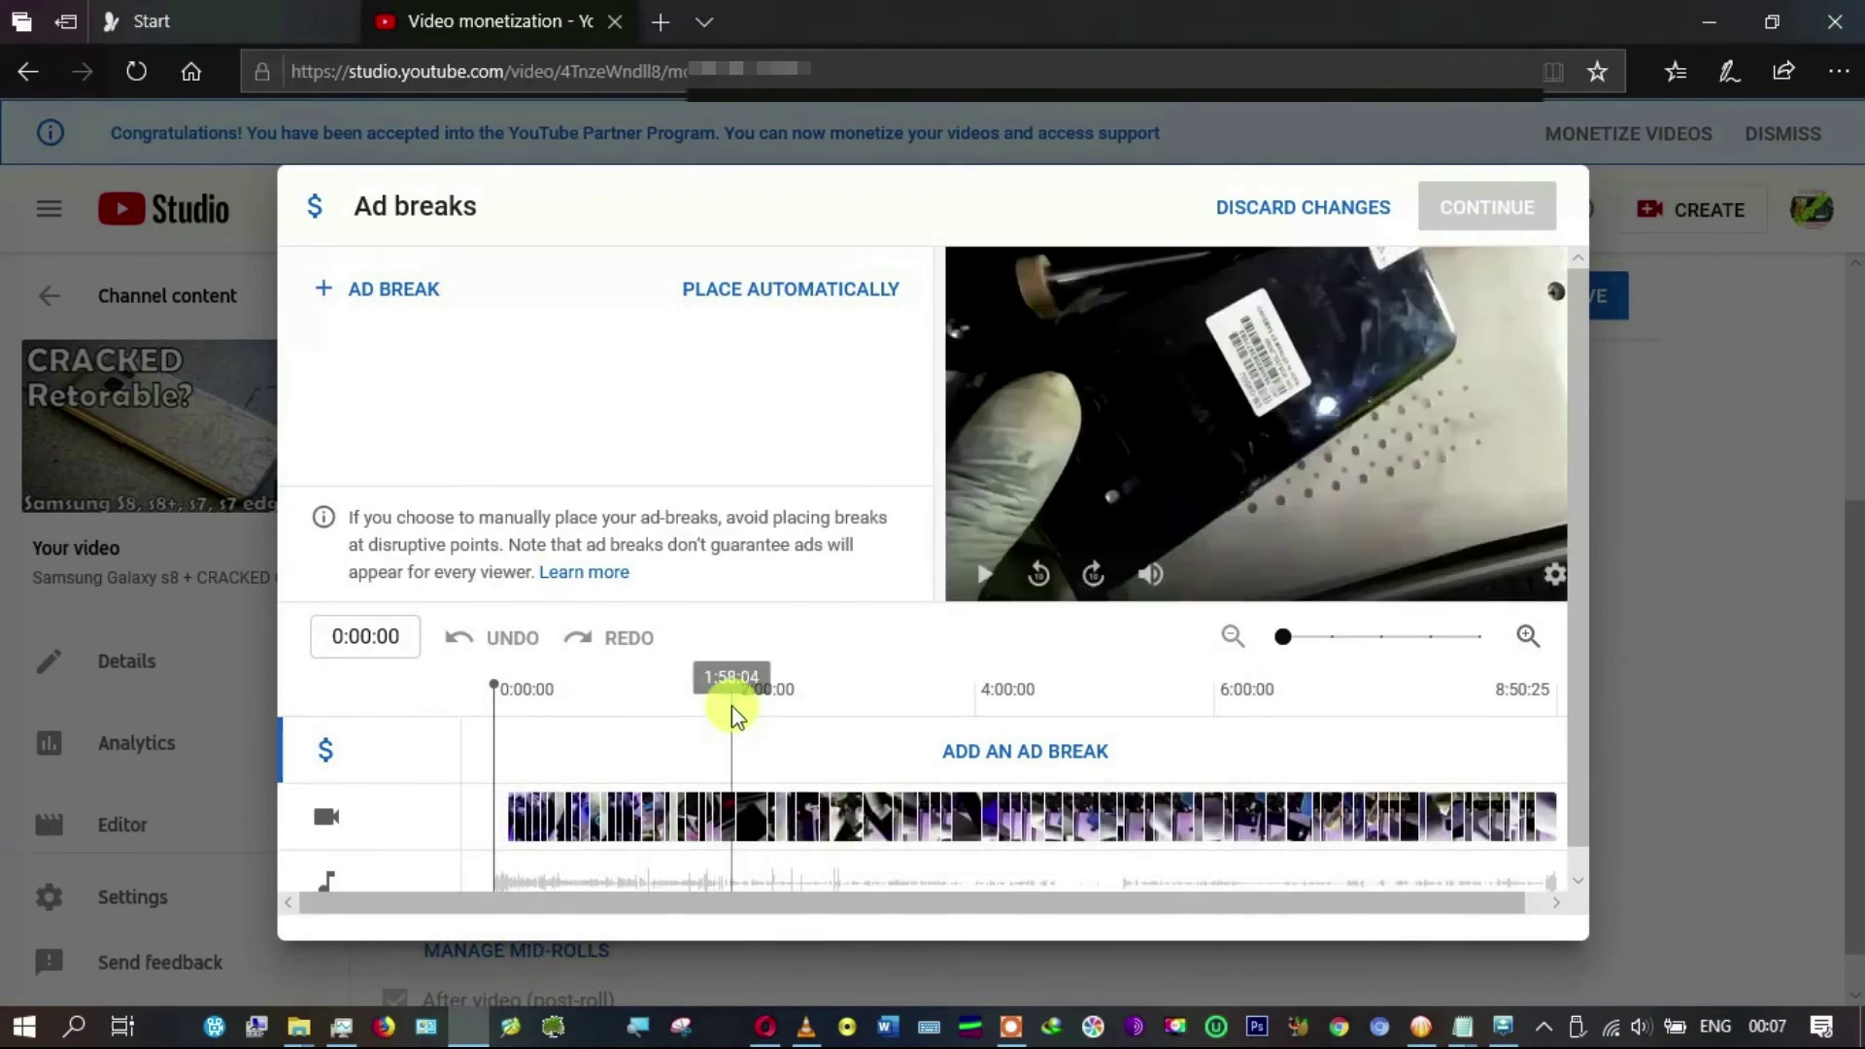
Step: Add mid-roll ad breaks at 1:58:05, 5:23:04 and 7:57:15, then continue out of the editor
left_click(732, 706)
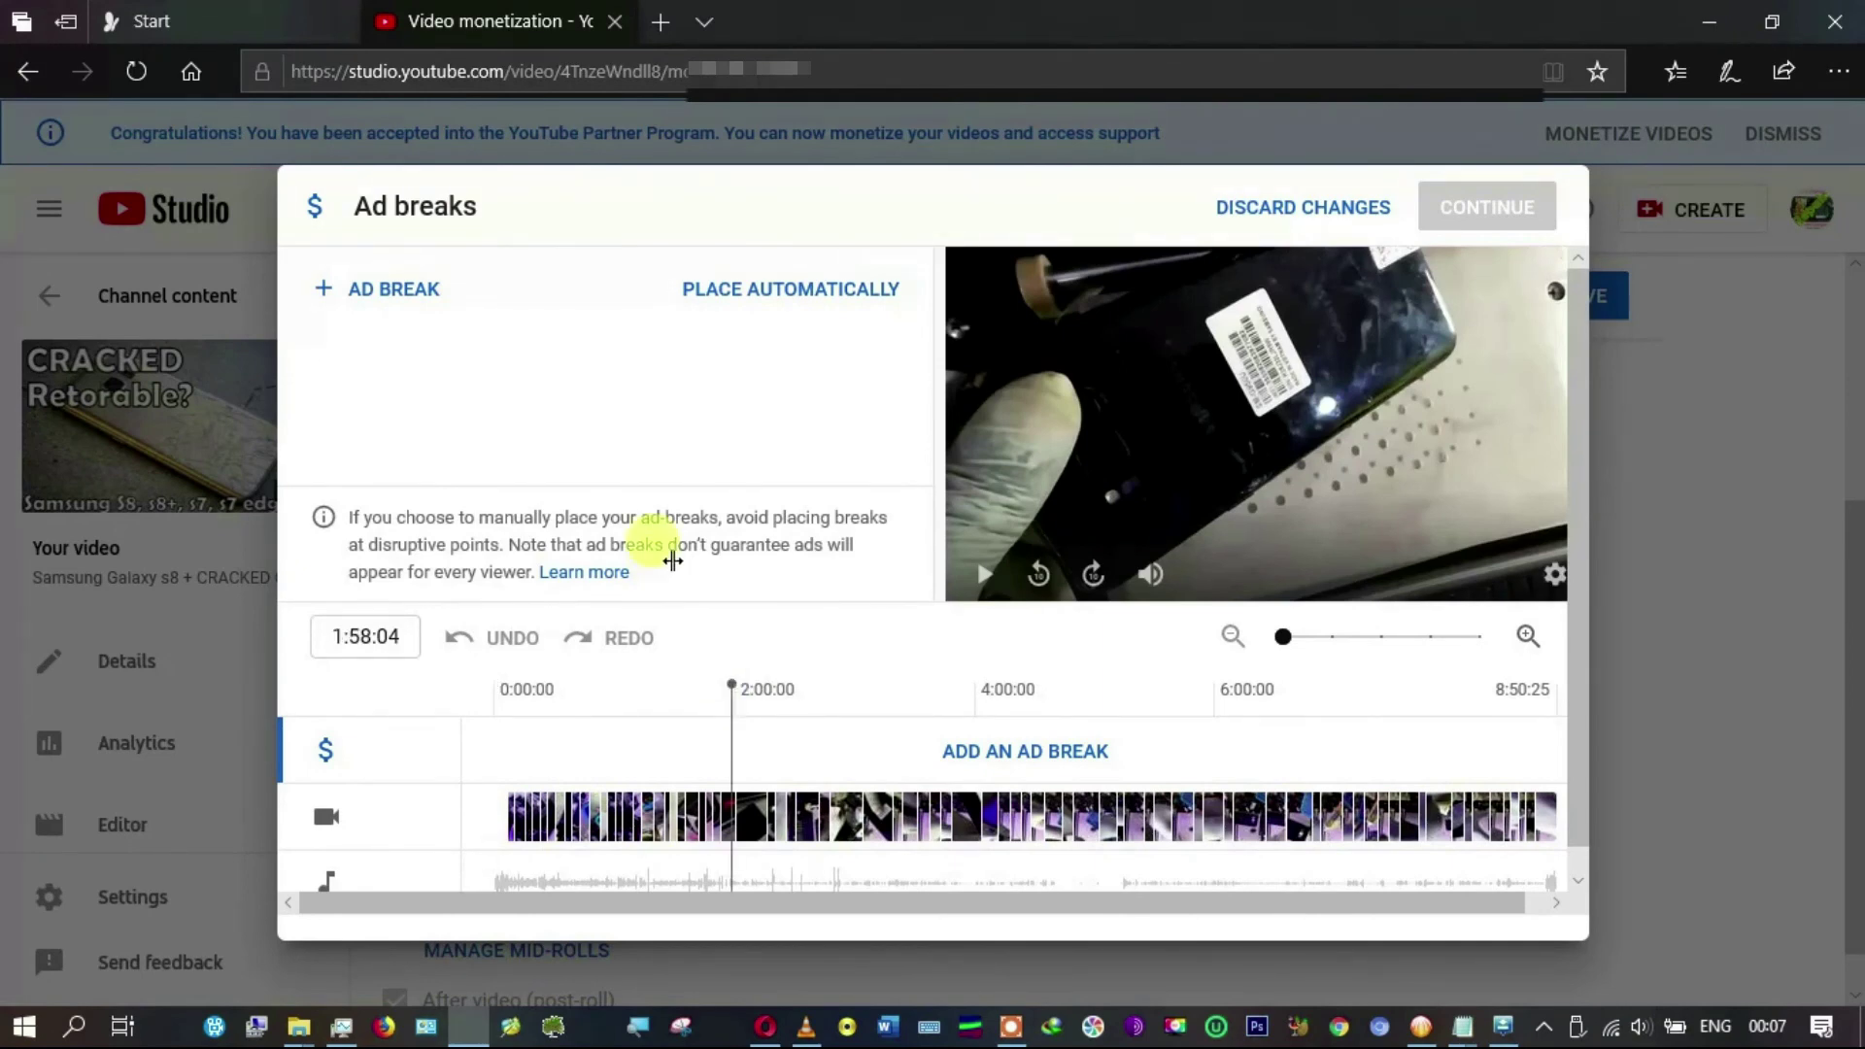
left_click(981, 754)
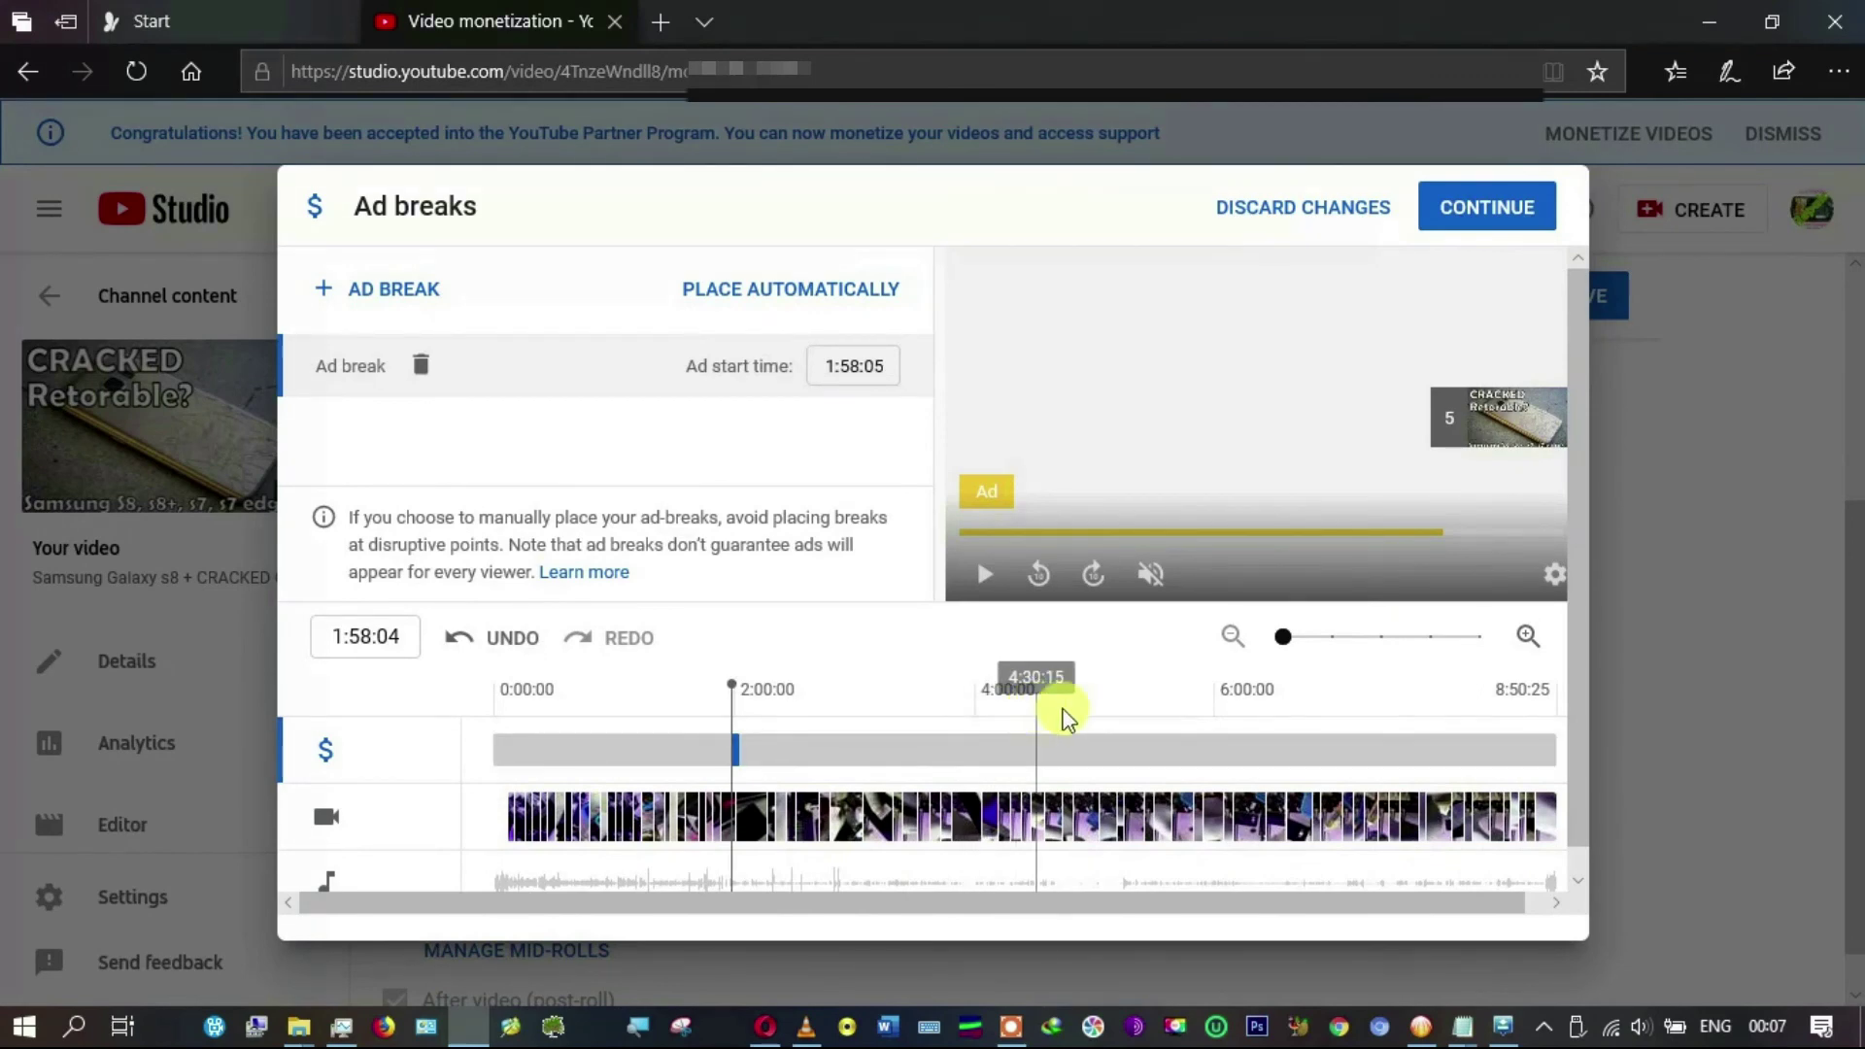
left_click(1142, 714)
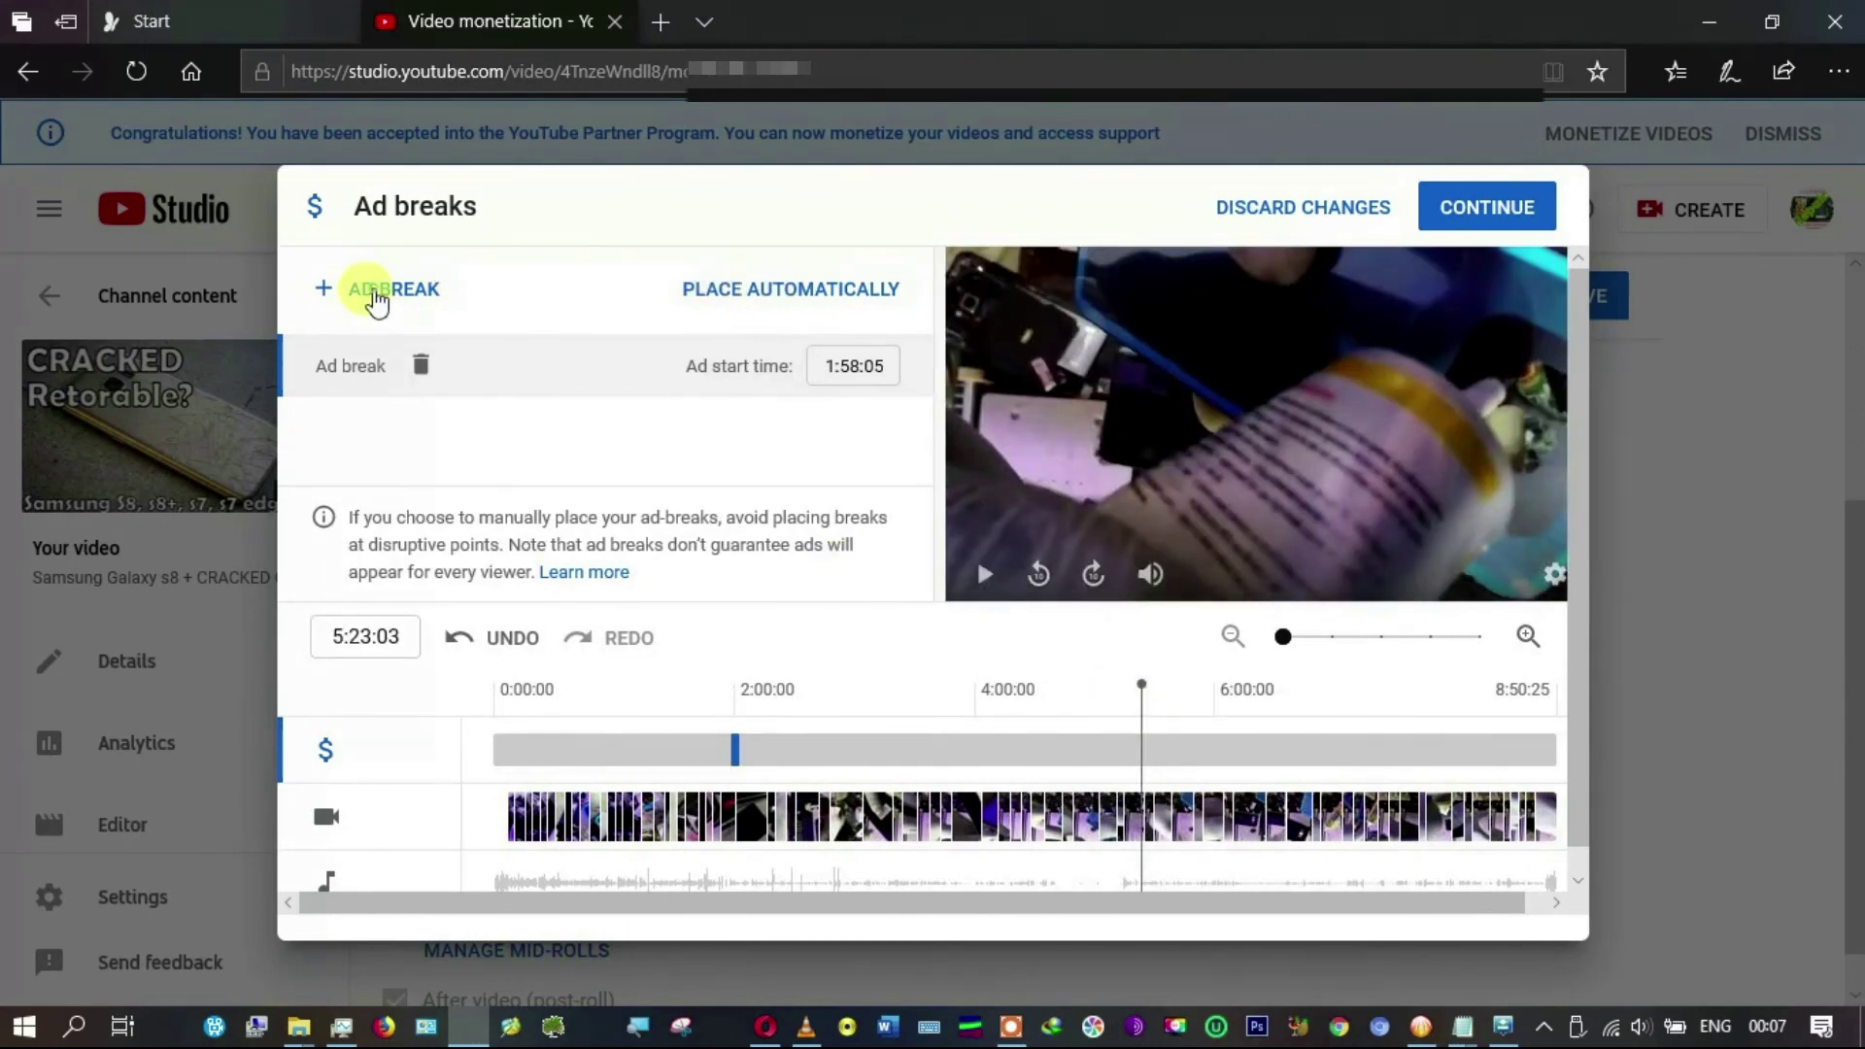
left_click(377, 291)
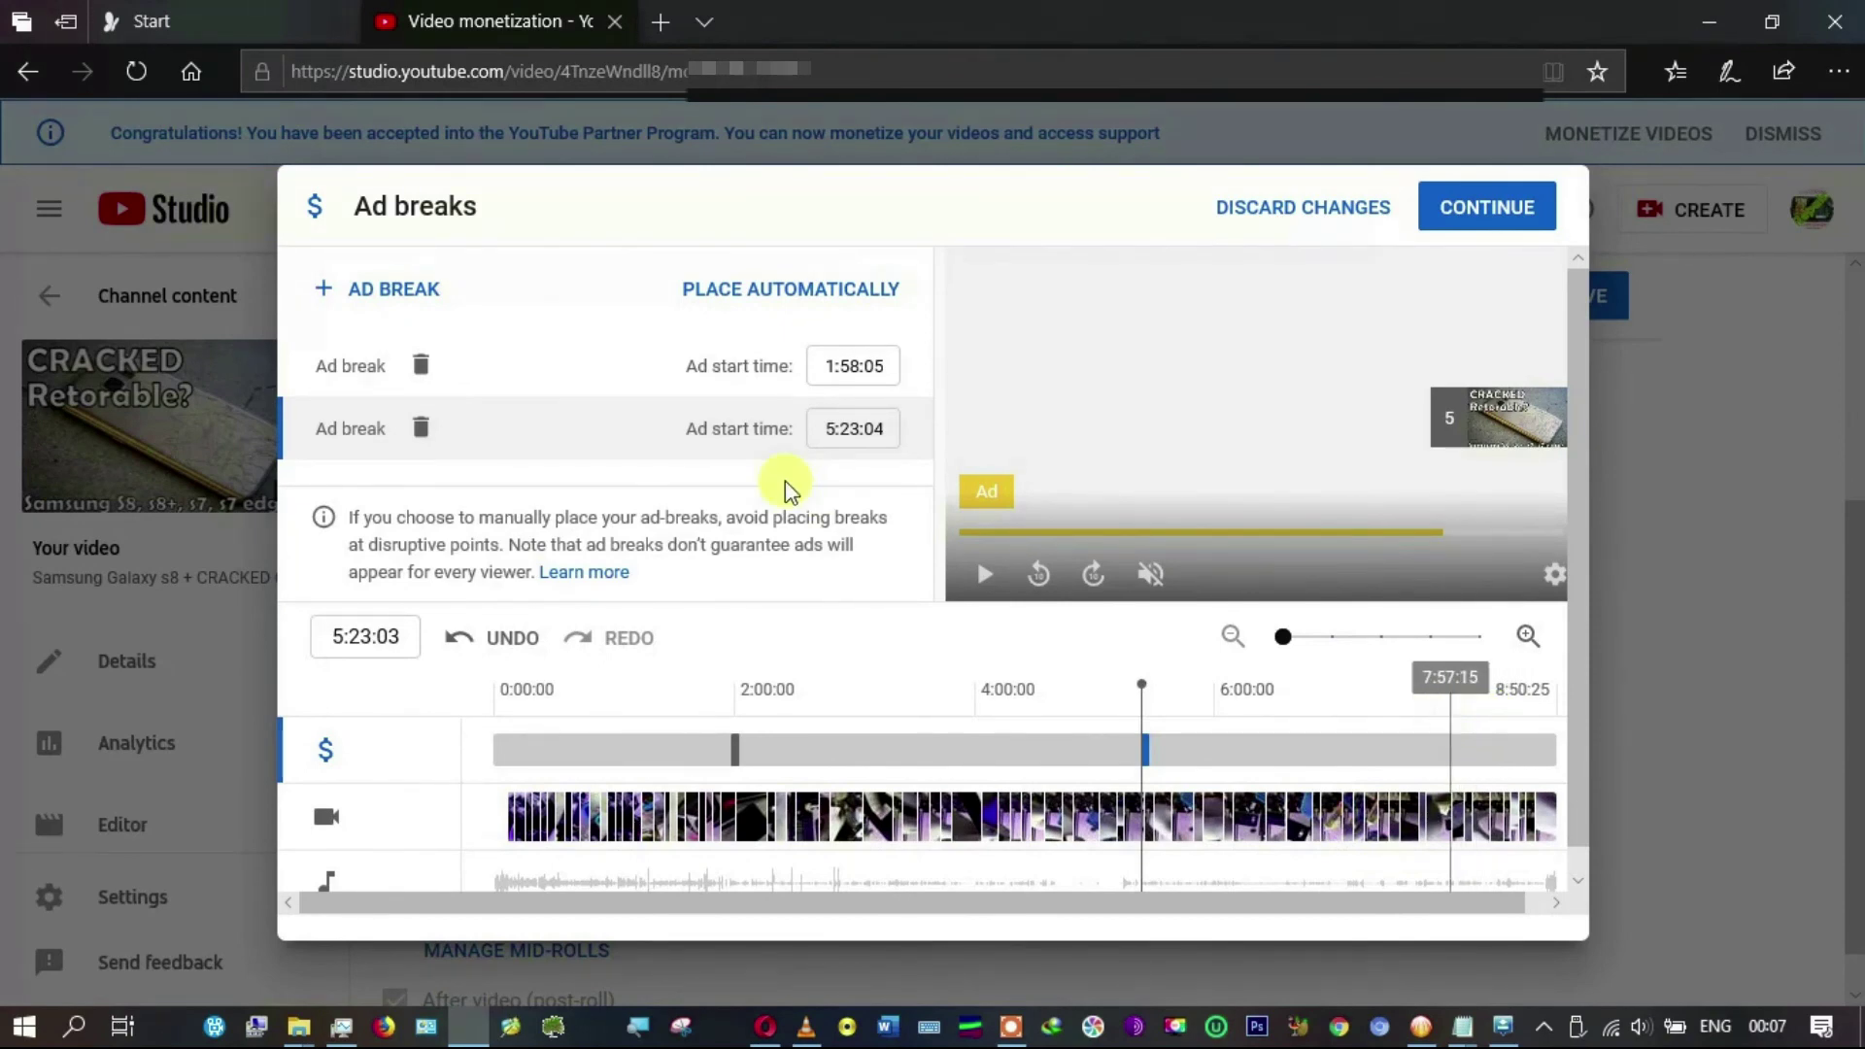
left_click(393, 288)
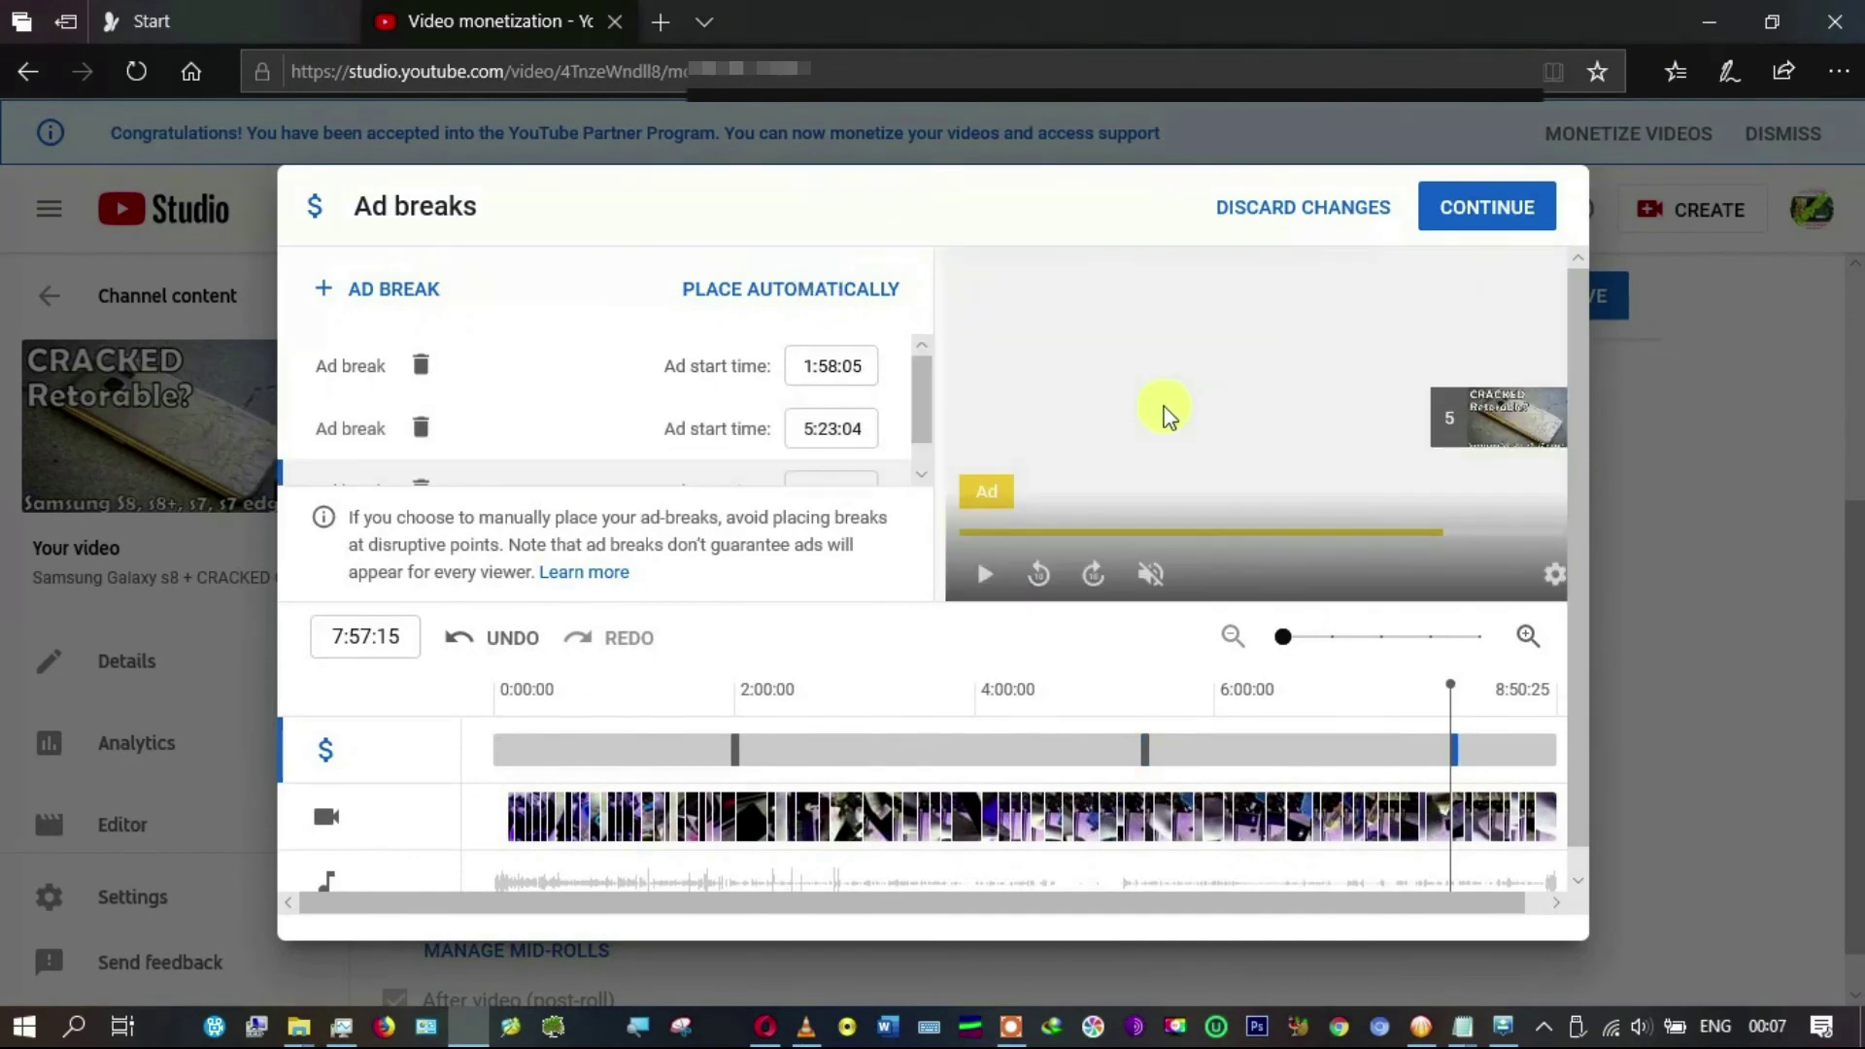
left_click(1457, 208)
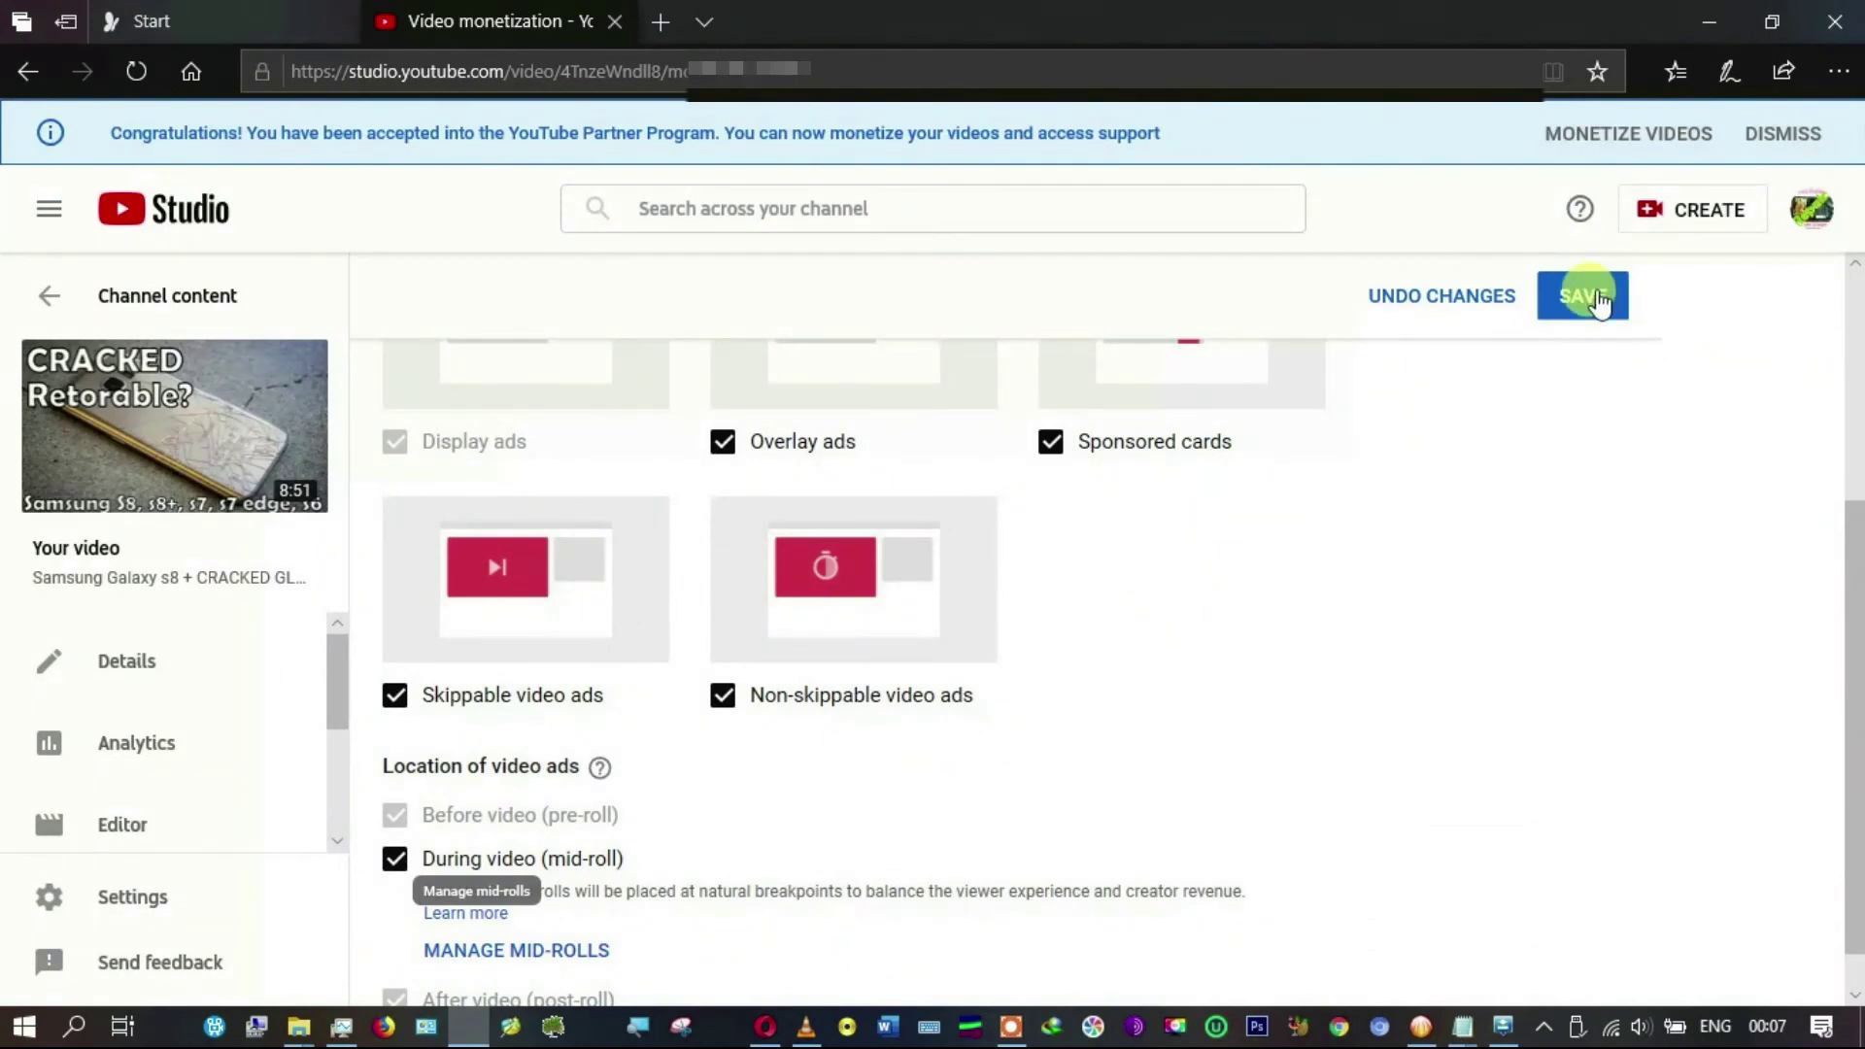
Step: Save the Samsung video's monetization and ad-break settings, then head back to the content list
left_click(1597, 302)
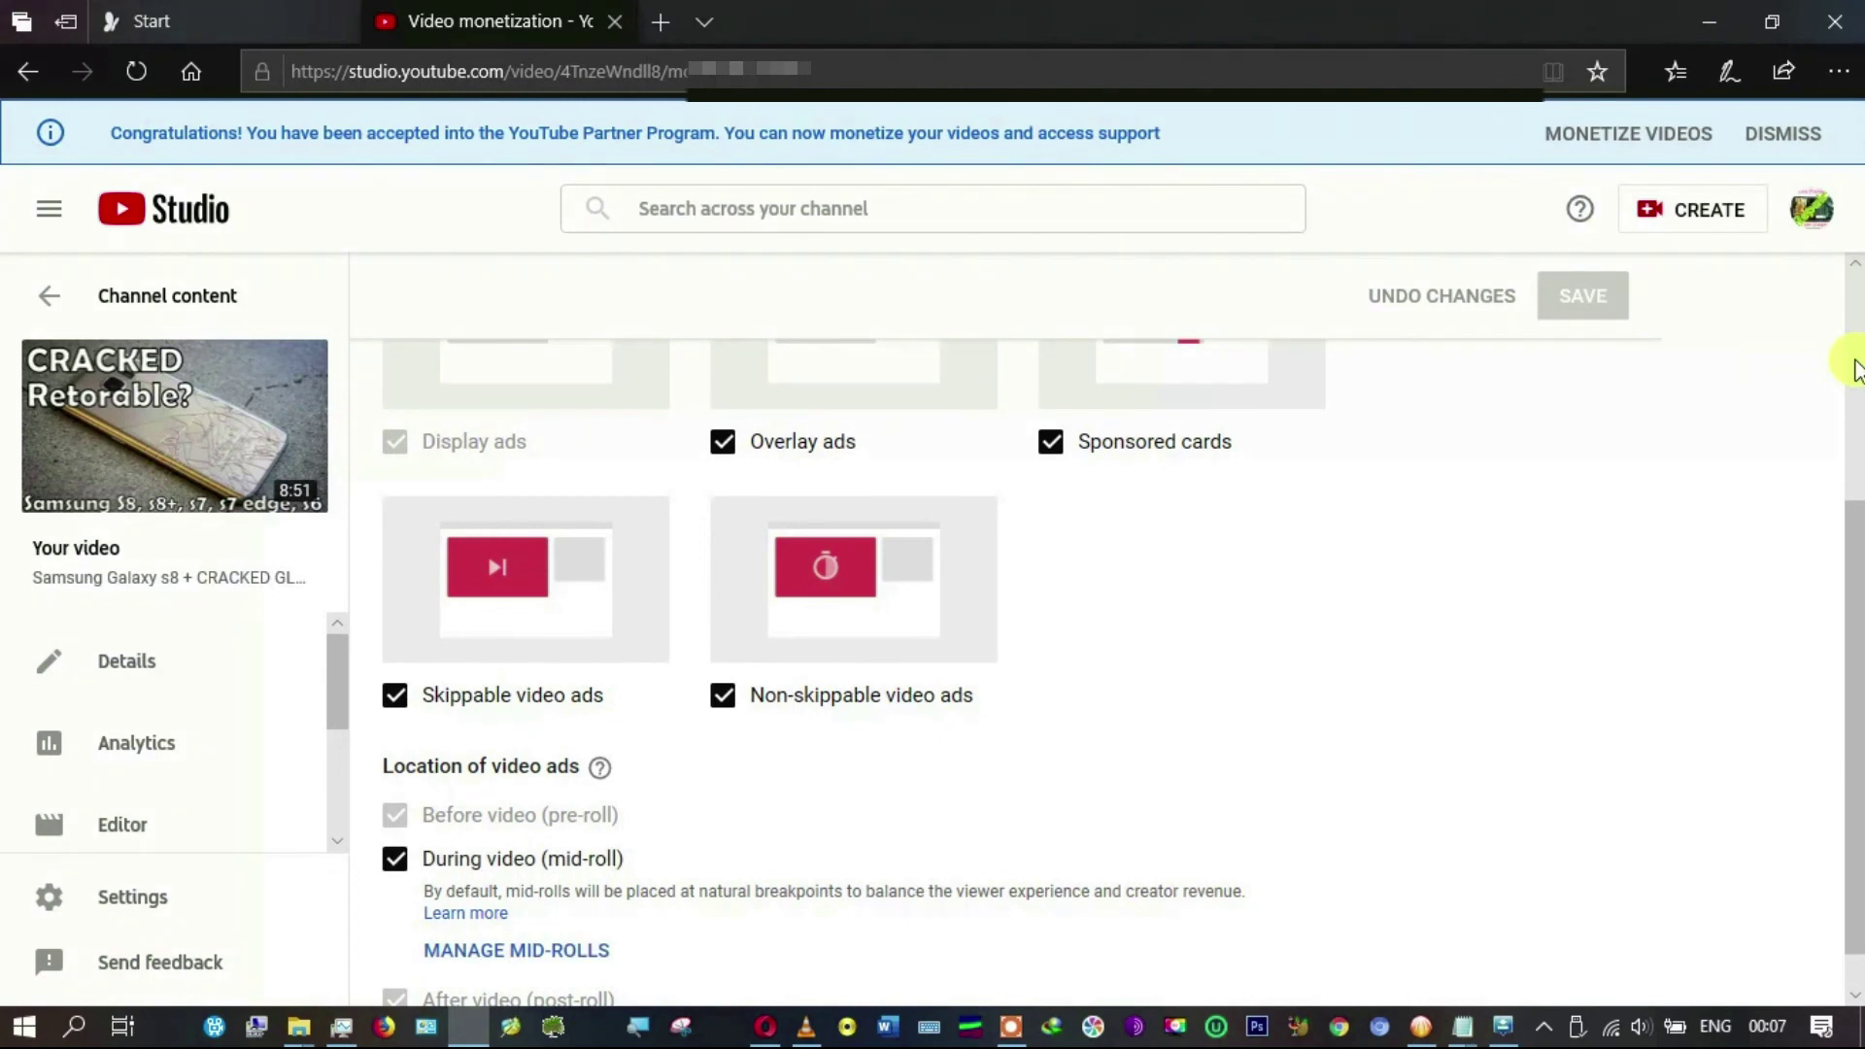
scroll(1851, 364, "up", 4)
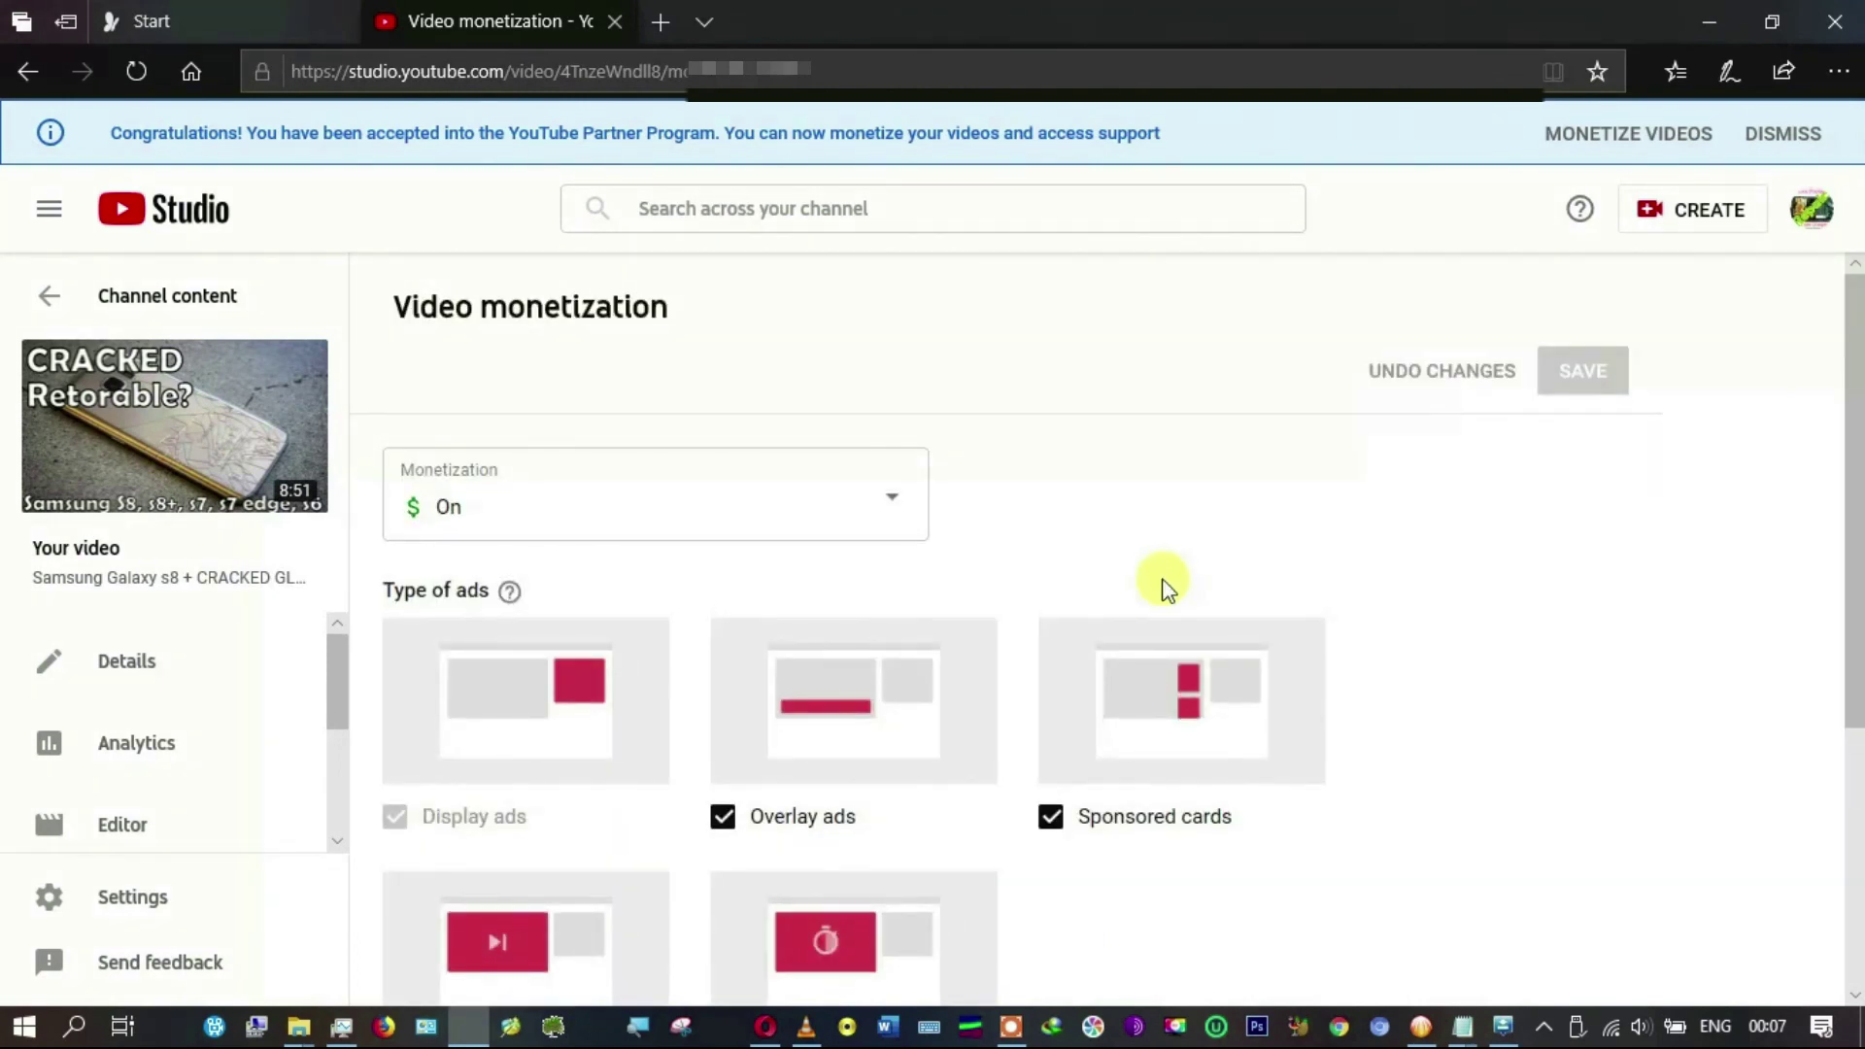
left_click(446, 509)
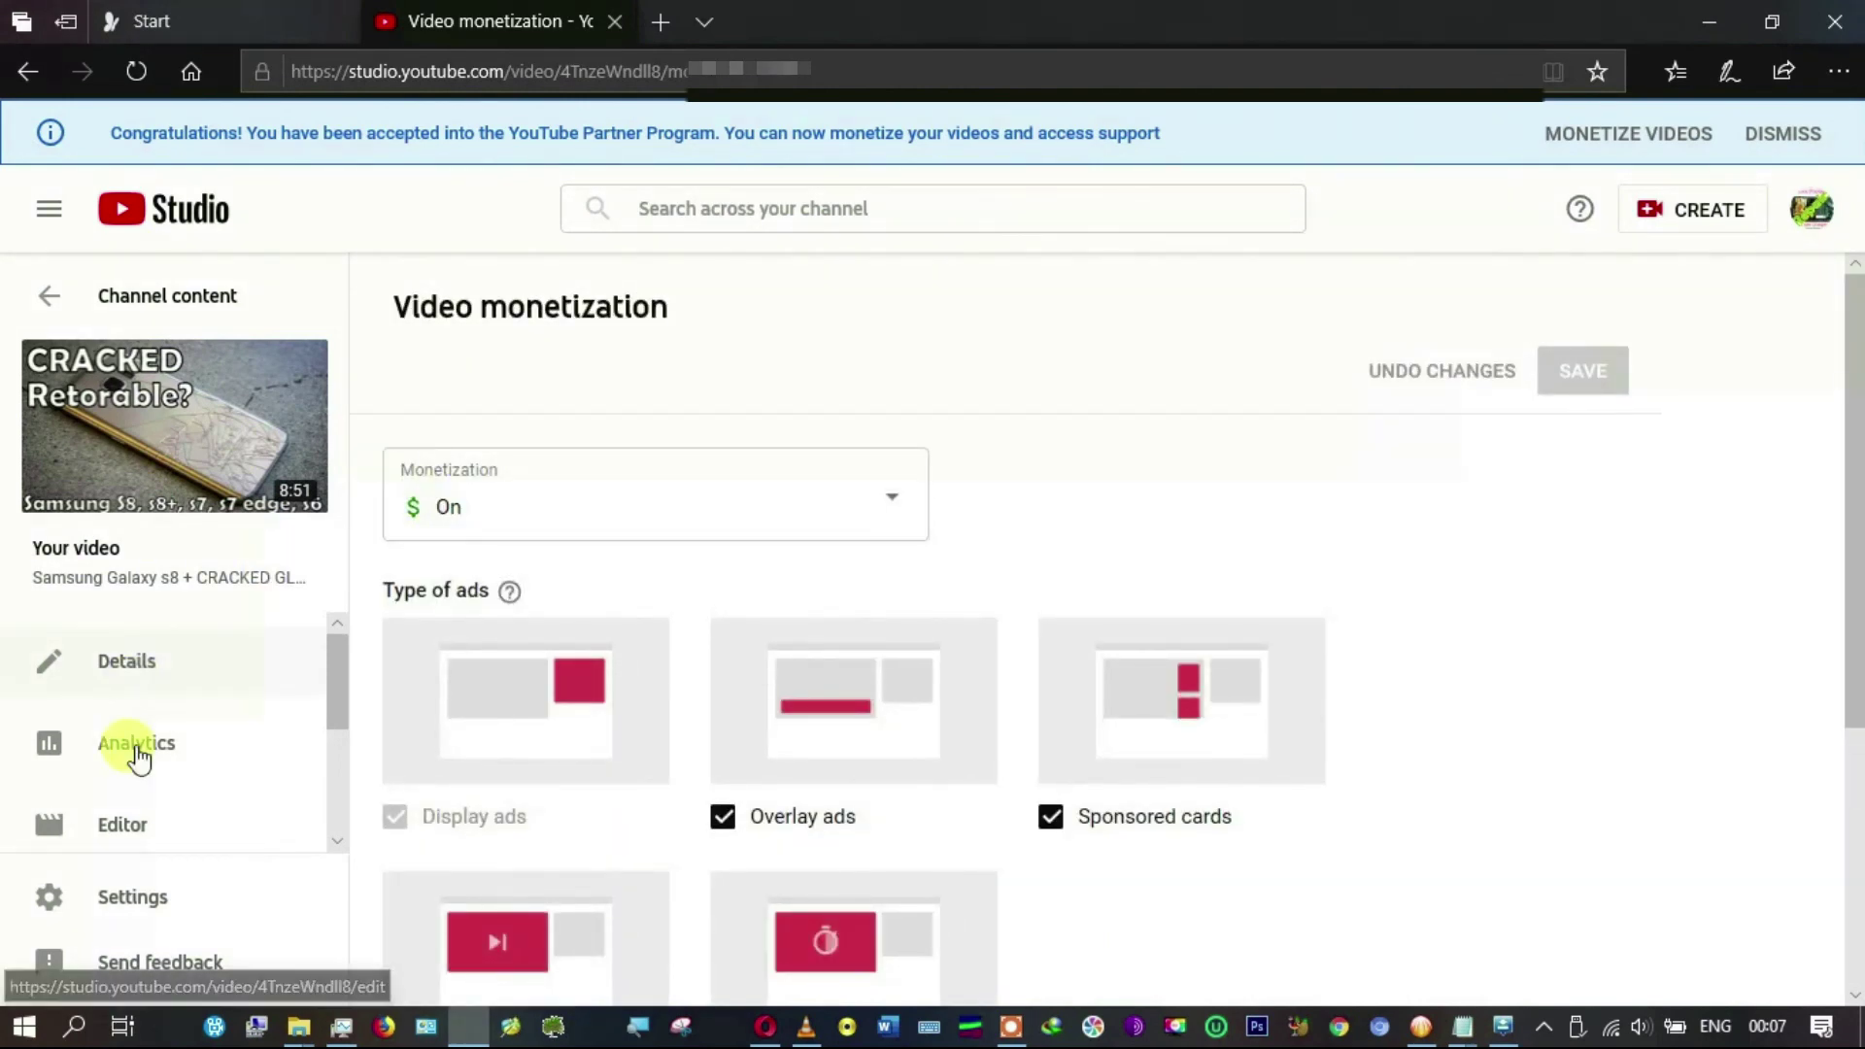
left_click(134, 691)
Step: Bring the Opera window forward, where a MasterClass mid-roll ad interrupts the repair video
left_click(766, 1029)
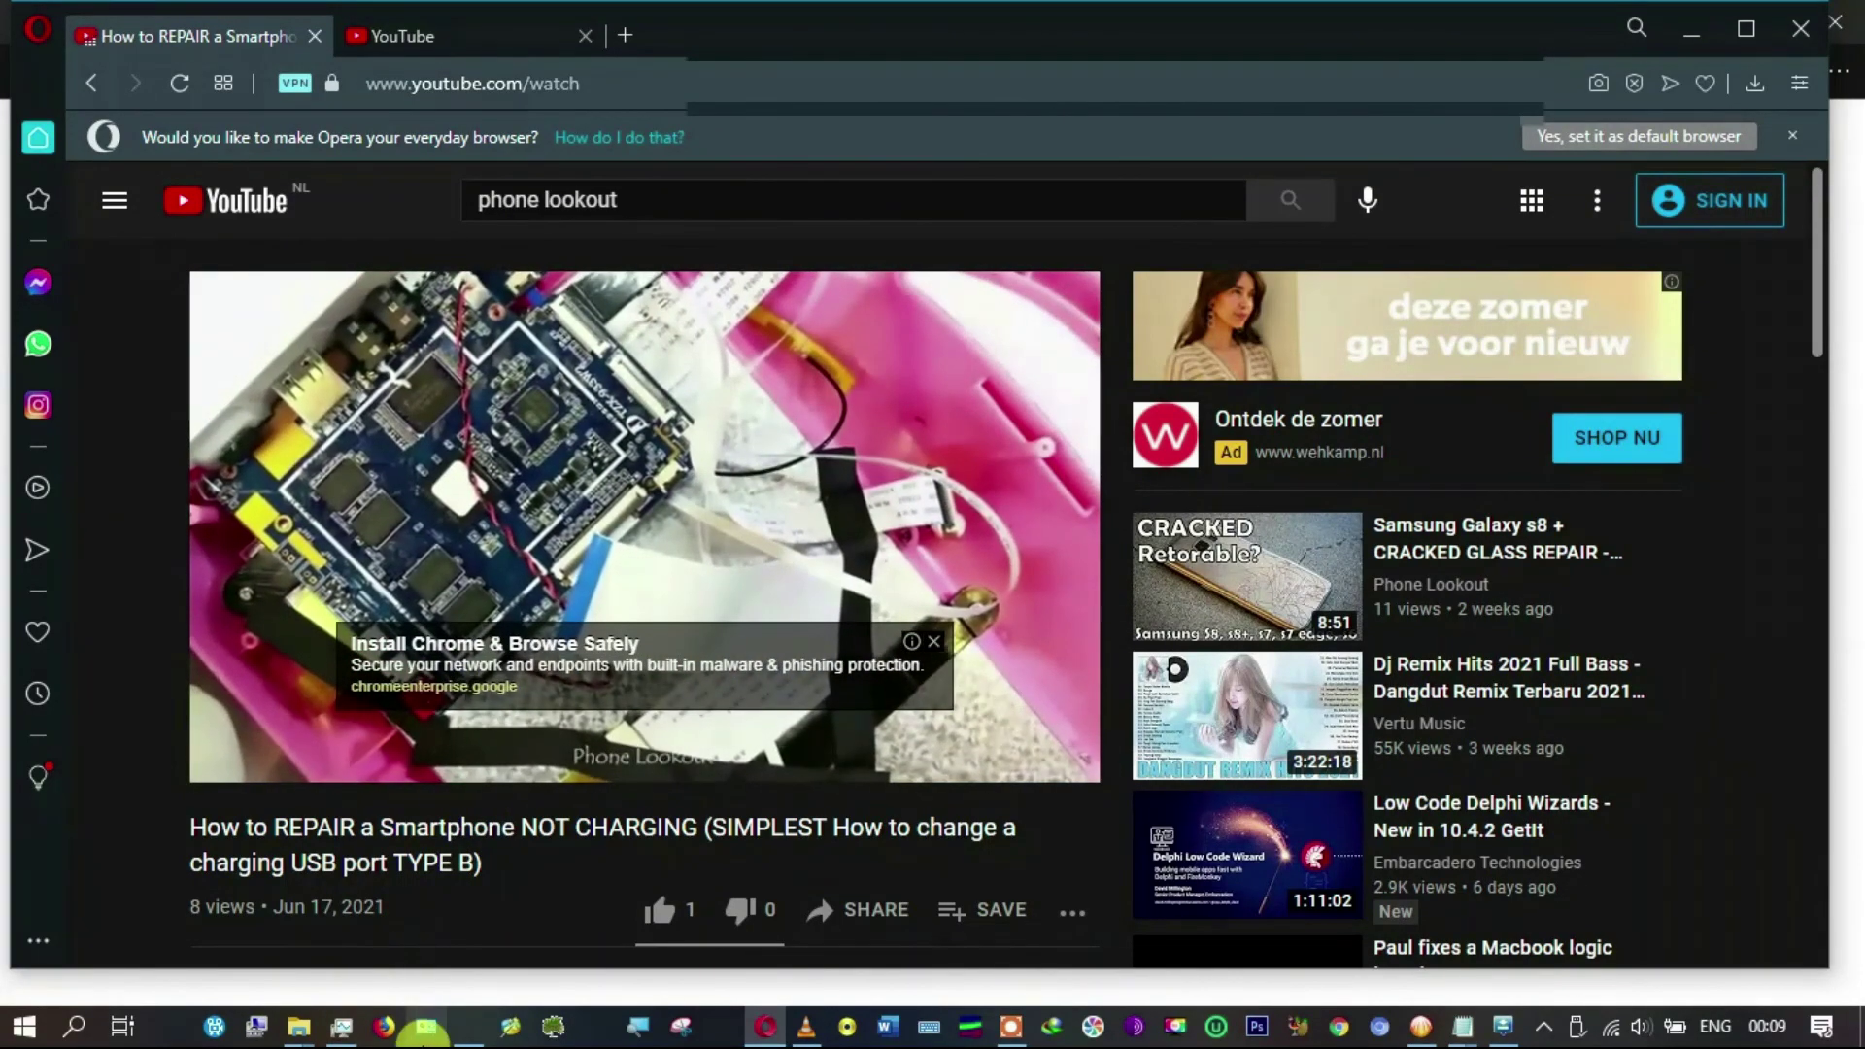
mouse_move(454, 1038)
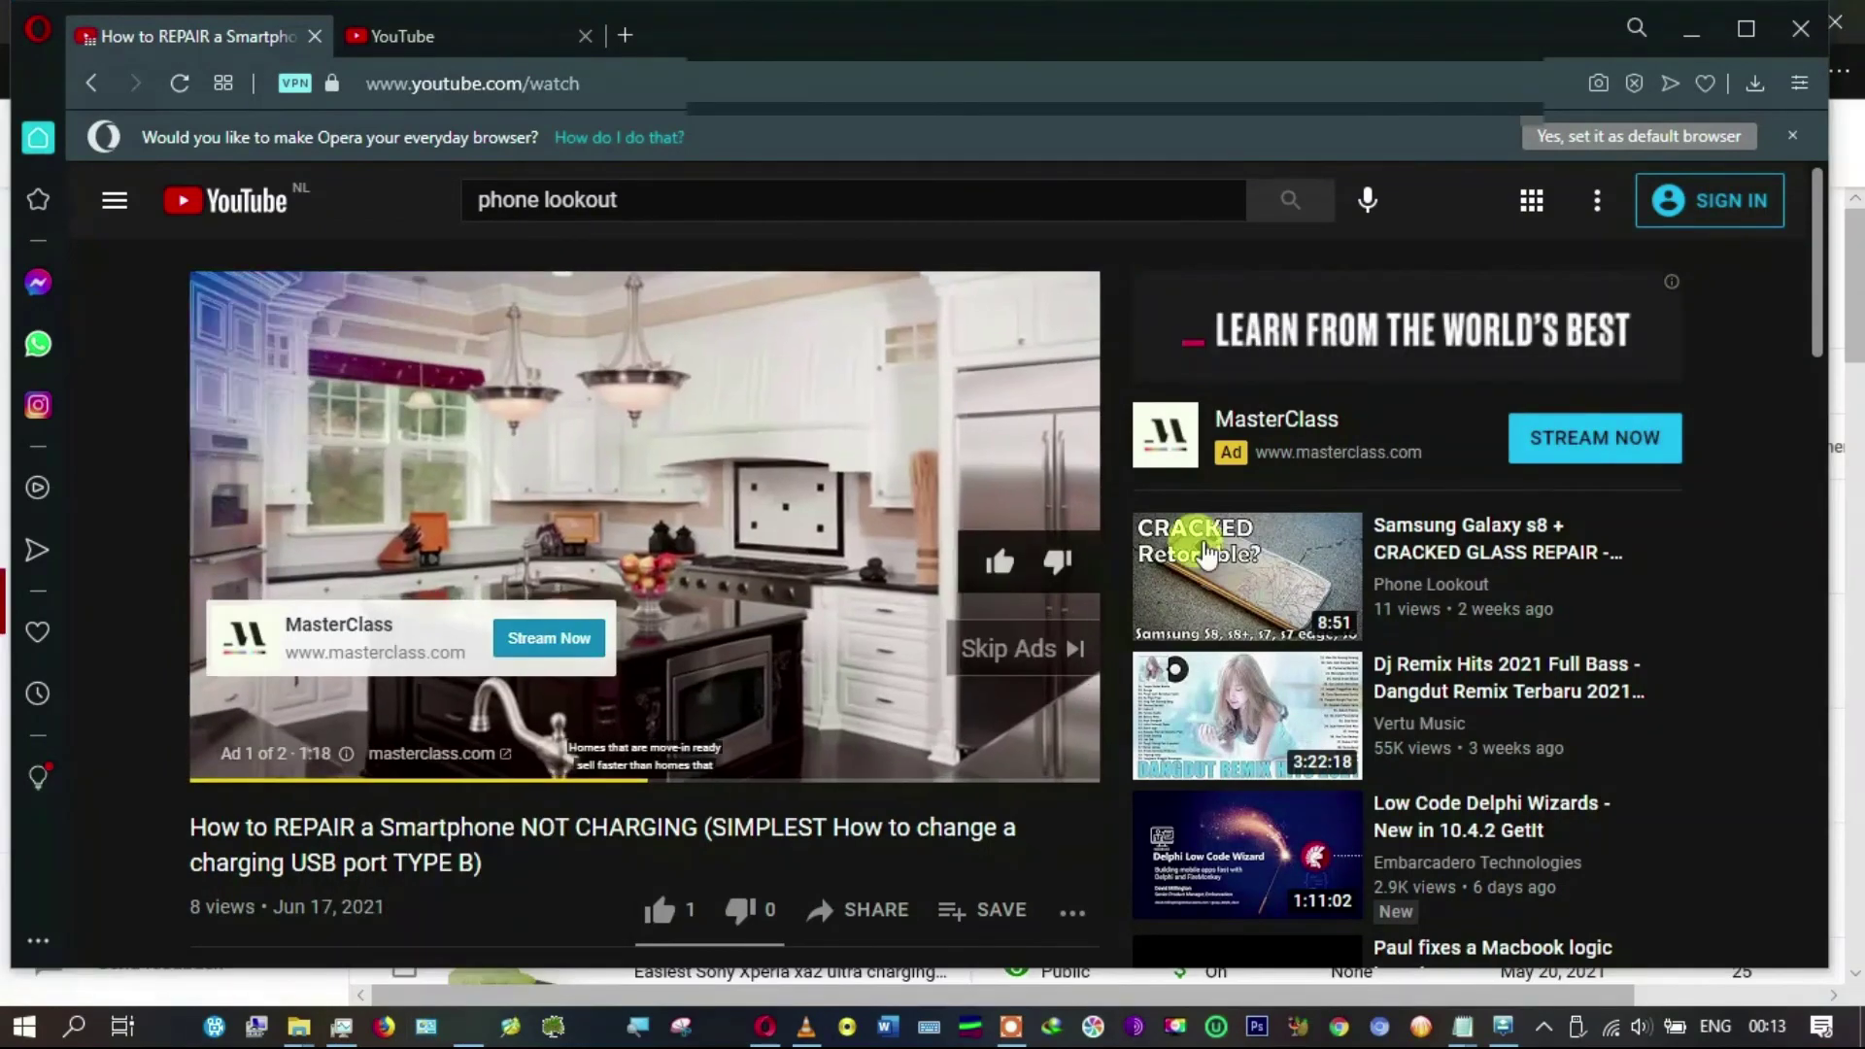
Step: Return to YouTube Studio's Channel content list showing every upload with monetization On
left_click(455, 1031)
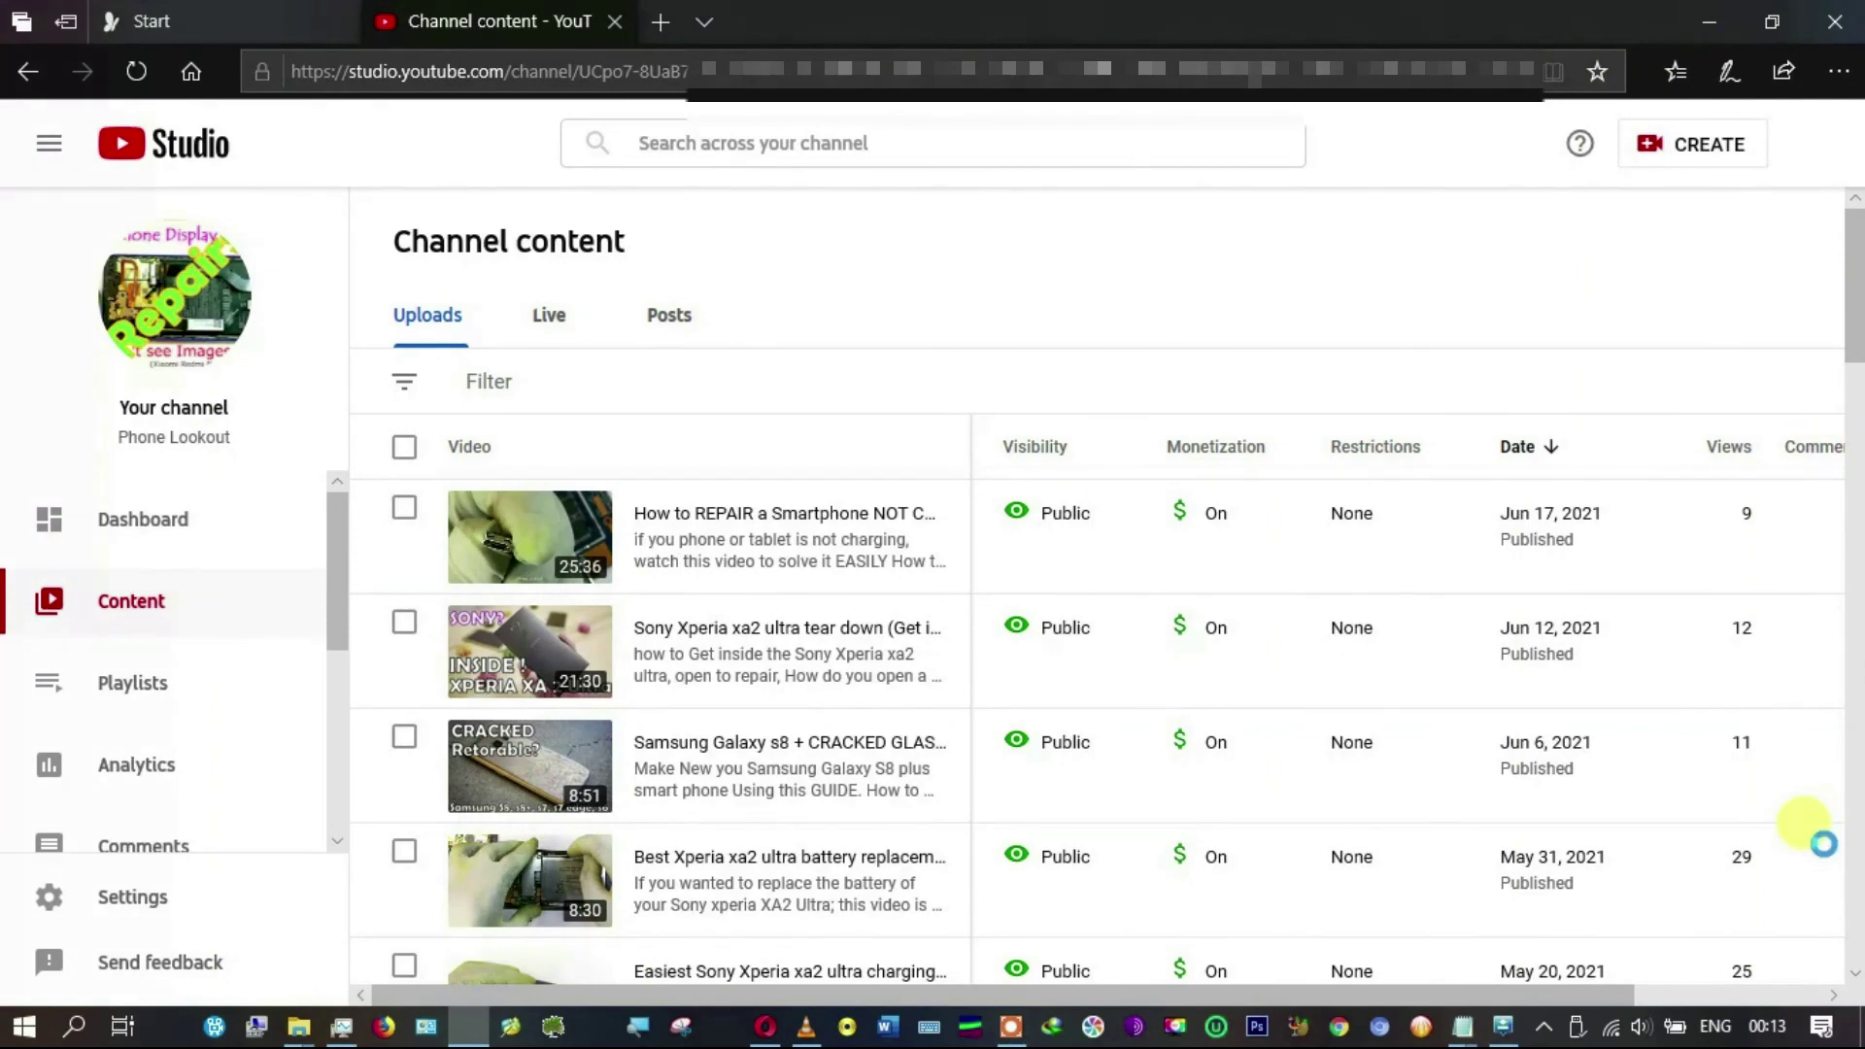
left_click(1011, 1028)
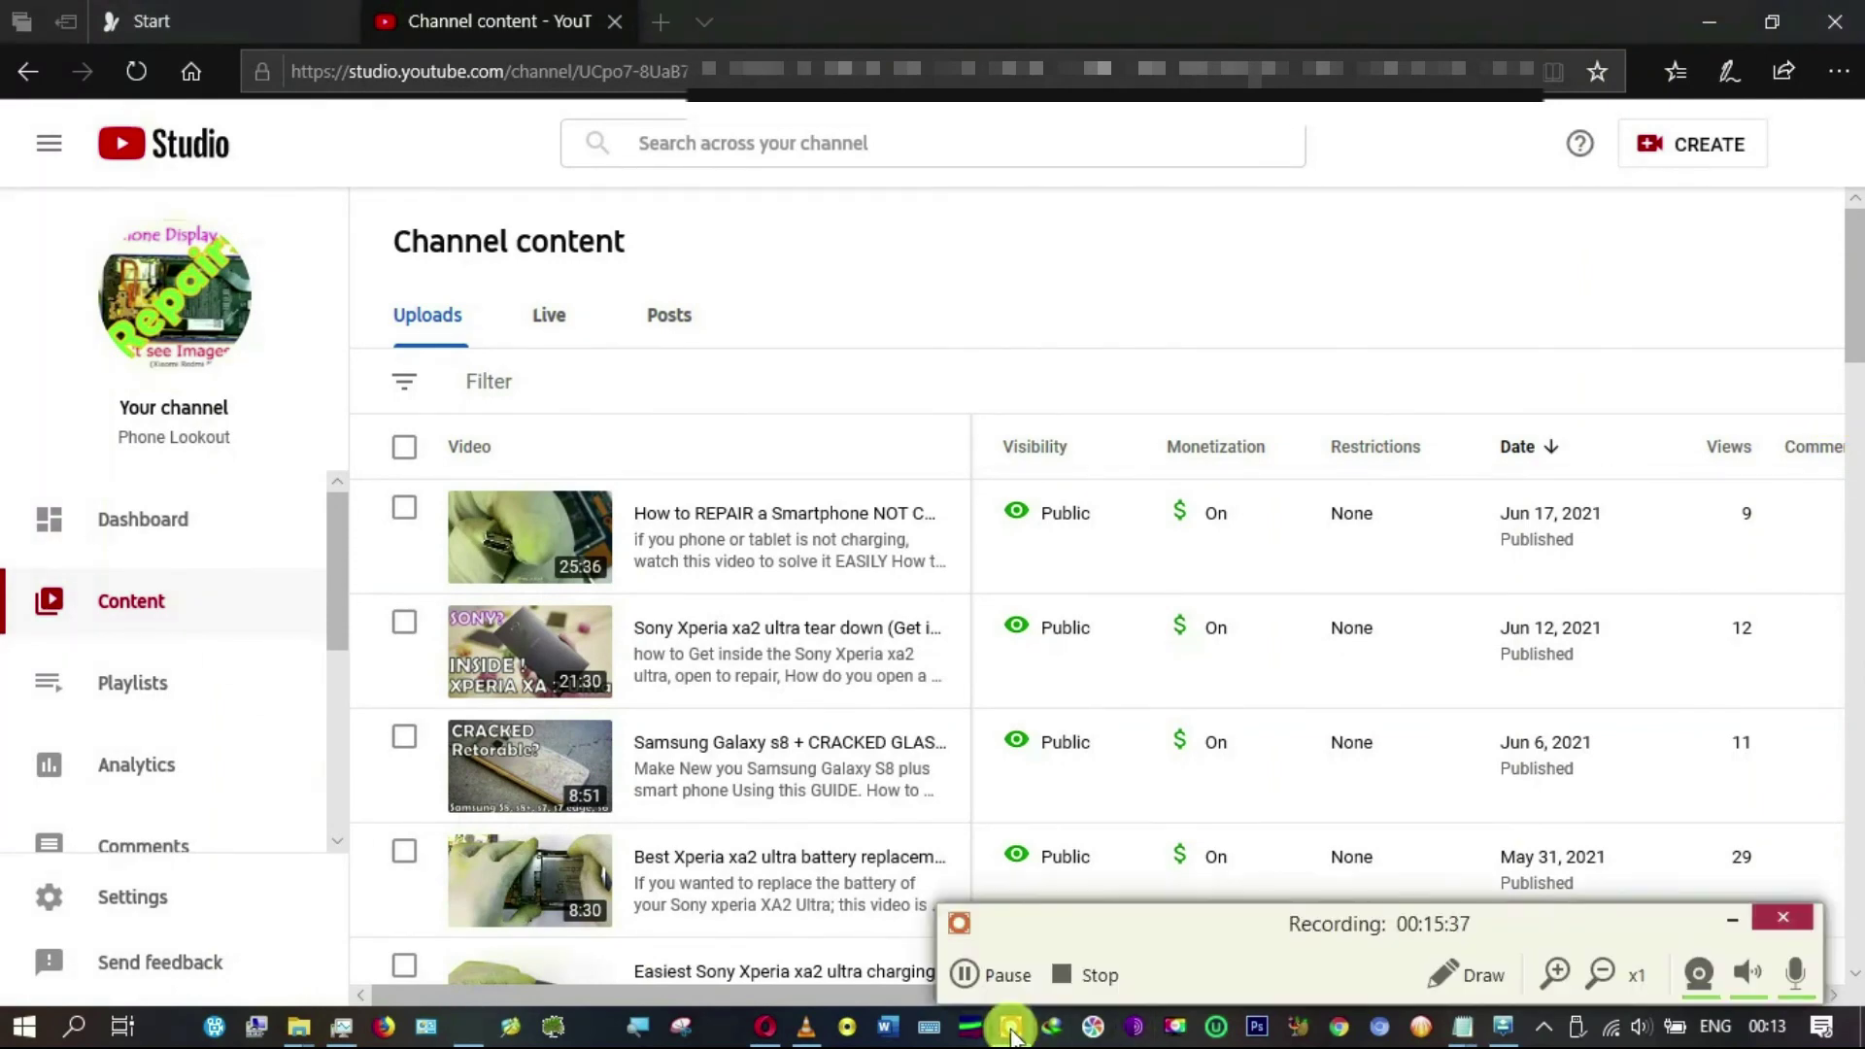